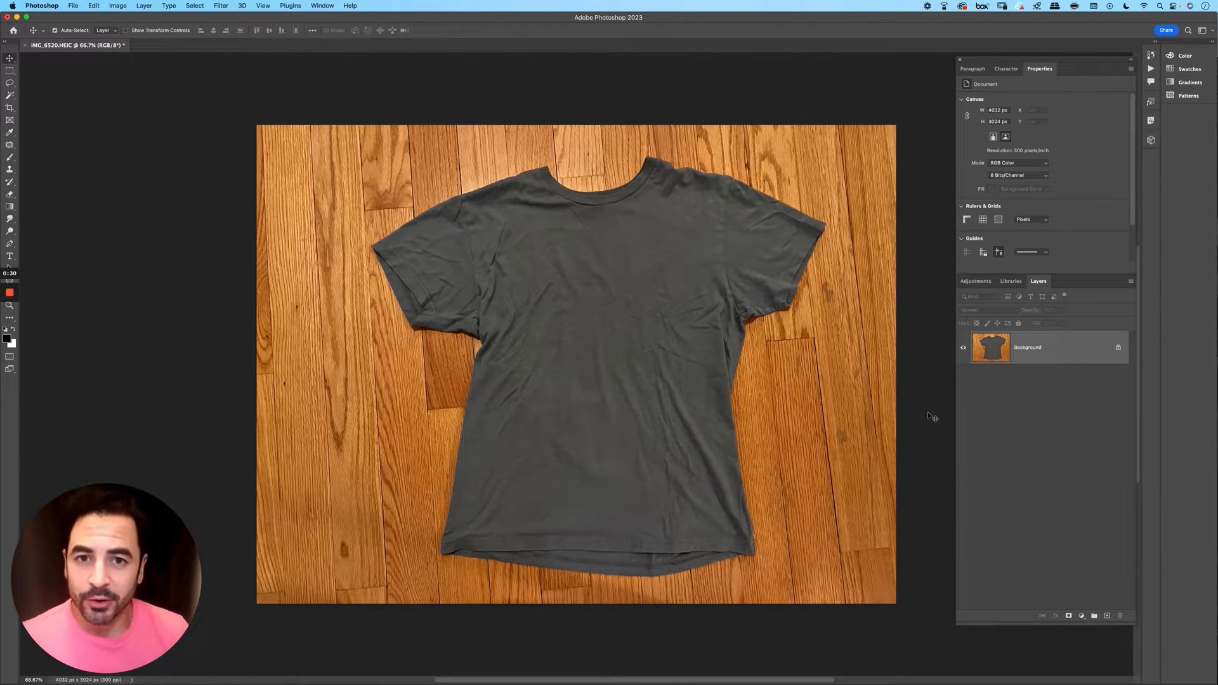
Step: Inspect the shirt's sleeve and neckline edges up close to judge how to cut it out
key("p")
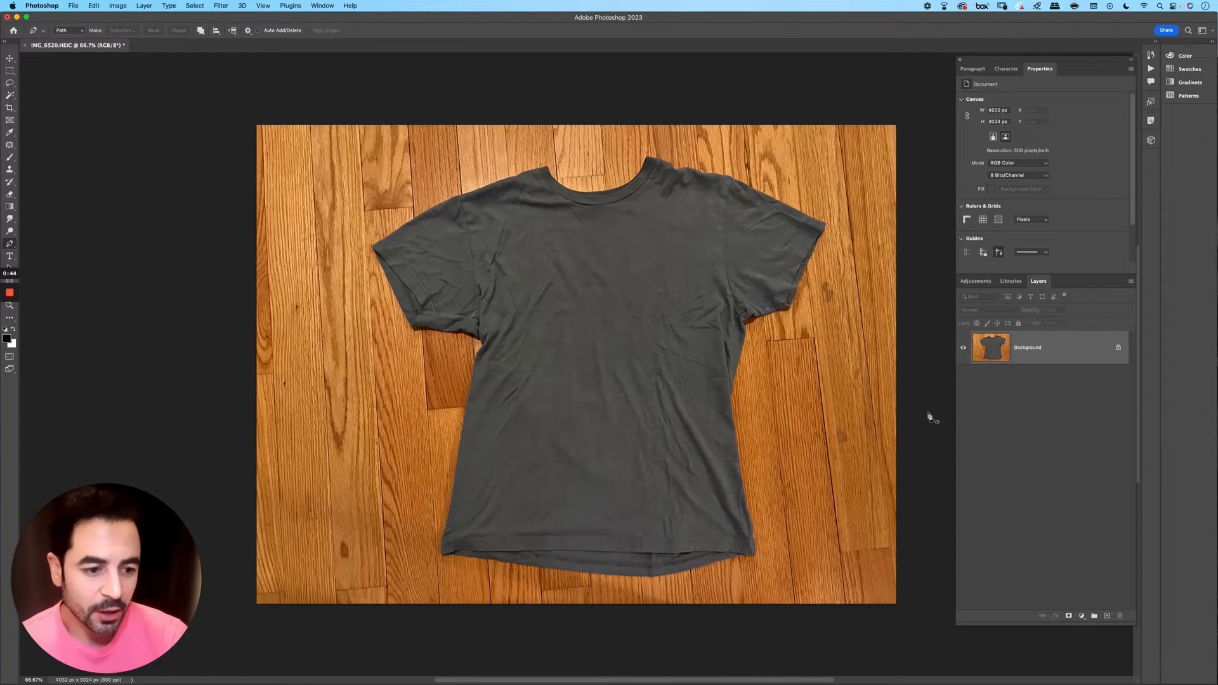
key("super+equal")
key("super+equal")
left_click_drag(653, 286, 798, 608)
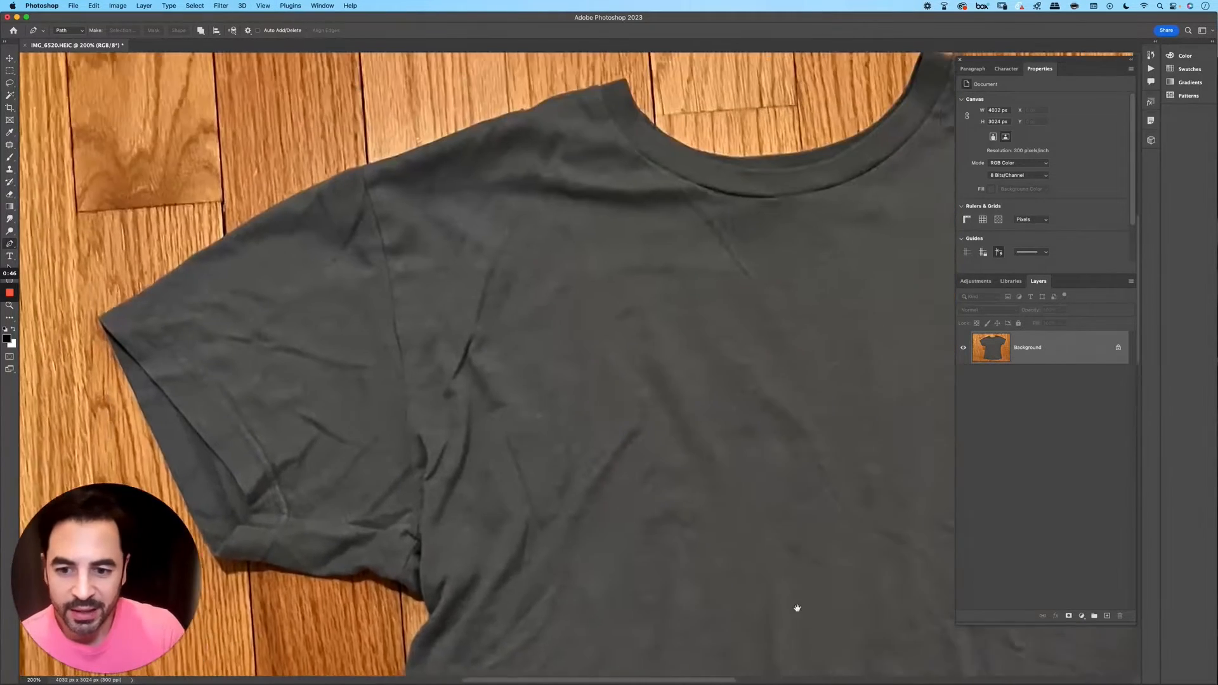
scroll(633, 454, "up", 5)
scroll(633, 455, "right", 5)
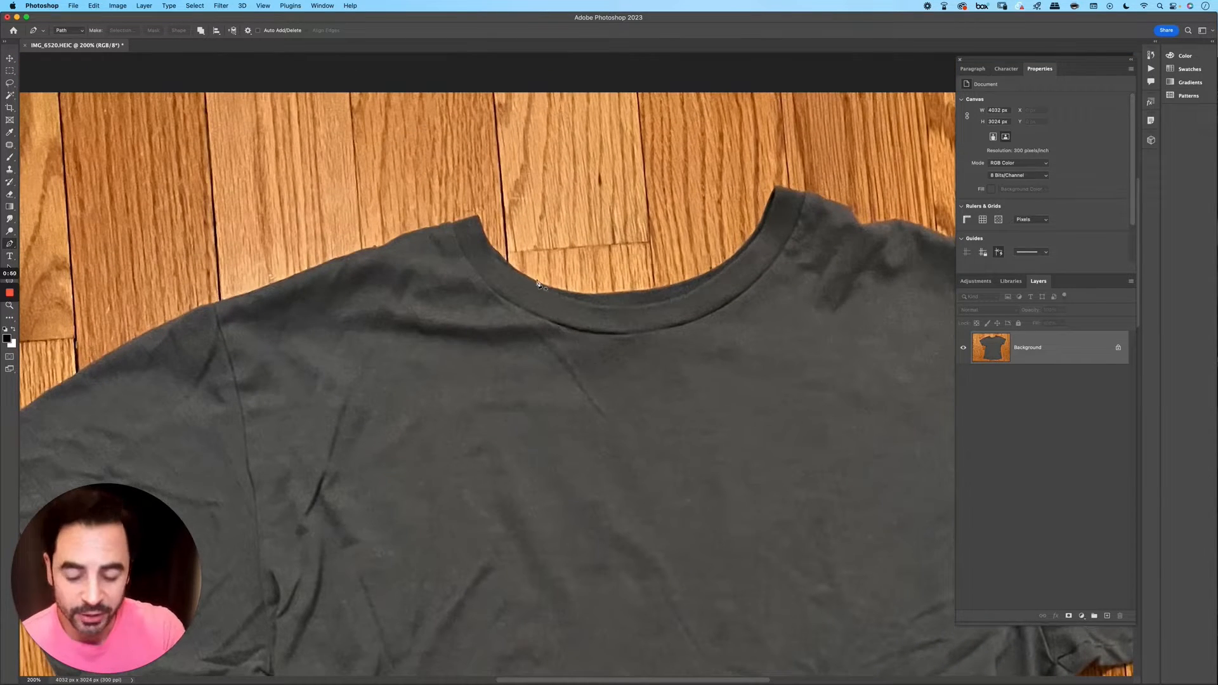
key("super+minus")
key("super+minus")
key("super+0")
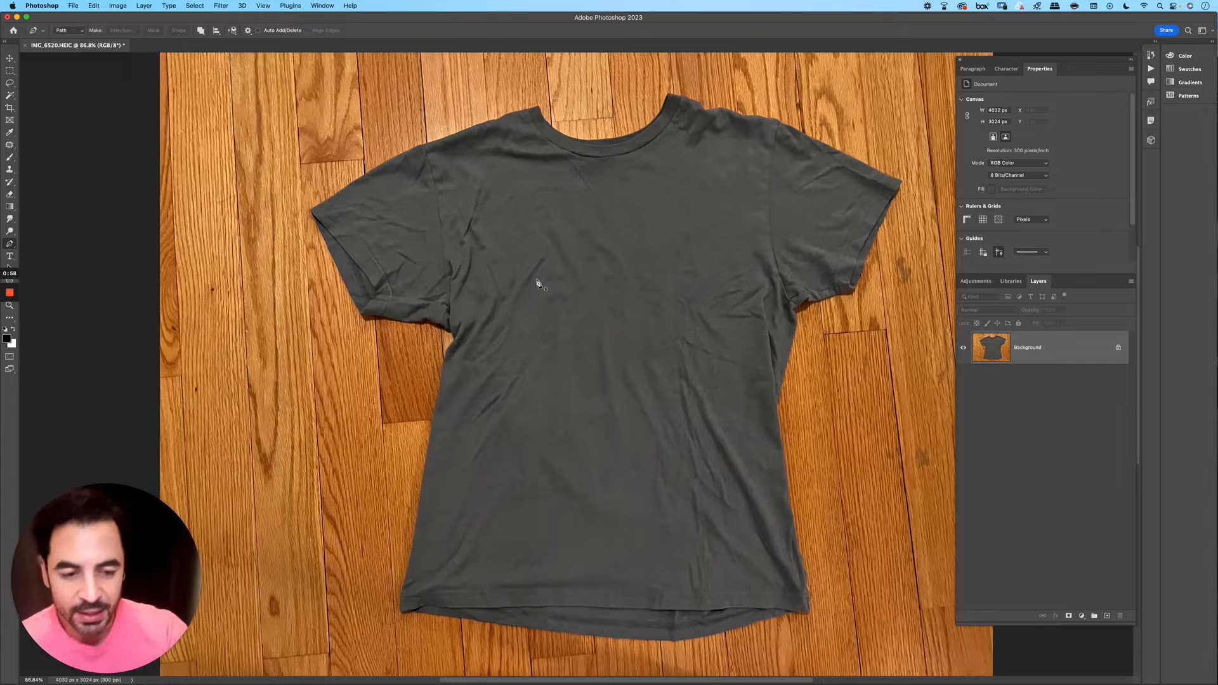
Step: Duplicate the Background layer and hide the original beneath the copy
key("w")
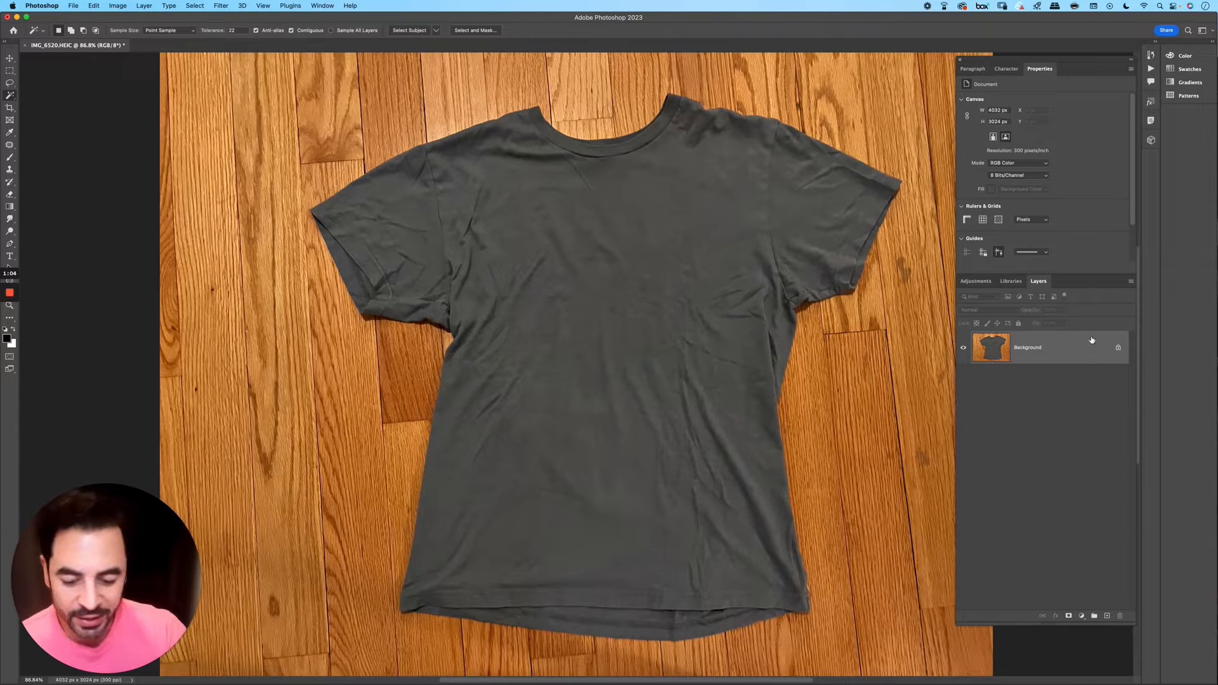
key("super+j")
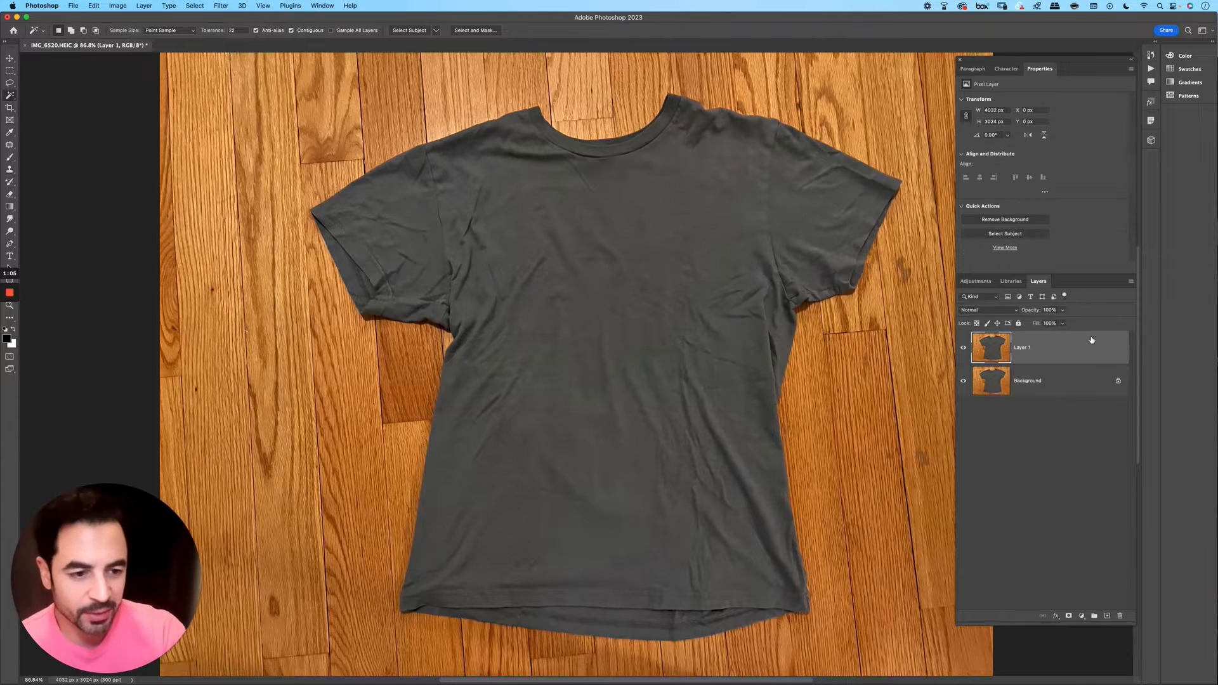
left_click(964, 381)
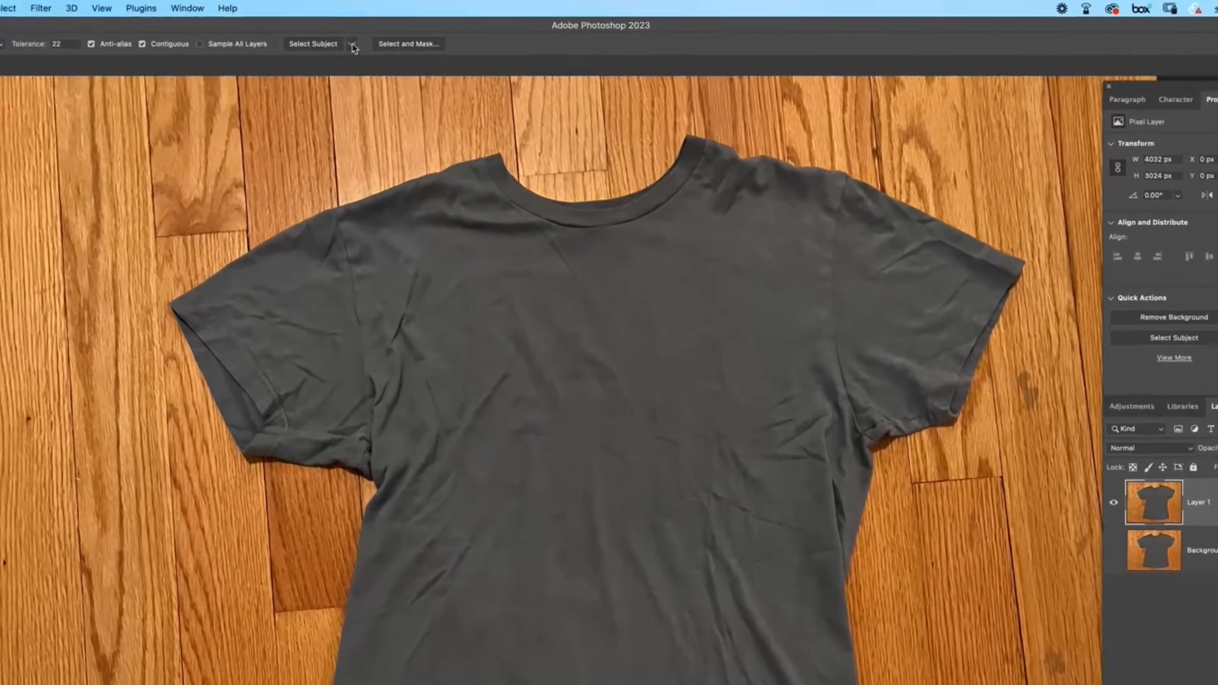
Step: Select the shirt with Select Subject using Cloud (Detailed results) and mask out the wooden floor on the duplicate layer
left_click(424, 32)
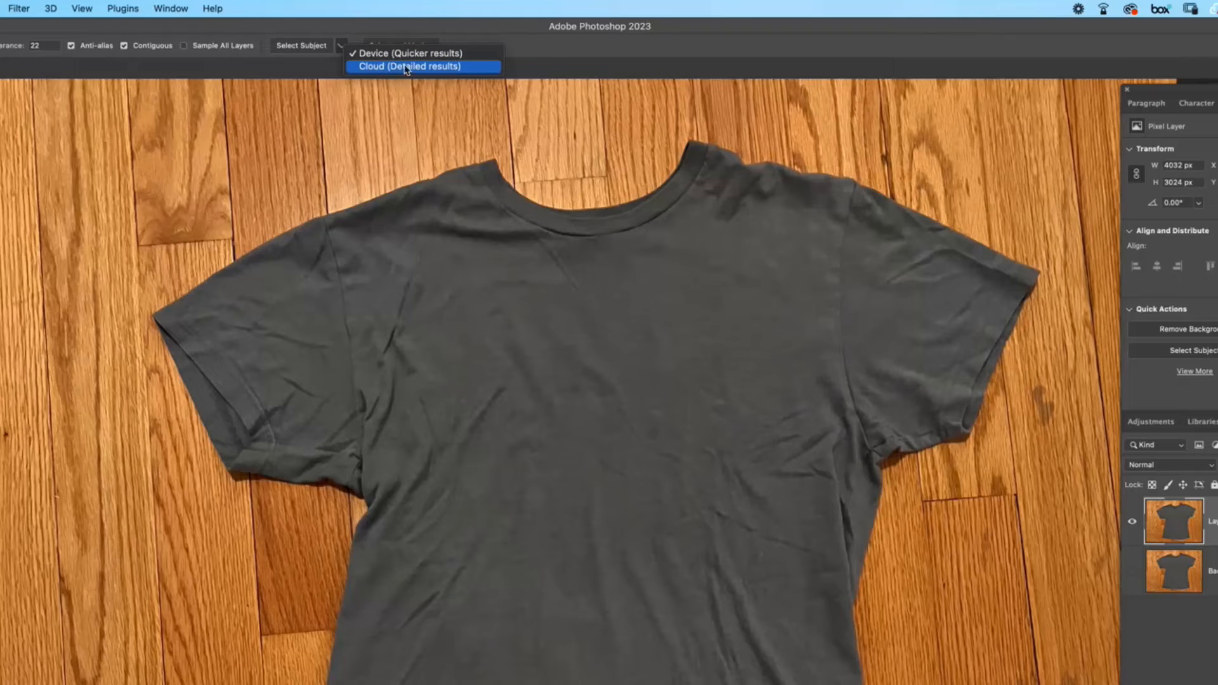
left_click(375, 67)
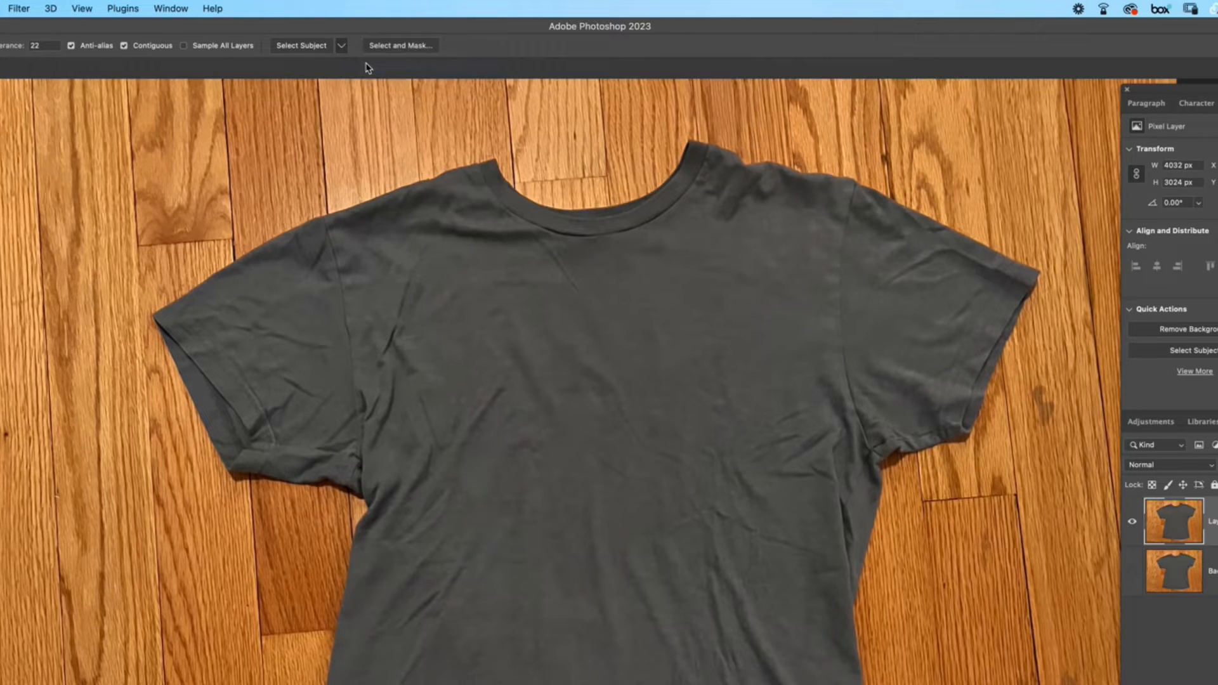
left_click(303, 45)
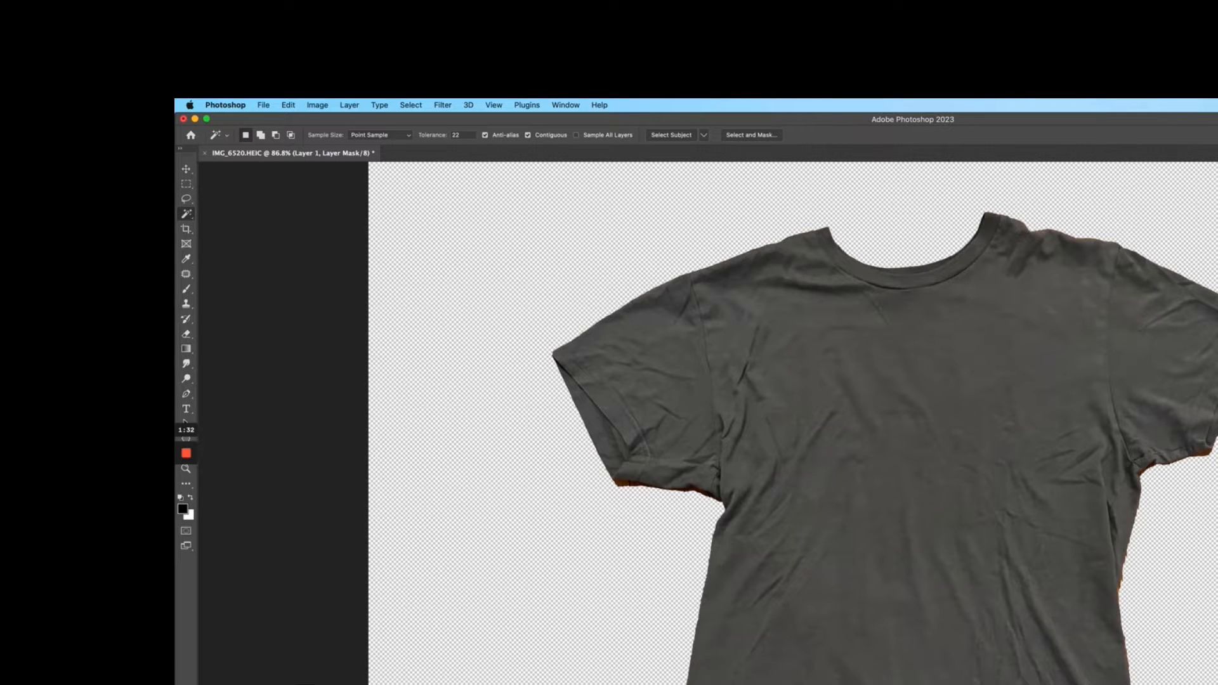
Step: Ready the Brush tool at the left sleeve's ragged underside and reduce the brush size to 35
key("b")
key("super+equal")
key("super+equal")
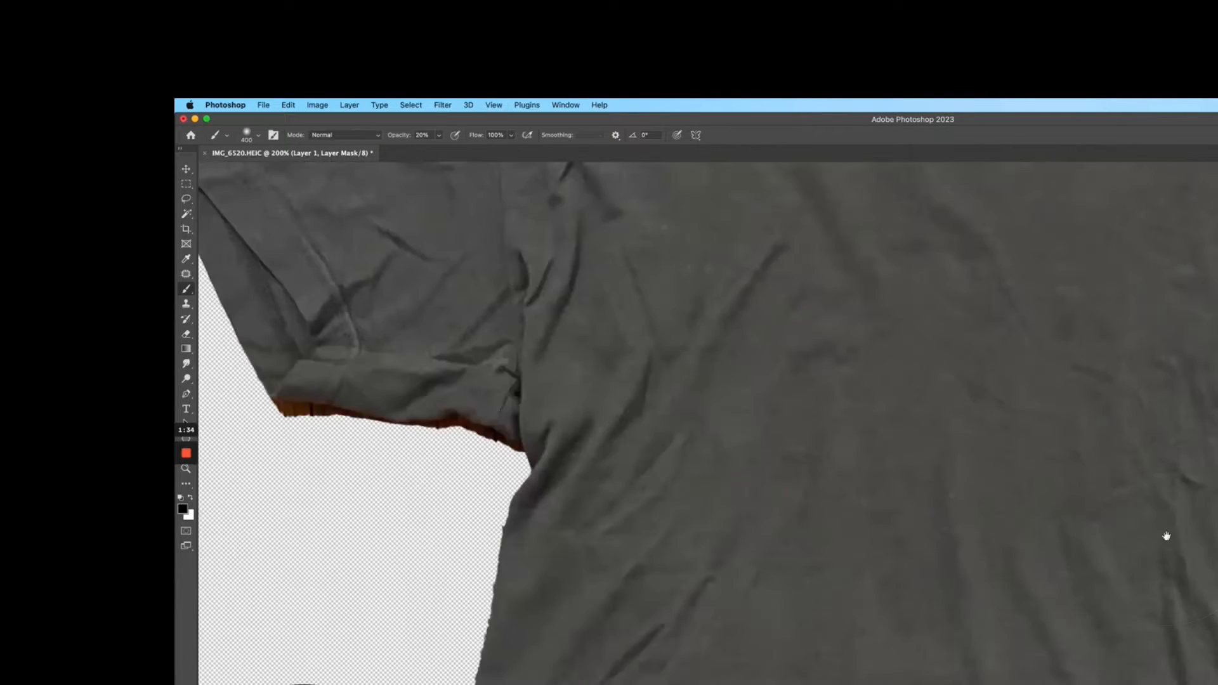
scroll(1166, 536, "left", 10)
scroll(1167, 537, "up", 5)
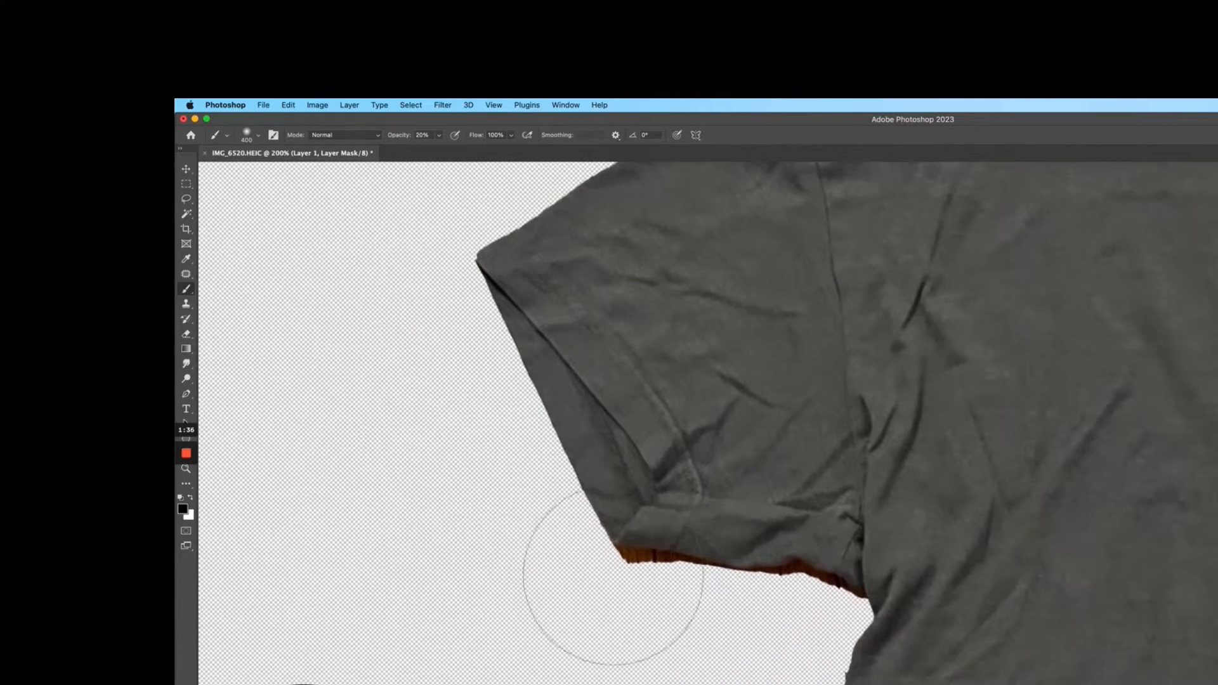
key("bracketleft")
key("bracketleft")
key("bracketleft")
key("bracketleft")
key("bracketleft")
key("bracketleft")
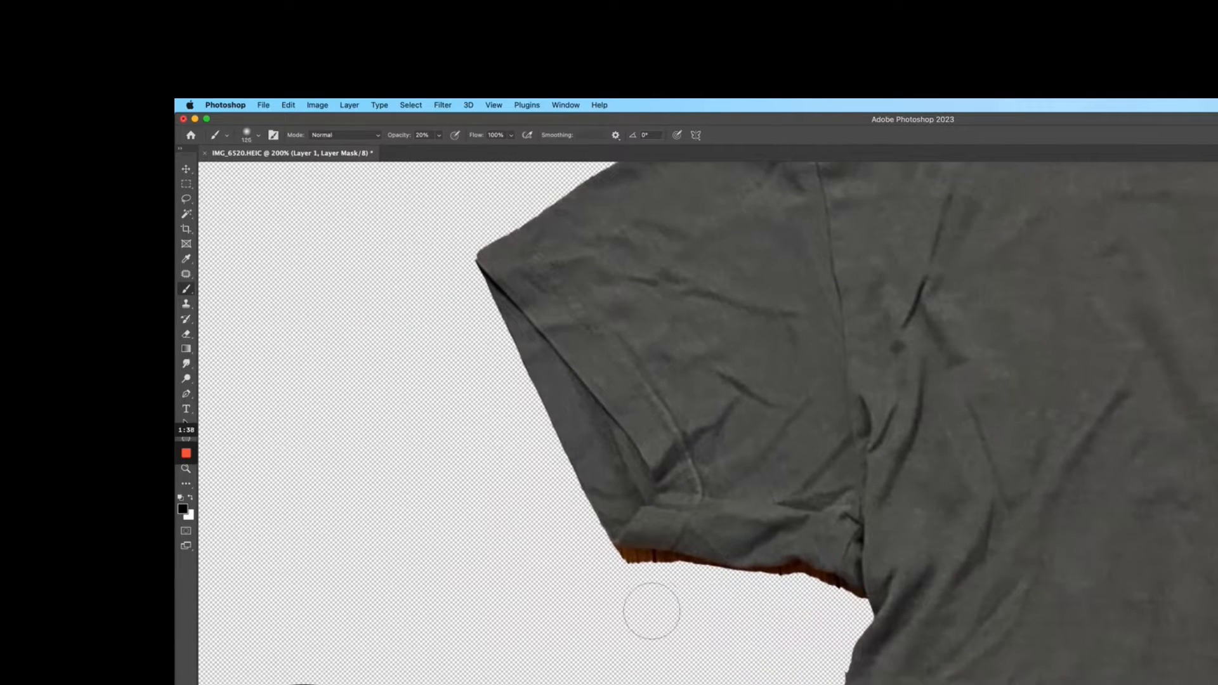
key("bracketleft")
key("bracketleft")
key("bracketleft")
key("bracketleft")
key("bracketleft")
key("bracketleft")
key("bracketleft")
key("bracketleft")
Step: Set the brush opacity to 100% for painting on the layer mask
left_click(438, 135)
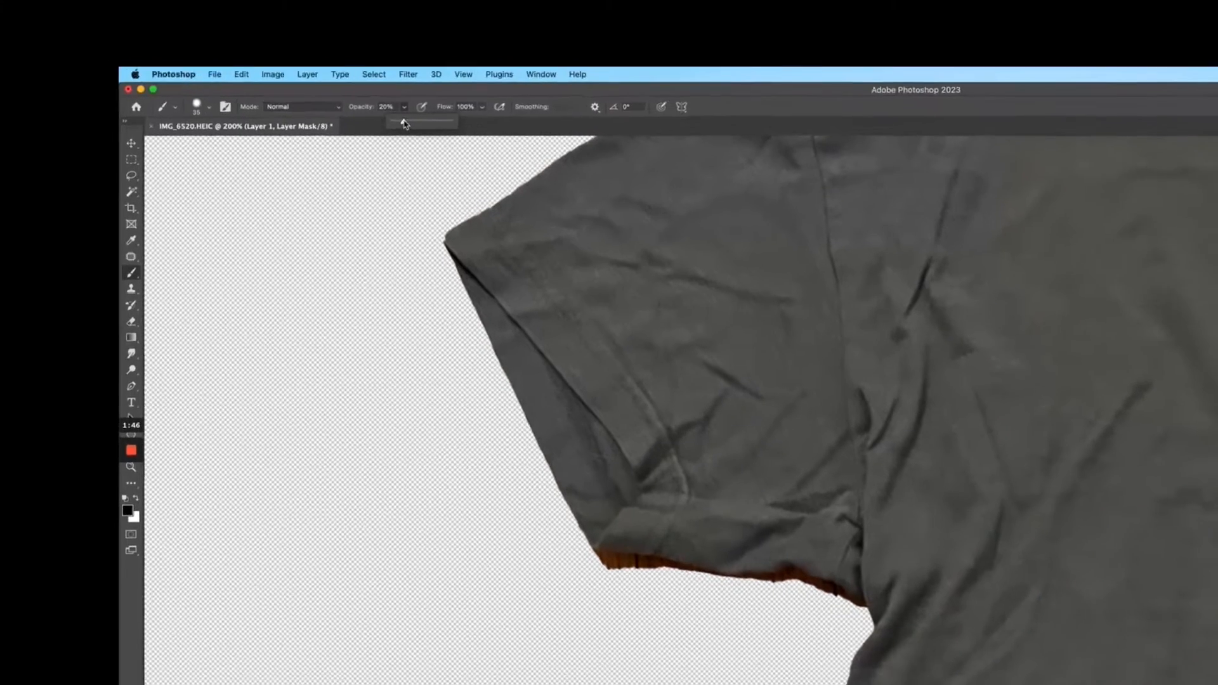
left_click_drag(405, 124, 453, 121)
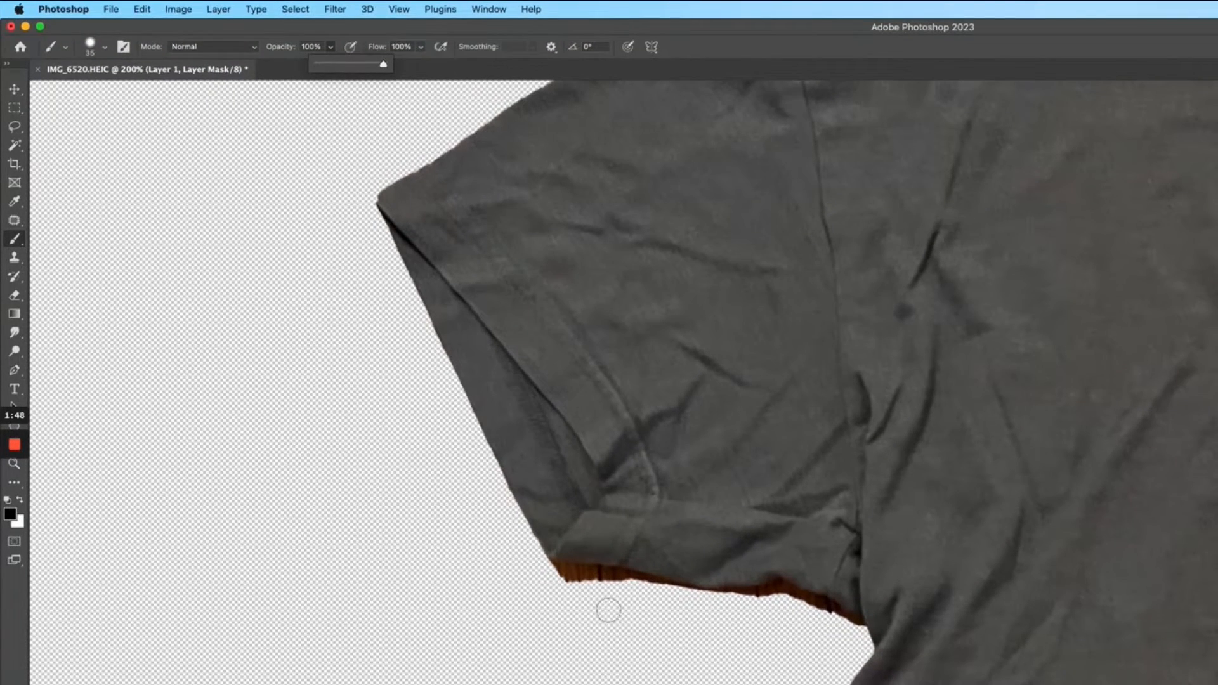
left_click(657, 630)
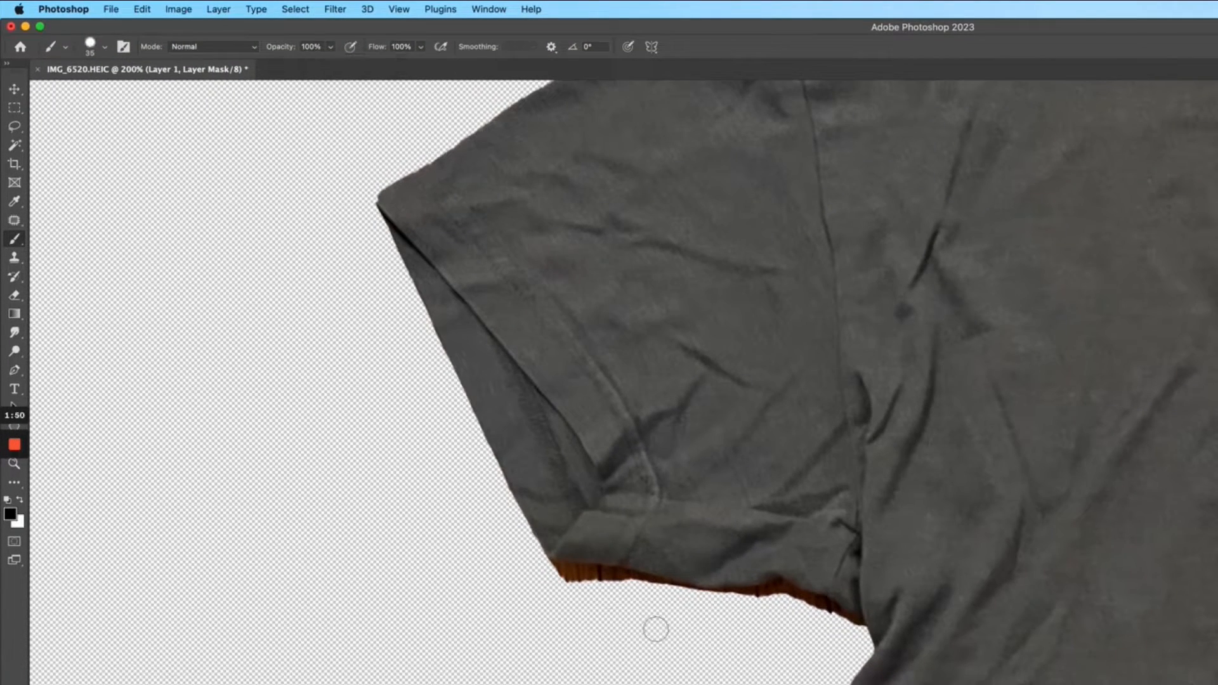
Step: Paint black on the layer mask with a smaller brush to remove the wood fringe under the left sleeve
key("bracketleft")
key("bracketleft")
key("bracketleft")
mouse_move(551, 564)
left_mouse_down()
mouse_move(716, 587)
mouse_move(785, 584)
mouse_move(869, 633)
left_mouse_up()
key("r")
left_click_drag(819, 197, 920, 603)
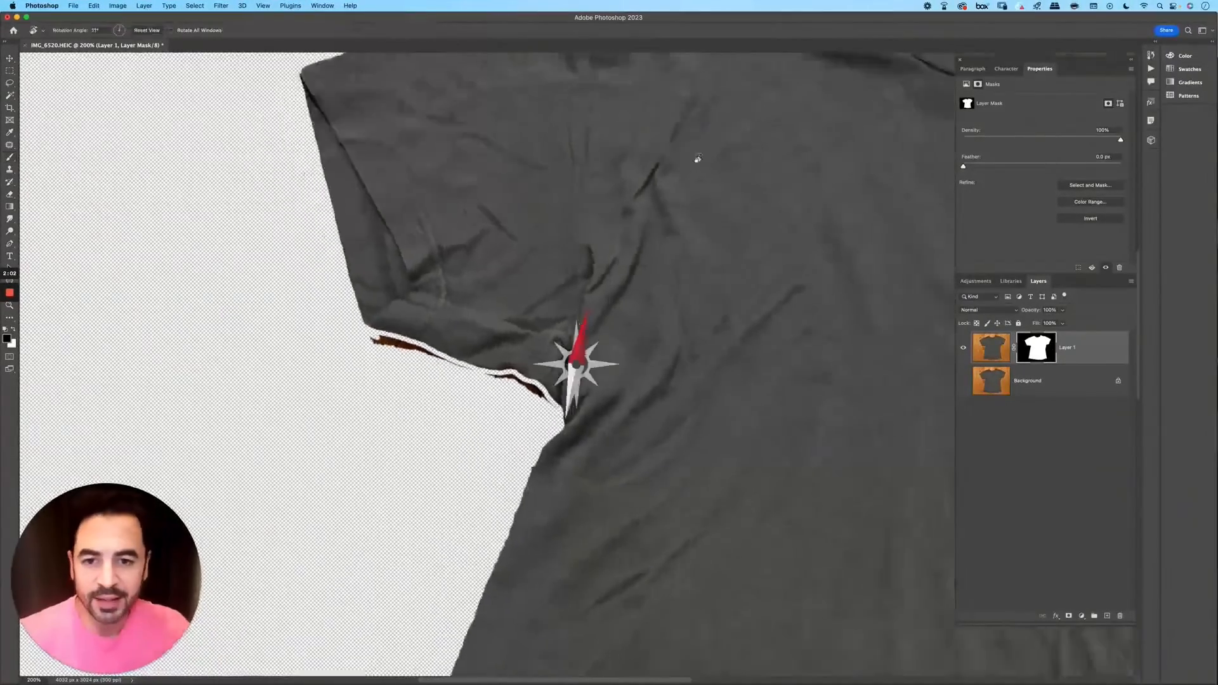
left_click_drag(751, 491, 708, 562)
key("v")
key("b")
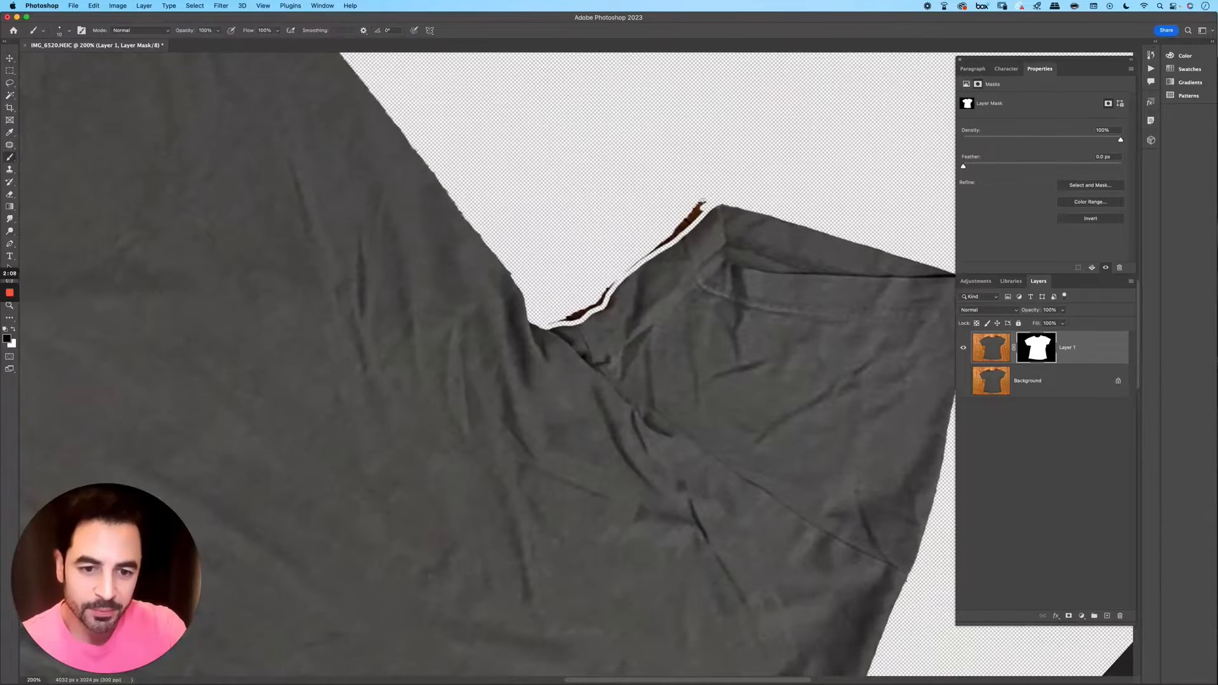
mouse_move(704, 204)
left_mouse_down()
mouse_move(595, 305)
mouse_move(556, 322)
mouse_move(571, 321)
left_mouse_up()
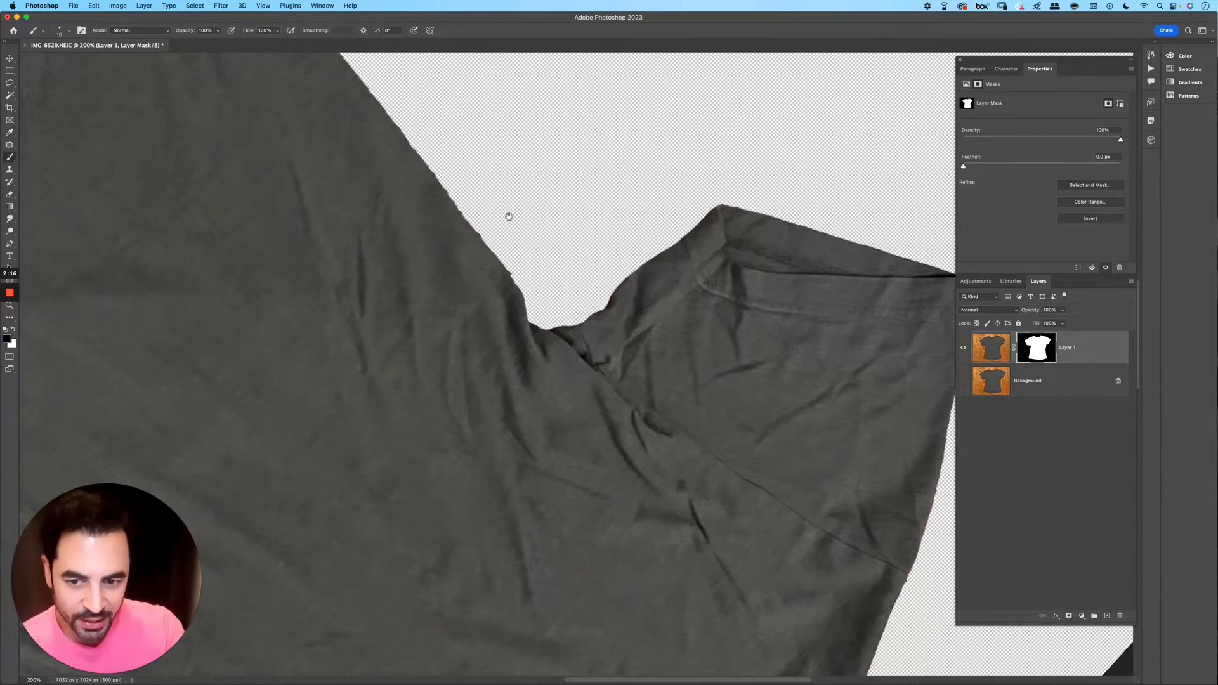
Step: Rotate the canvas and paint the mask smooth along the shirt's left side from the armpit down to the hem
left_click_drag(509, 216, 668, 356)
key("r")
mouse_move(828, 479)
left_mouse_down()
mouse_move(848, 439)
mouse_move(747, 209)
left_mouse_up()
left_click_drag(699, 446, 832, 329)
key("b")
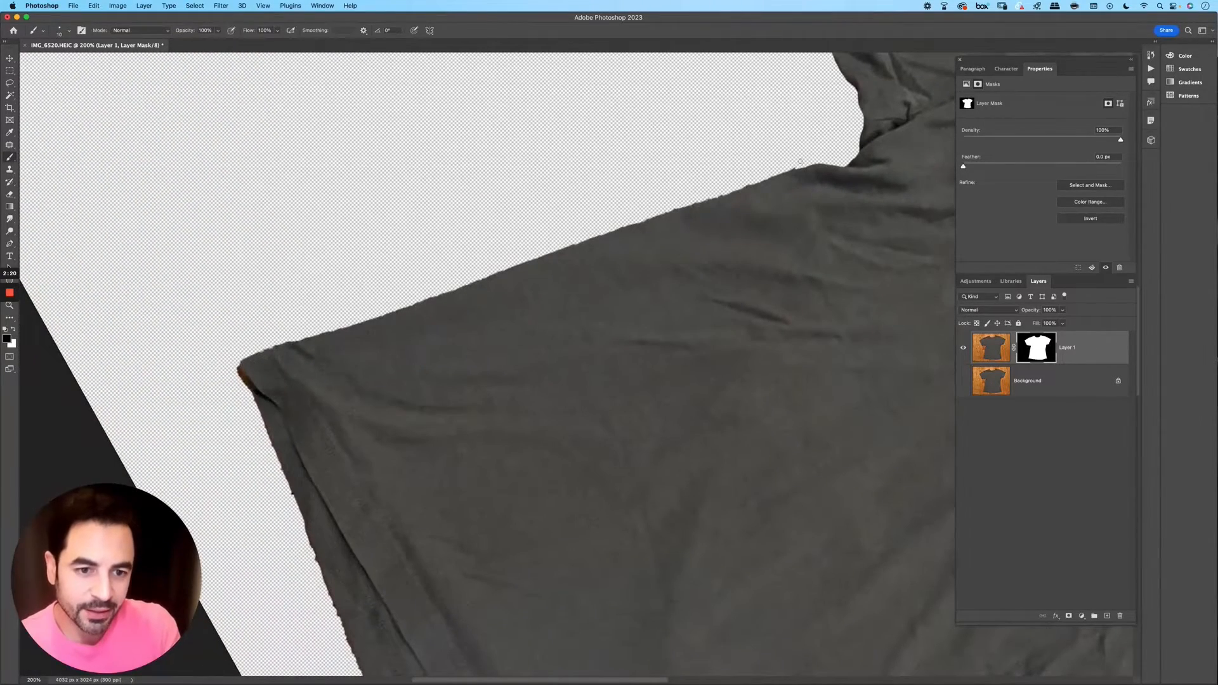
left_click_drag(762, 178, 591, 234)
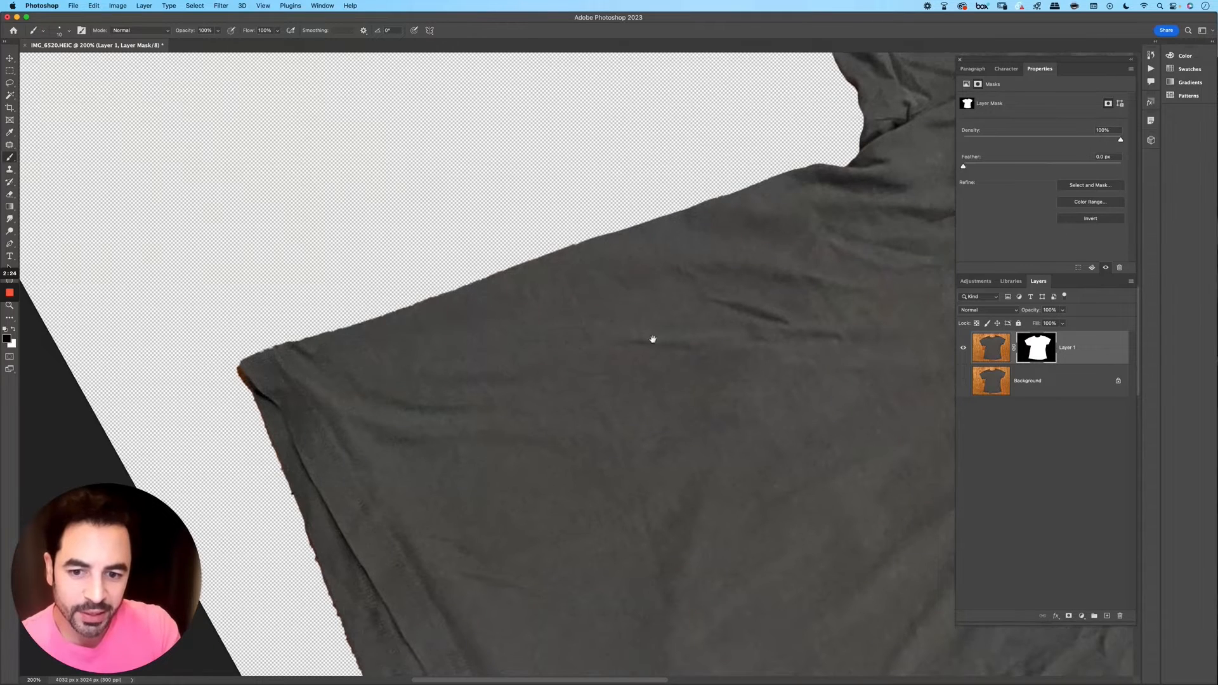
left_click_drag(653, 340, 799, 267)
mouse_move(719, 169)
left_mouse_down()
mouse_move(700, 179)
mouse_move(733, 167)
mouse_move(416, 272)
mouse_move(385, 293)
mouse_move(396, 320)
mouse_move(379, 299)
left_mouse_up()
Step: Paint out the jagged wood remnants along the shirt's bottom hem, working from the left corner to the right corner
key("r")
left_click_drag(752, 196, 711, 595)
left_click_drag(638, 455, 903, 376)
key("b")
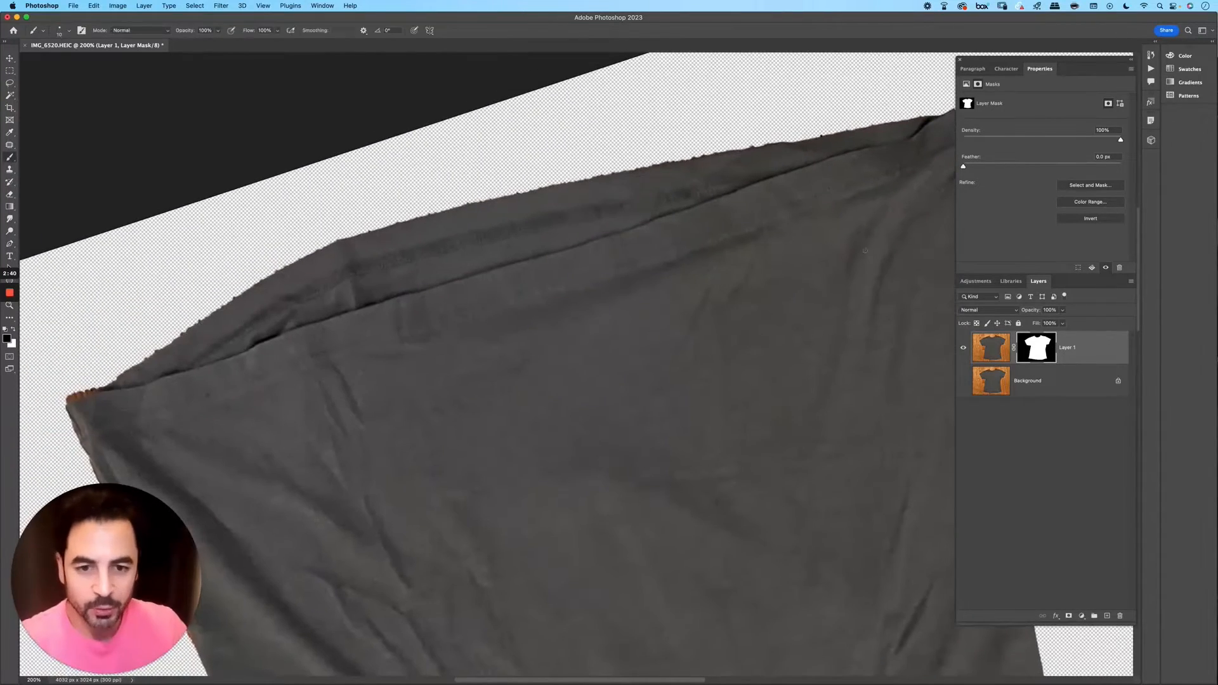
left_click_drag(838, 225, 751, 248)
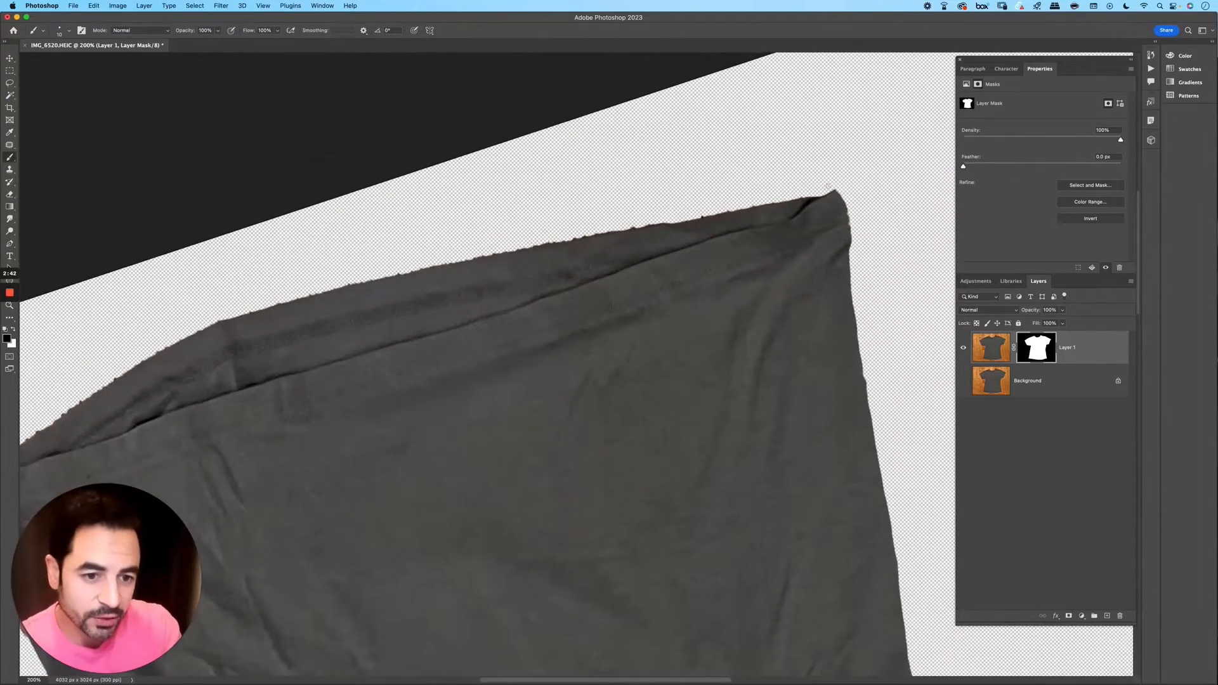
left_click_drag(817, 195, 681, 219)
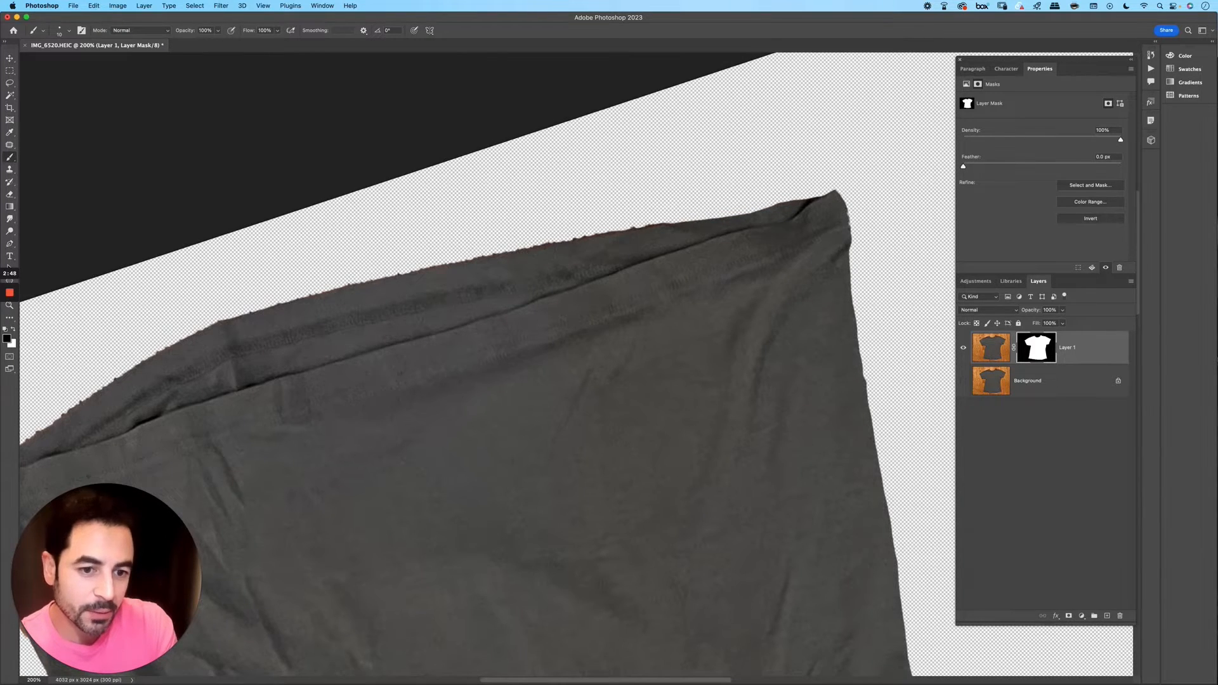
scroll(816, 198, "left", 5)
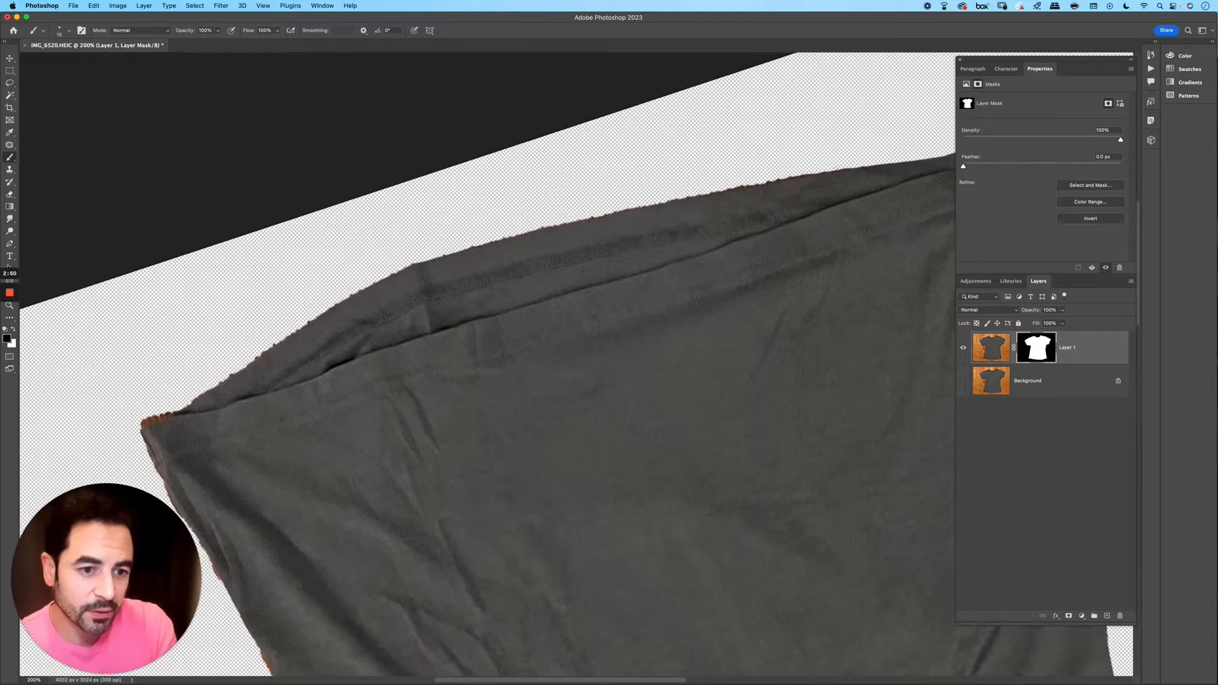
mouse_move(828, 170)
left_mouse_down()
mouse_move(912, 156)
mouse_move(631, 204)
left_mouse_up()
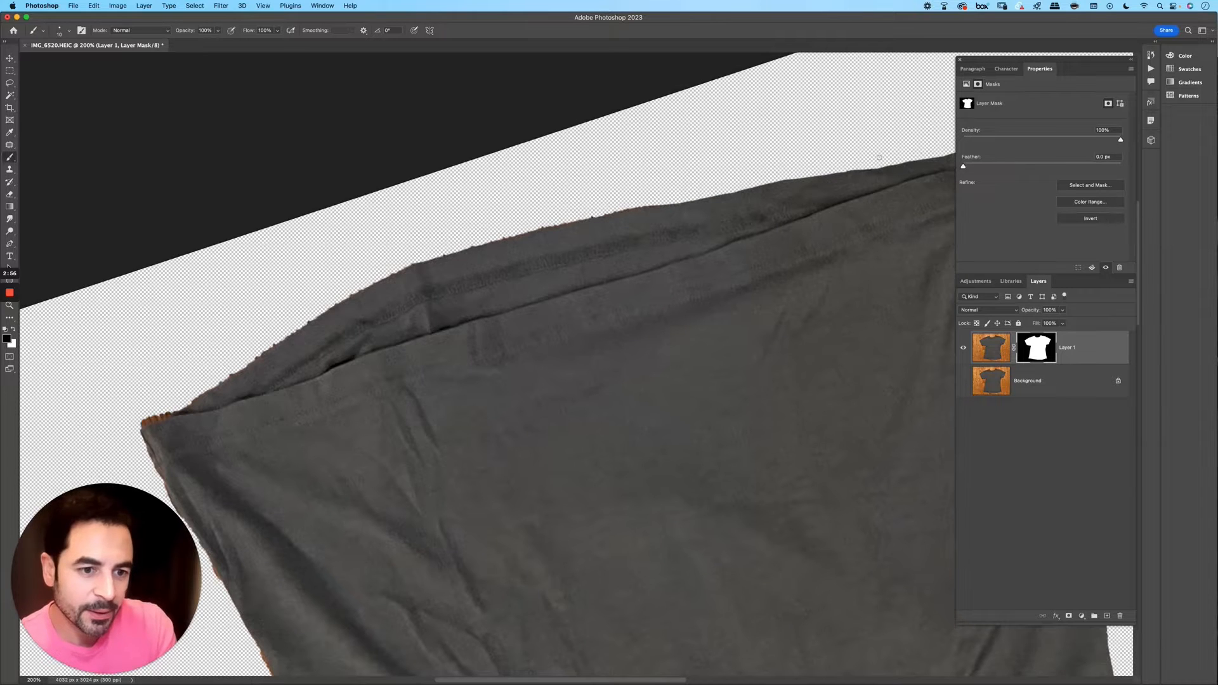
left_click_drag(660, 267, 824, 222)
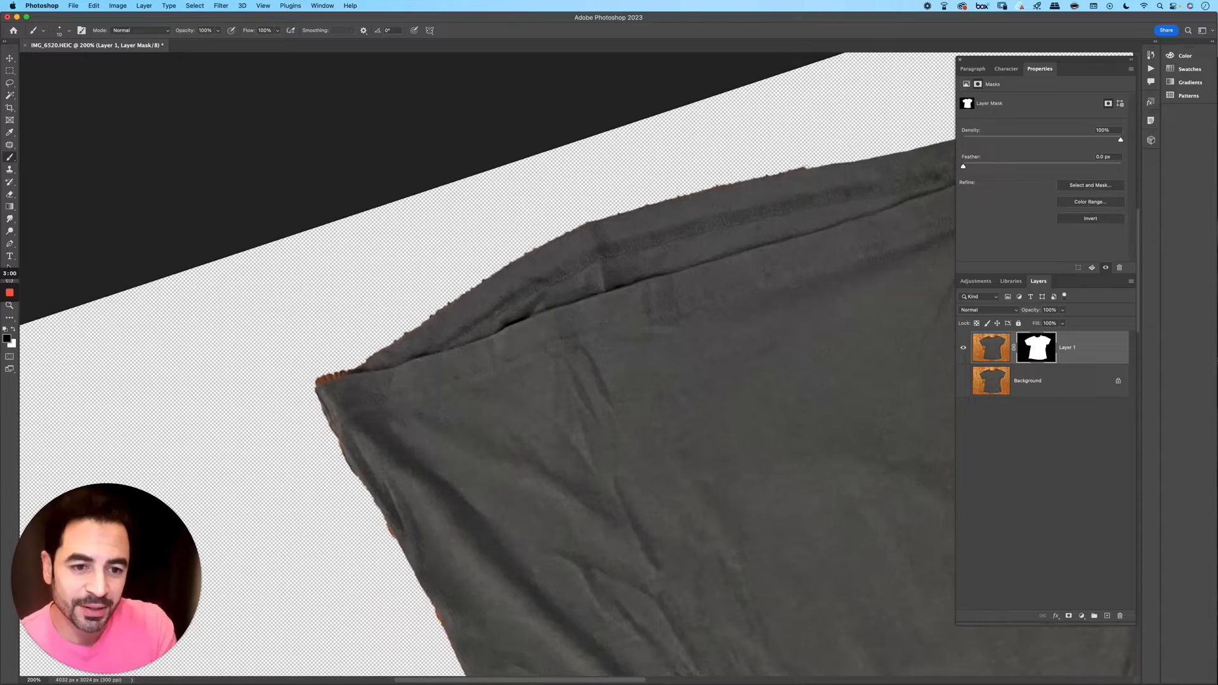
mouse_move(808, 167)
left_mouse_down()
mouse_move(558, 236)
mouse_move(750, 132)
left_mouse_up()
left_click_drag(733, 144, 560, 254)
left_click_drag(631, 266, 742, 198)
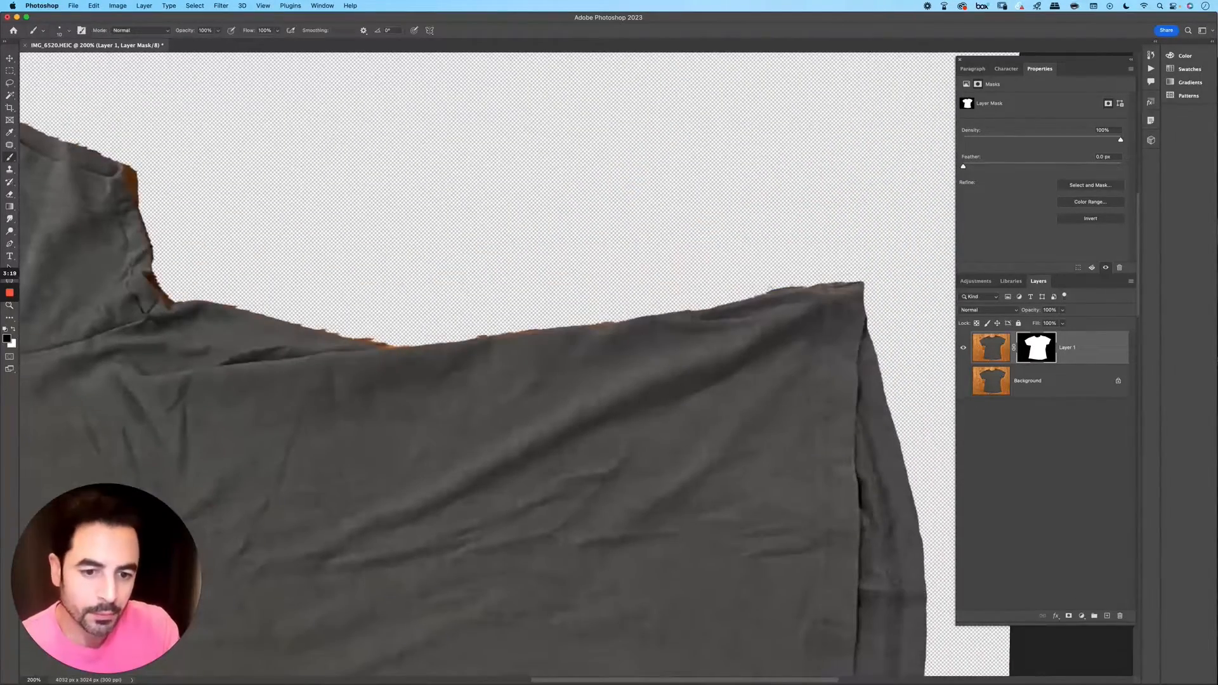
Step: Remove the orange fringe along the shirt's right side from the hem corner up to the armpit on the mask
left_click_drag(749, 293, 835, 284)
left_click_drag(834, 284, 863, 283)
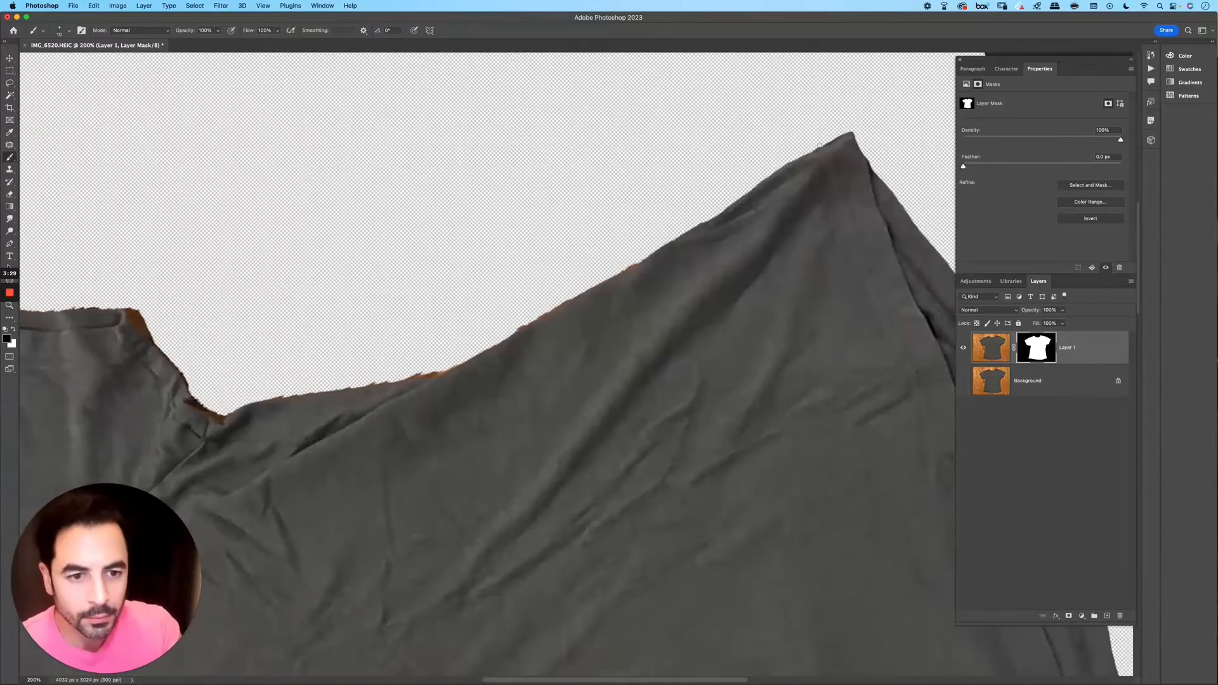
left_click_drag(803, 155, 537, 317)
left_click_drag(536, 317, 610, 283)
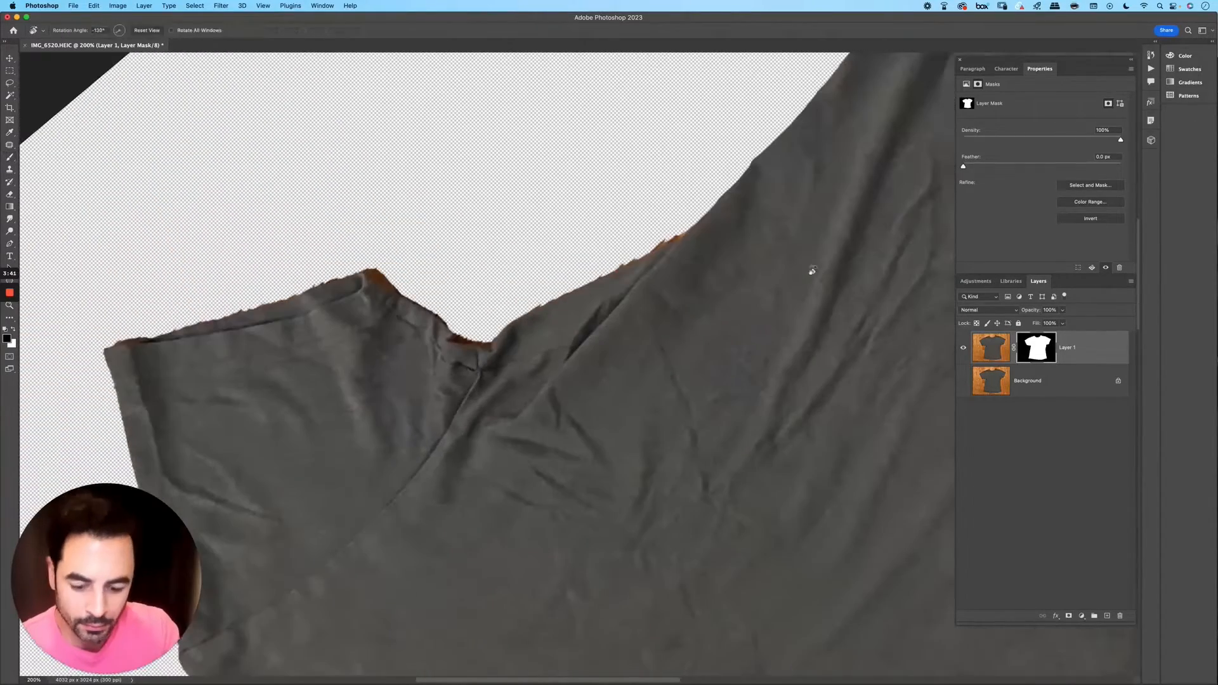
mouse_move(491, 346)
left_mouse_down()
mouse_move(685, 233)
mouse_move(642, 259)
left_mouse_up()
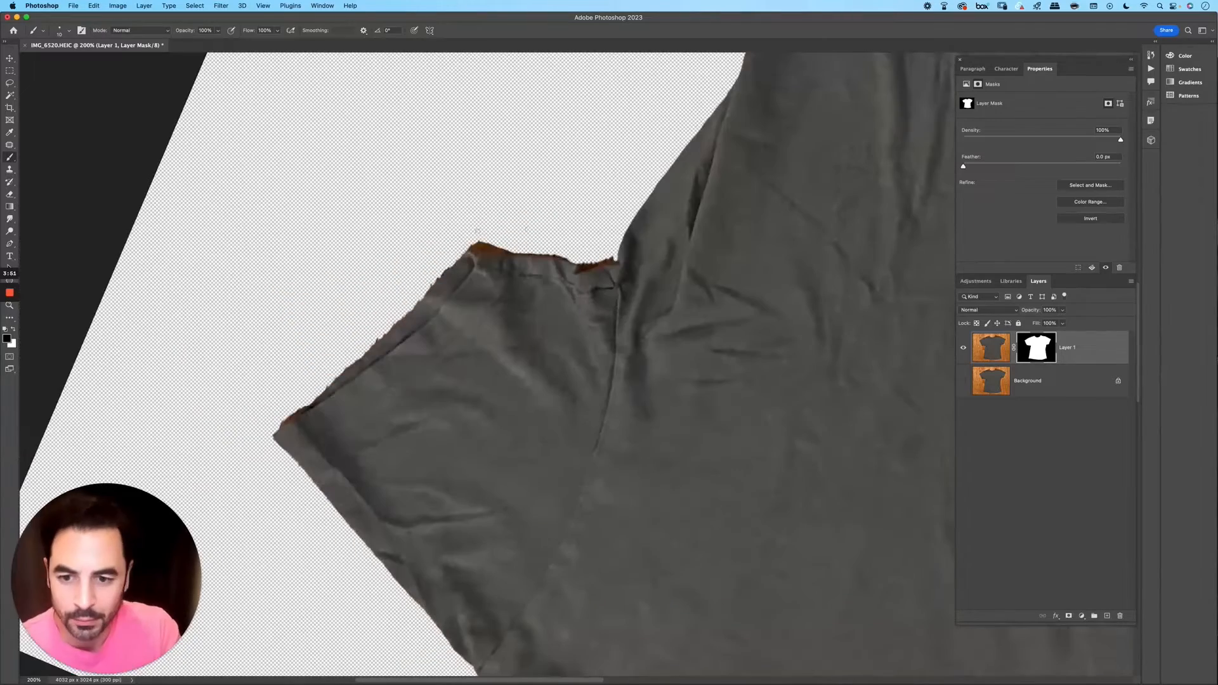
Step: Paint out the orange fringe on the layer mask along the right sleeve's underside and its cuff opening
mouse_move(460, 247)
left_mouse_down()
mouse_move(527, 255)
mouse_move(619, 260)
left_mouse_up()
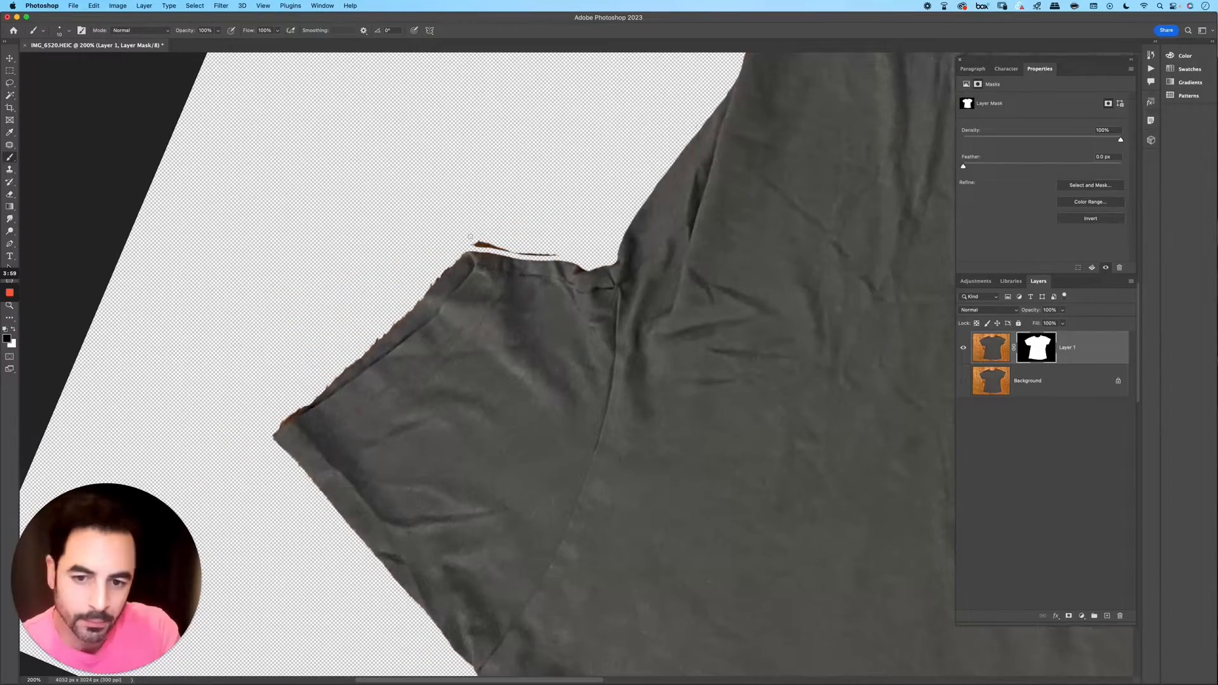
left_click_drag(470, 236, 527, 254)
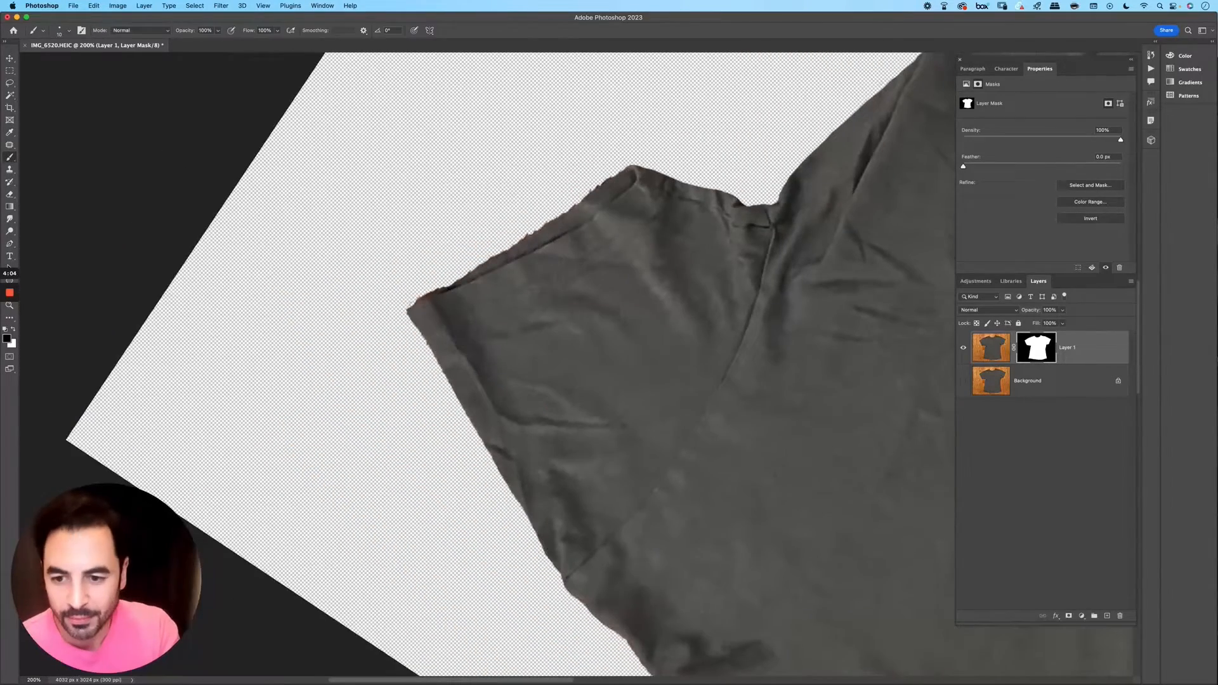
left_click_drag(419, 297, 612, 177)
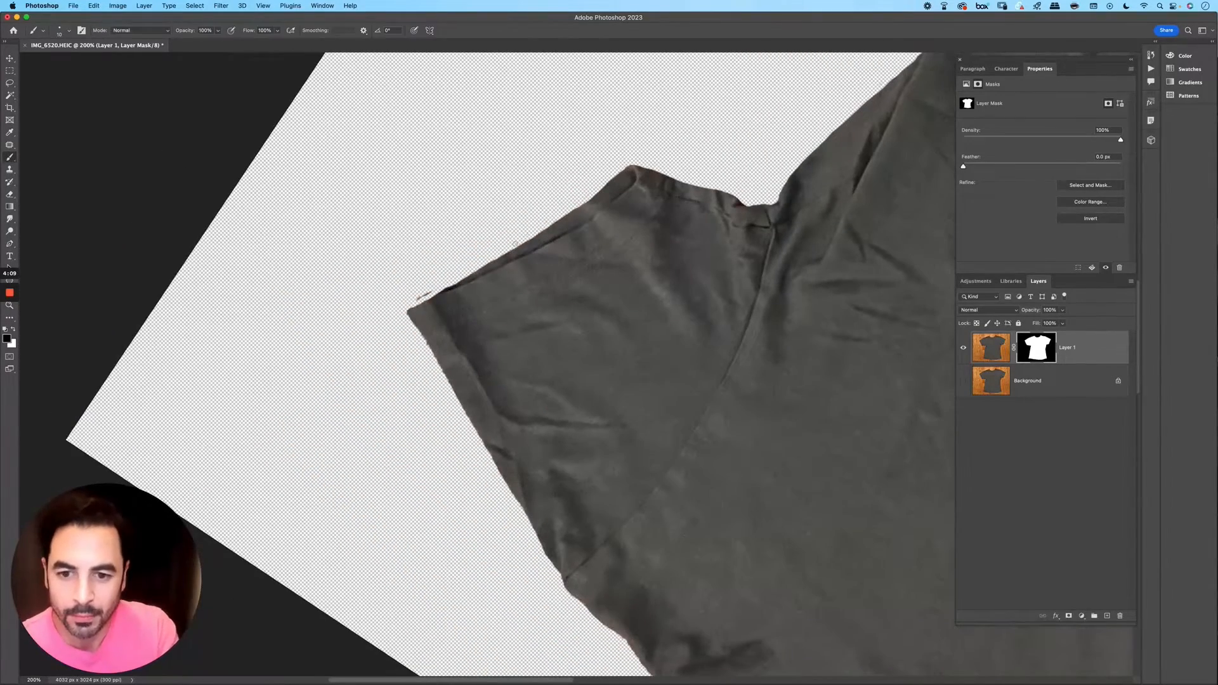
Step: Smooth the mask edge along the upper side of the right sleeve and the left sleeve's outer shoulder line
left_click_drag(332, 388, 522, 223)
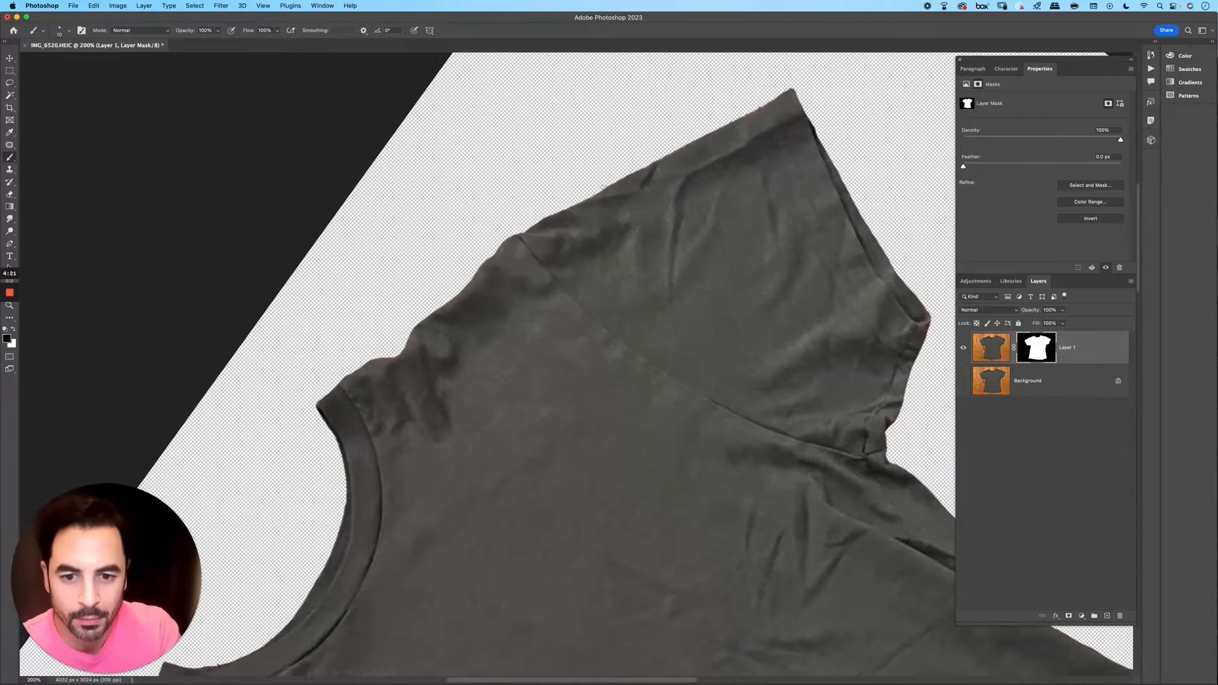
left_click_drag(654, 158, 787, 94)
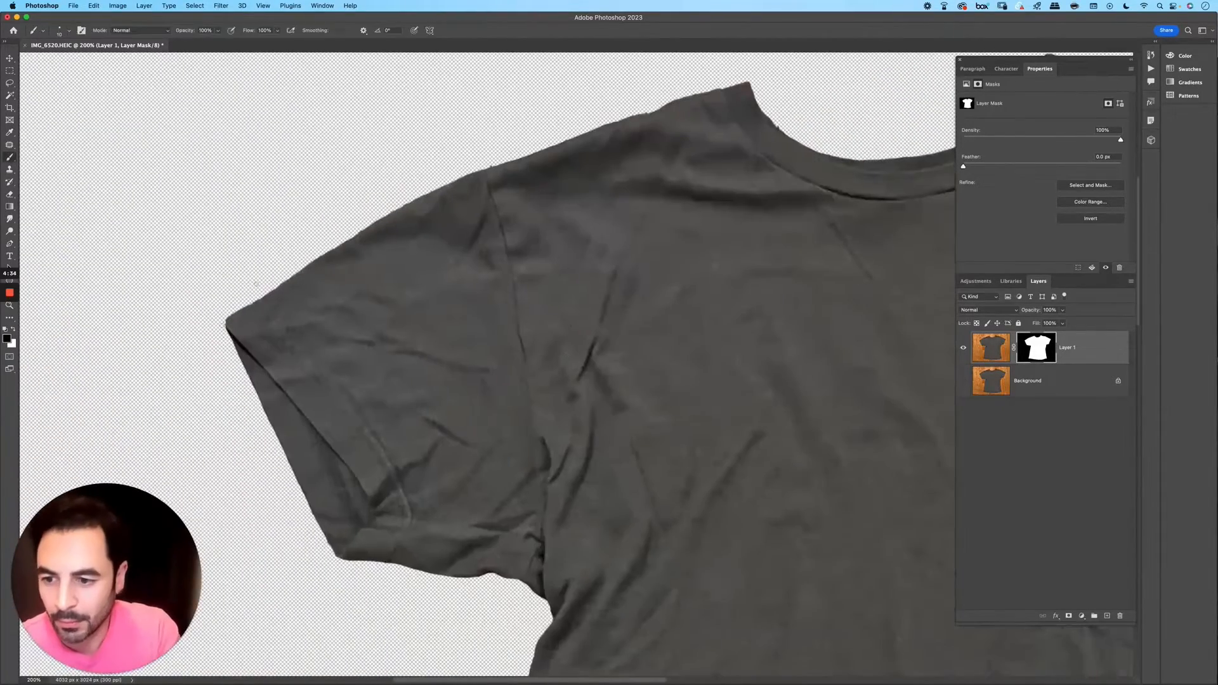
left_click_drag(254, 304, 396, 209)
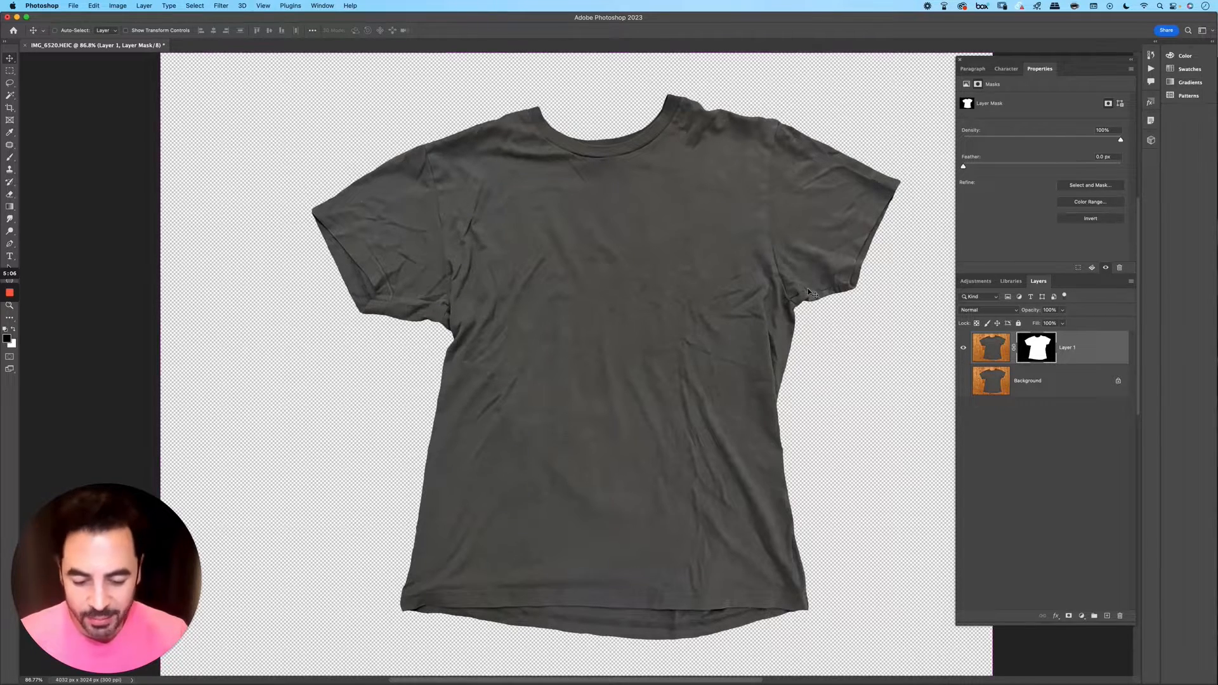
Step: Inspect the cutout's edges around the collar, shoulders and sleeves at several zooms and rotations, and reset the view to fit
key("super+minus")
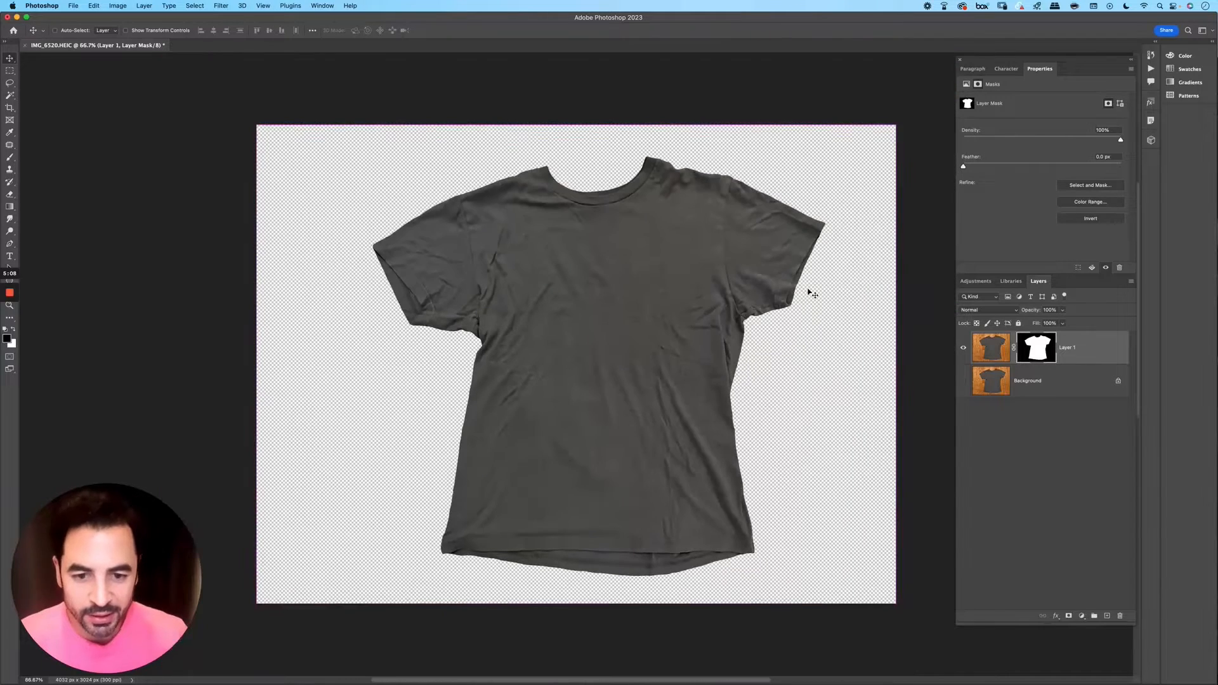
scroll(734, 399, "right", 5)
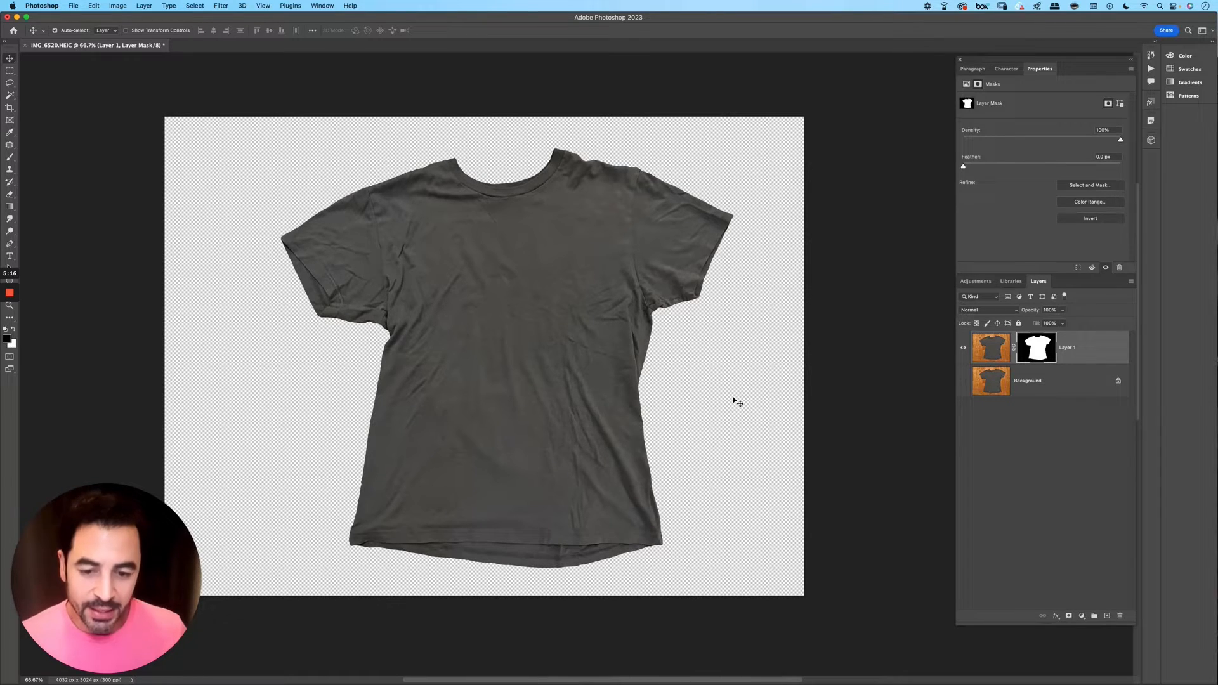
key("r")
left_click_drag(722, 396, 653, 249)
key("super+equal")
key("super+equal")
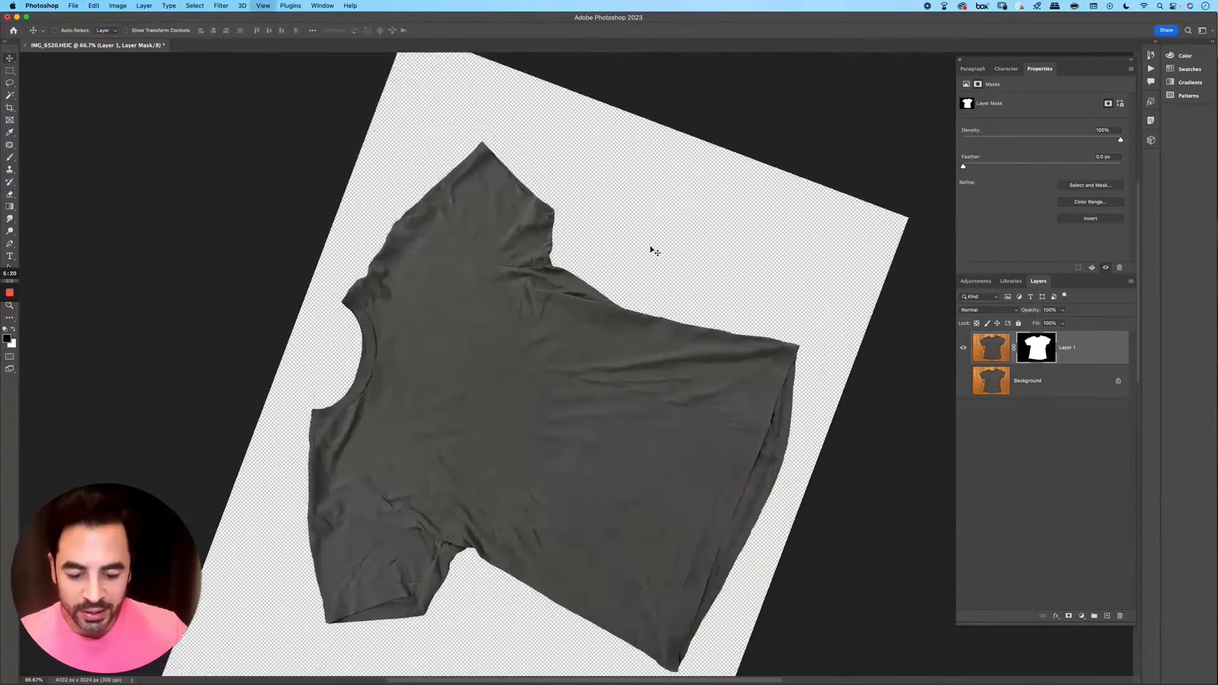
left_click_drag(767, 256, 519, 447)
left_click_drag(429, 321, 839, 551)
left_click_drag(465, 457, 677, 285)
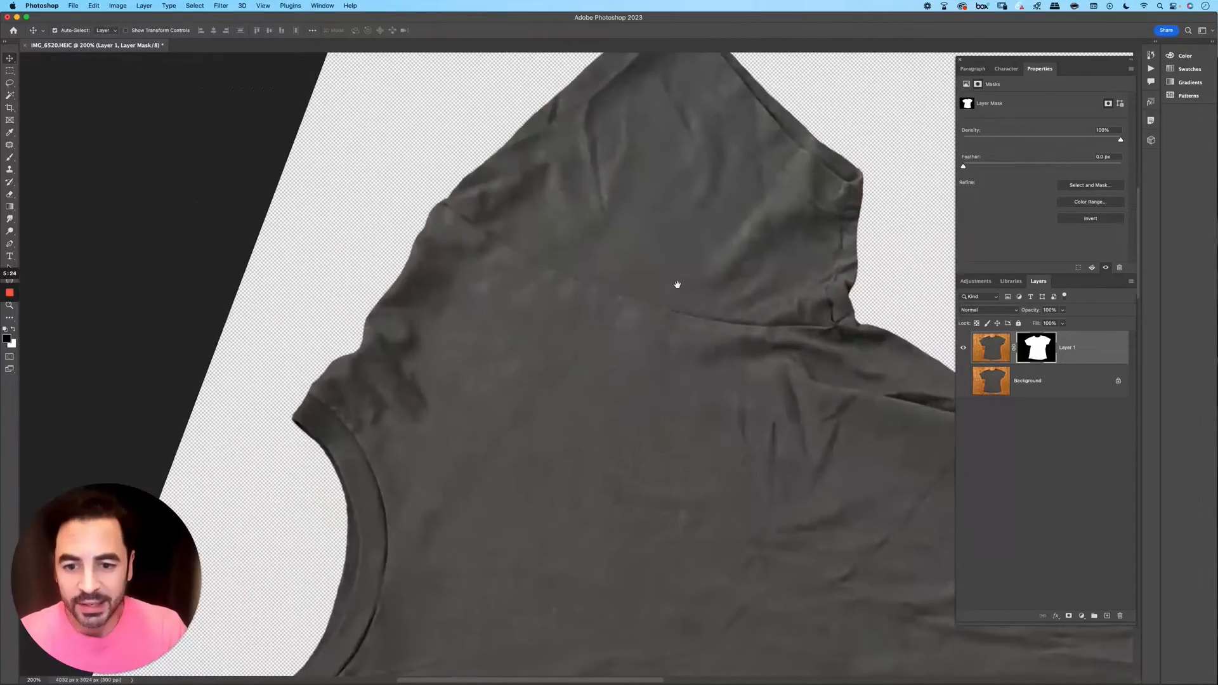
left_click_drag(628, 326, 750, 365)
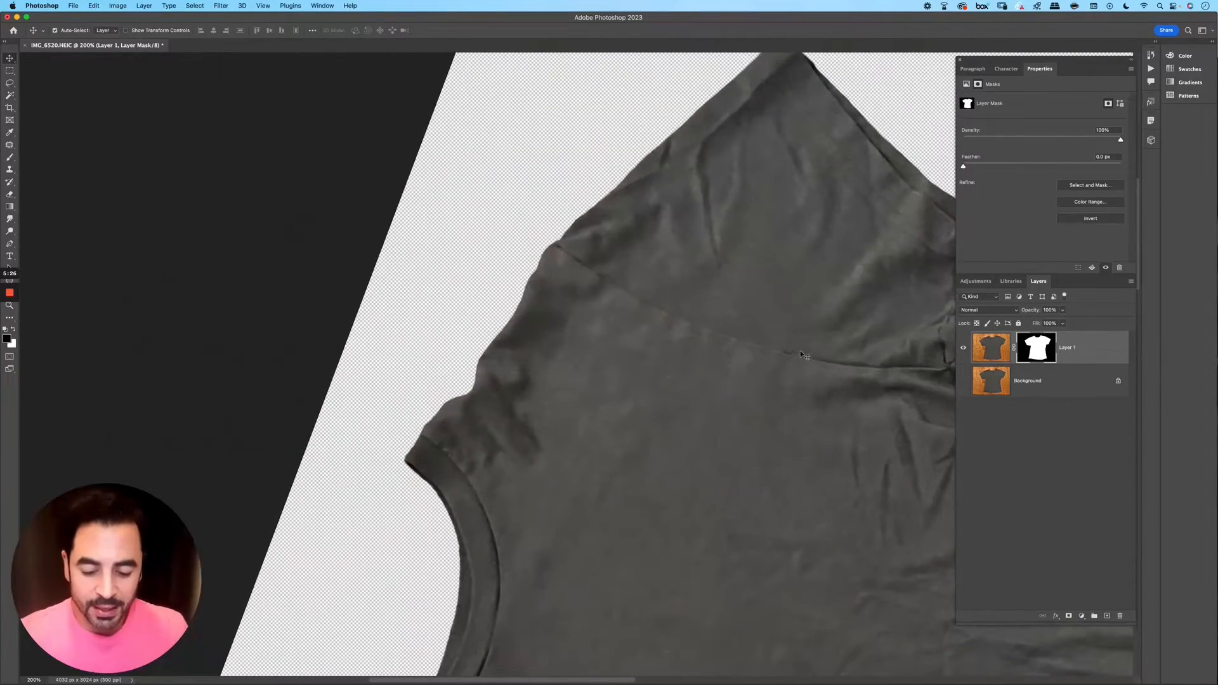
key("r")
left_click_drag(636, 203, 749, 367)
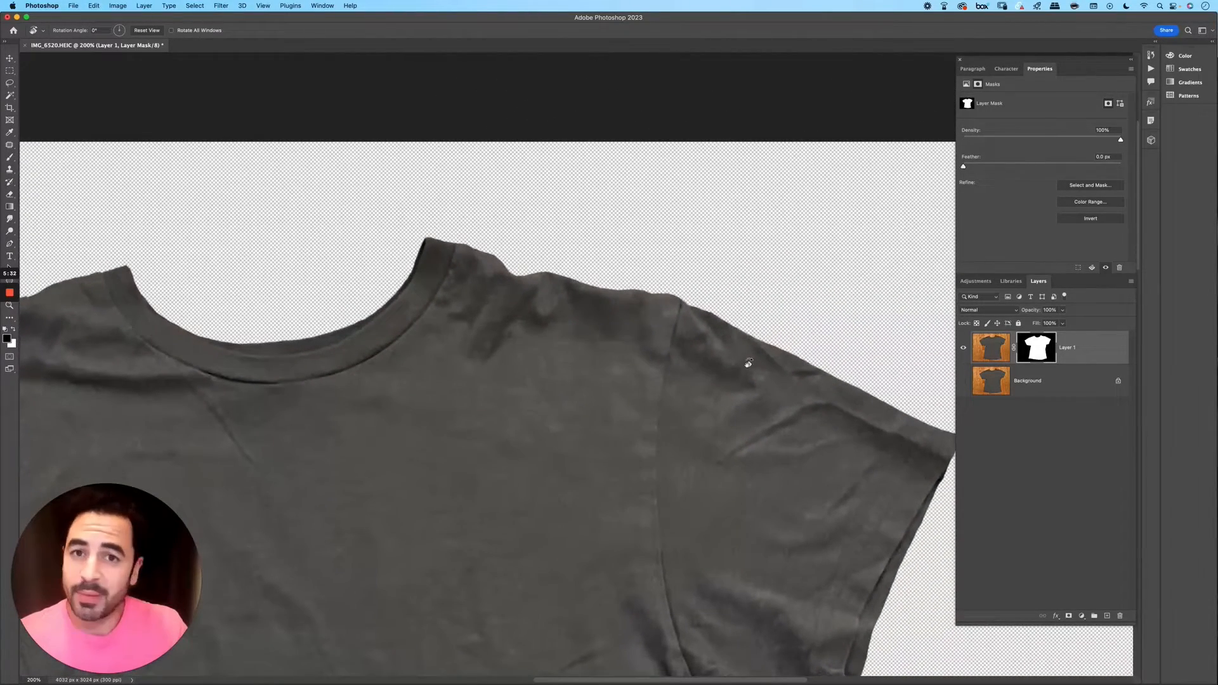
key("v")
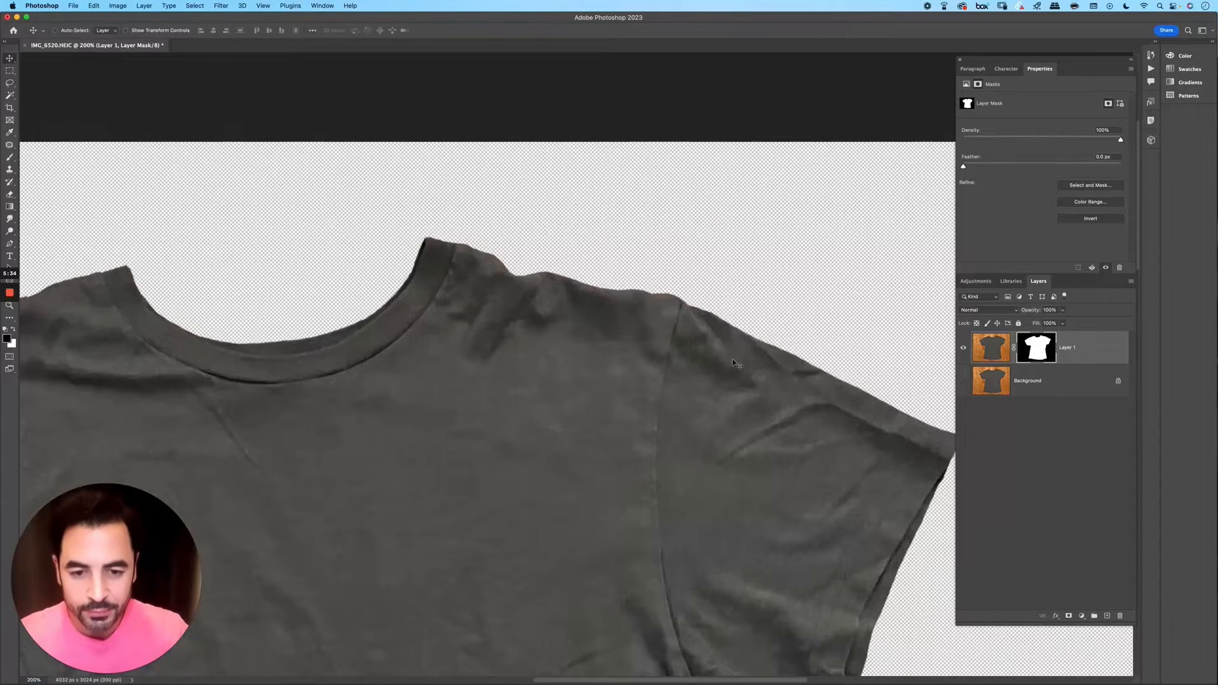
key("super+0")
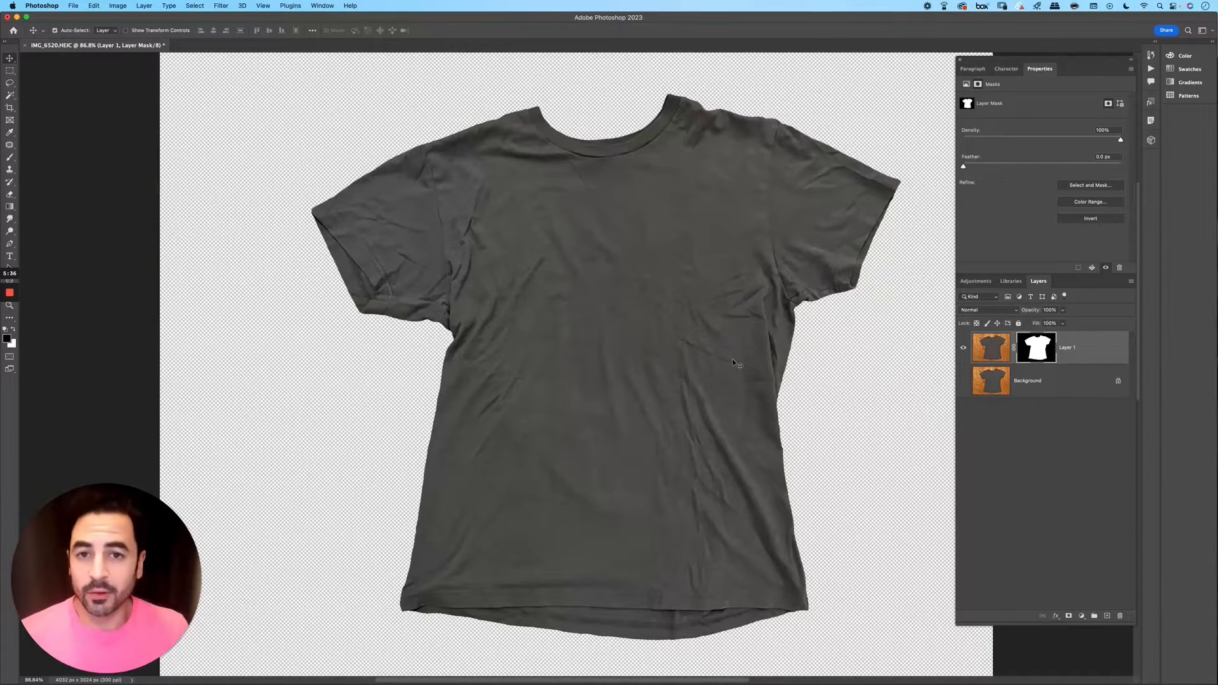
Step: Save the document as the Photoshop file IMG_6520.psd with Maximize Compatibility on
key("super+shift+s")
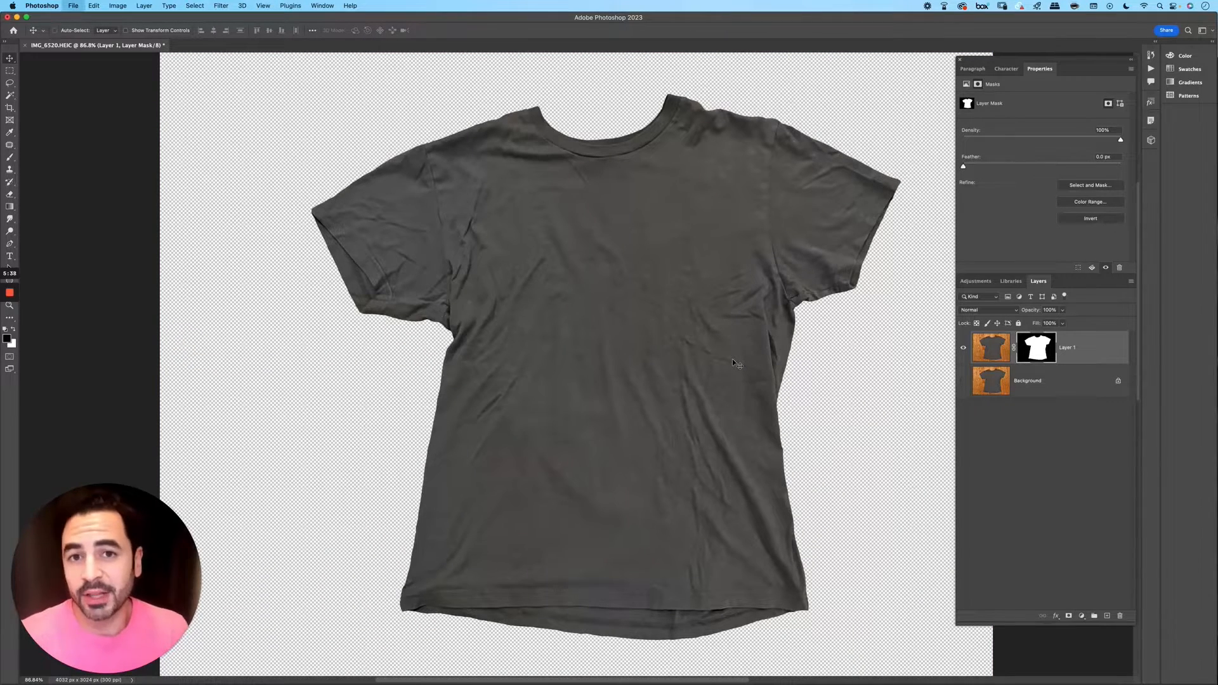
key("Return")
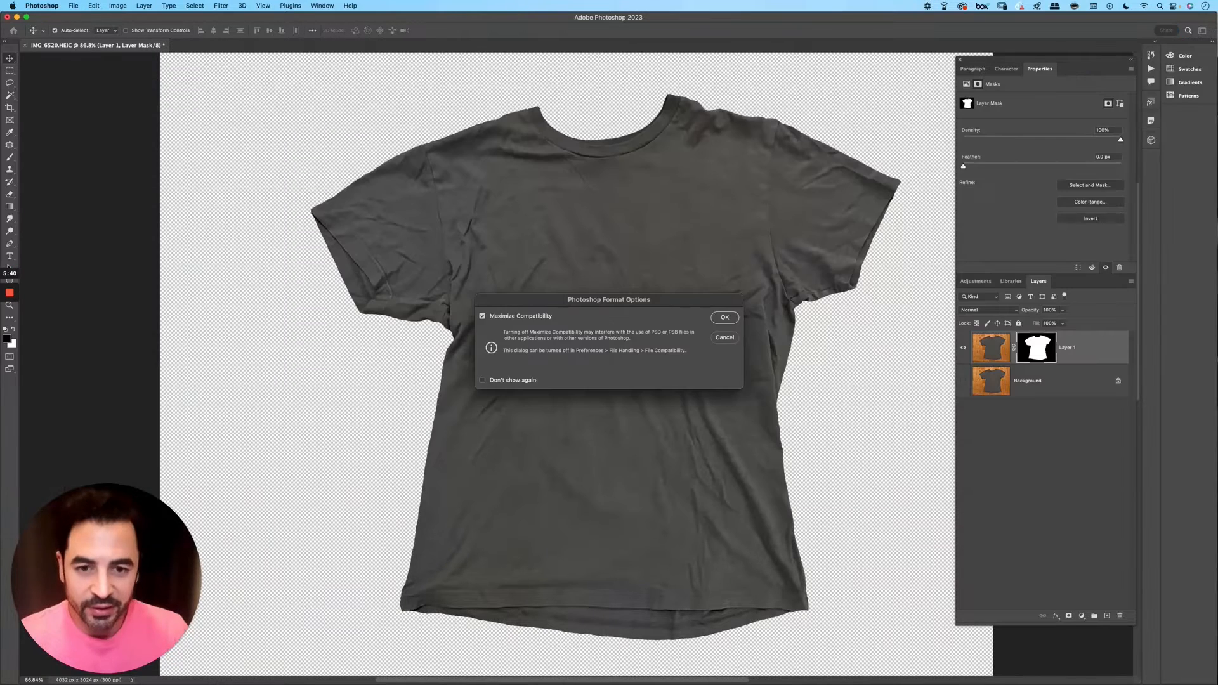
key("Return")
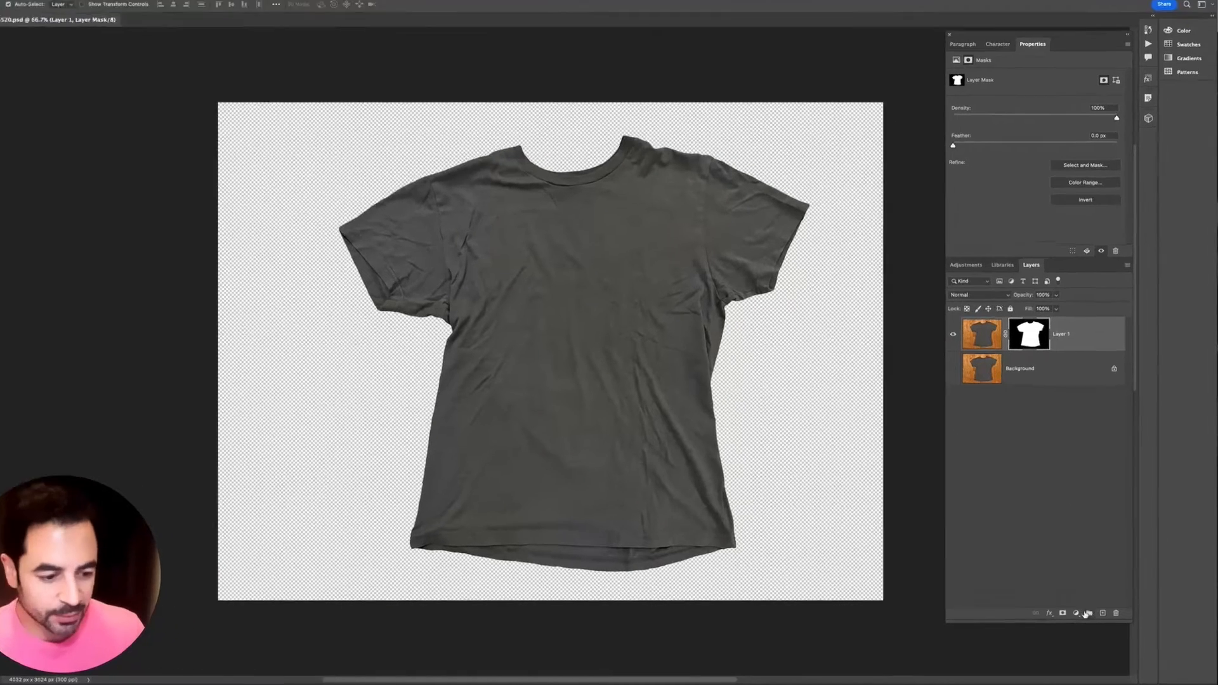
Step: Add a Black & White adjustment layer clipped to the masked shirt layer
left_click(1082, 615)
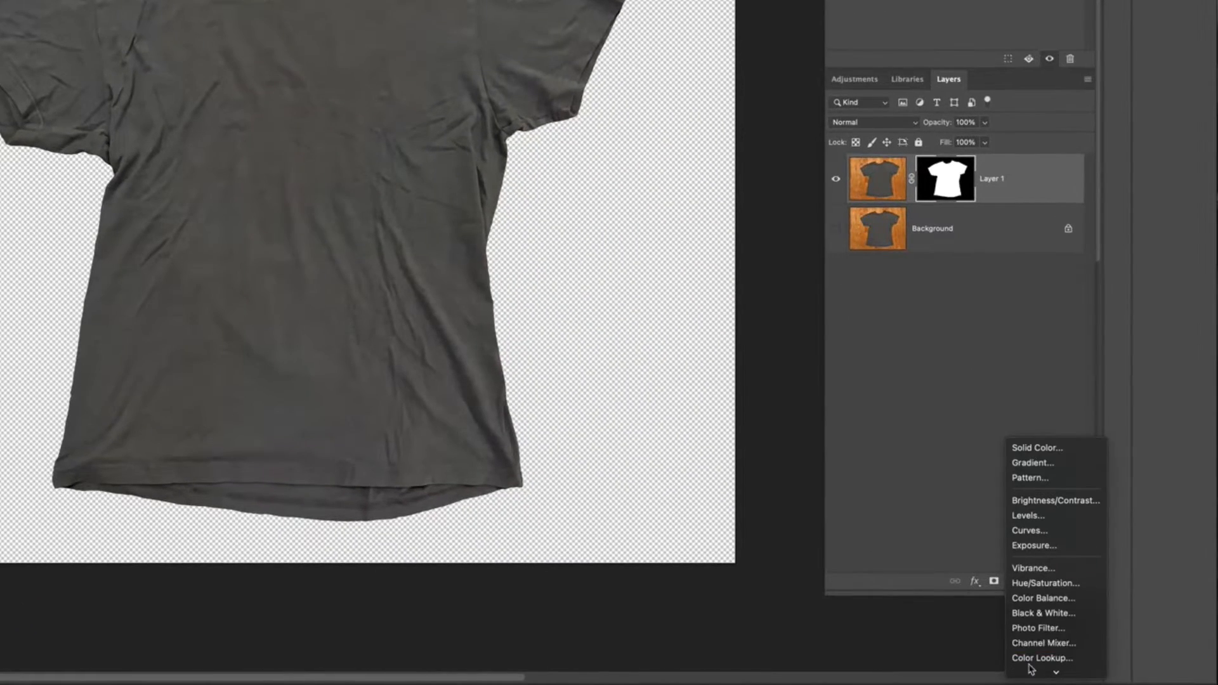
left_click(1044, 613, "alt")
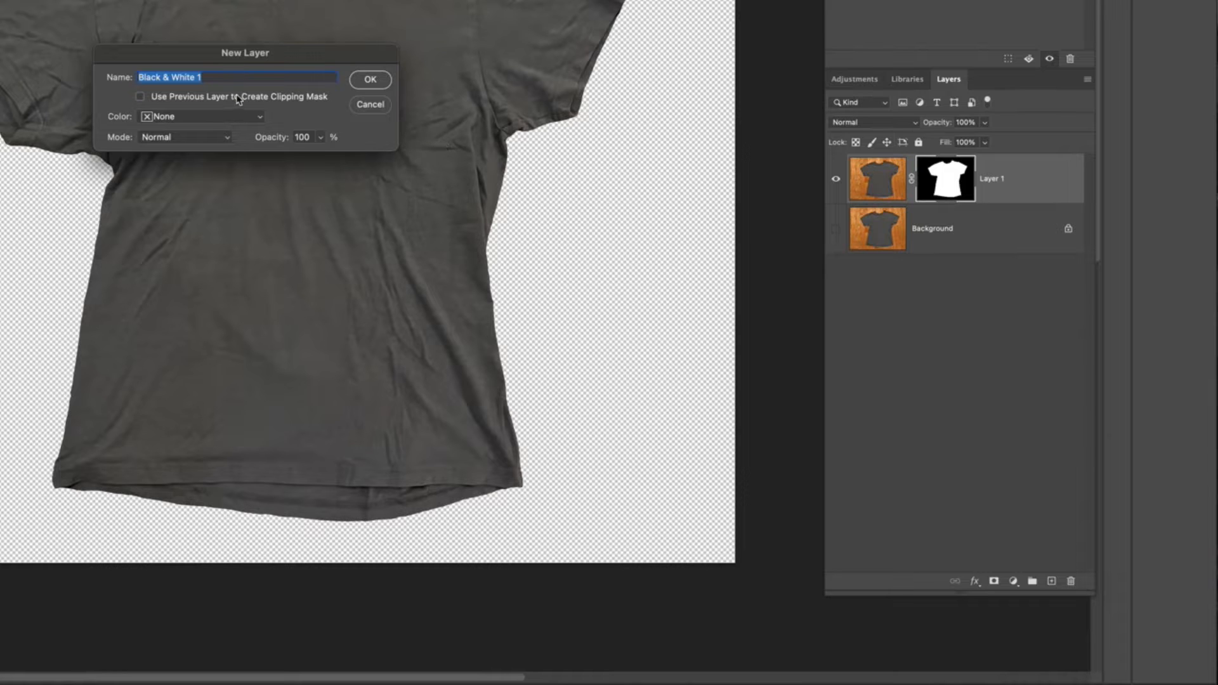
left_click(137, 97)
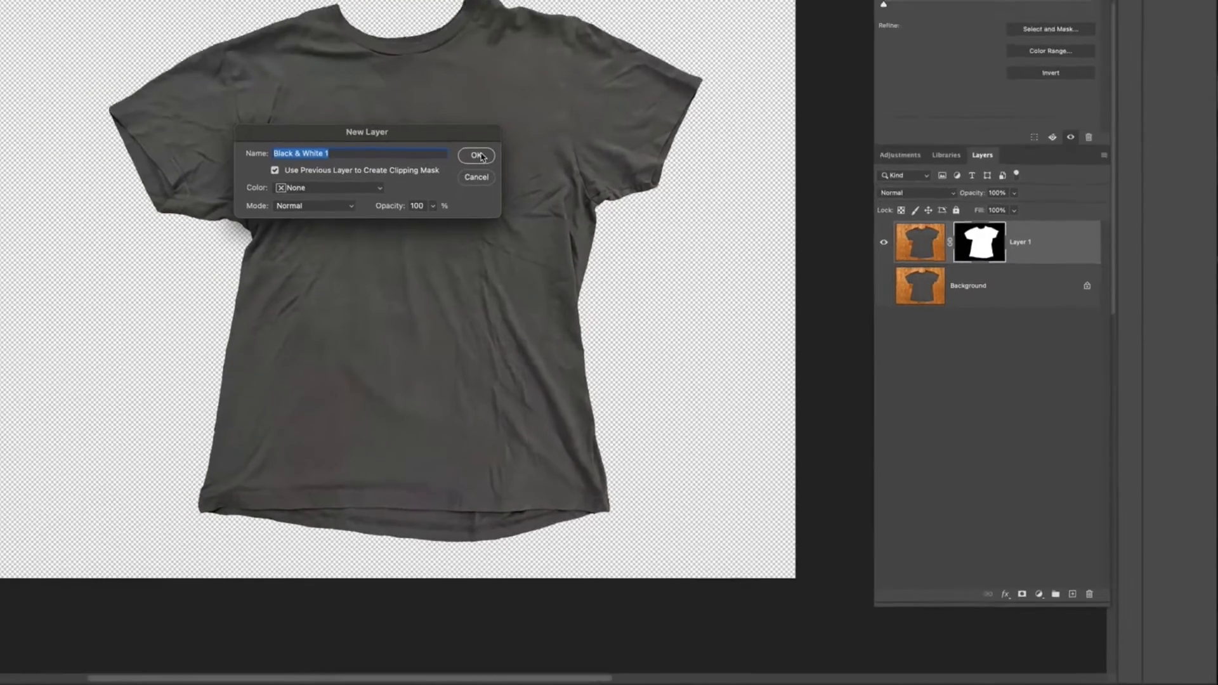
left_click(481, 157)
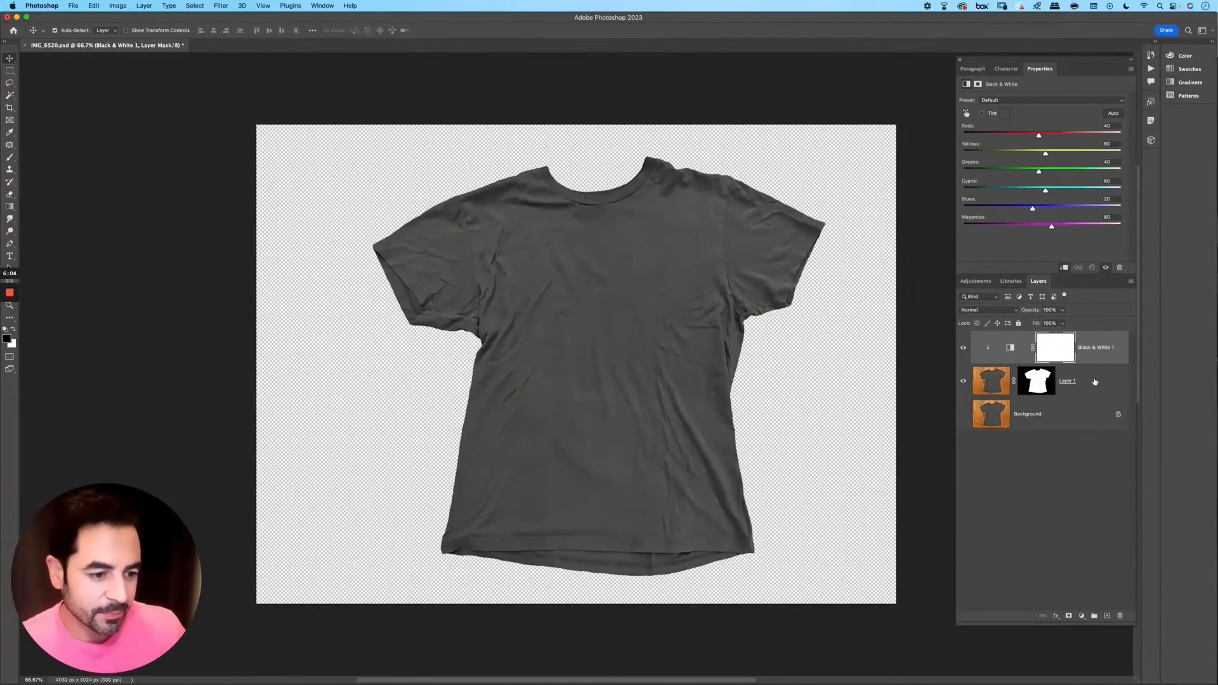
Step: Add a Levels adjustment clipped to the shirt layer and move it above the Black & White adjustment
left_click(1101, 388)
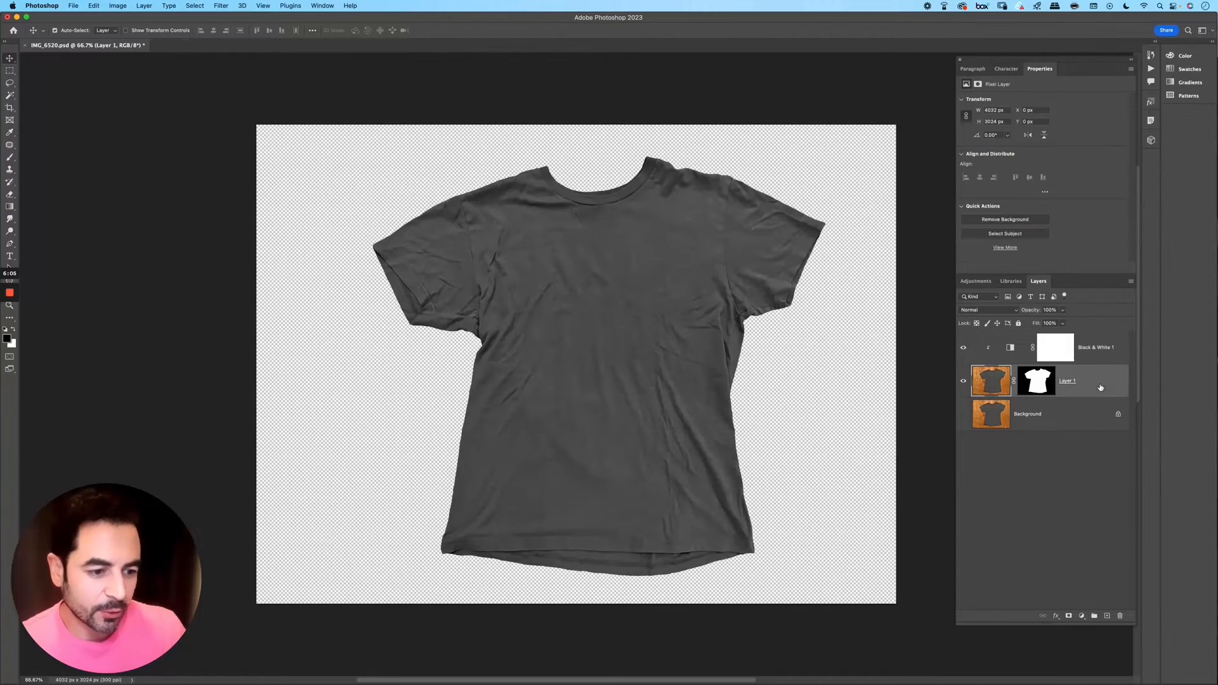
left_click(1082, 616)
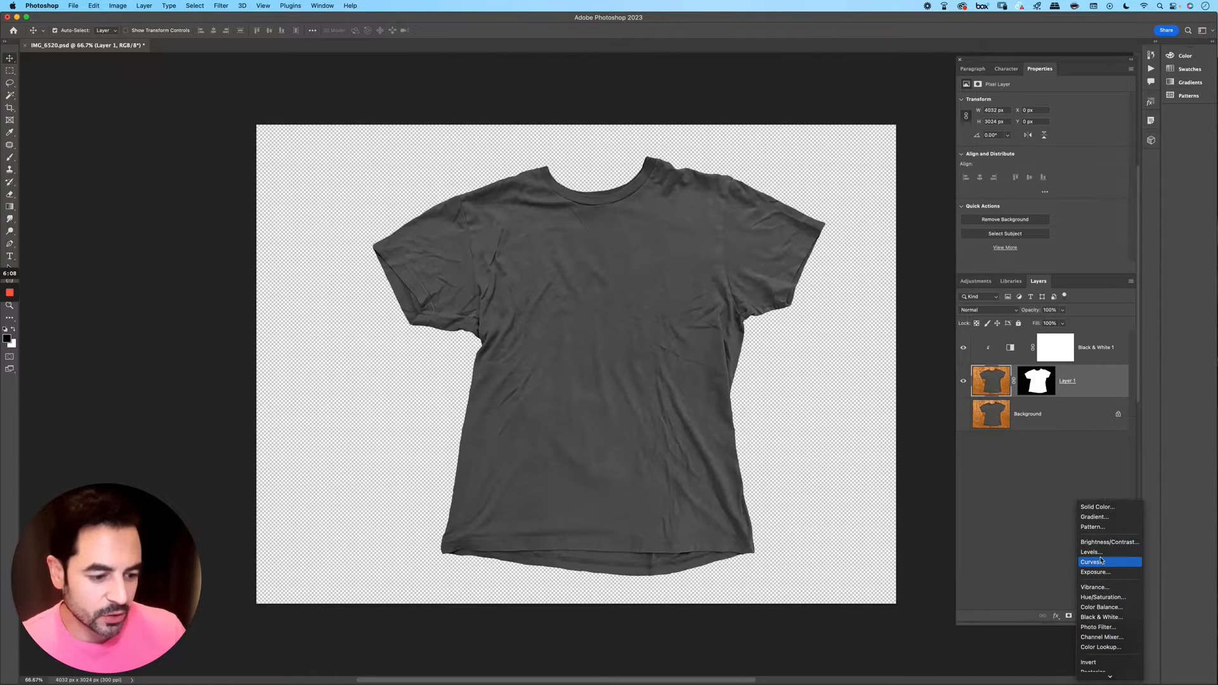
left_click(1092, 554)
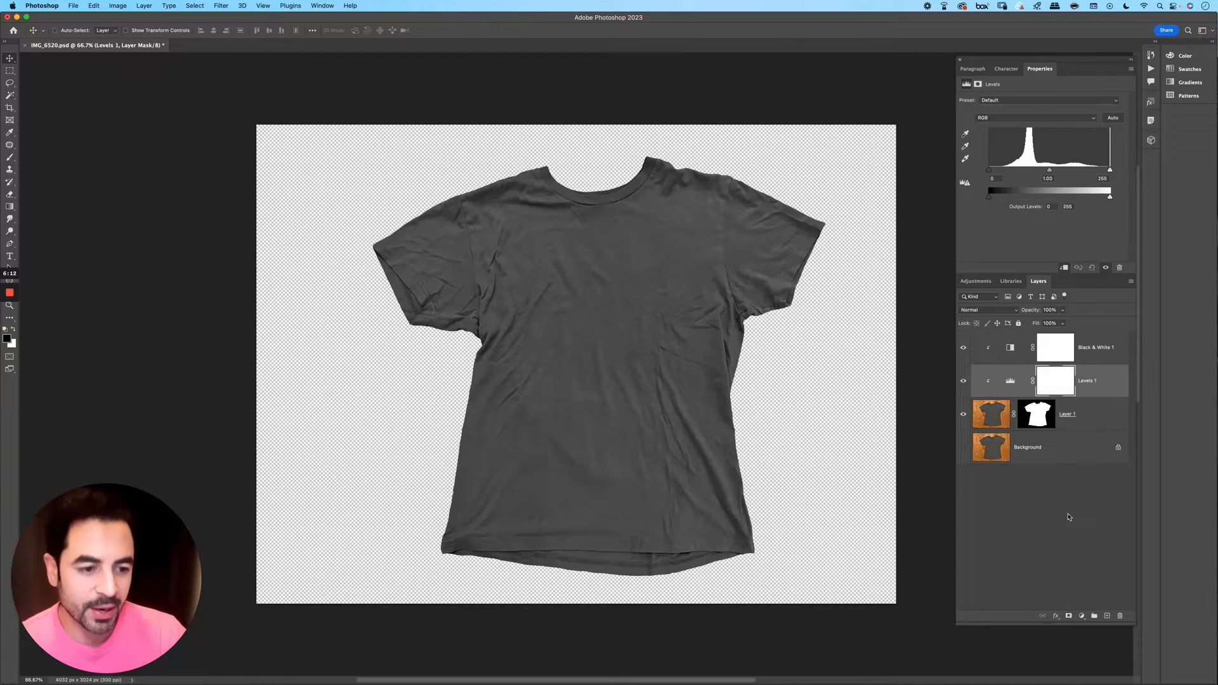
key("super+bracketright")
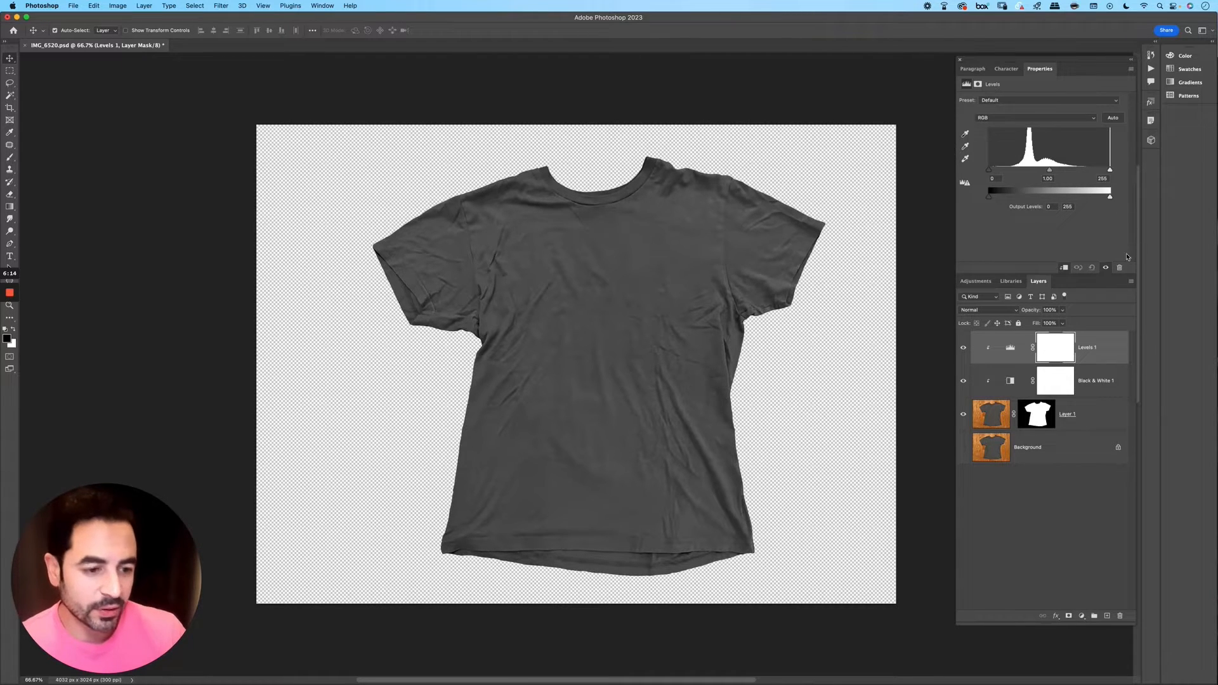
Step: Raise the shirt's contrast in Levels with black input 80, midtone 1.23 and white input 170
left_click_drag(989, 170, 1002, 172)
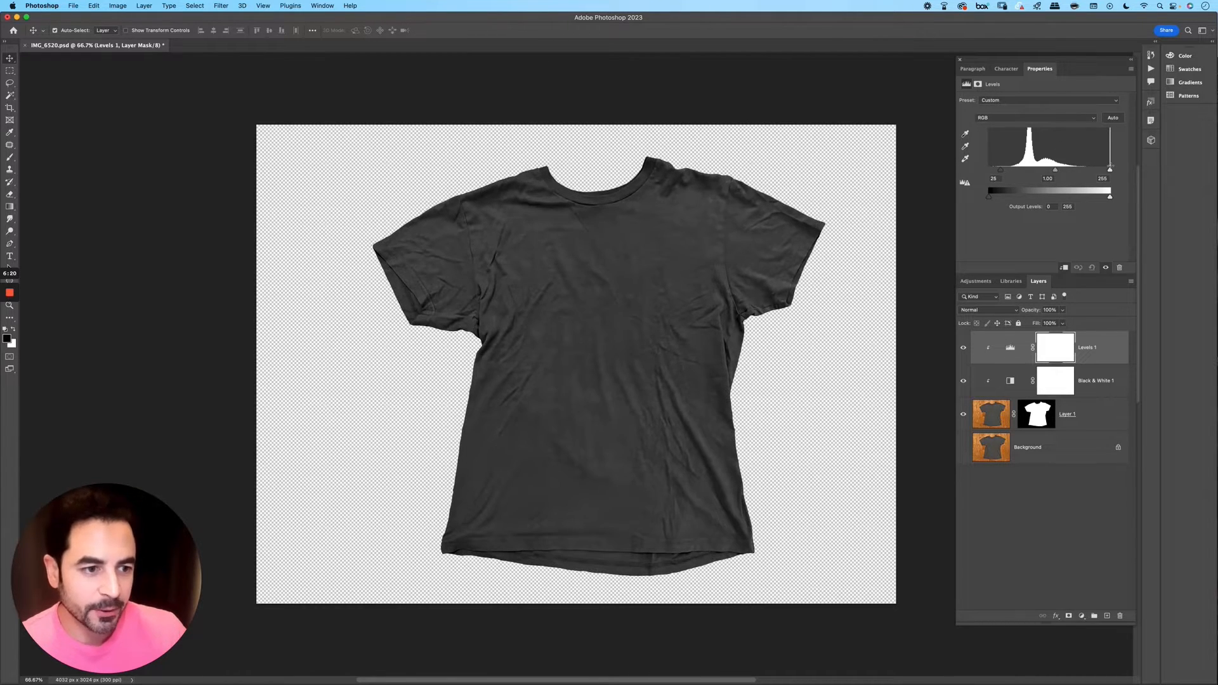
left_click_drag(1111, 170, 1092, 170)
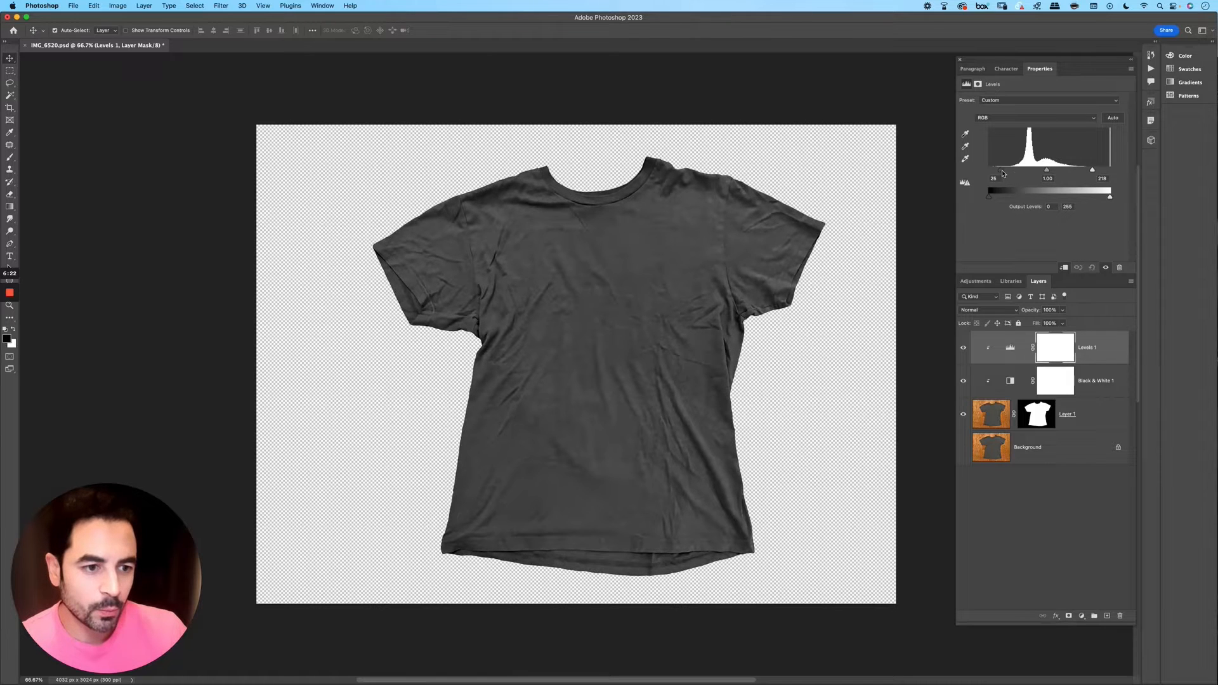
mouse_move(1003, 173)
left_mouse_down()
mouse_move(1084, 171)
mouse_move(1023, 172)
mouse_move(1070, 172)
left_mouse_up()
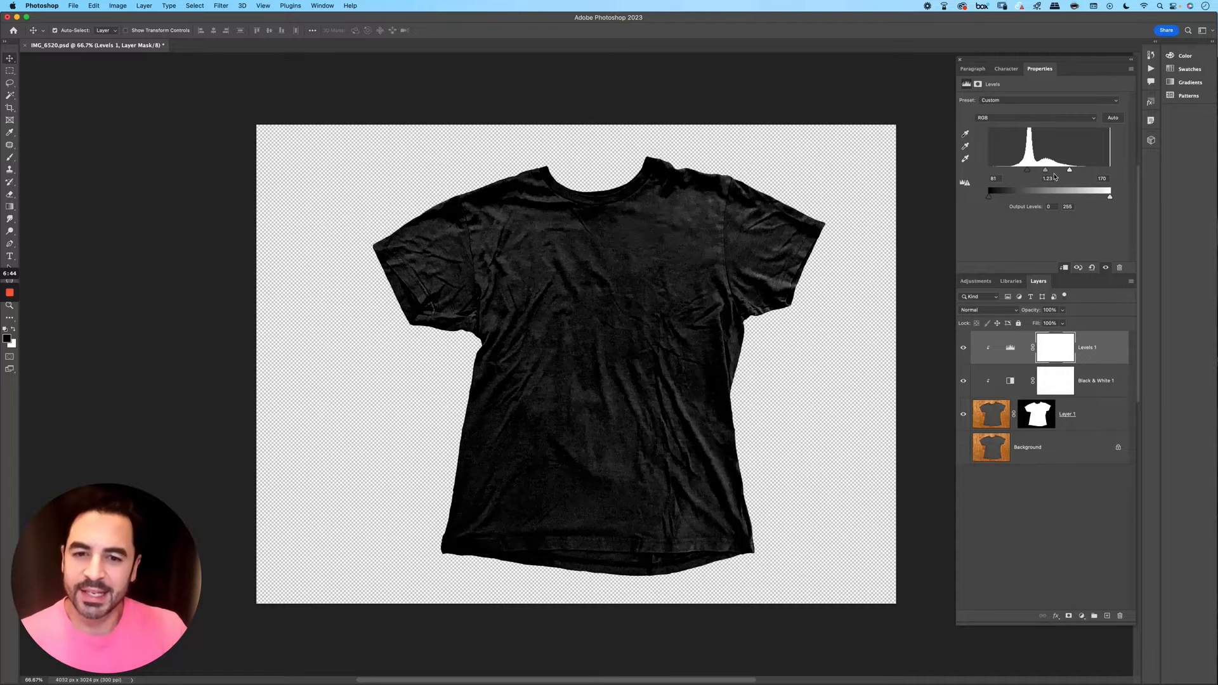
left_click_drag(1028, 172, 1028, 172)
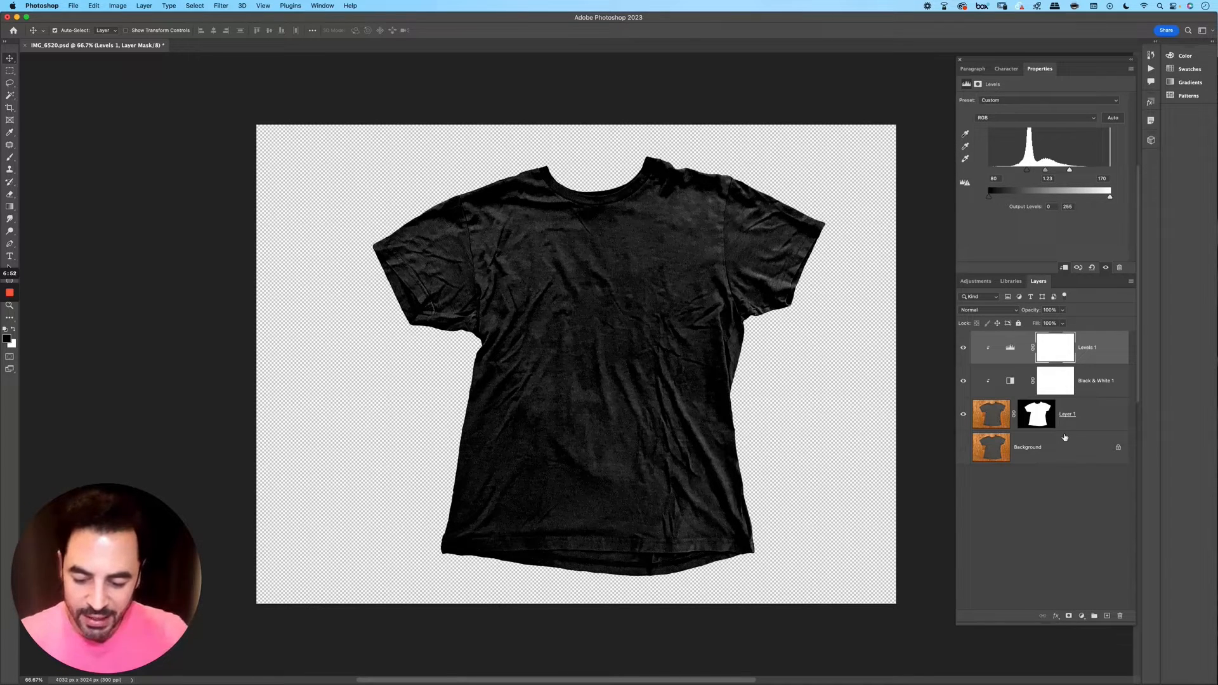
Step: Stamp all visible layers into a new merged layer and delete every layer beneath it
key("super+alt+shift+e")
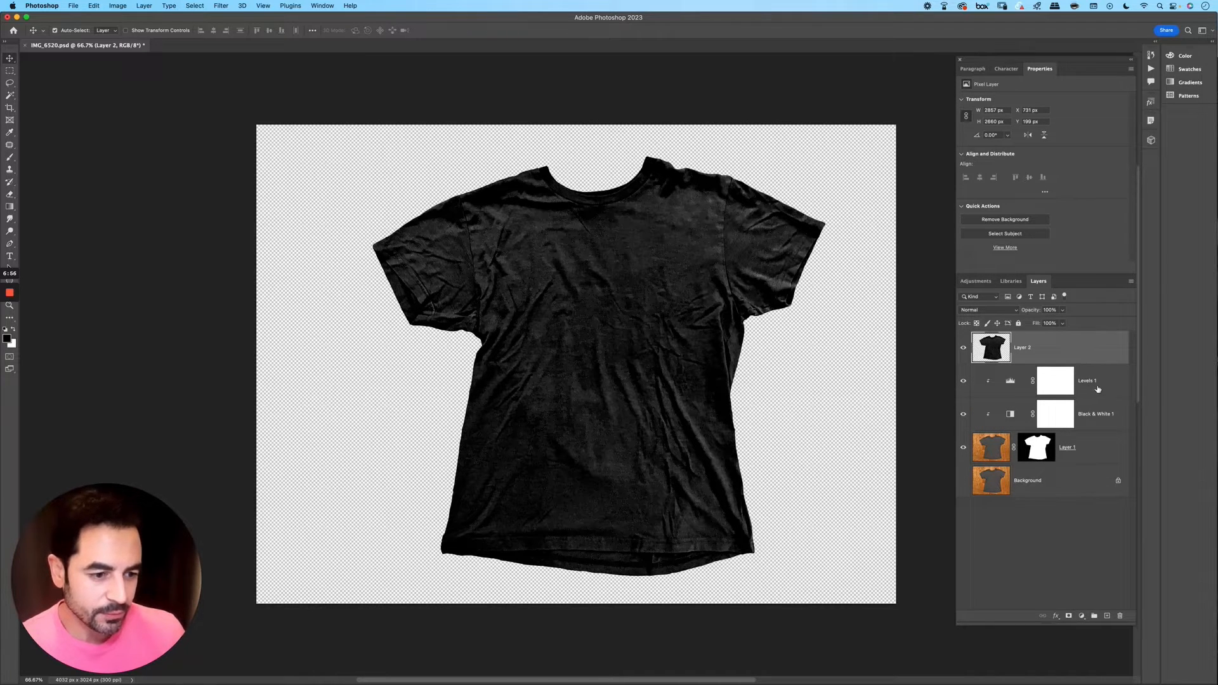
left_click(1076, 383)
left_click(1079, 471, "shift")
key("Delete")
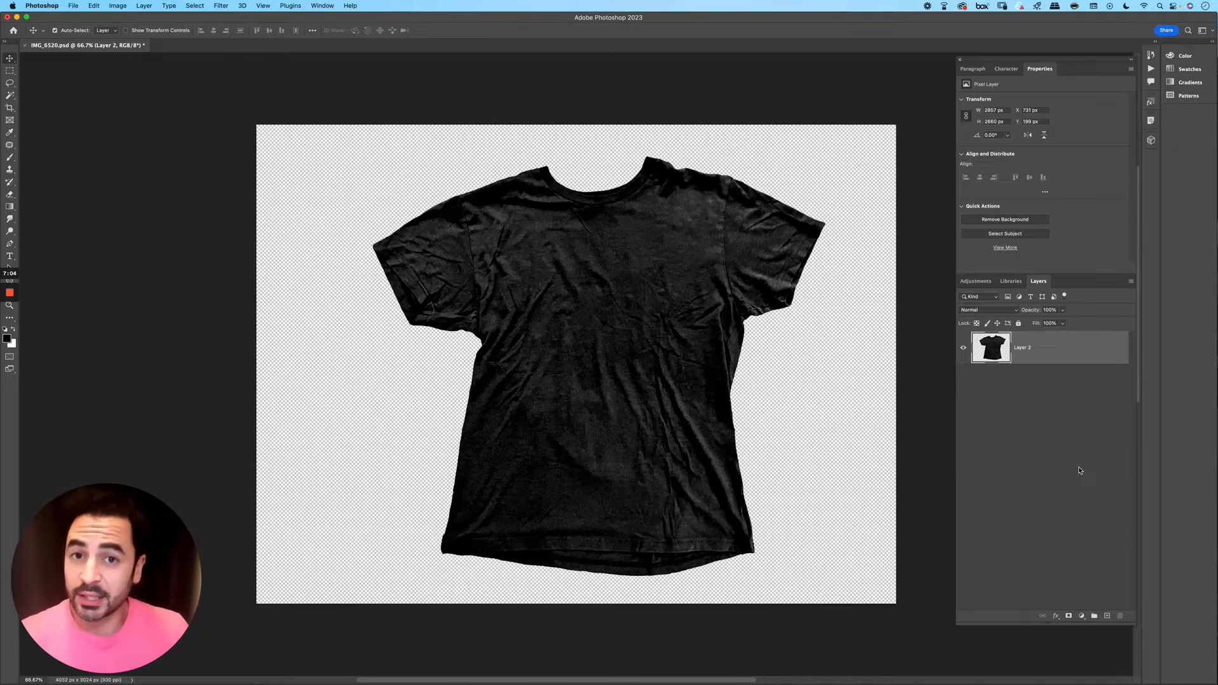
Step: Try the Displace filter with horizontal and vertical scale 15, Stretch To Fit and Repeat Edge Pixels
left_click(220, 6)
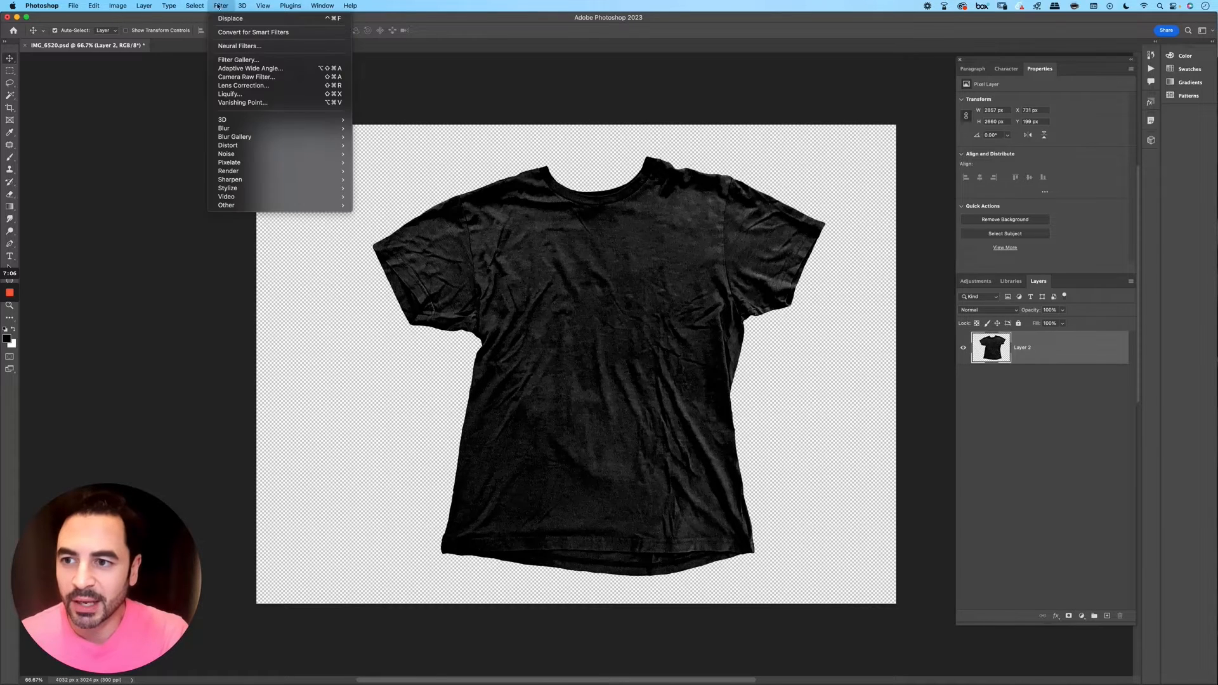
mouse_move(246, 148)
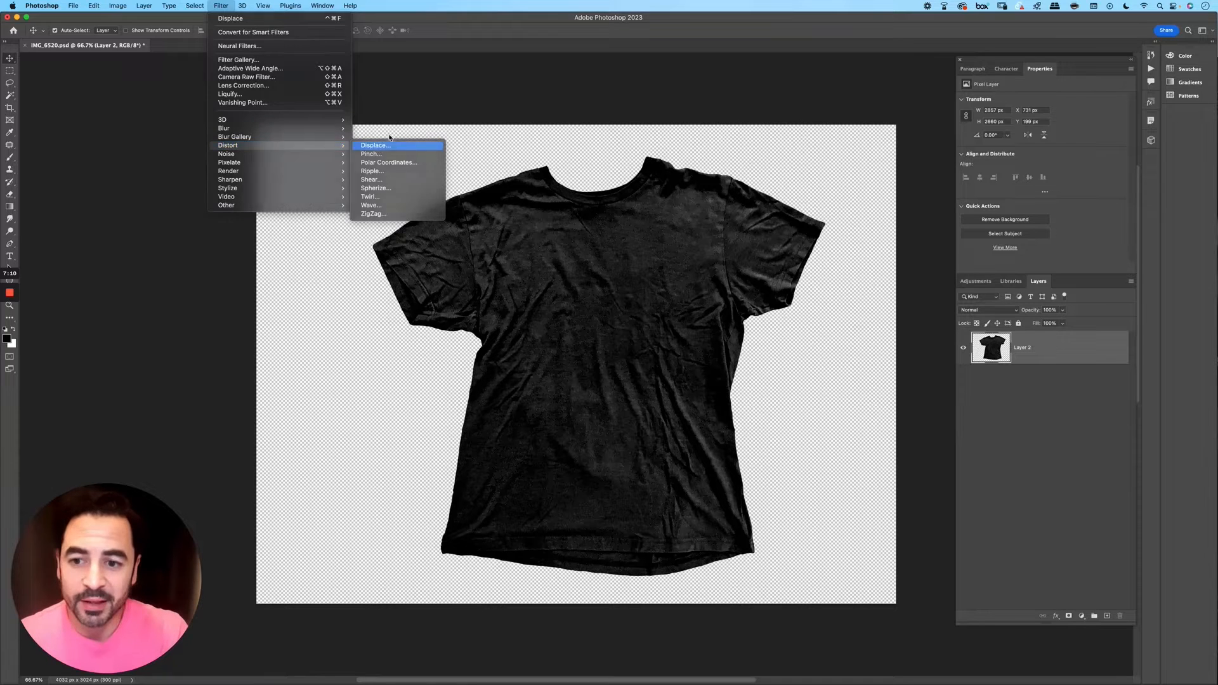
left_click(389, 145)
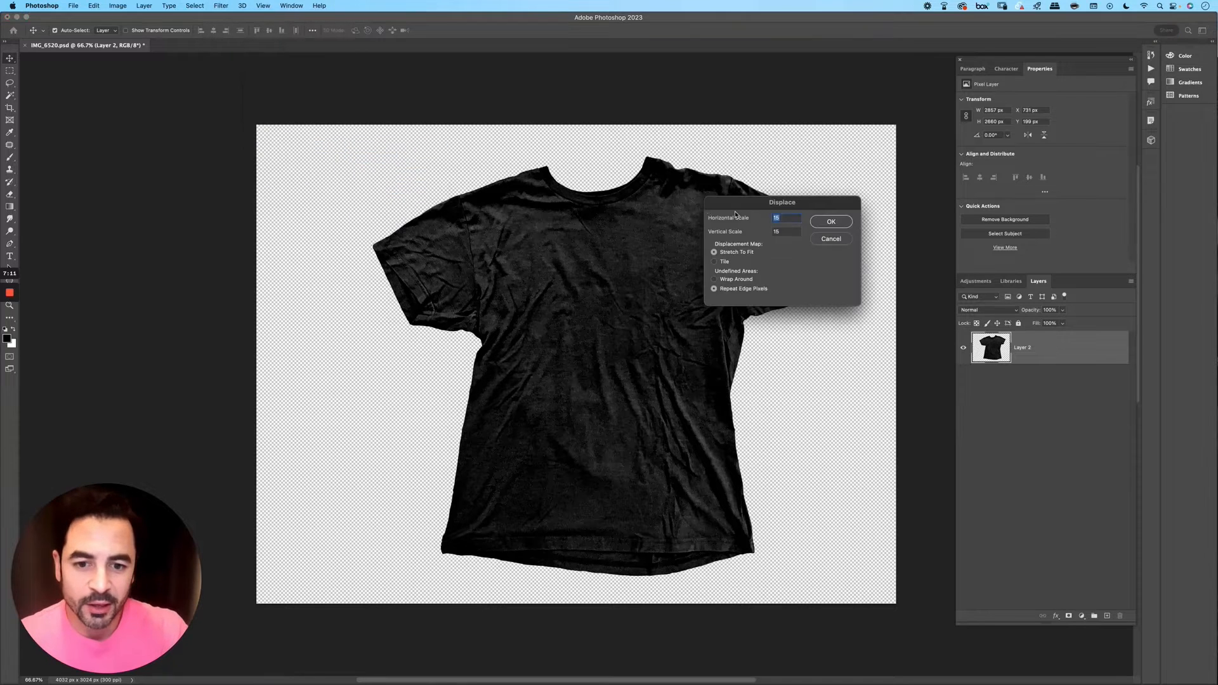
left_click(830, 222)
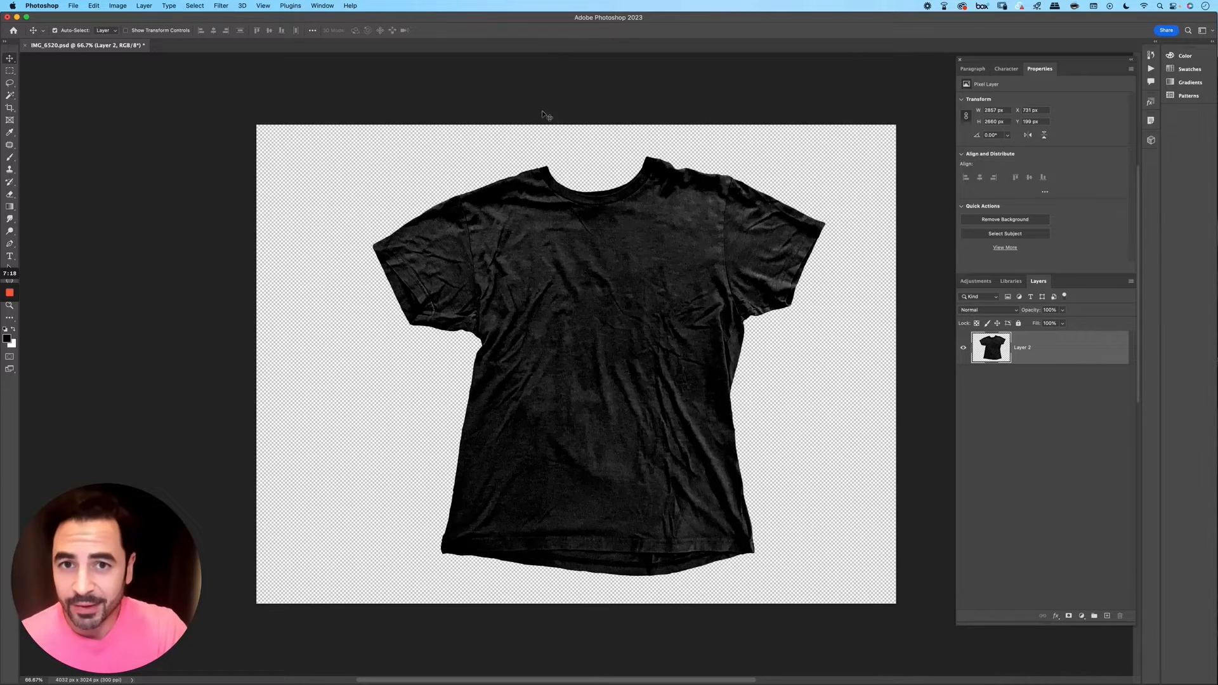
Step: Apply a Gaussian Blur with a 3-pixel radius to the black-and-white shirt layer
left_click(224, 4)
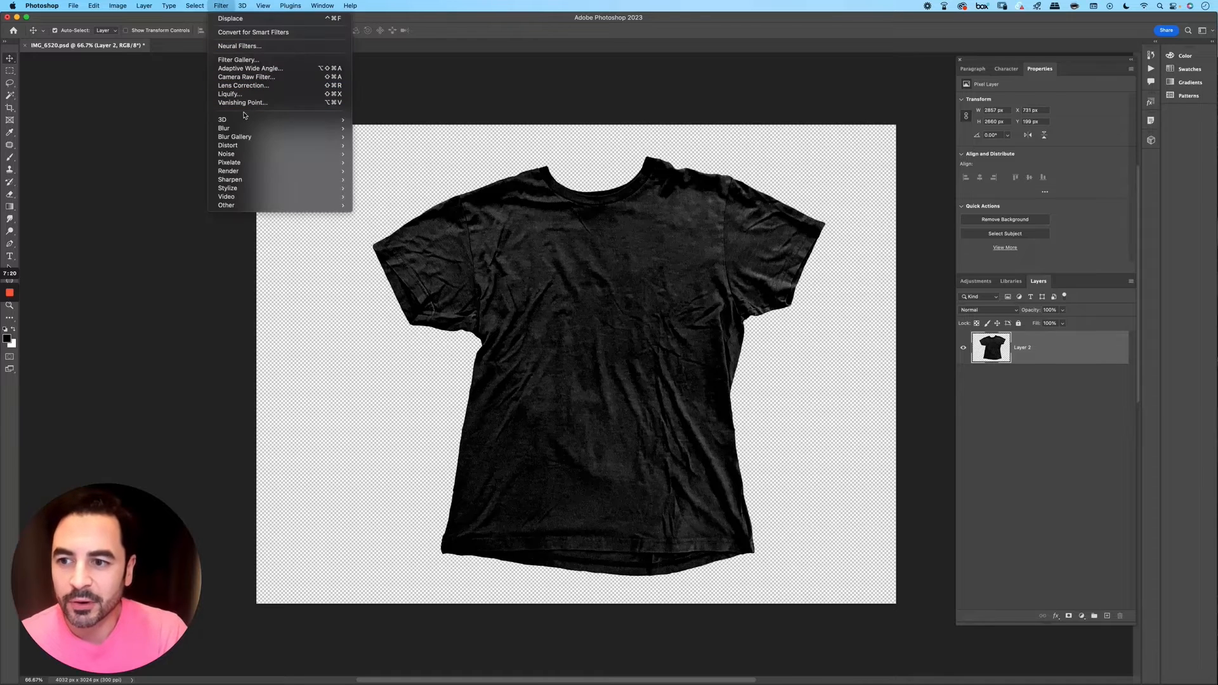
mouse_move(313, 130)
left_click(382, 162)
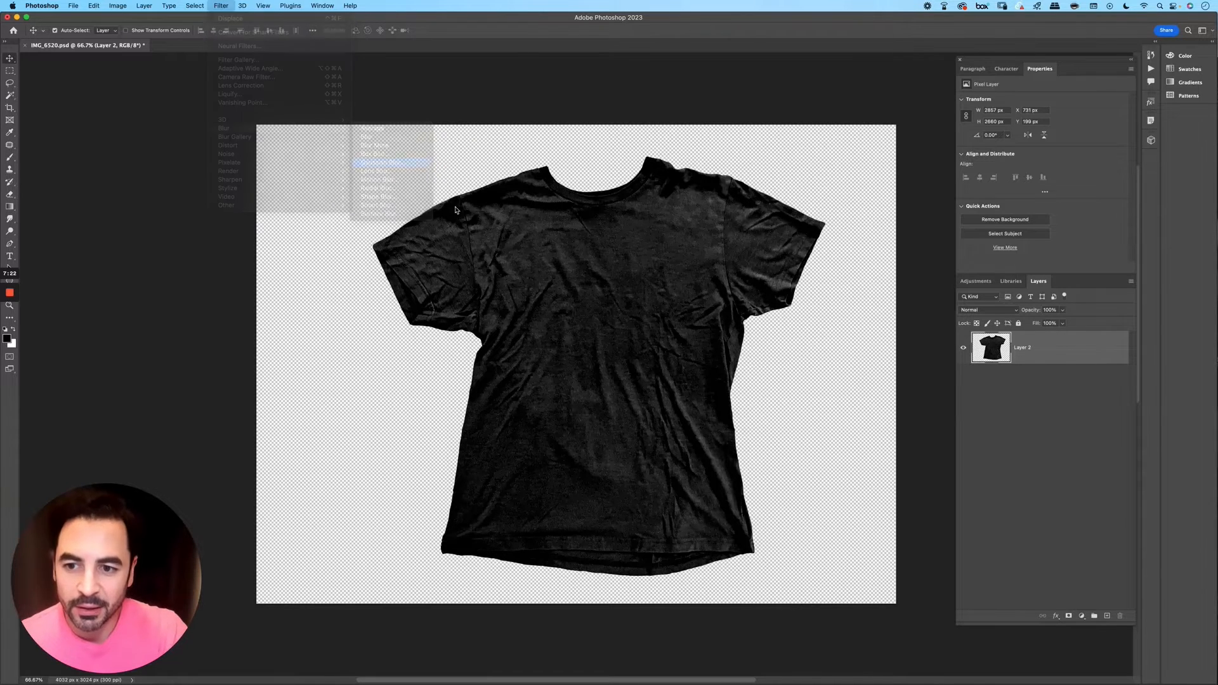
type("3")
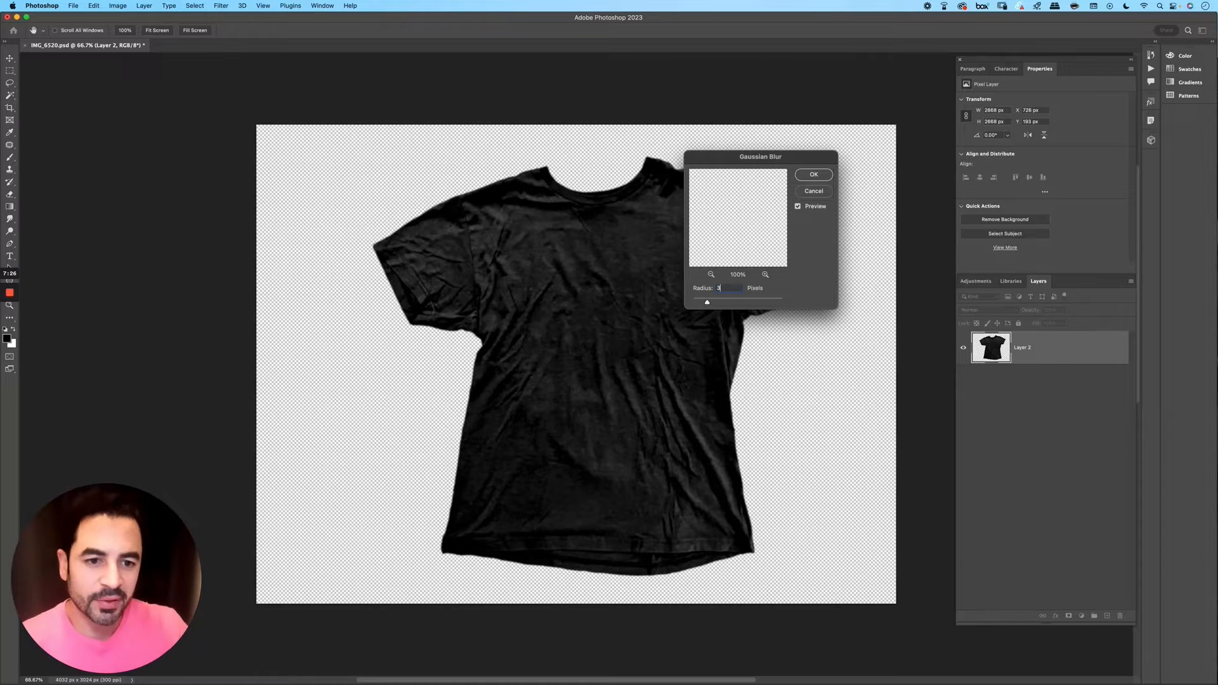
key("Return")
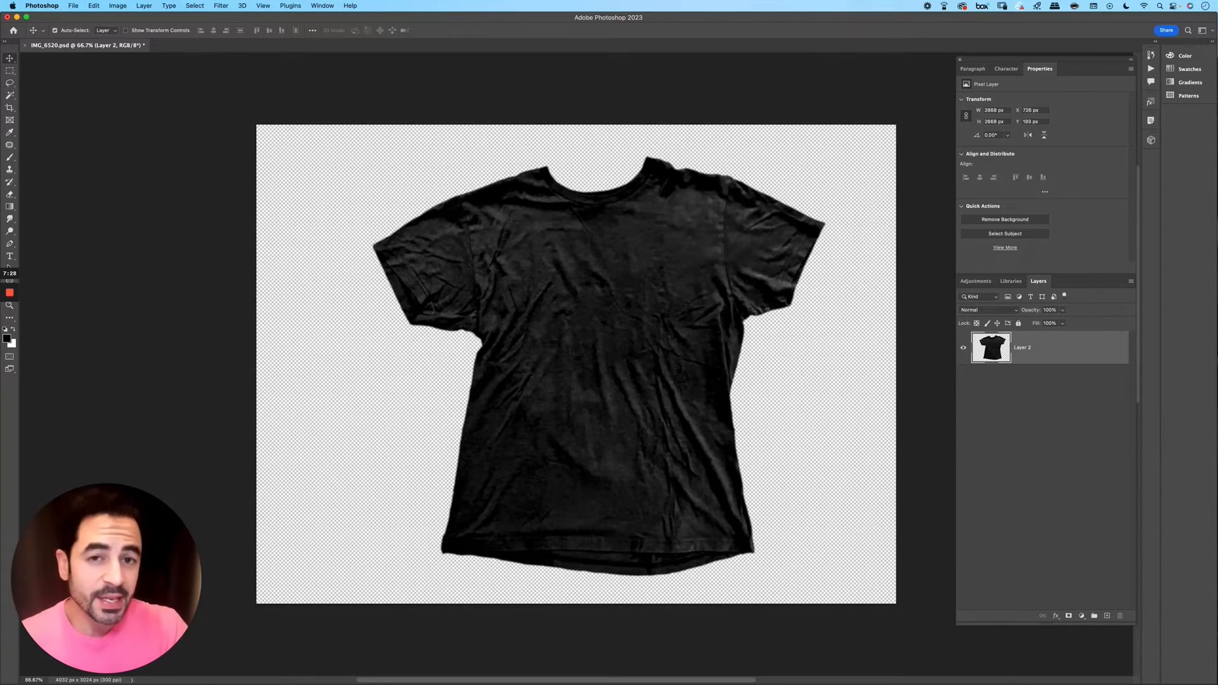
Step: Save the document to the Desktop as a separate Photoshop file named IMG_6520_Displacement.psd
left_click(73, 5)
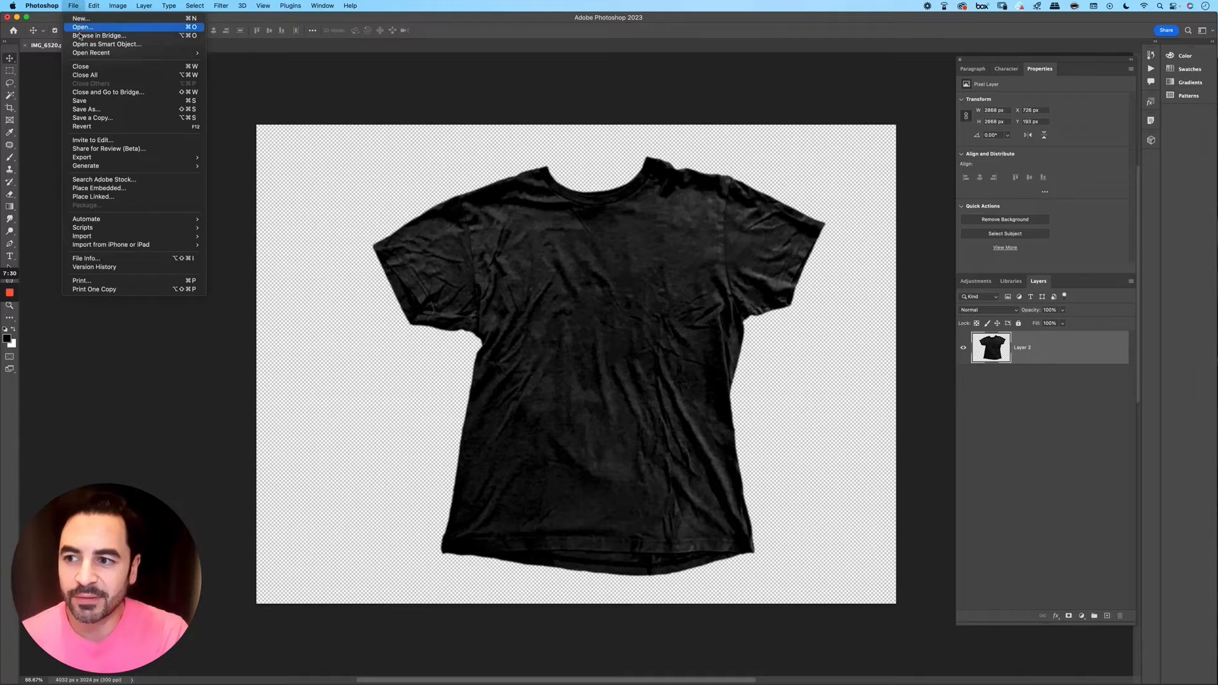
left_click(96, 111)
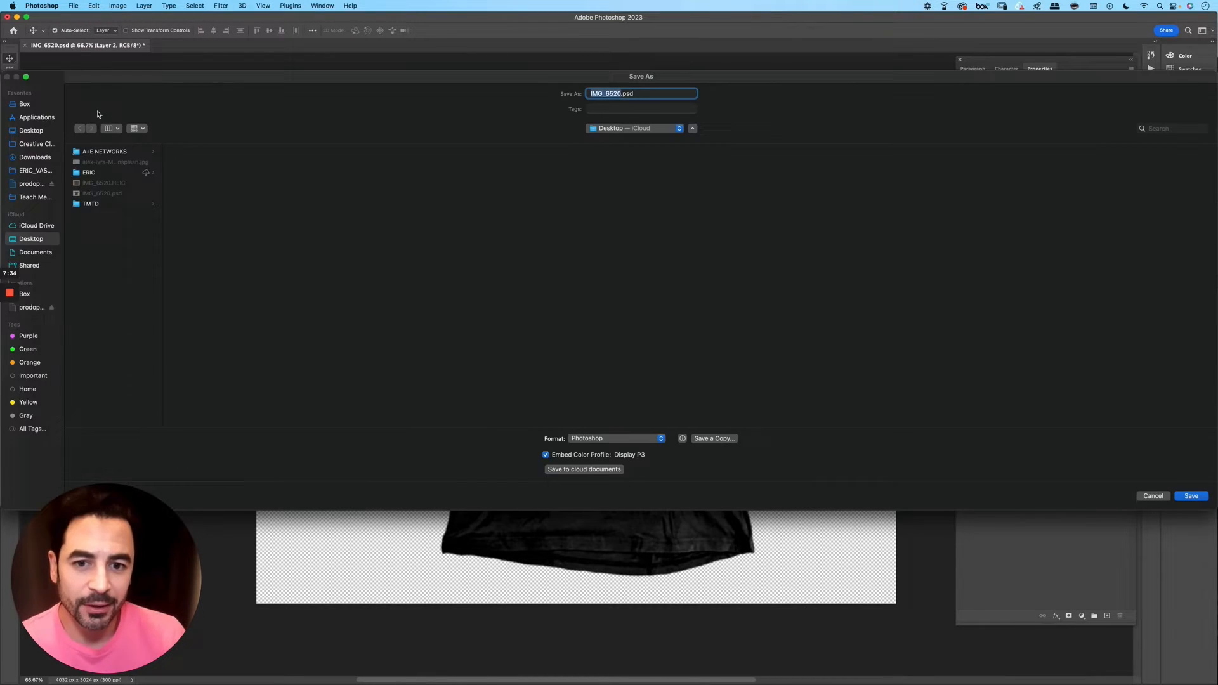
left_click(591, 93)
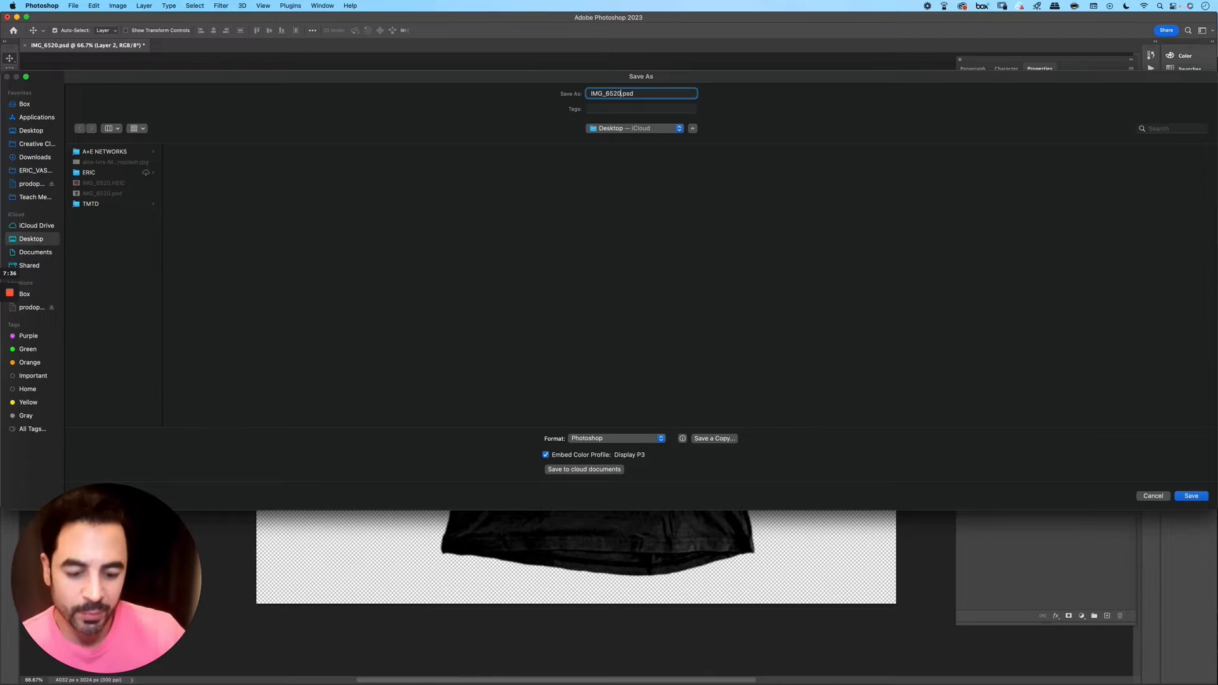
type("_Displacement")
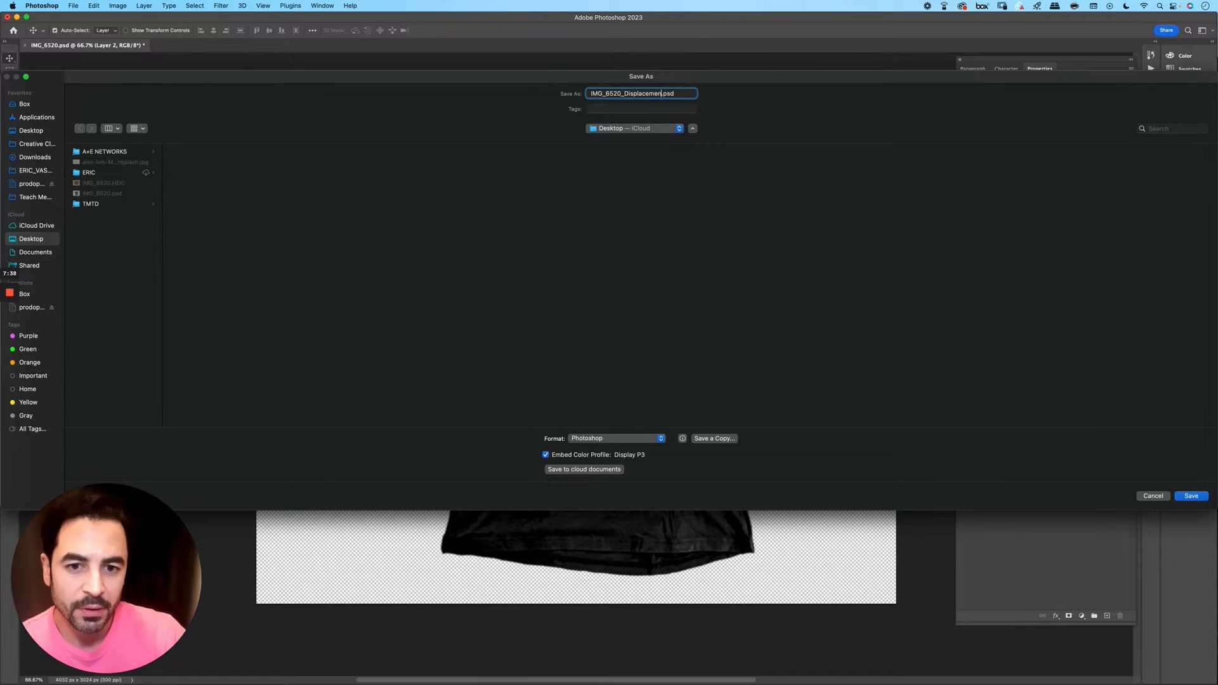
key("BackSpace")
key("BackSpace")
type("t")
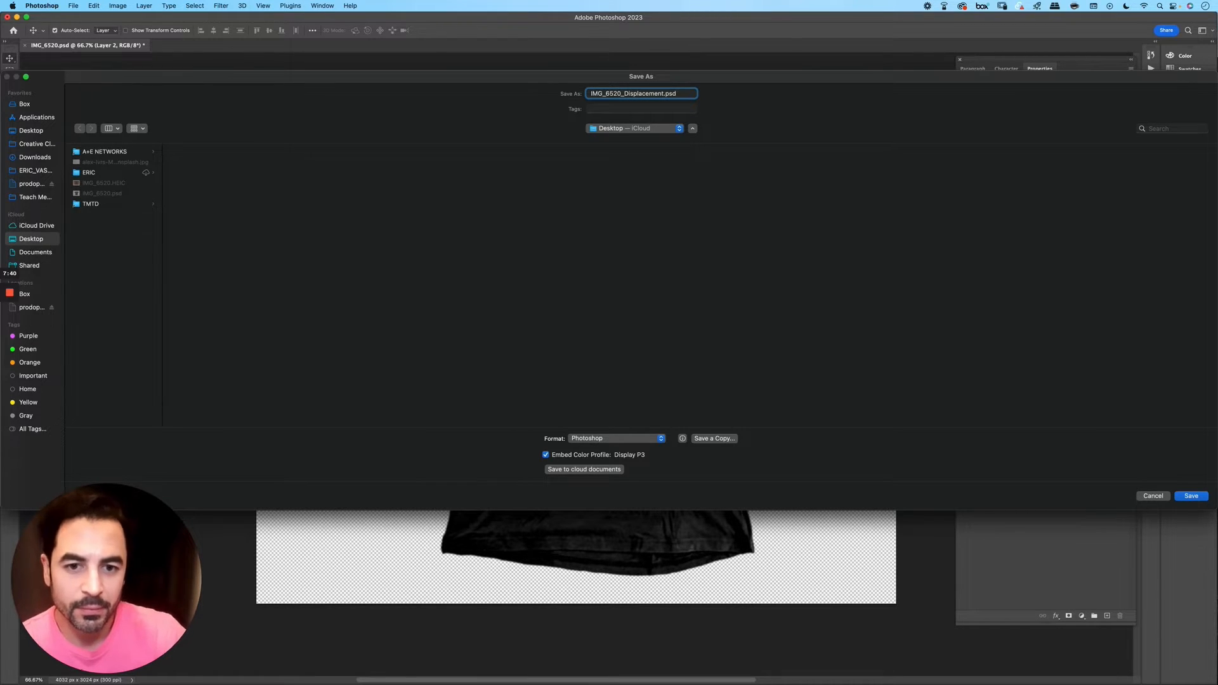
key("Return")
key("Return")
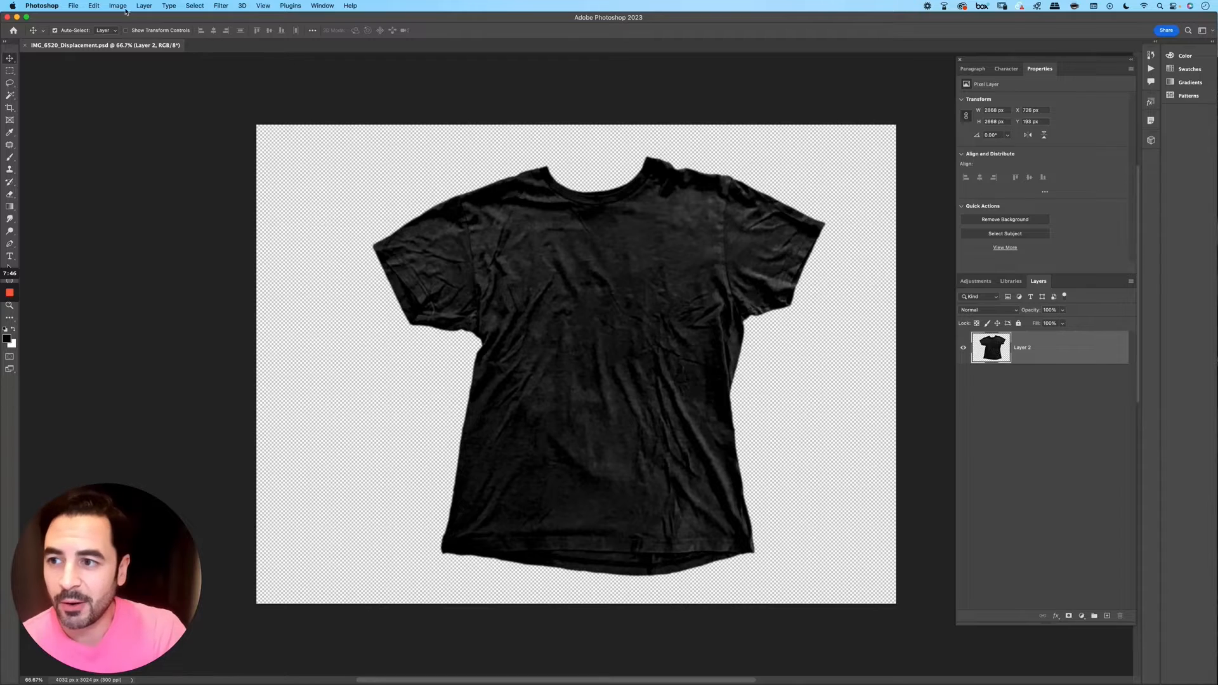
Step: Reopen the original IMG_6520.psd and compare it with the displacement document, ending on the original
left_click(73, 6)
mouse_move(168, 51)
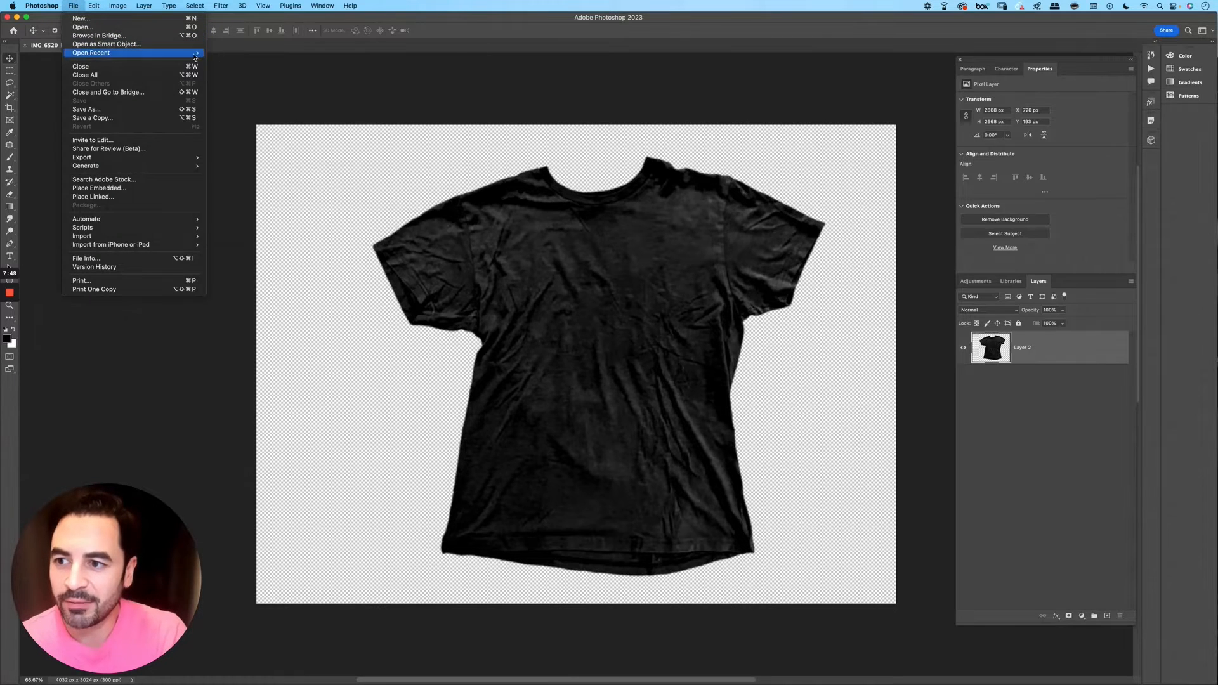
left_click(236, 61)
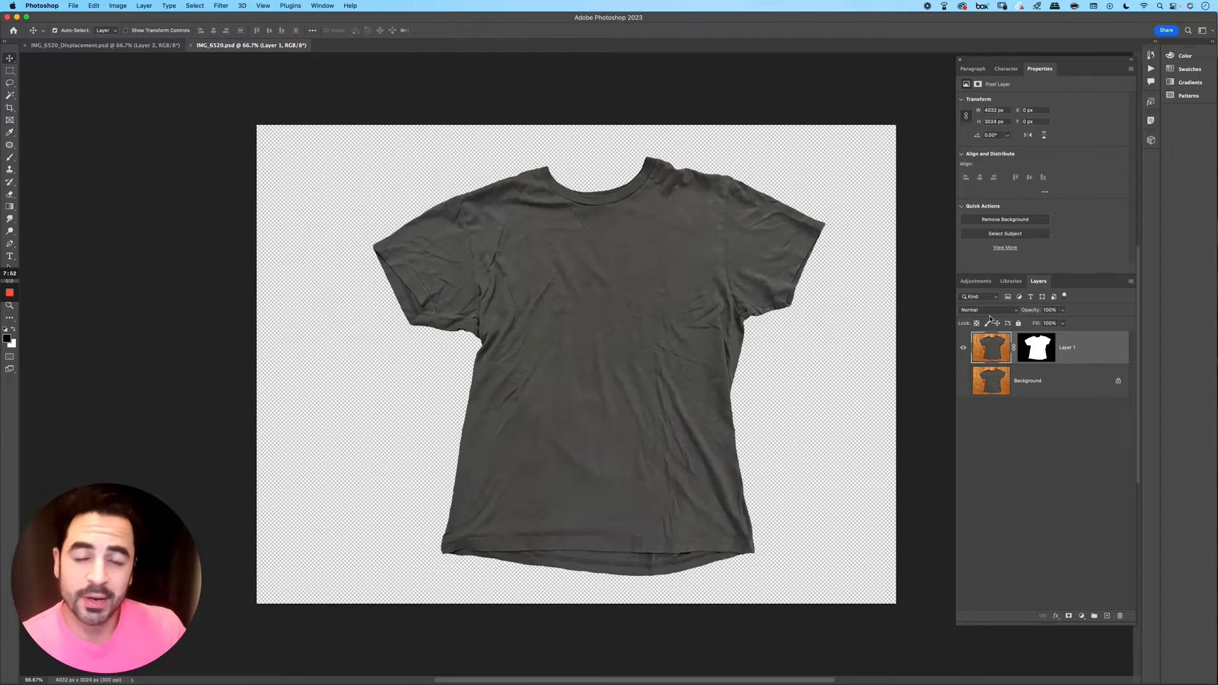
left_click(130, 45)
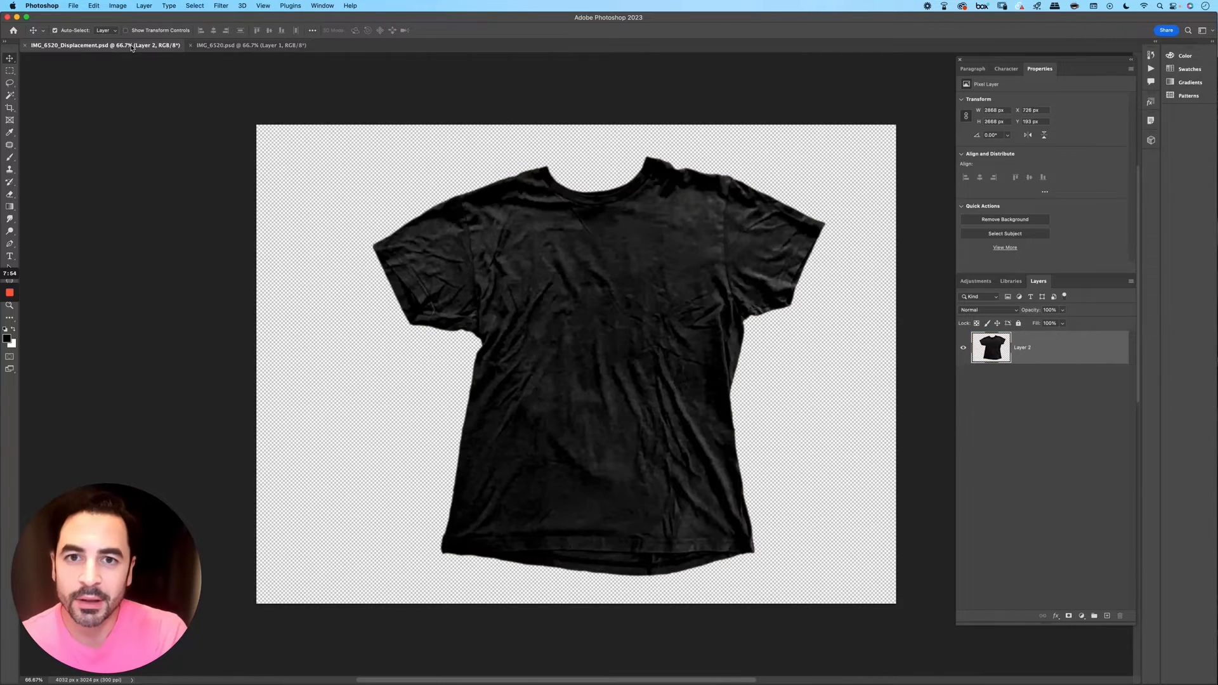
left_click(266, 47)
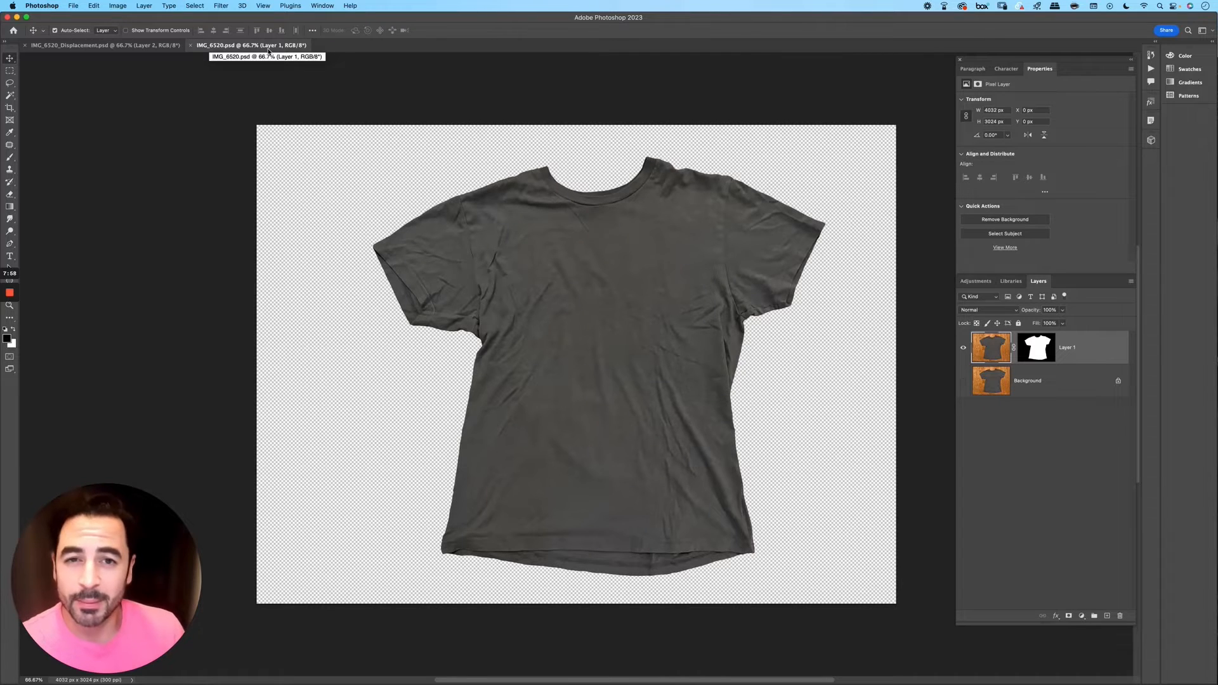
Step: Place the concrete texture JPG from the Desktop as an embedded image between the Background and the masked shirt layer
left_click(1054, 384)
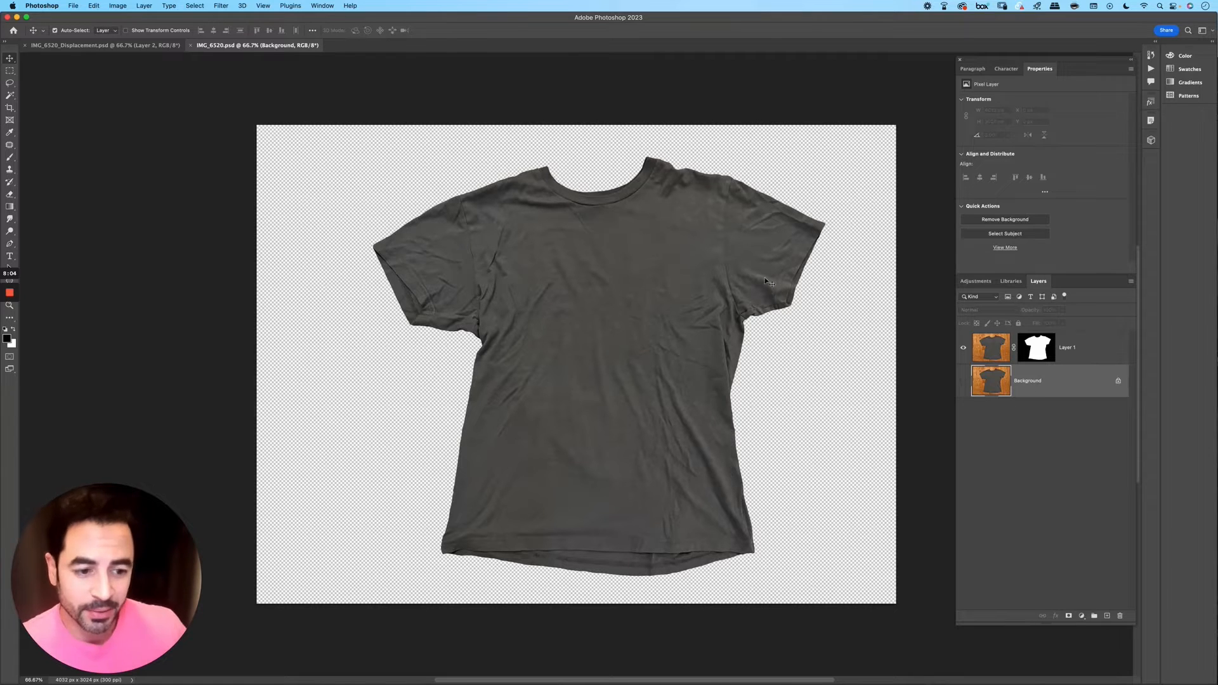
left_click(78, 4)
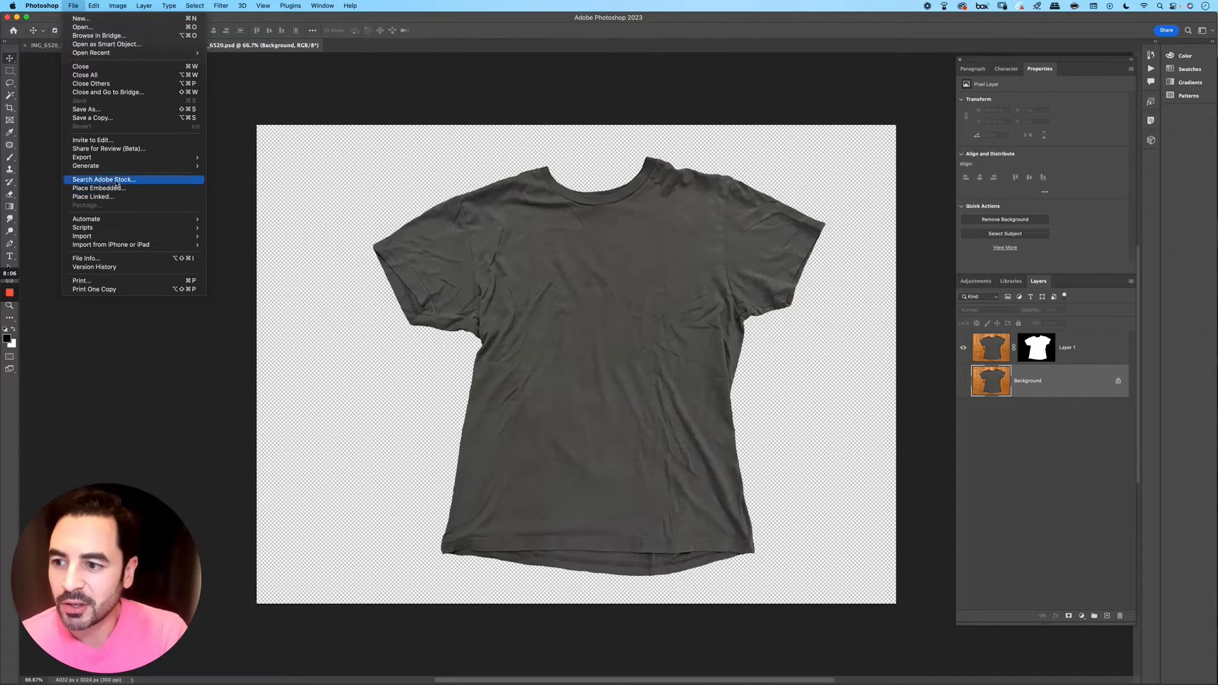
left_click(112, 189)
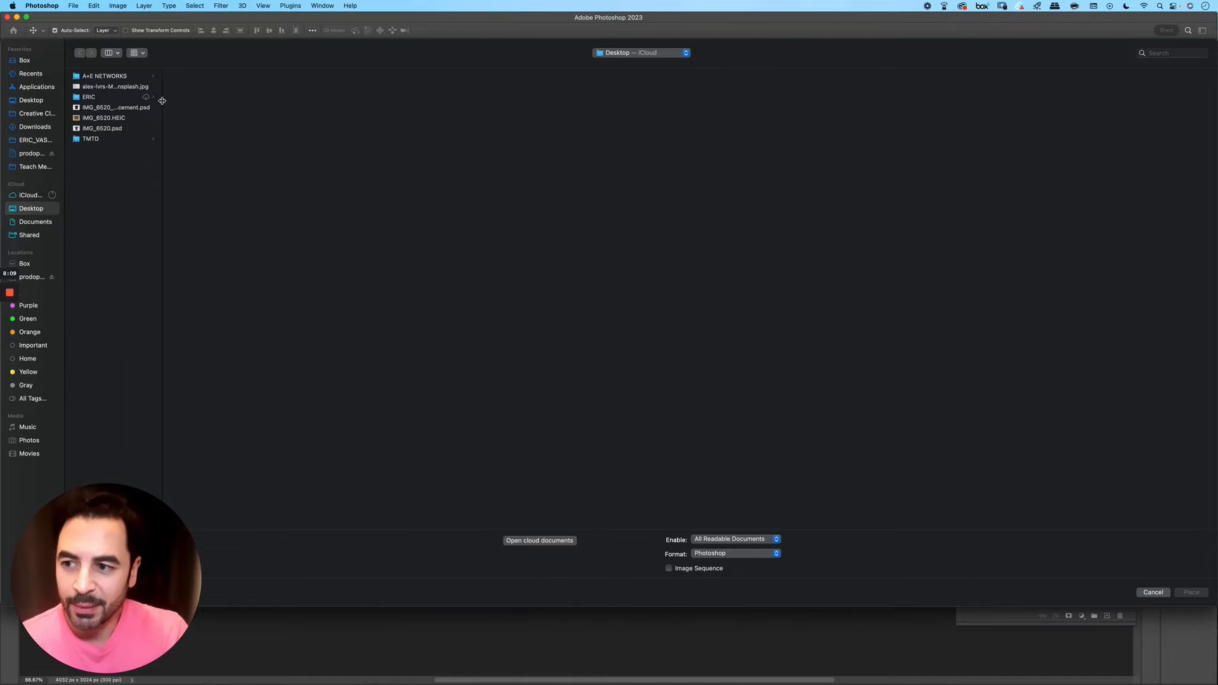
double_click(113, 87)
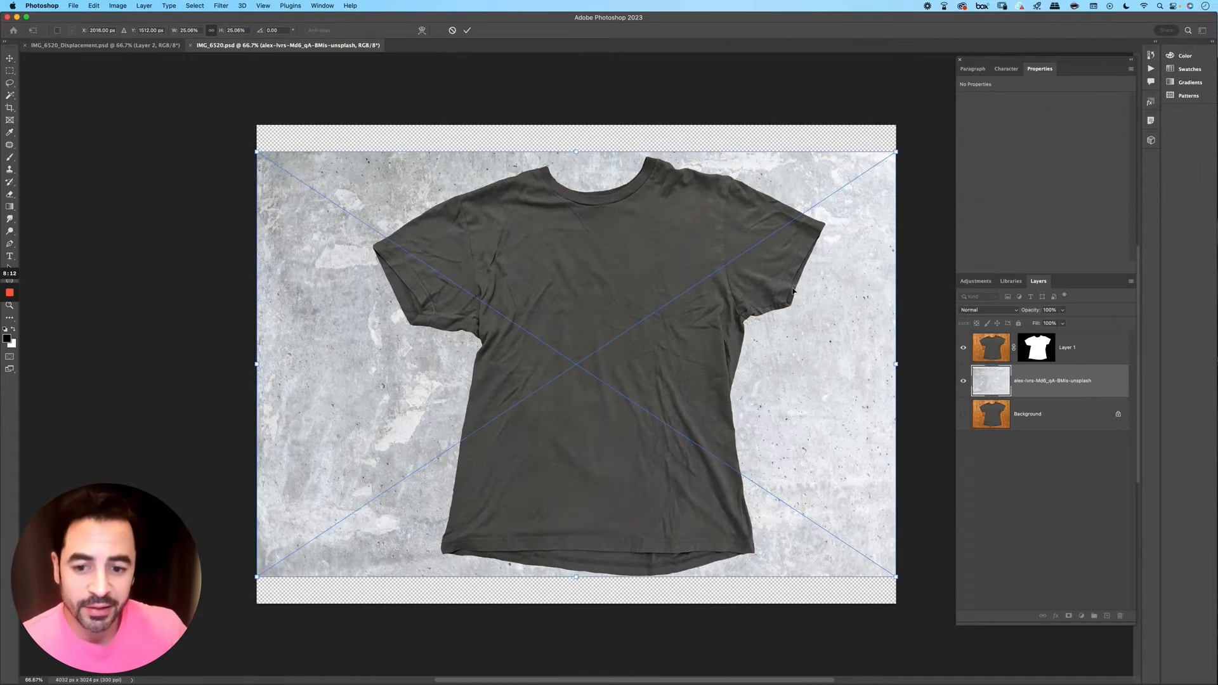
key("Return")
Step: Scale the concrete texture up proportionally to about 4582 px wide so it covers the whole canvas
key("super+minus")
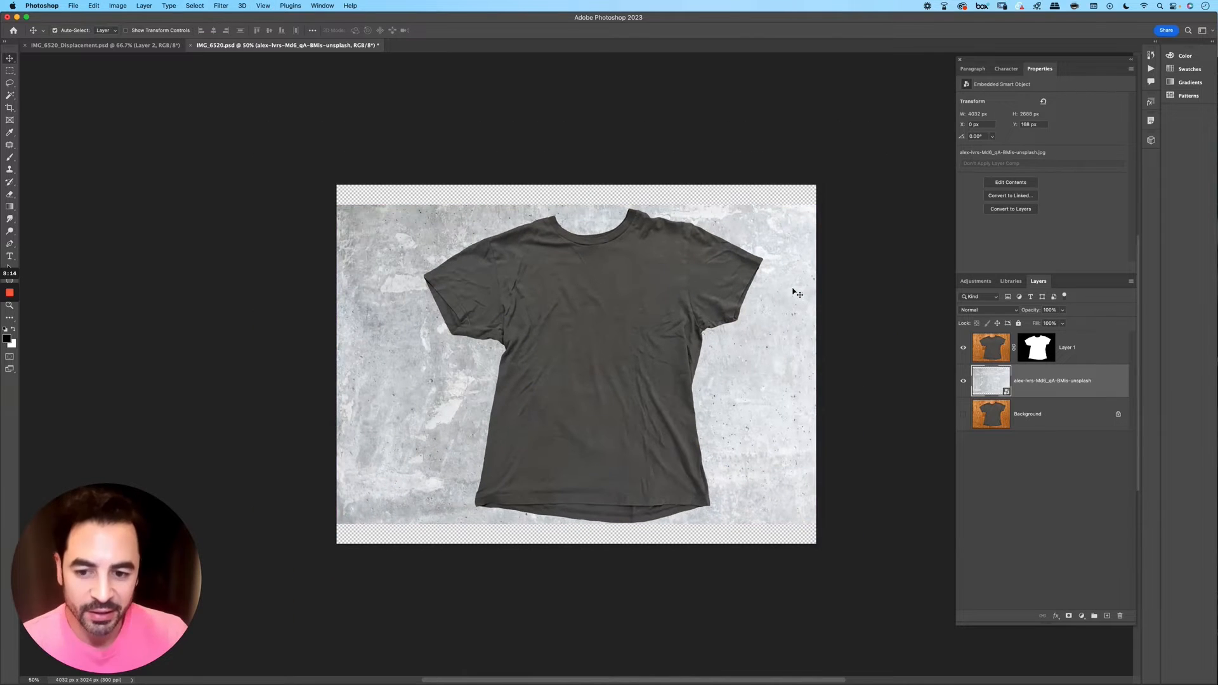
key("super+t")
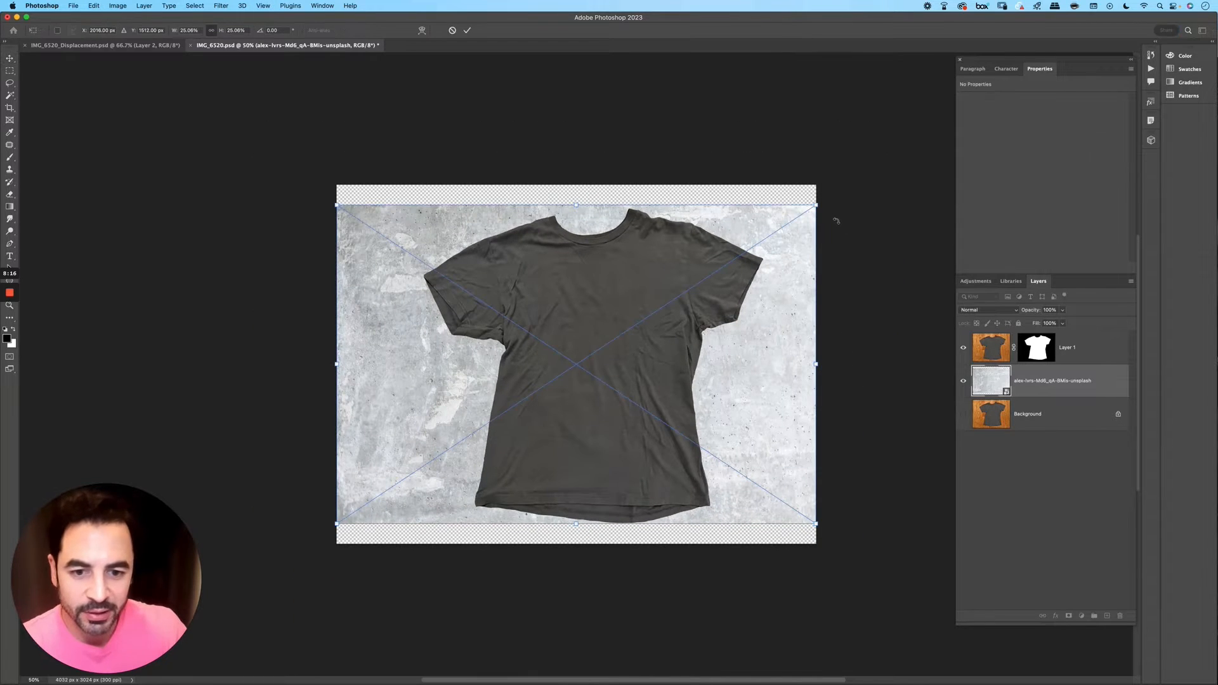
left_click_drag(817, 205, 849, 183)
key("Return")
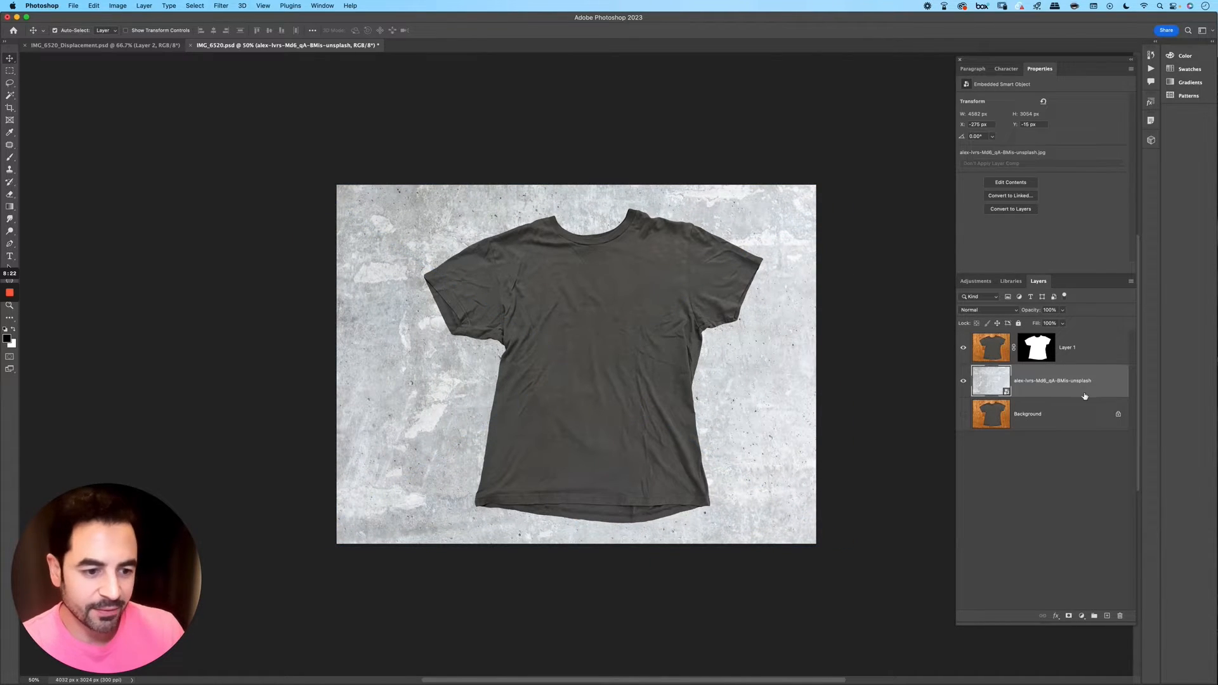
Step: Crop both sides of the canvas closer to the shirt, to about 3240 × 3024 px
key("c")
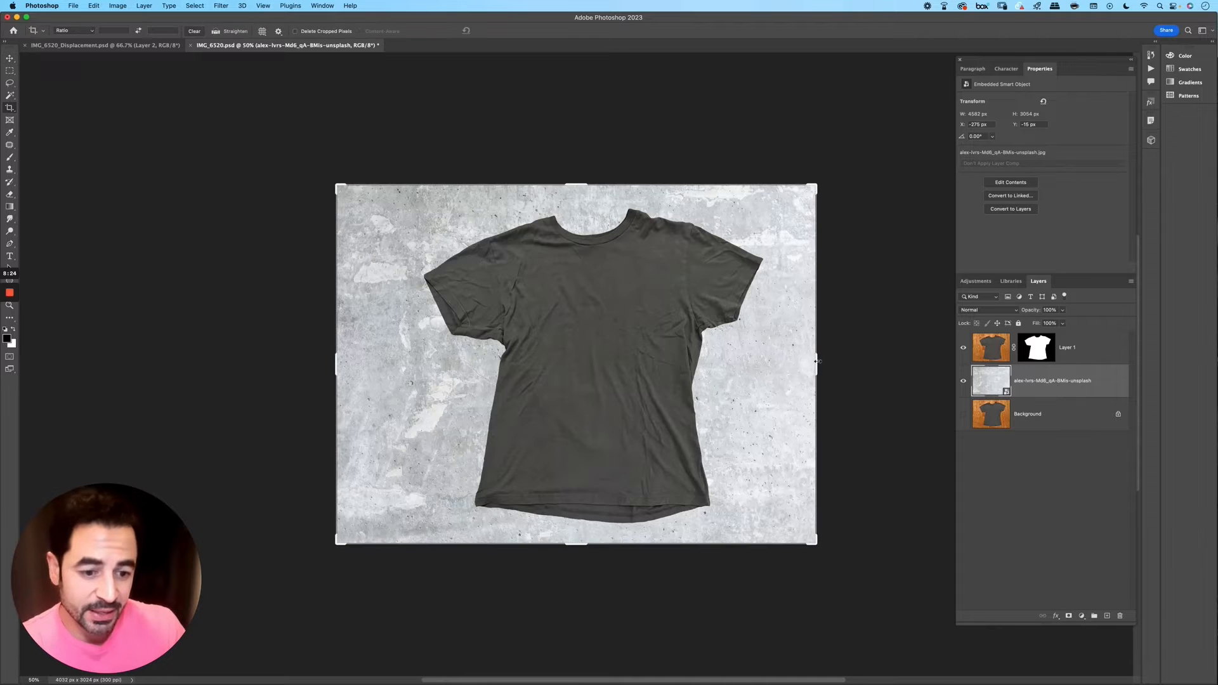
left_click_drag(816, 362, 823, 349)
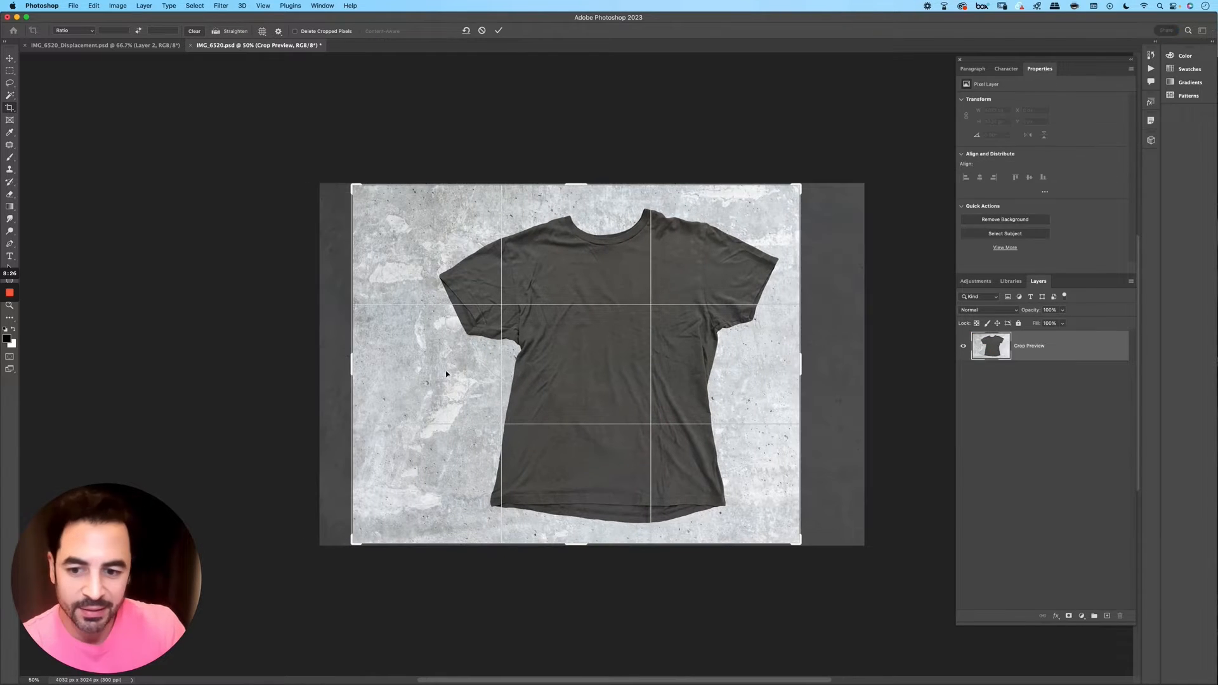
left_click_drag(355, 365, 384, 365)
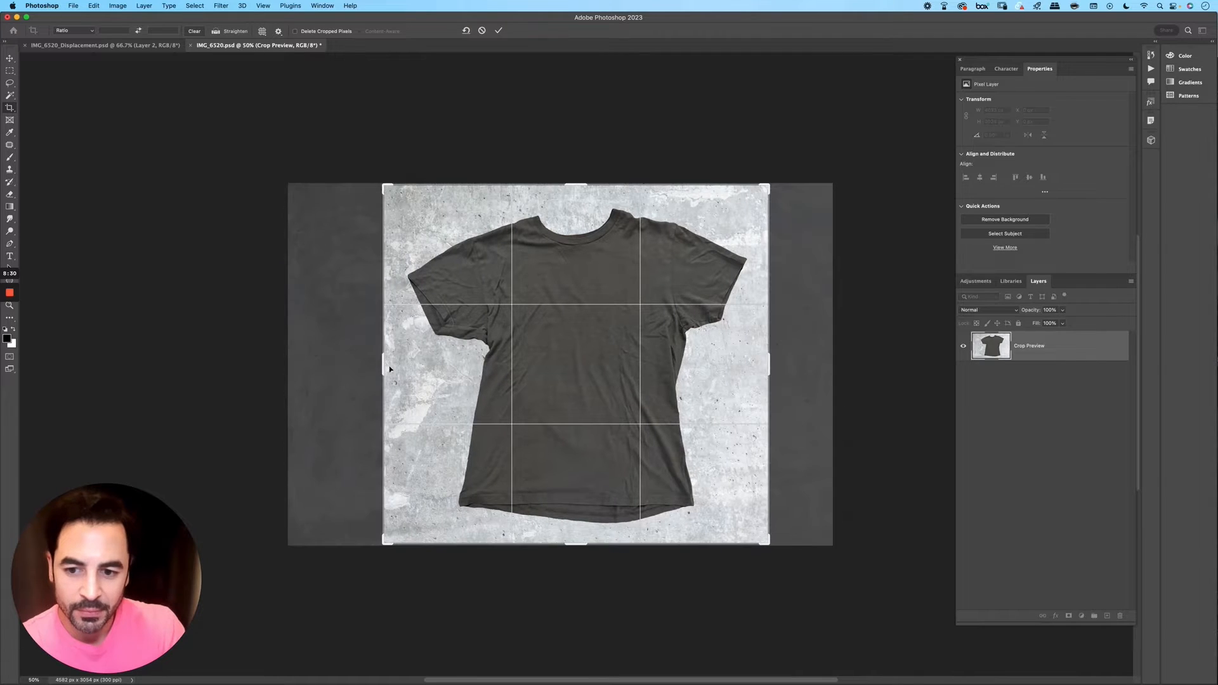
key("Return")
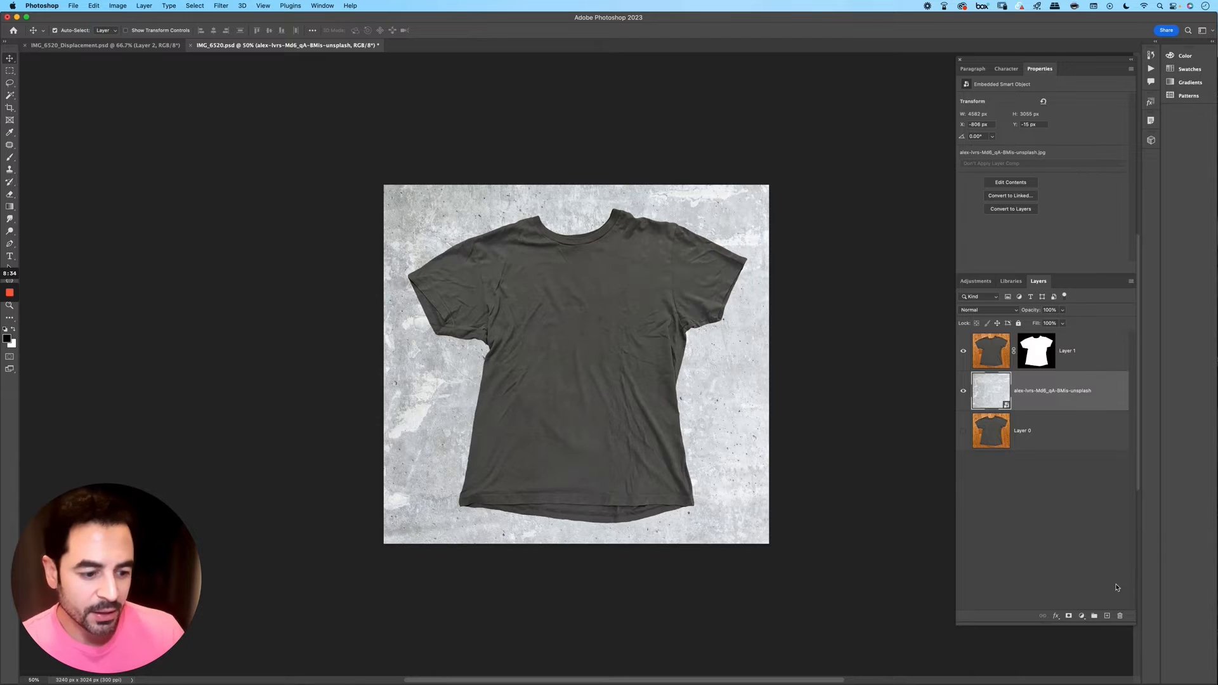
Step: Add an empty layer above the concrete texture and open the Gradient tool's gradient for editing
left_click(1107, 616)
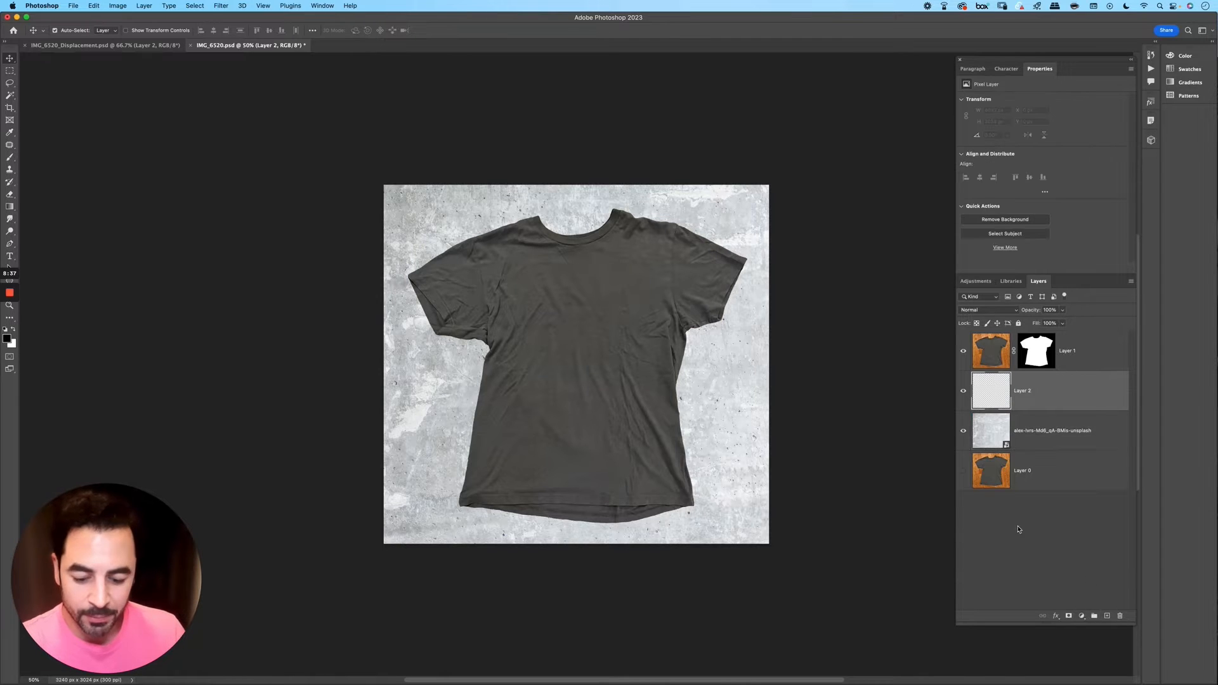
key("g")
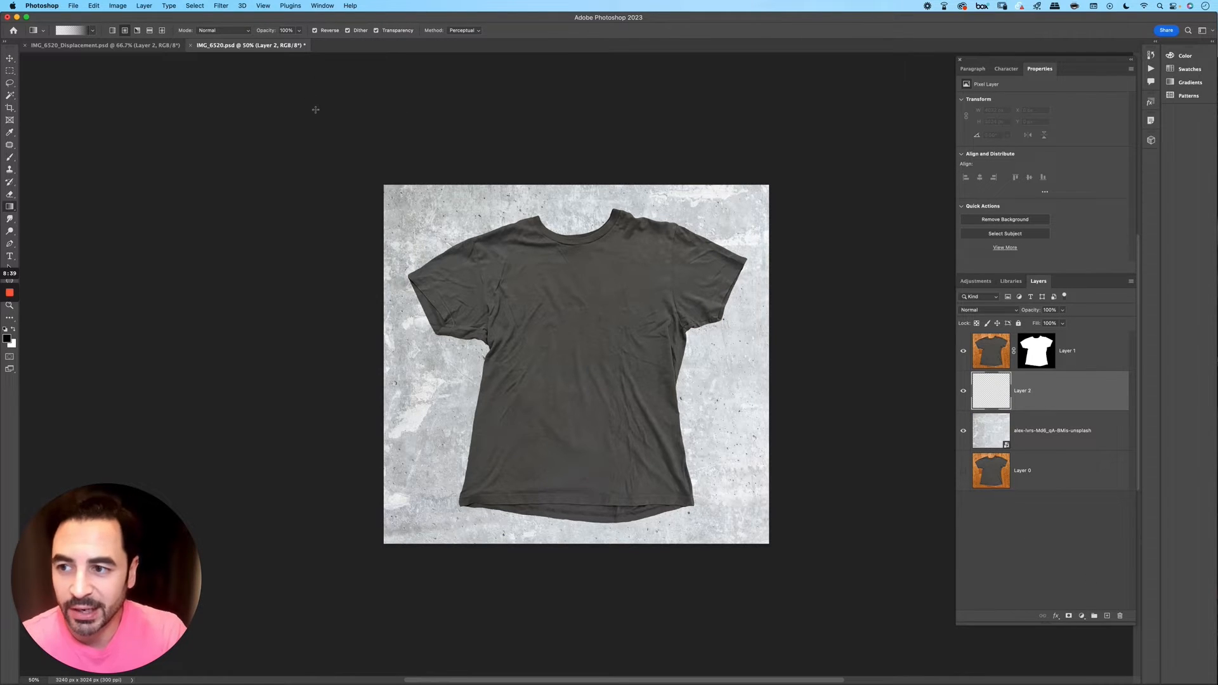
left_click(82, 30)
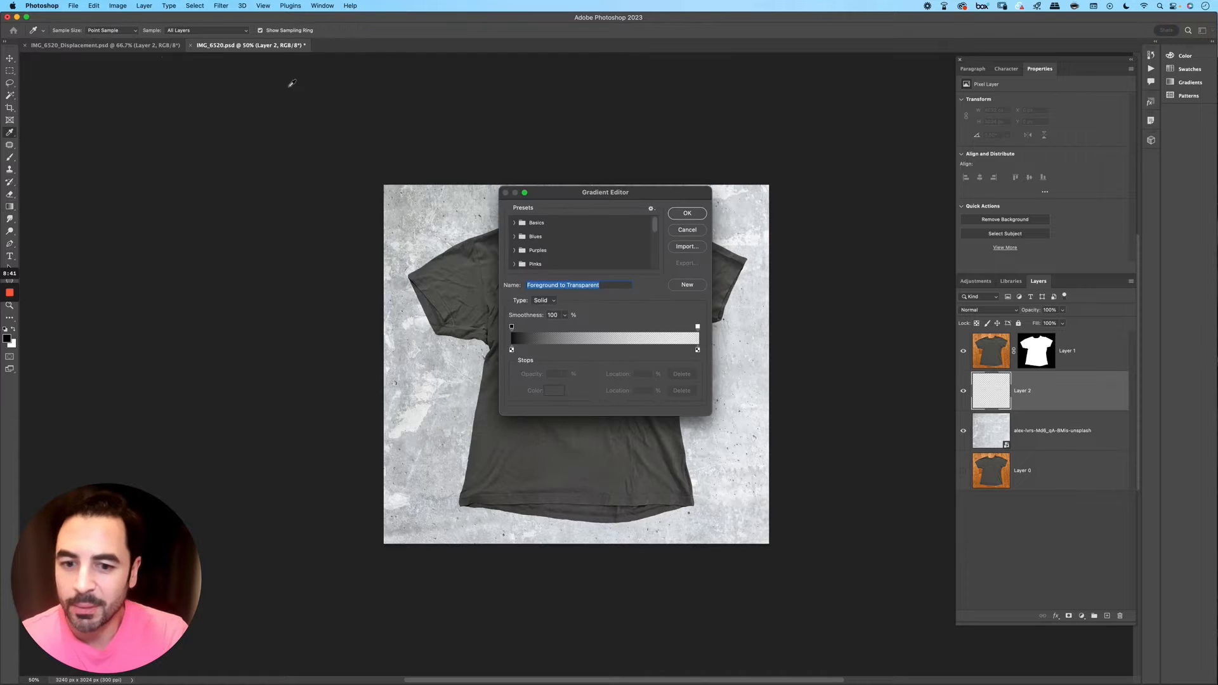
Step: Set the gradient to black at both ends, fading from 100% to 0% opacity, and keep Reverse enabled
left_click(512, 350)
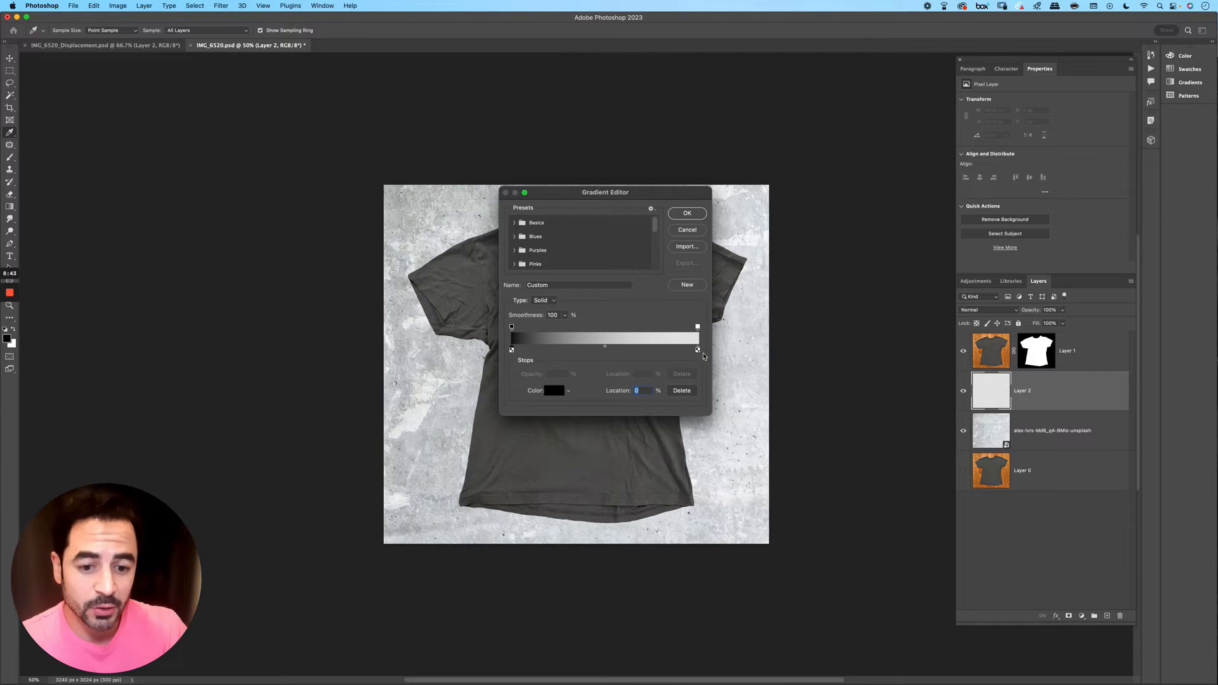
left_click(698, 349)
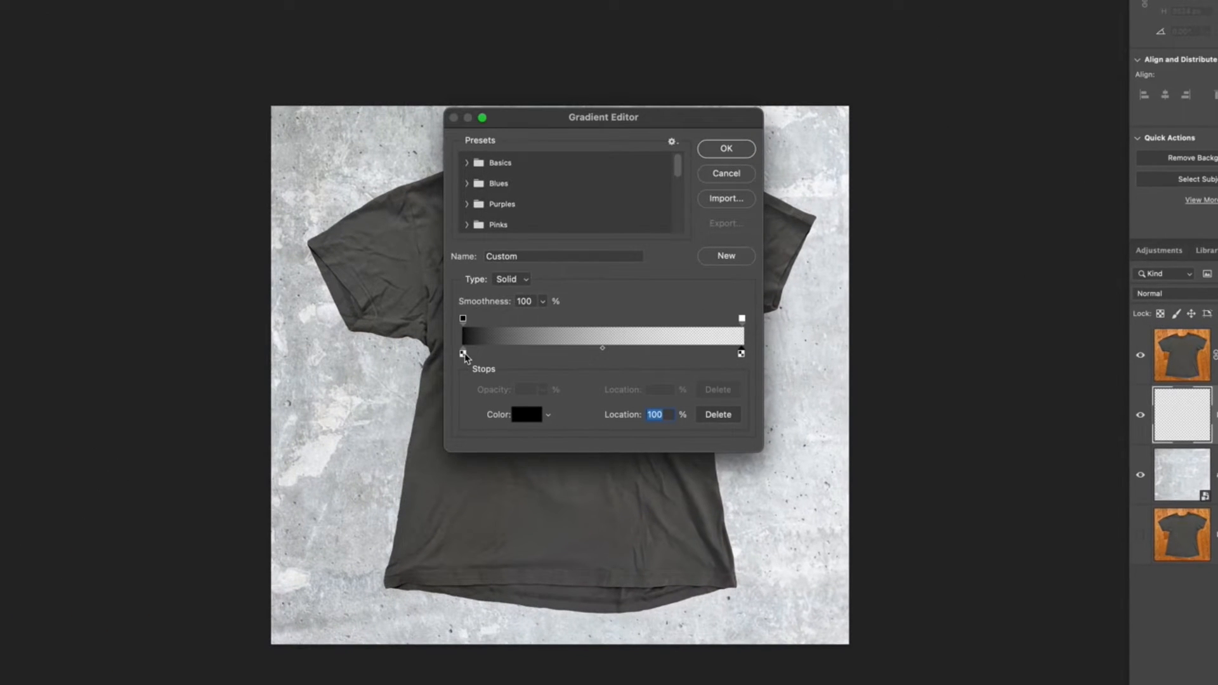
left_click(511, 349)
left_click(463, 320)
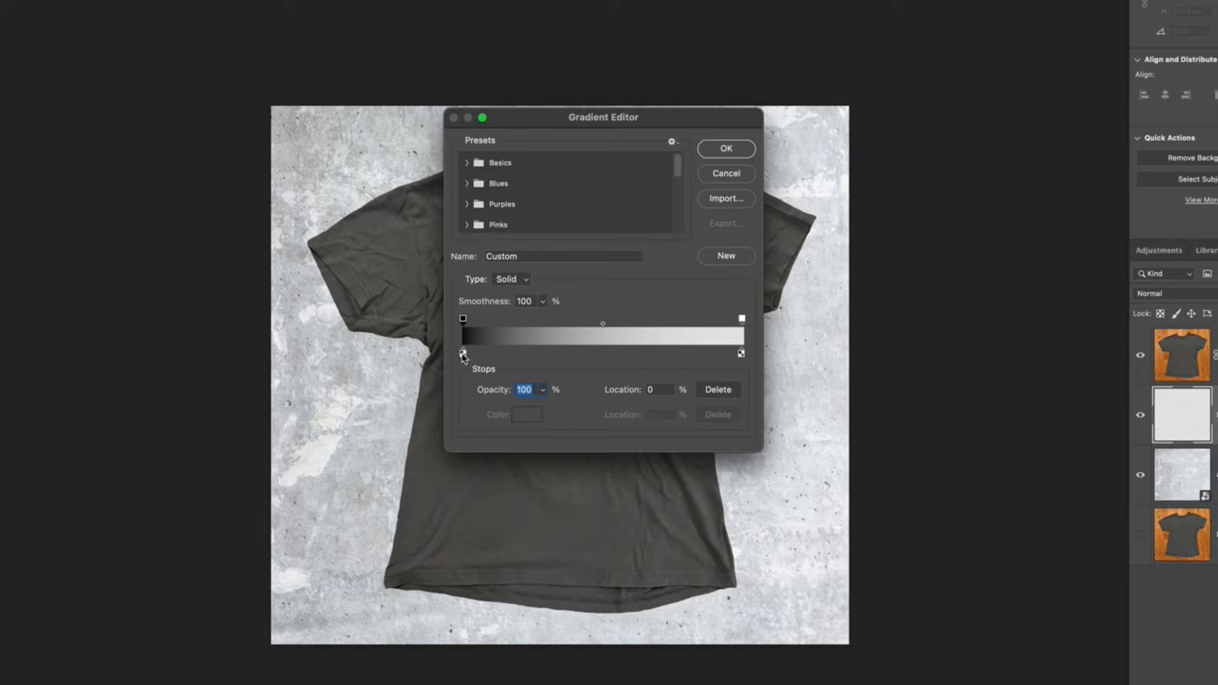
left_click(463, 353)
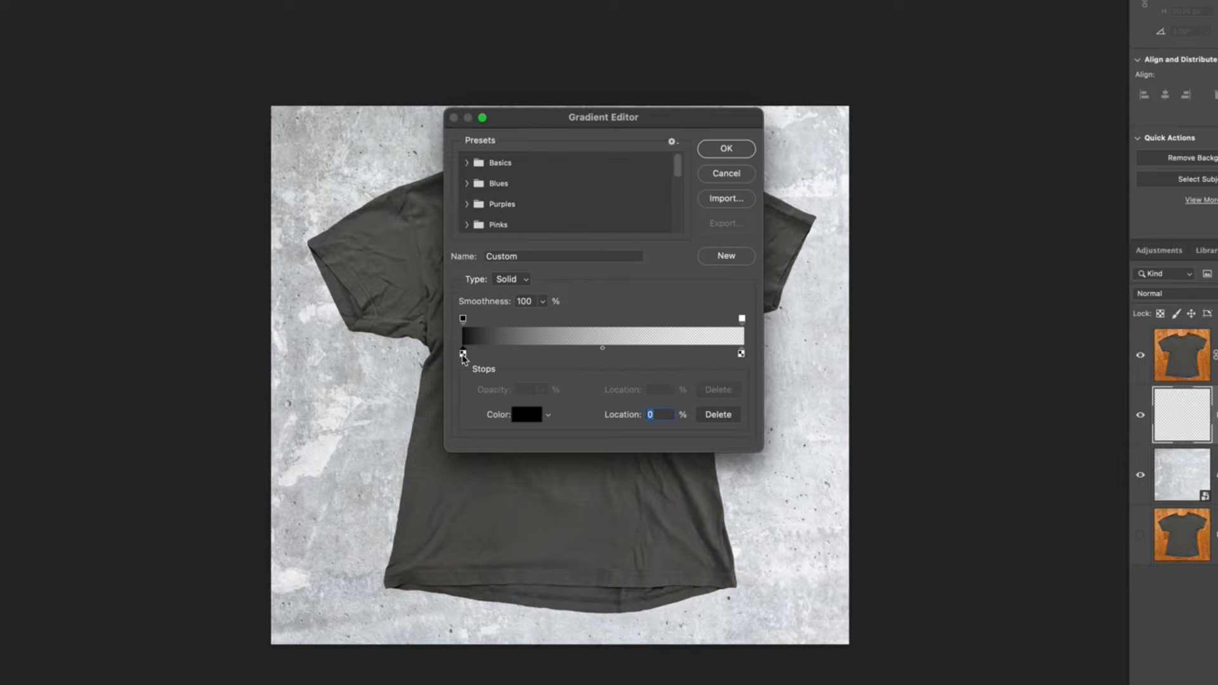
left_click(742, 353)
left_click(742, 320)
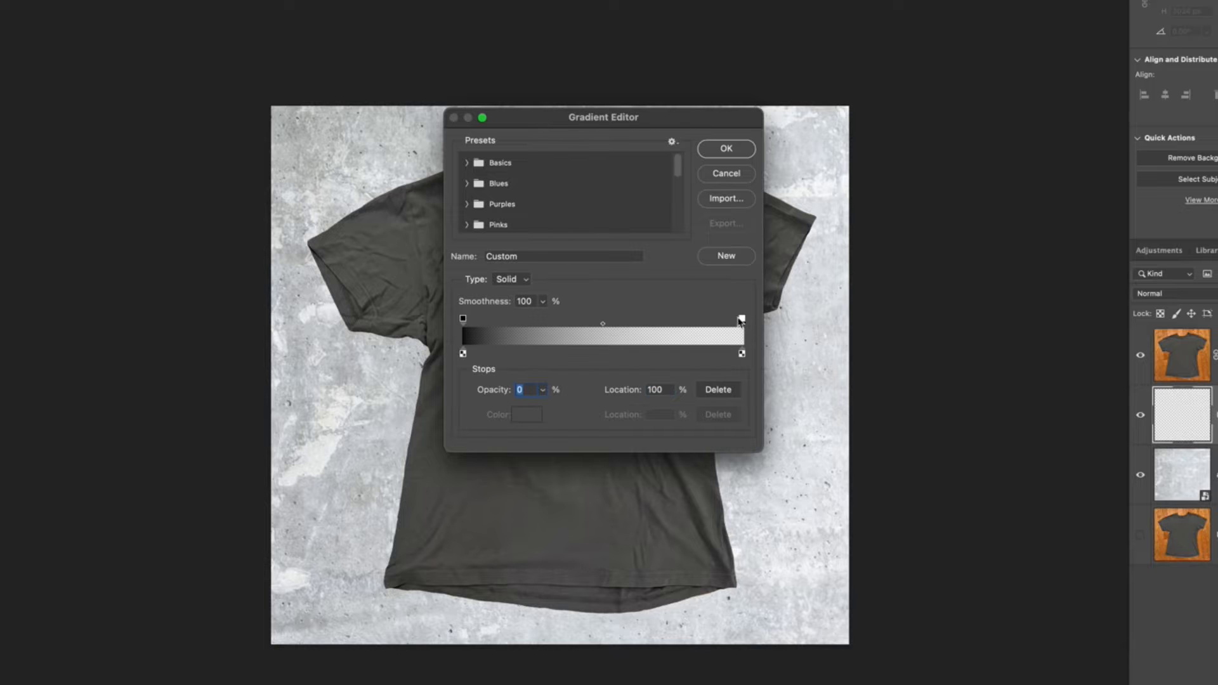
left_click(727, 148)
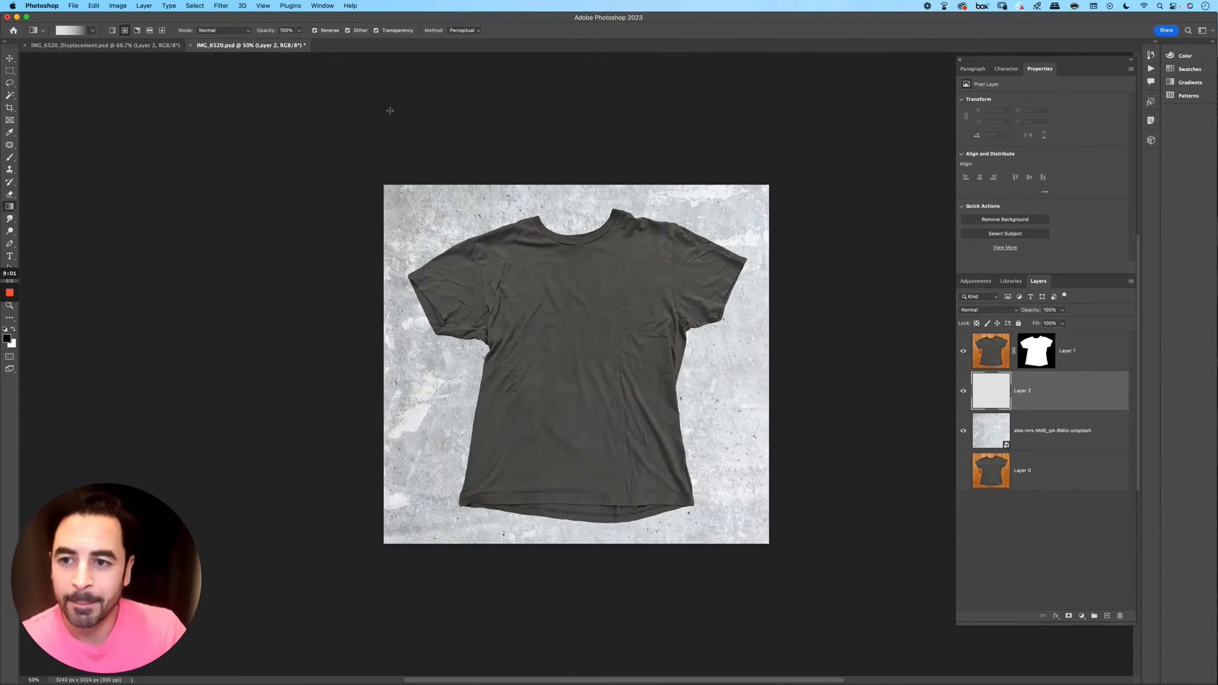
left_click(315, 31)
left_click(316, 31)
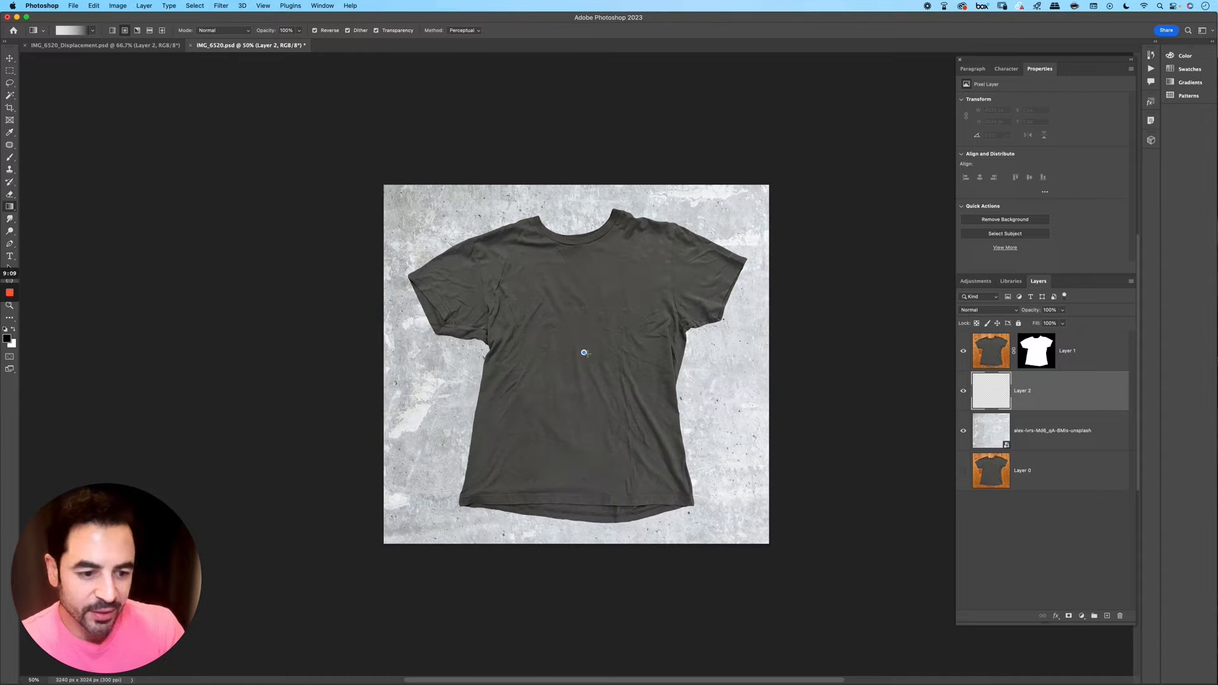
Step: Draw a radial gradient from the shirt's center out past the canvas's lower-right corner and lower the gradient layer's opacity to about 64%
left_click_drag(584, 350, 881, 559)
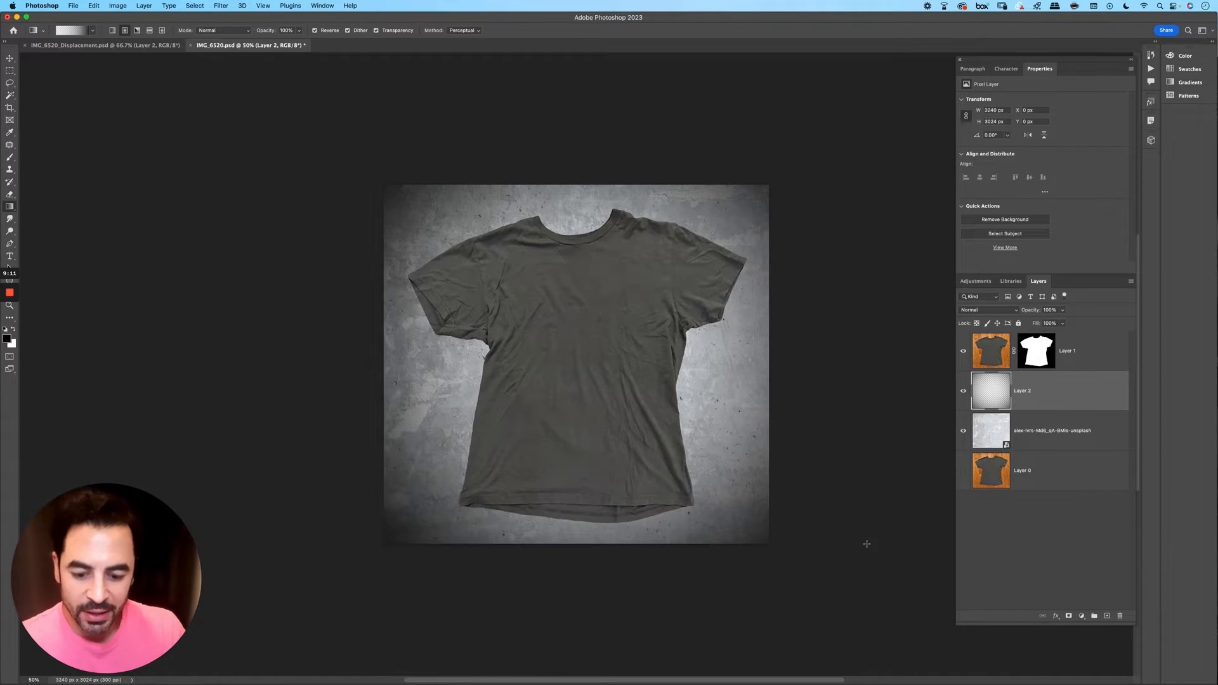
key("v")
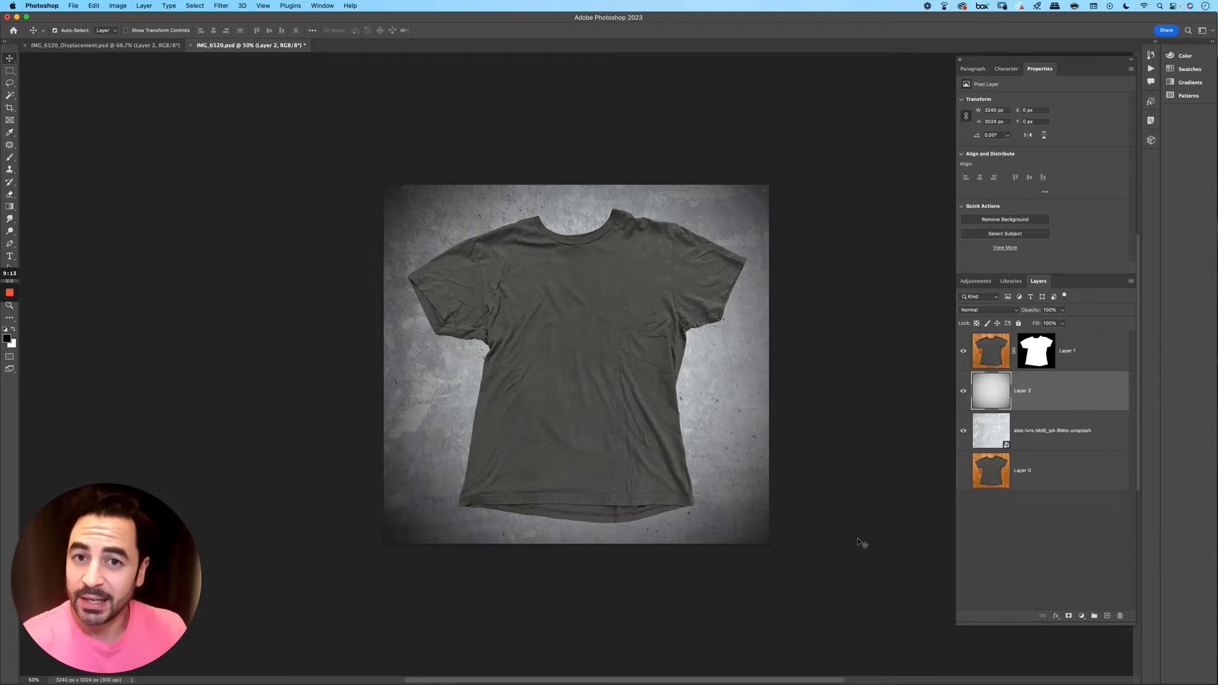
left_click(964, 392)
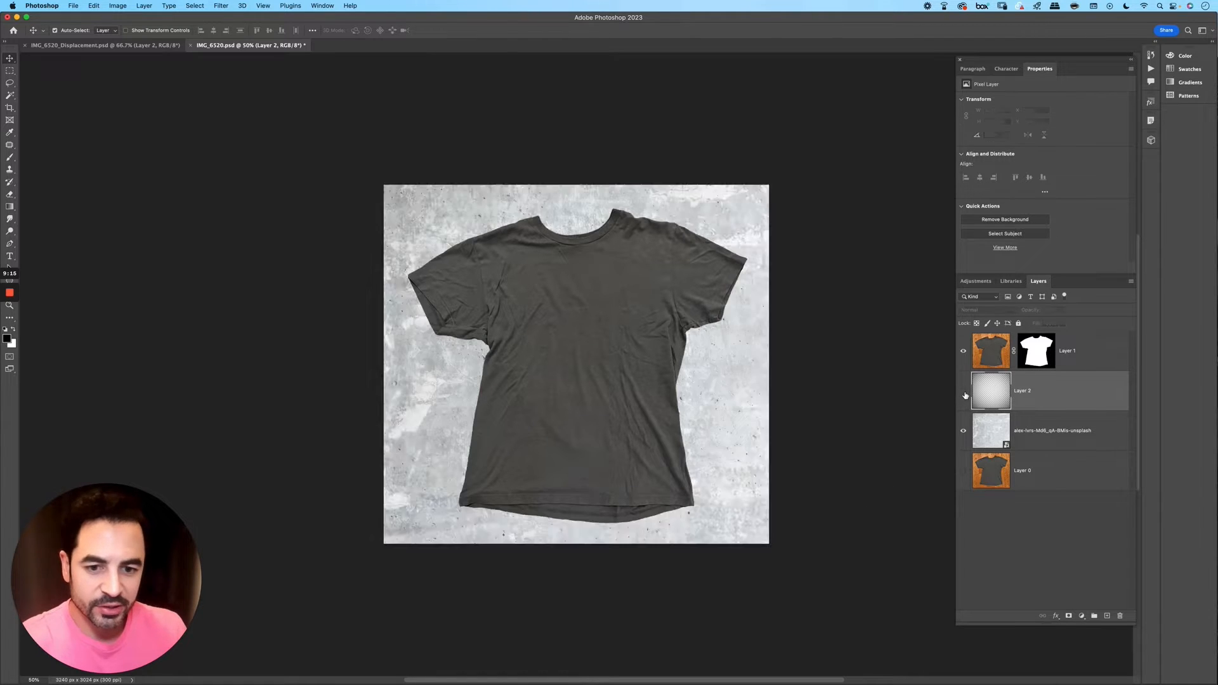
left_click(964, 391)
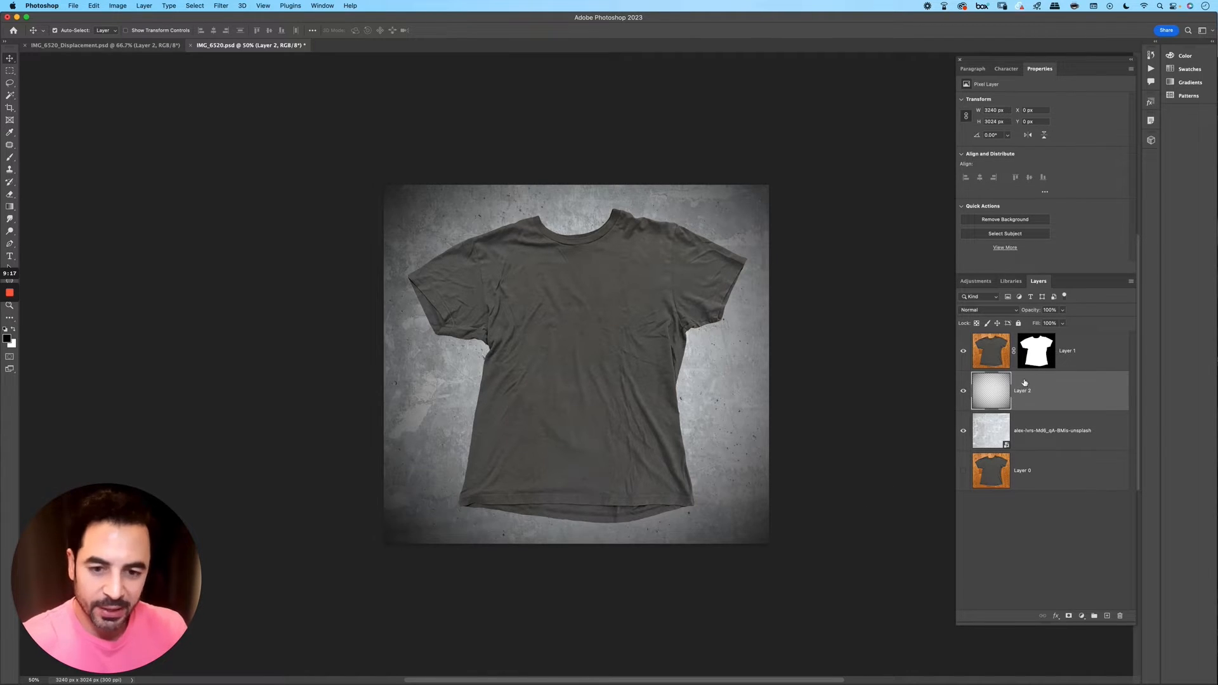
left_click(1063, 309)
left_click_drag(1067, 322, 1047, 324)
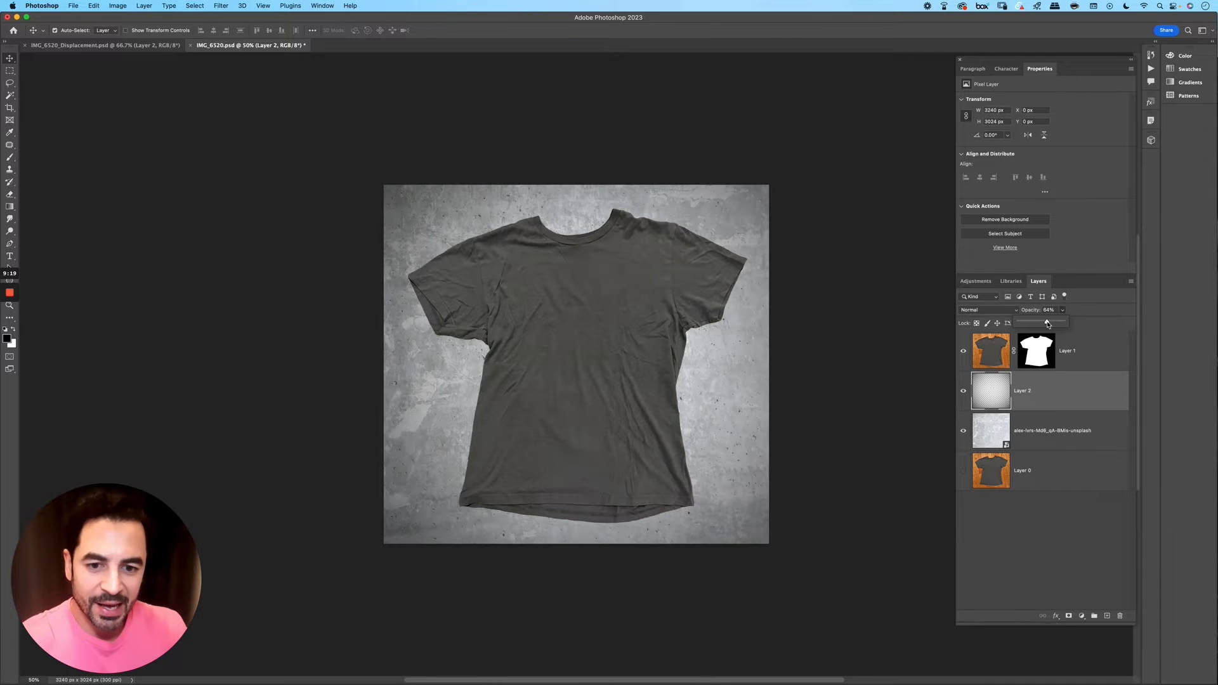
Step: Add a white (ffffff) solid color fill layer directly above the original photo layer, beneath the concrete texture
left_click(1060, 435)
left_click(1062, 481)
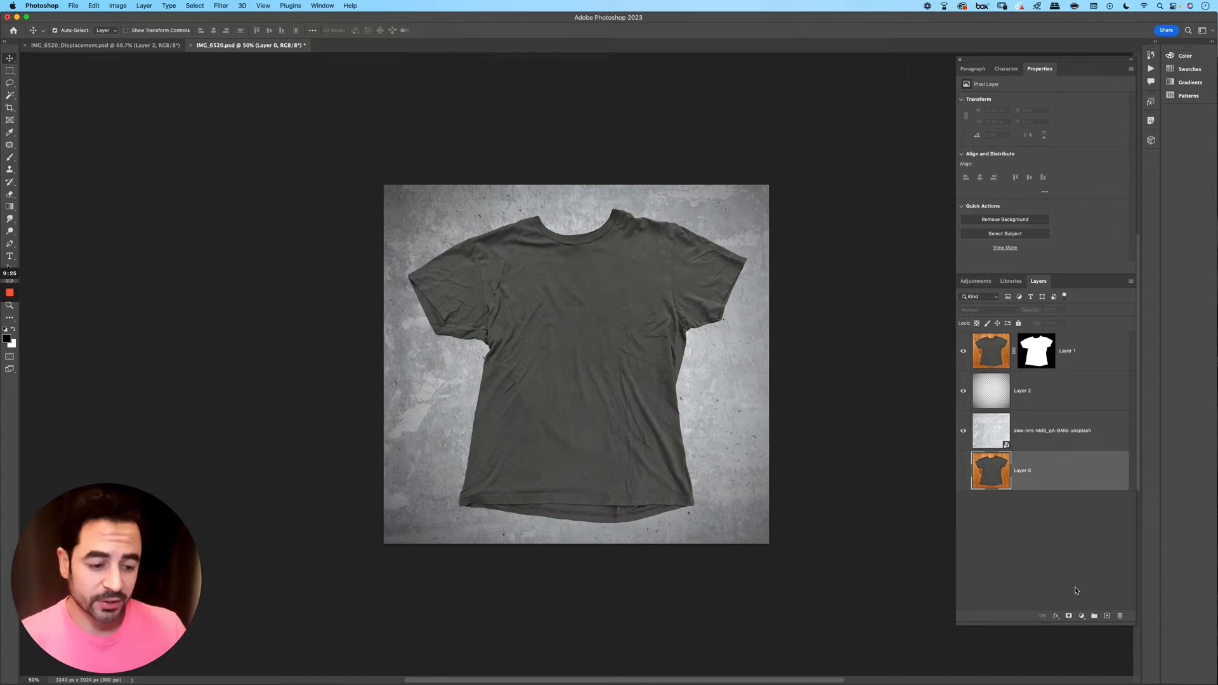
left_click(1083, 617)
left_click(1089, 627)
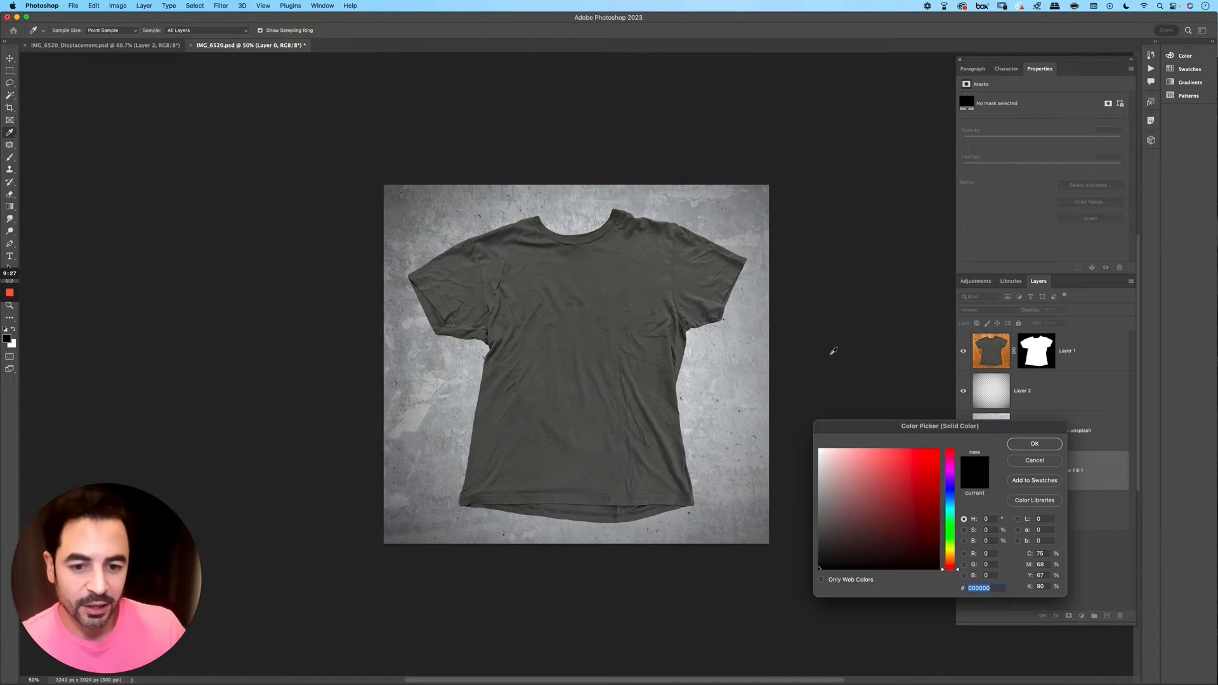
type("ffffff")
left_click(1041, 443)
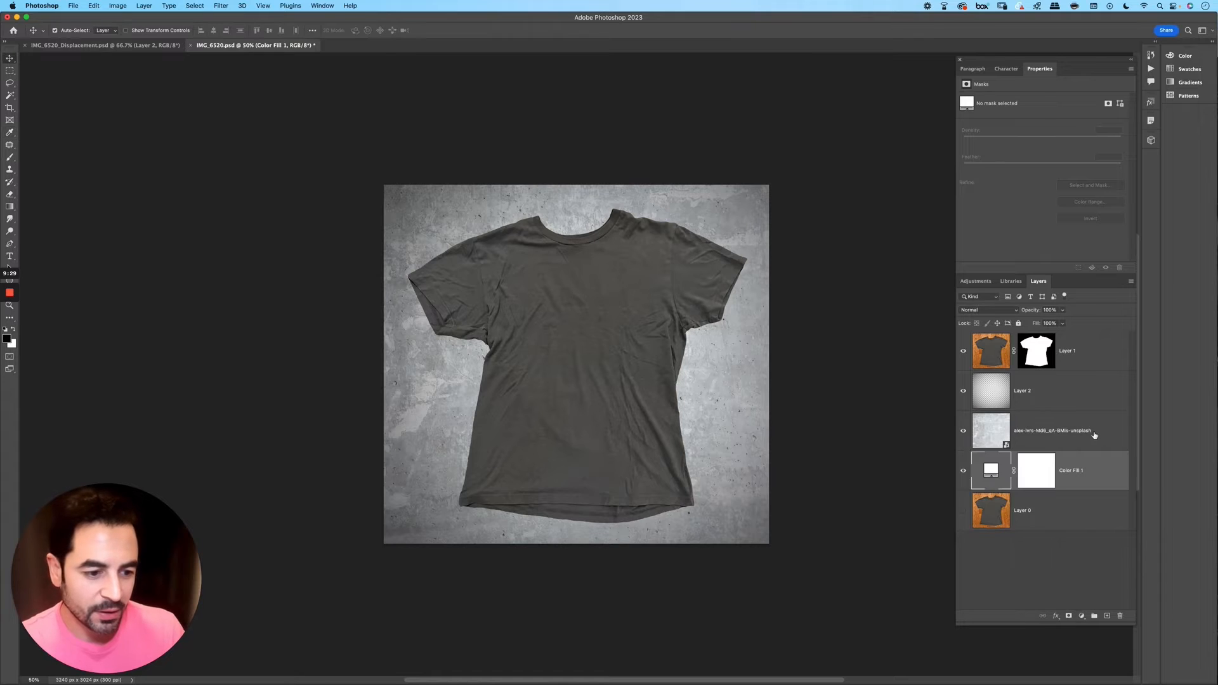
Step: Lower the concrete texture layer's opacity to about 64% so the white fill lightens it
left_click(1086, 430)
left_click(1063, 311)
left_click_drag(1066, 322, 1048, 324)
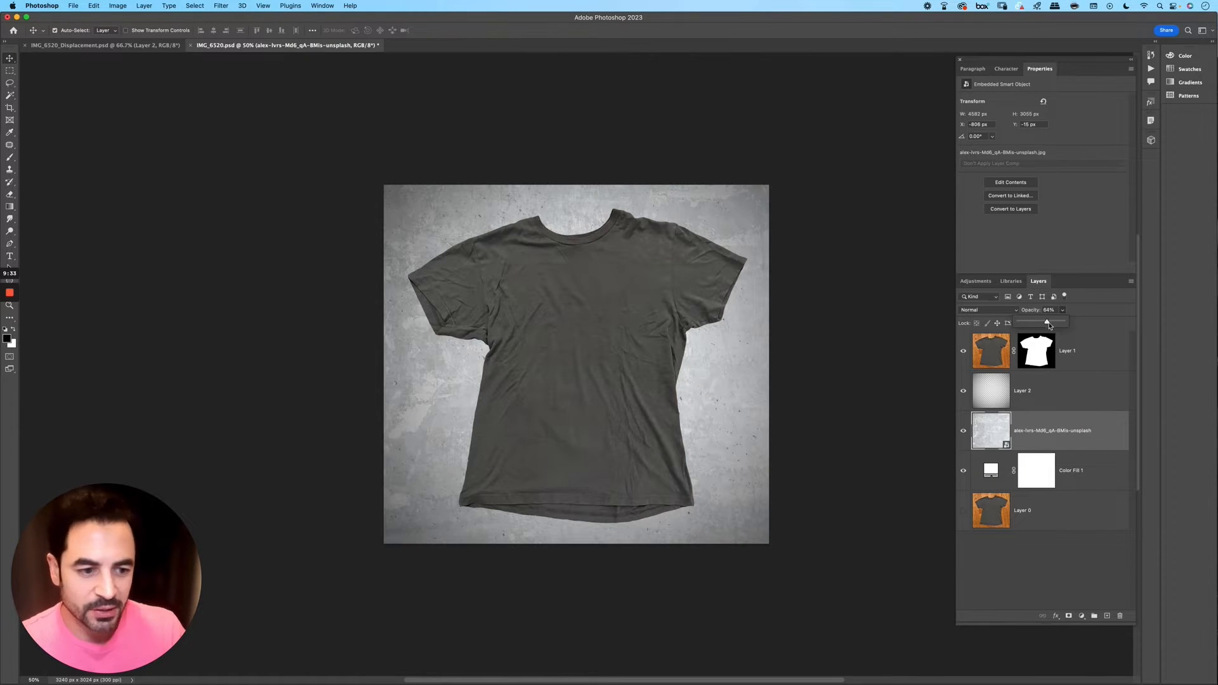
left_click(1063, 310)
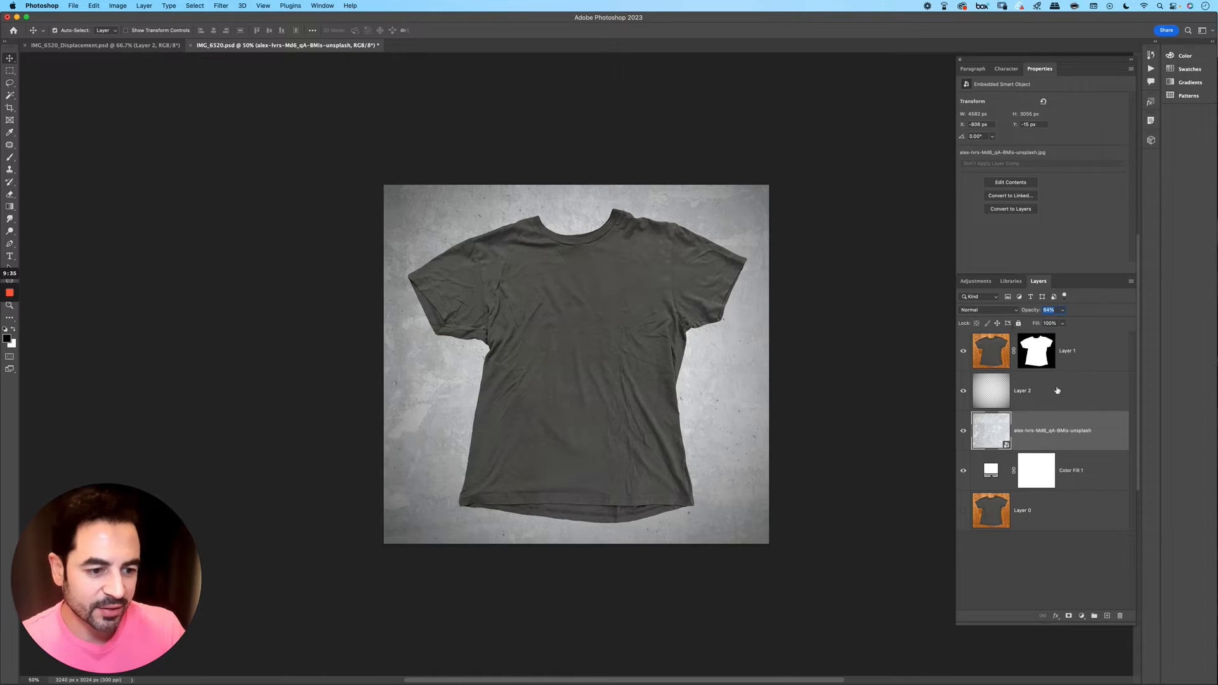
Step: Rename the gradient layer above the concrete texture as VIGNETTE
left_click(1057, 390)
double_click(1023, 390)
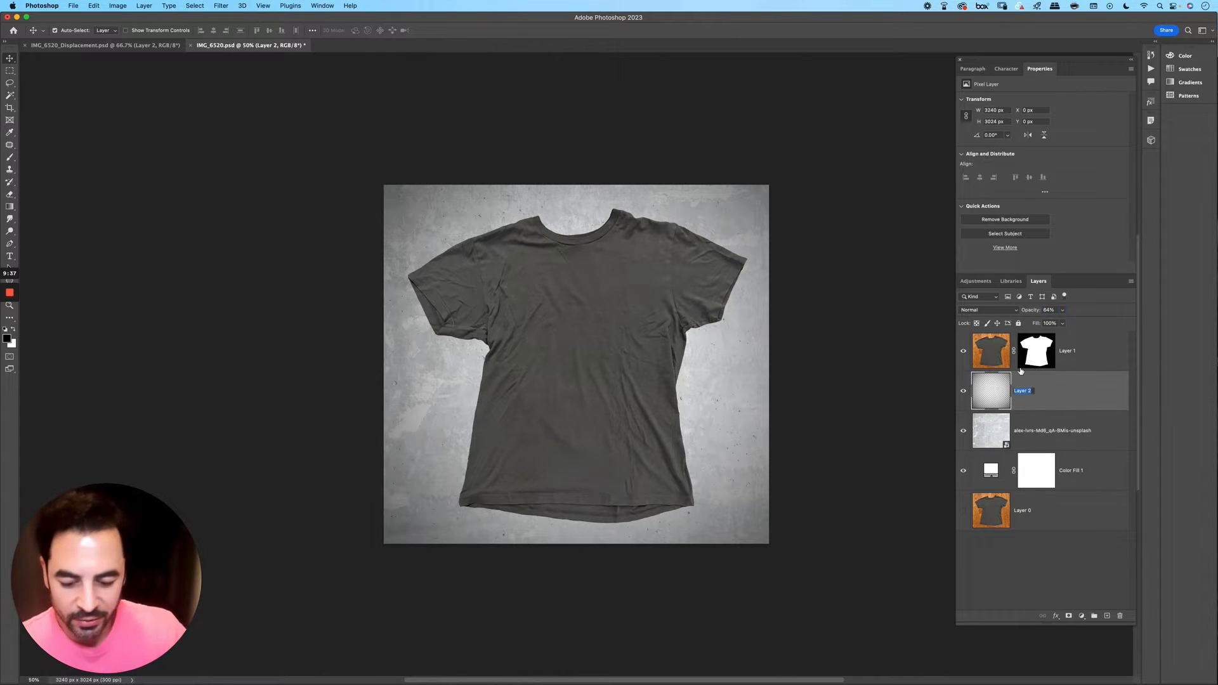
type("VIGNETTE")
key("Return")
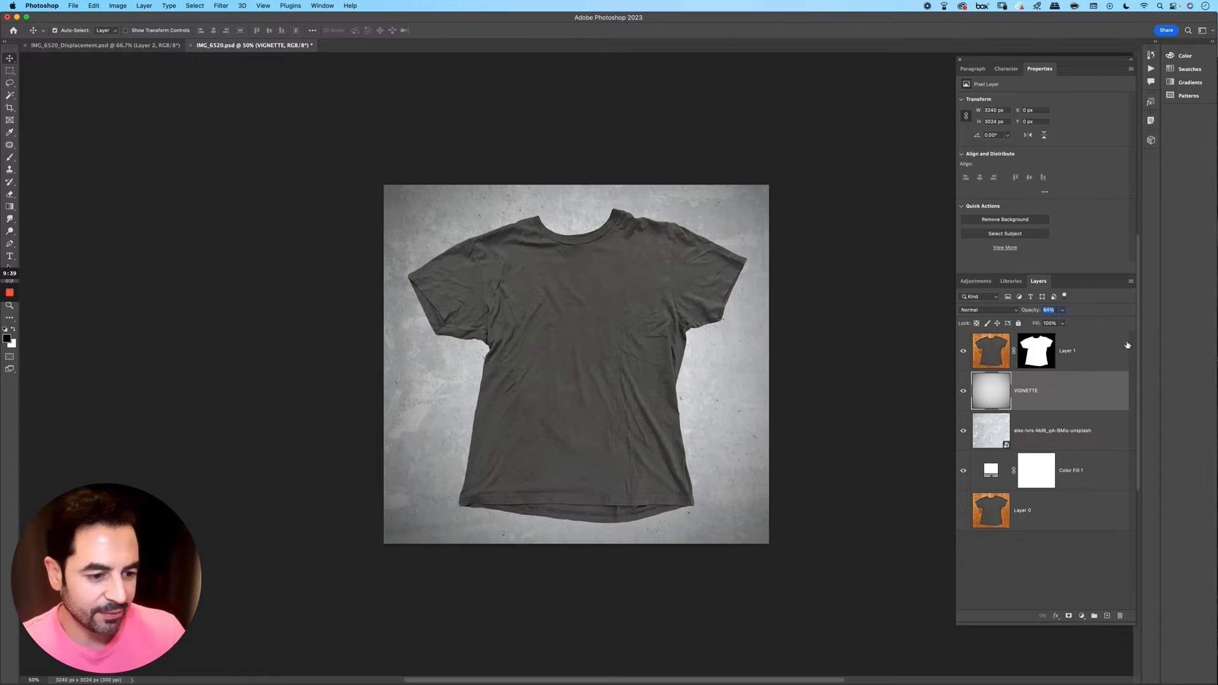
Step: Group the vignette, concrete texture and white fill layers together and name the group BACKGROUND
left_click(1079, 435)
left_click(1076, 481)
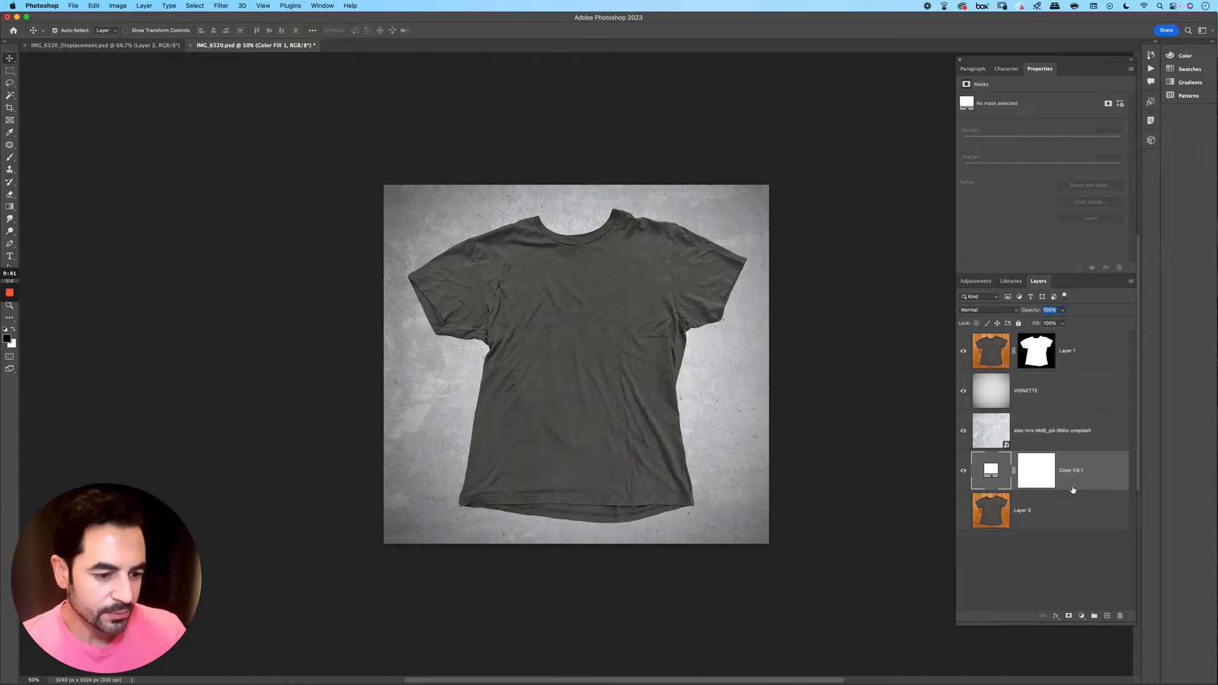
left_click(1064, 406, "shift")
key("super+g")
double_click(998, 376)
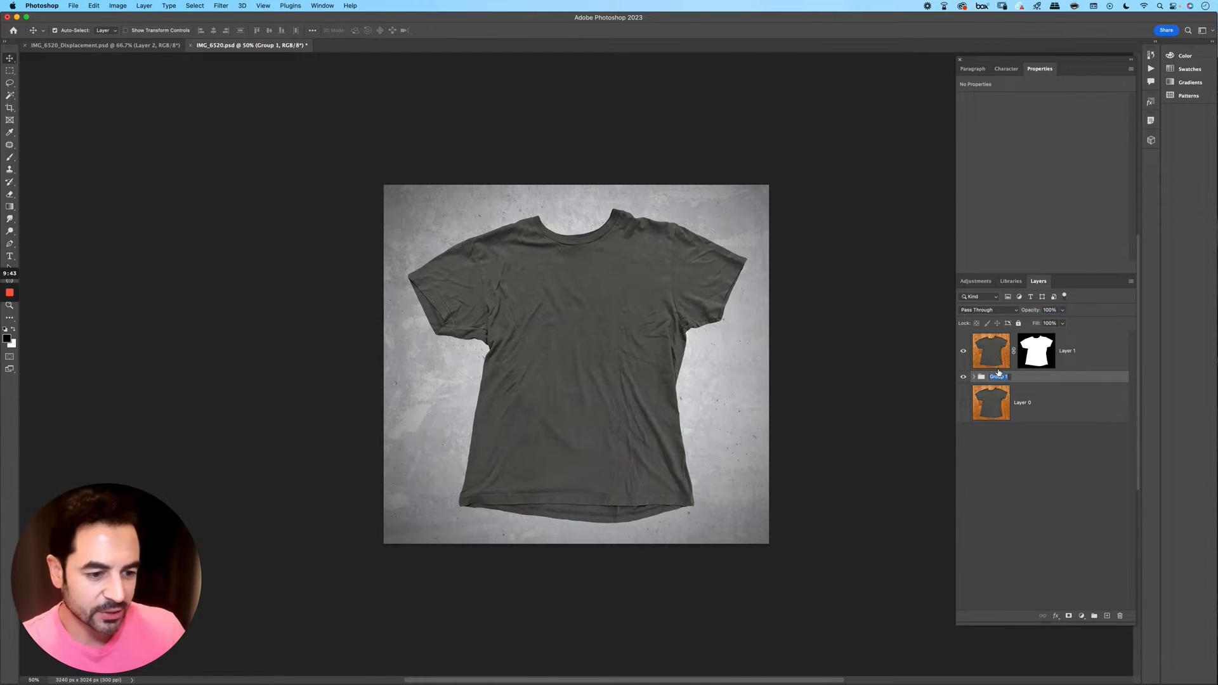
type("BACKGROUND")
key("Return")
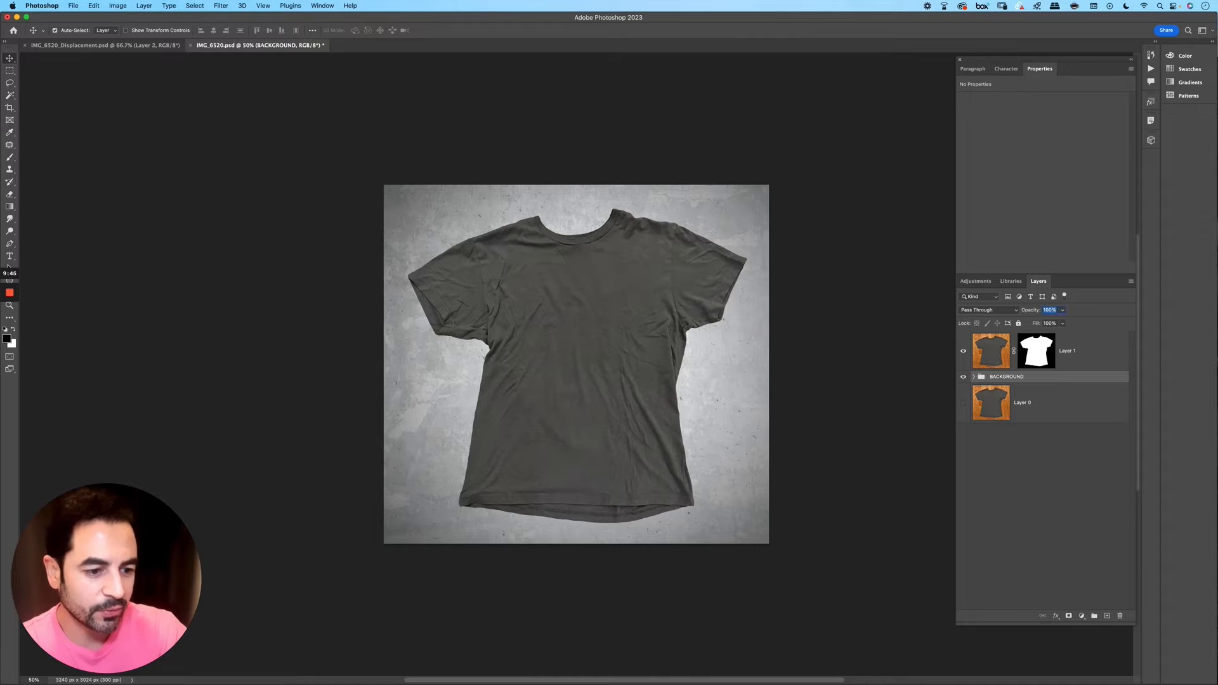
Step: Rename the original photo layer beneath the BACKGROUND group as ORIGINAL
left_click(1074, 403)
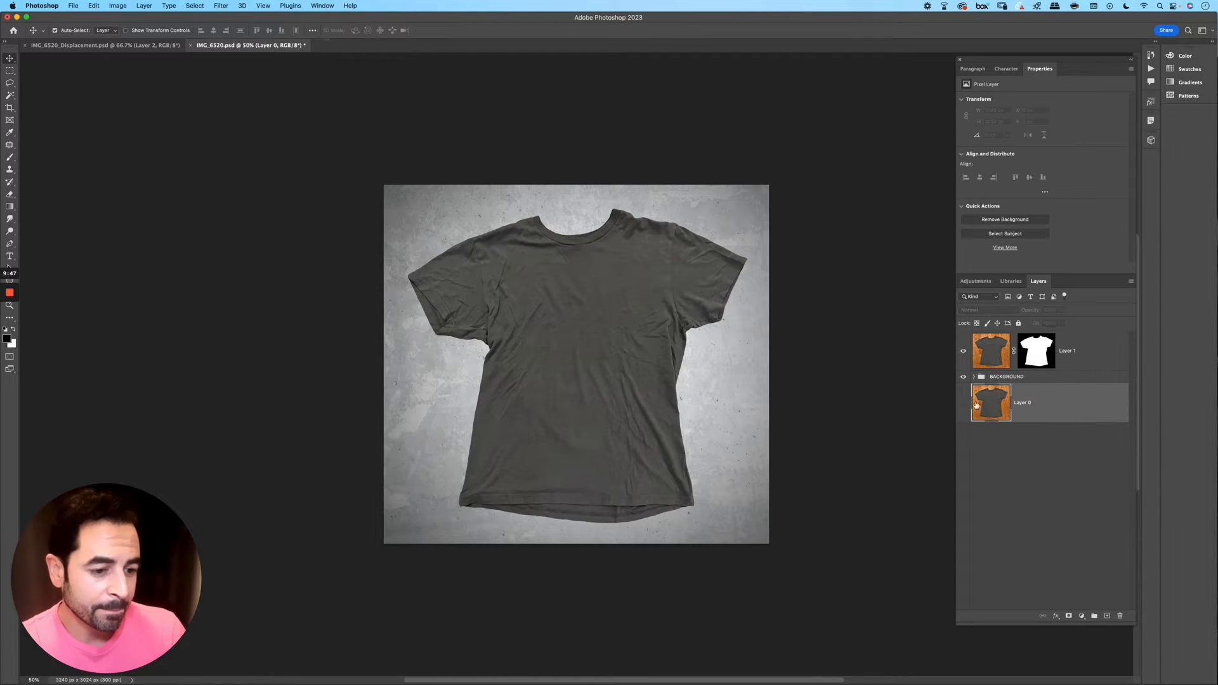
double_click(1023, 403)
type("ORIGINAL")
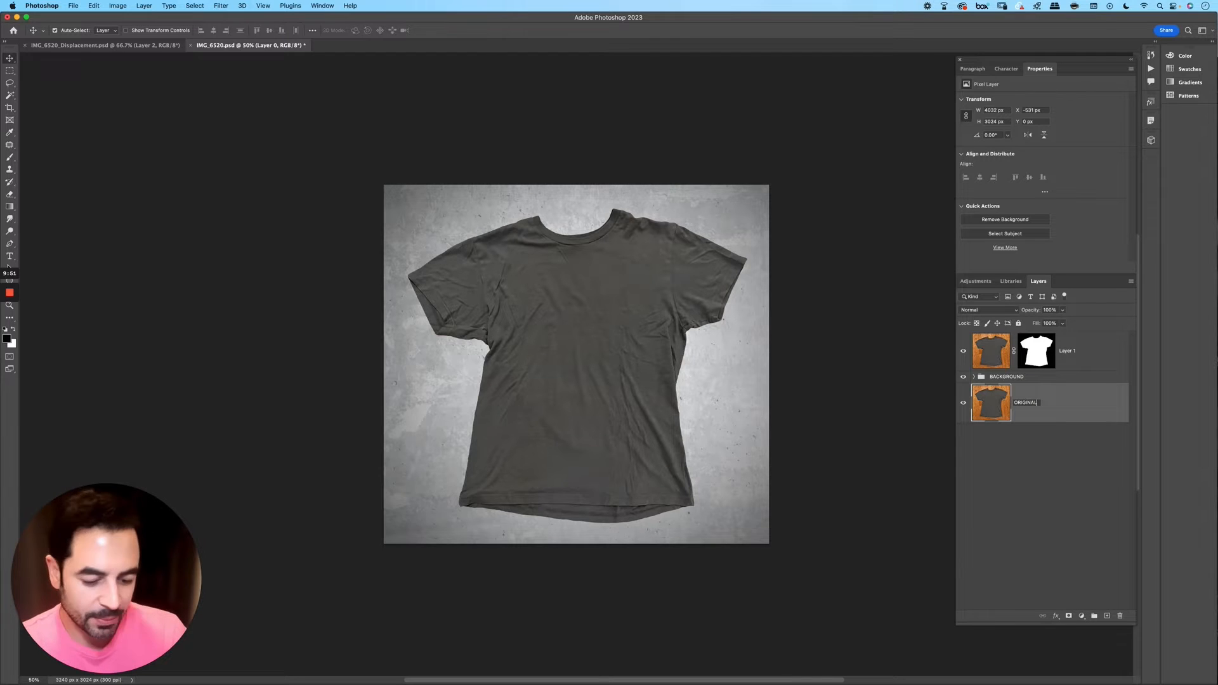
key("Return")
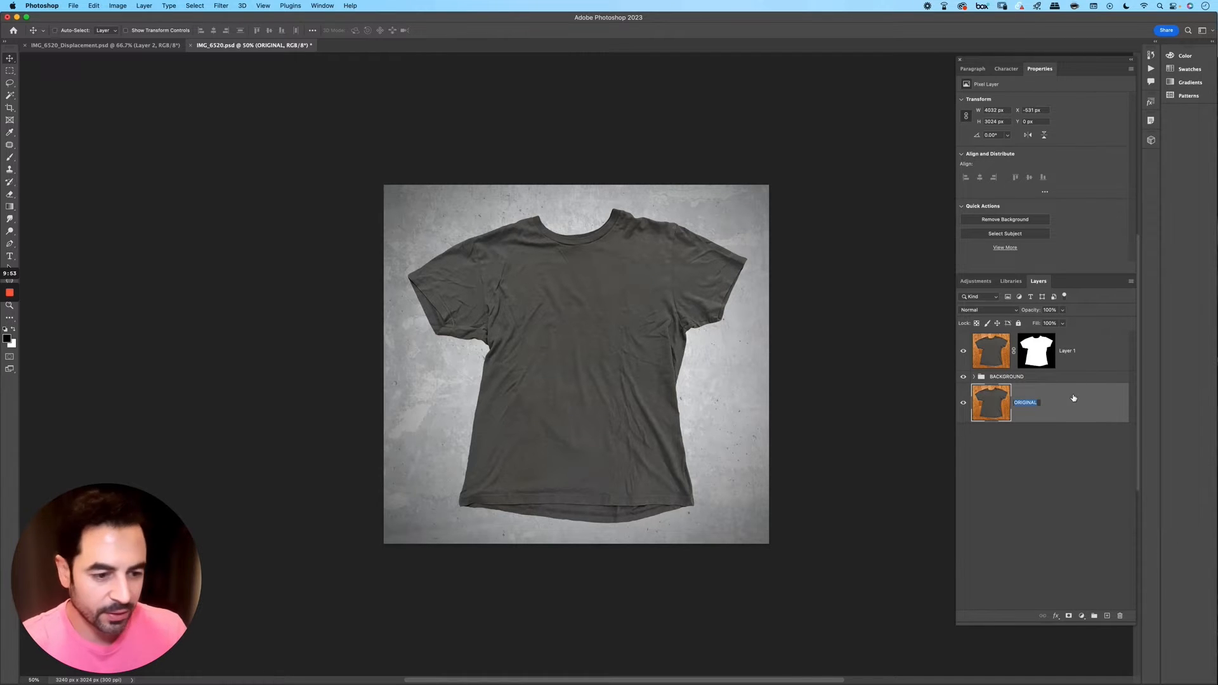
Step: Put the original photo layer into its own collapsed, hidden group named ORIGINAL
key("super+g")
double_click(1002, 388)
type("ORIGINAL")
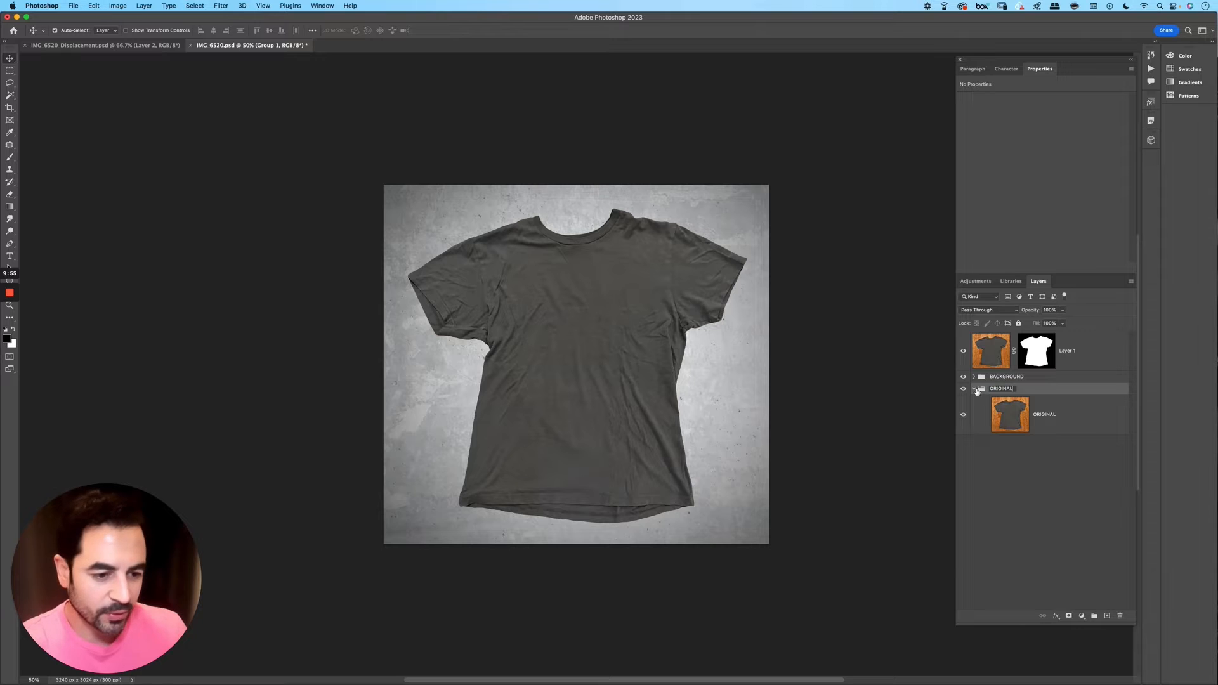
left_click(976, 389)
Step: Add a Levels adjustment clipped to the masked shirt layer, with black input level 22 and white input level 250
left_click(1035, 366)
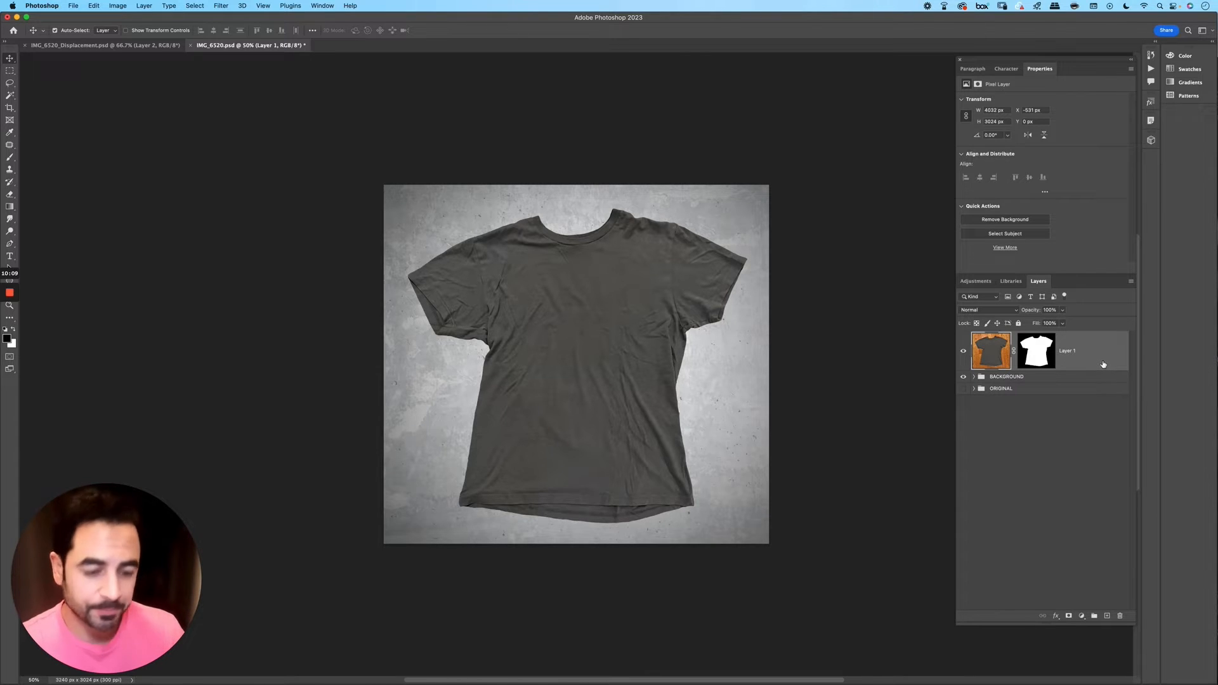
left_click(1083, 617)
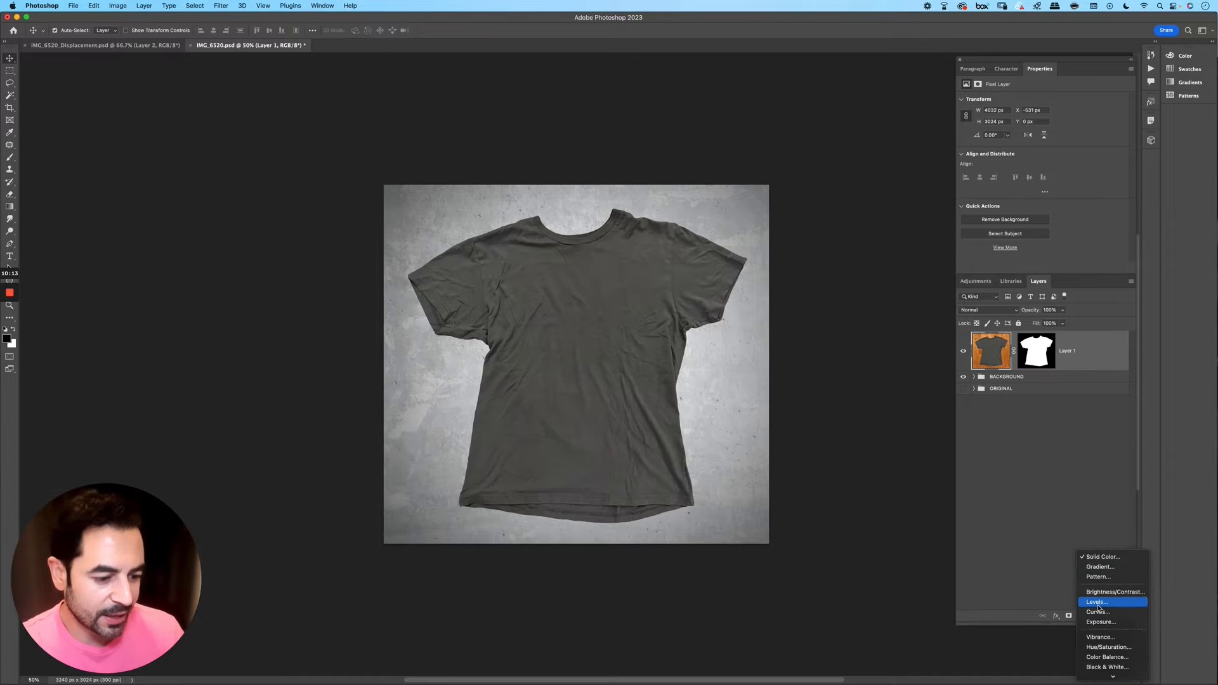
left_click(1104, 603, "alt")
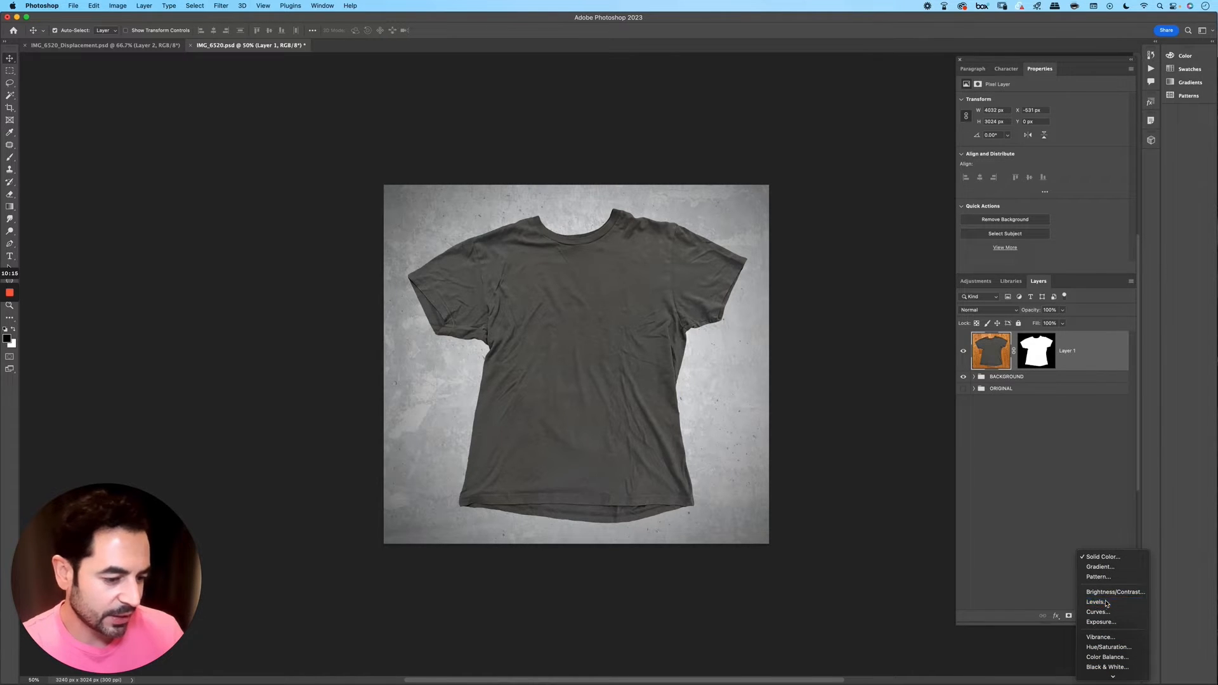
left_click(584, 294)
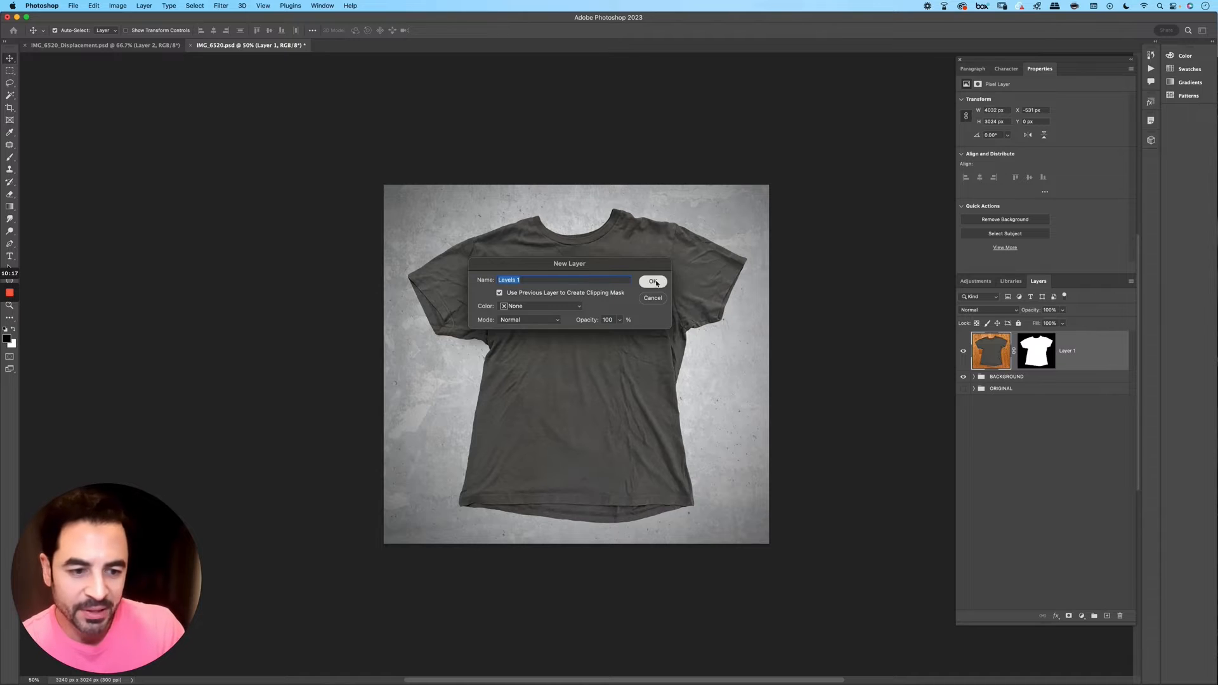
left_click(652, 282)
left_click_drag(992, 174, 1000, 173)
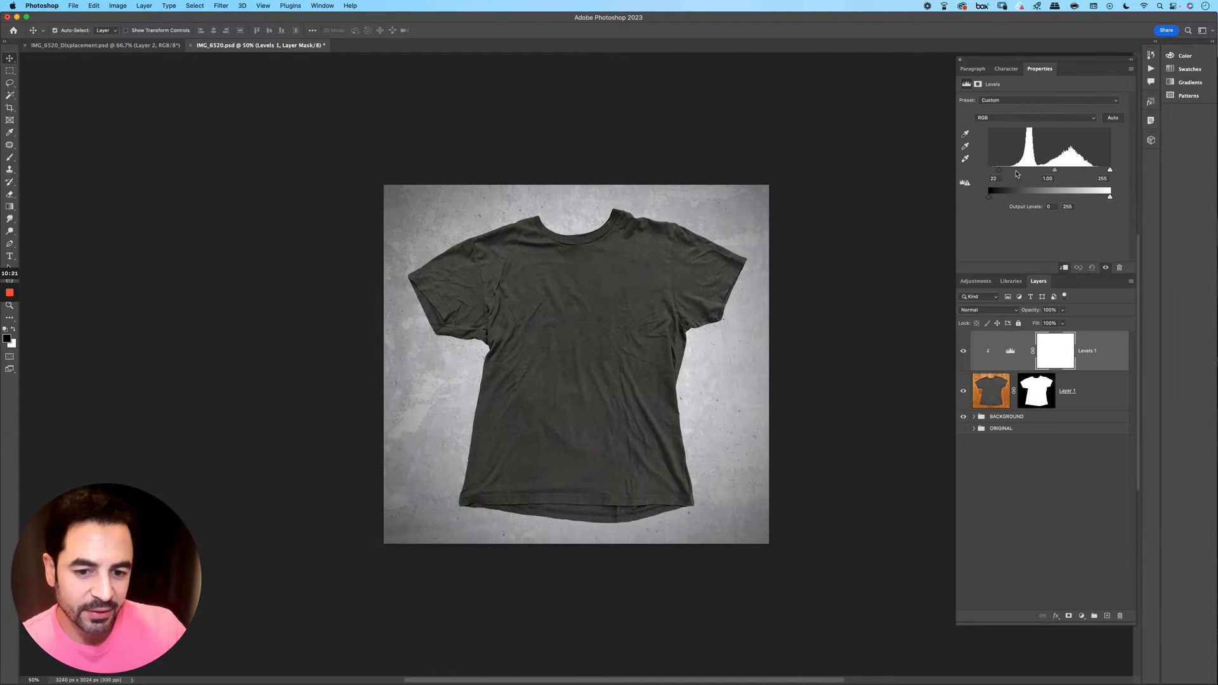
left_click_drag(1112, 170, 1109, 172)
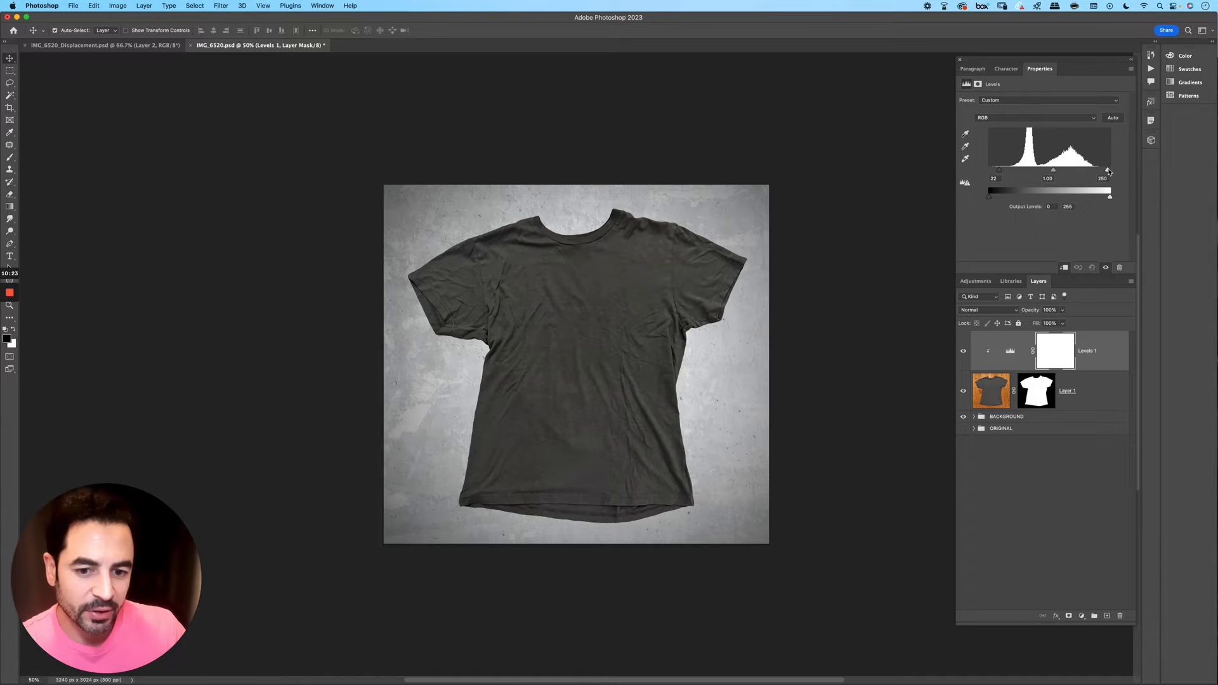
Step: Add a bright red solid color fill directly above the masked shirt layer, clipped to it, in Color blend mode
left_click(1089, 397)
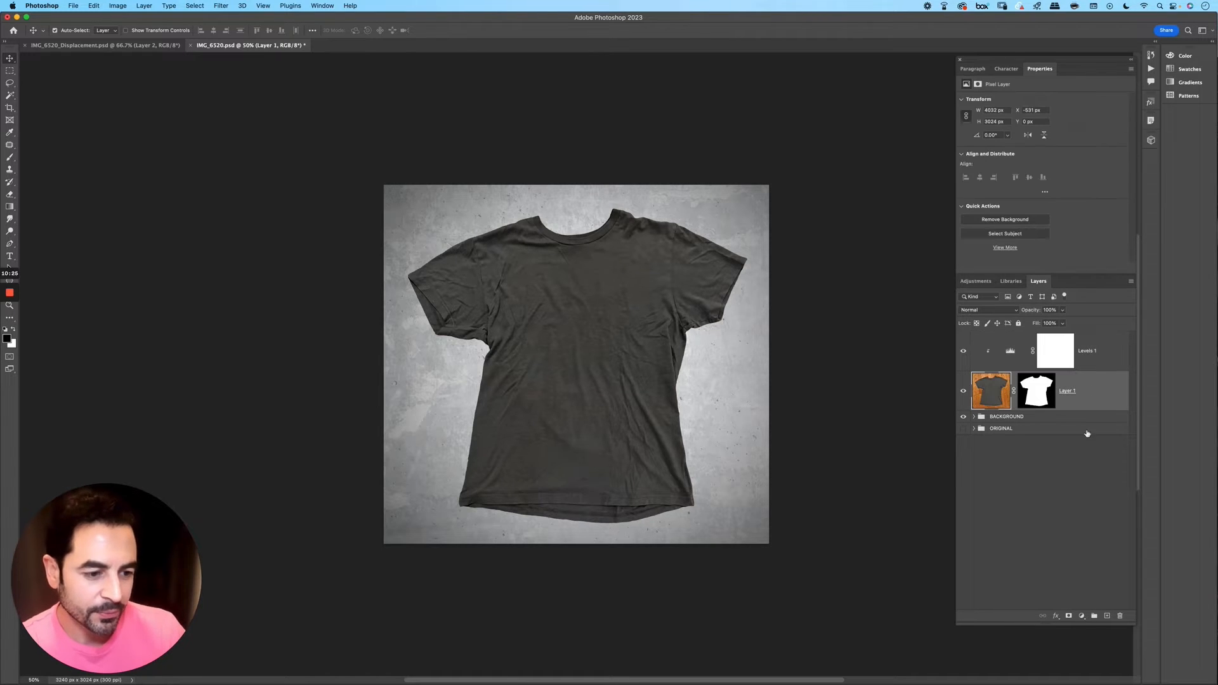
left_click(1082, 616)
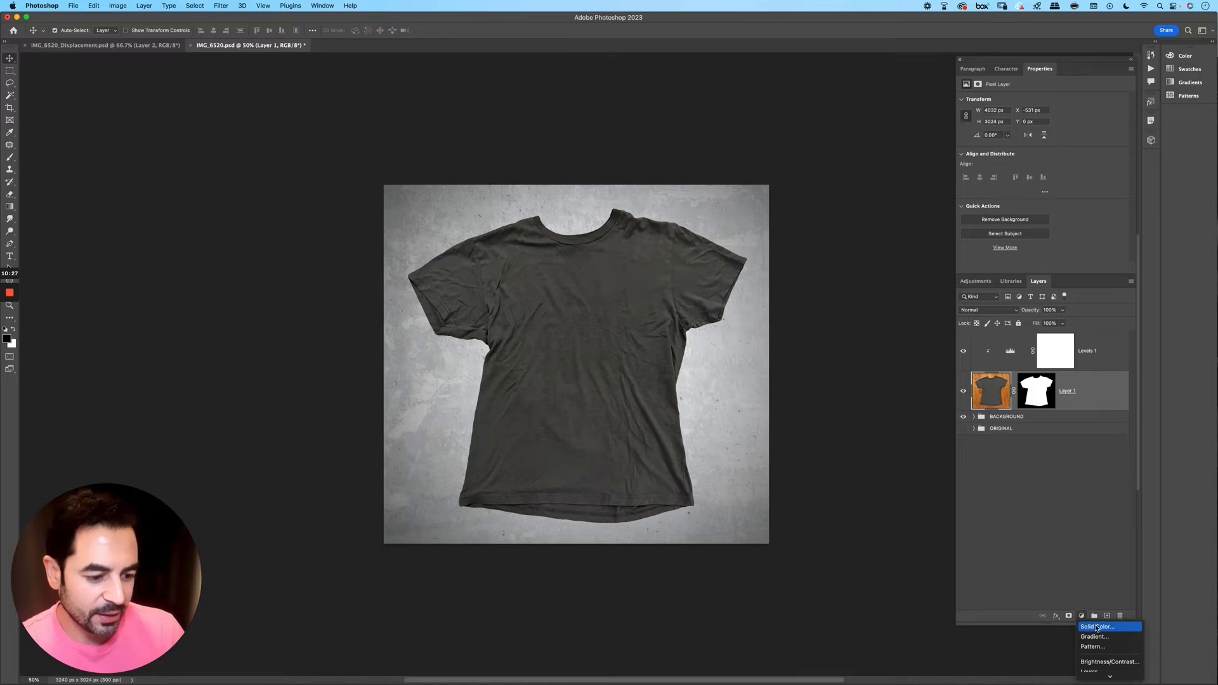
left_click(1097, 627)
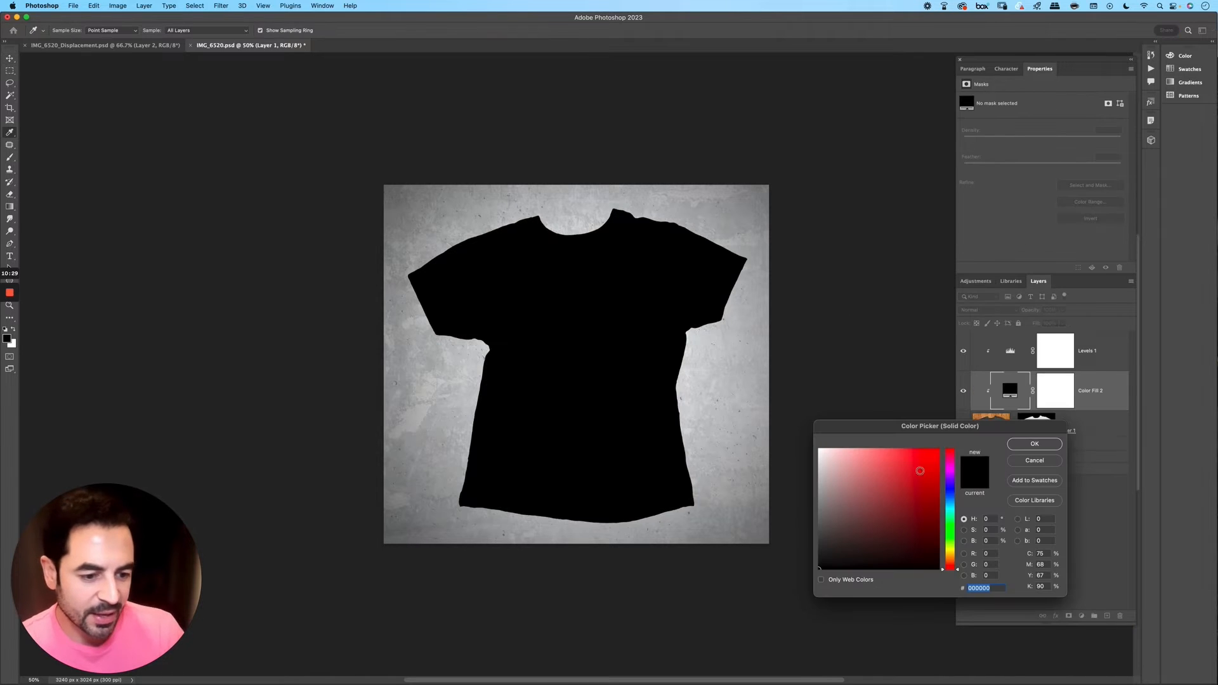
left_click(921, 470)
left_click_drag(918, 479, 922, 474)
key("Return")
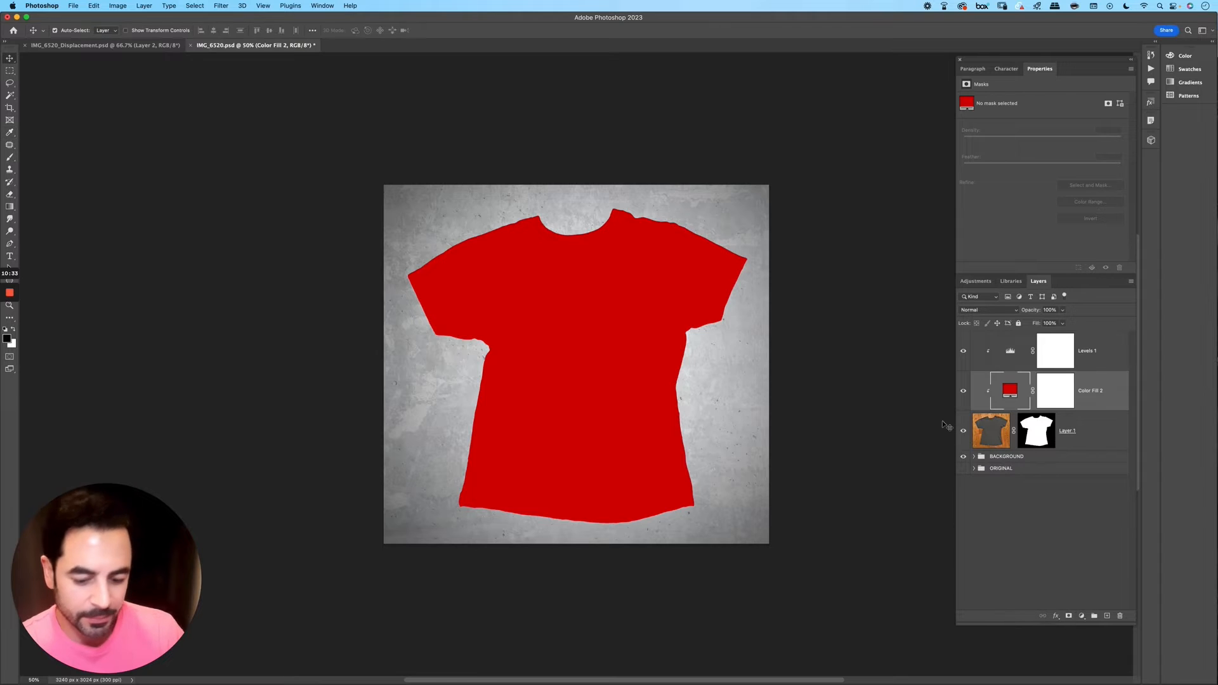
left_click(988, 309)
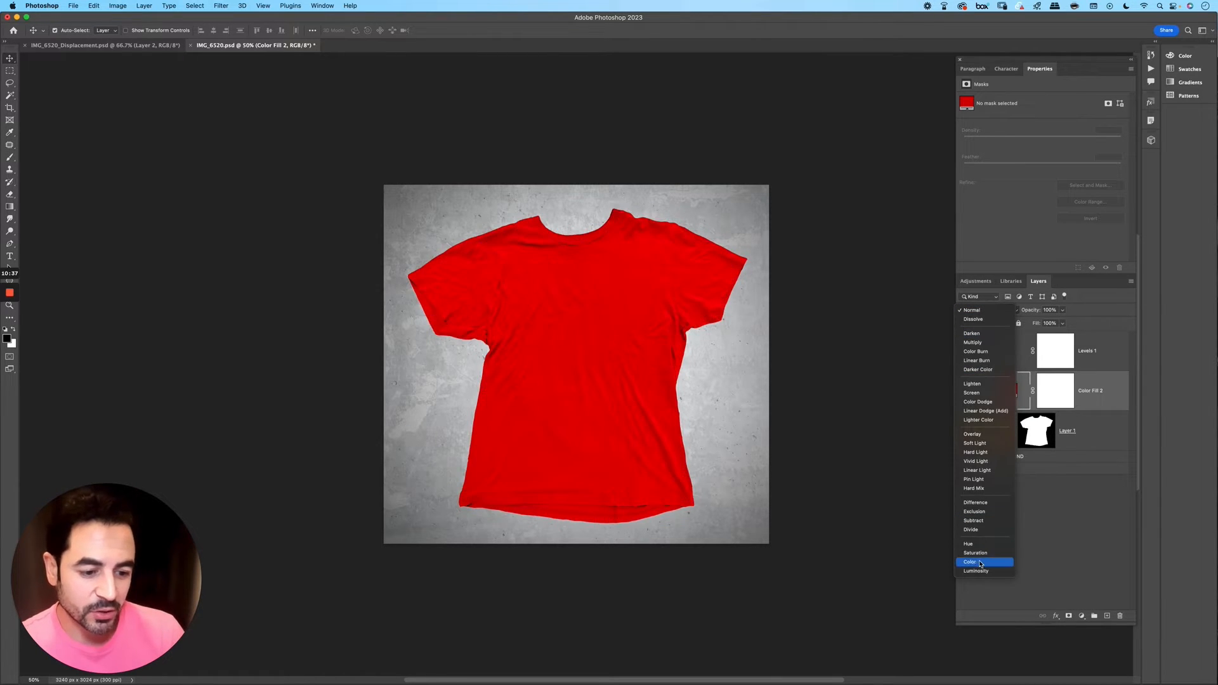
left_click(981, 562)
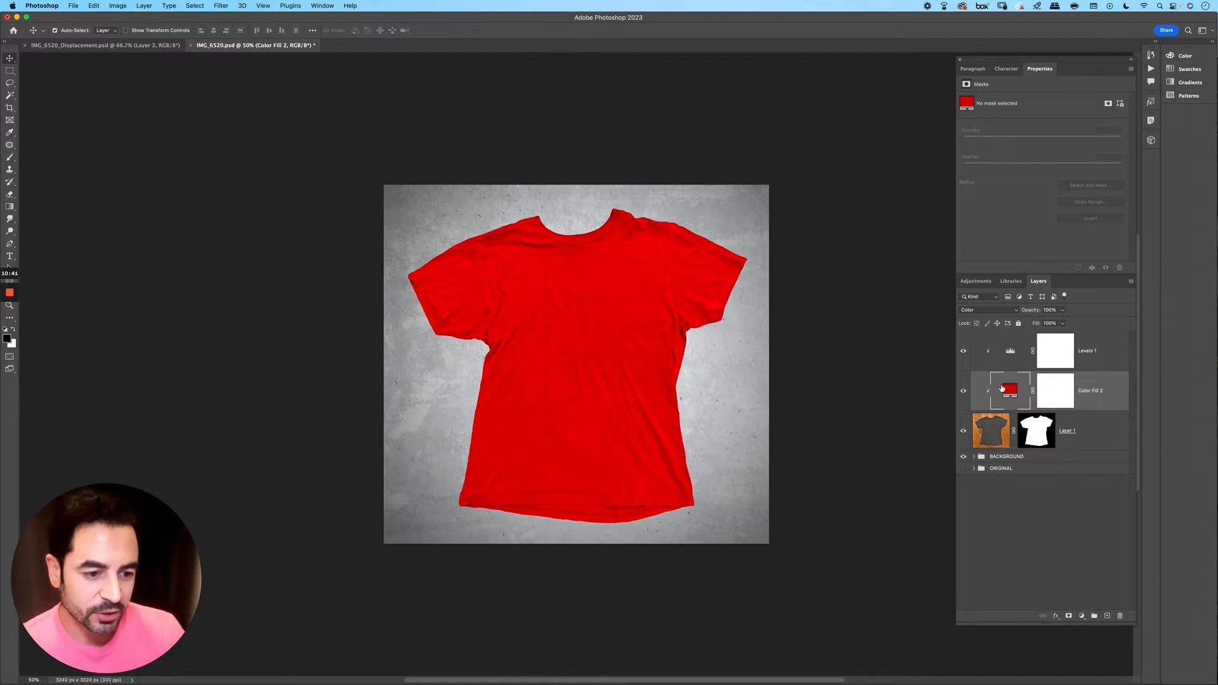
Step: Change the shirt's color fill to a darker red and preview other blend modes, keeping Color
double_click(1010, 390)
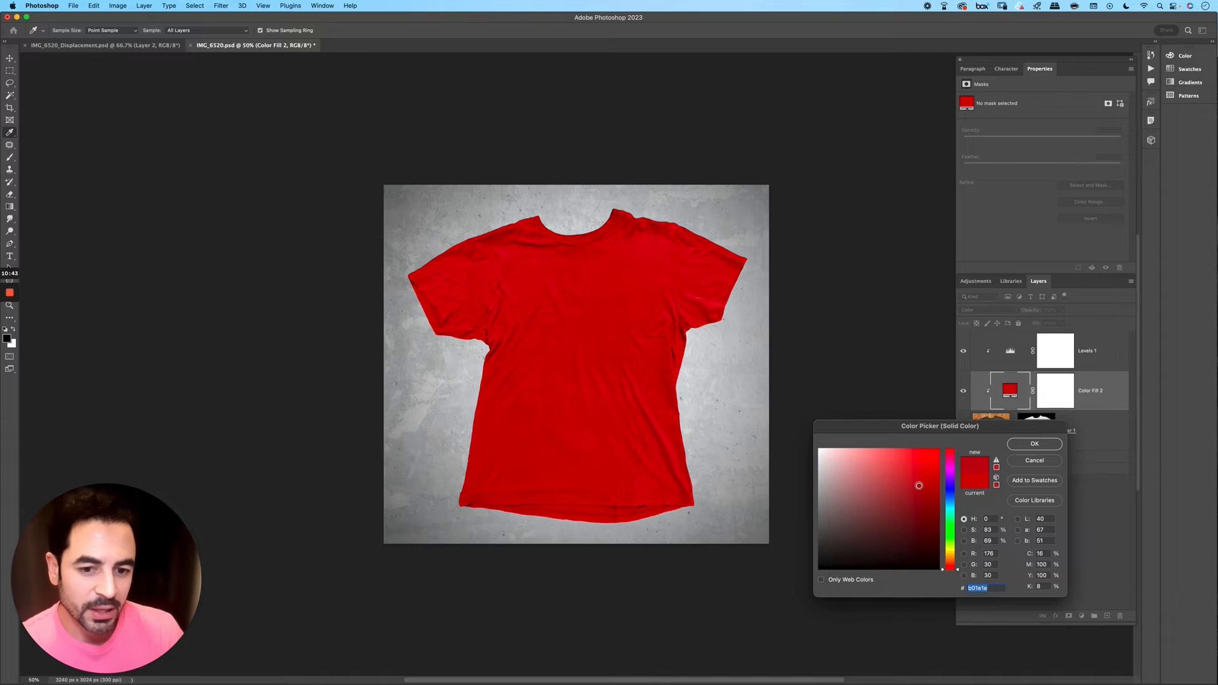
left_click_drag(924, 483, 915, 500)
left_click(1032, 442)
key("v")
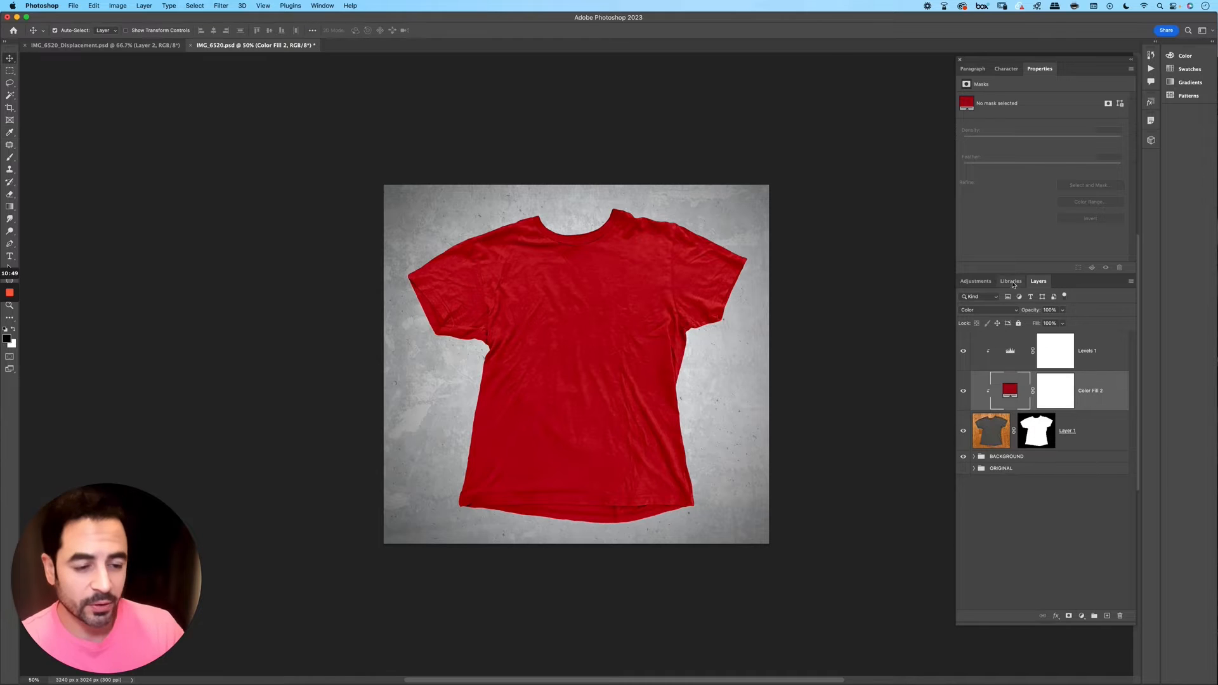
left_click(995, 310)
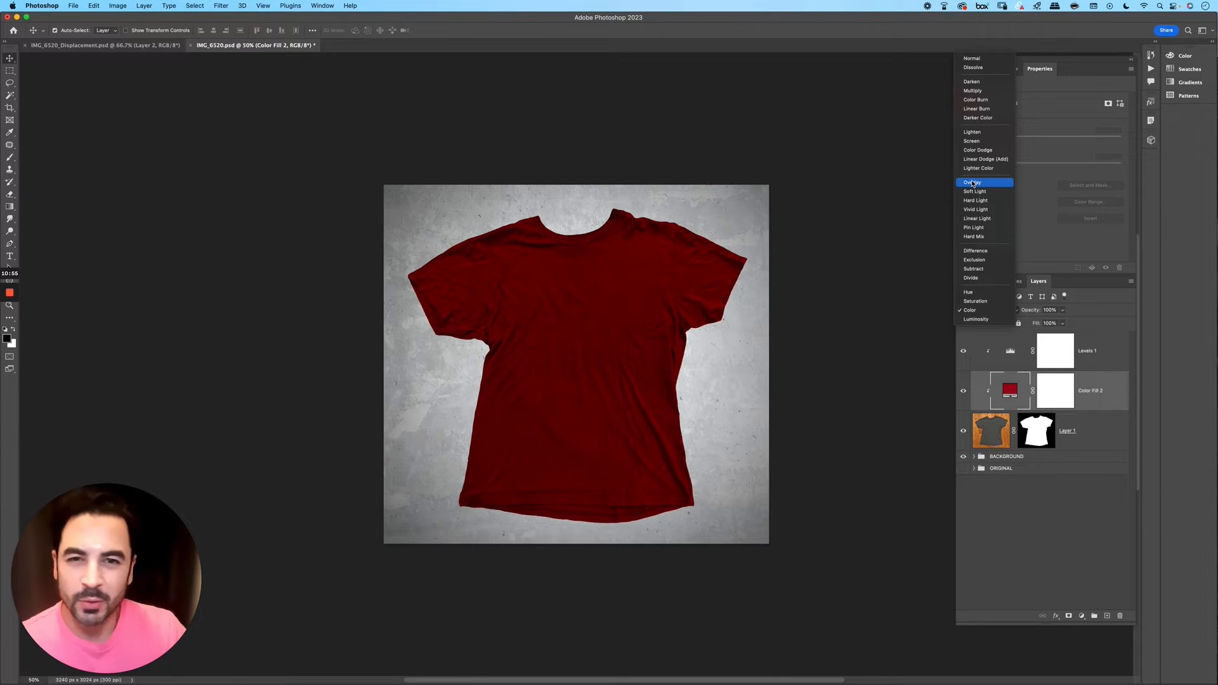
left_click(971, 310)
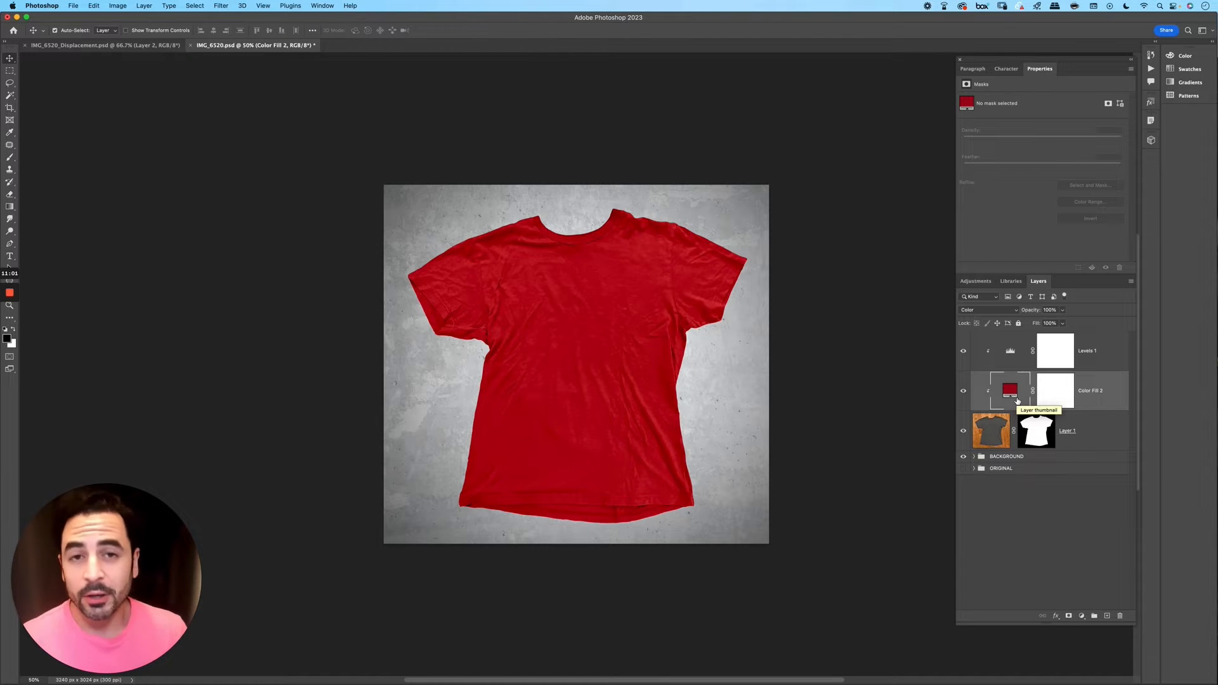
Step: Compare the shirt with and without the Levels adjustment, leaving the adjustment on
left_click(964, 350)
left_click(964, 351)
left_click(964, 351)
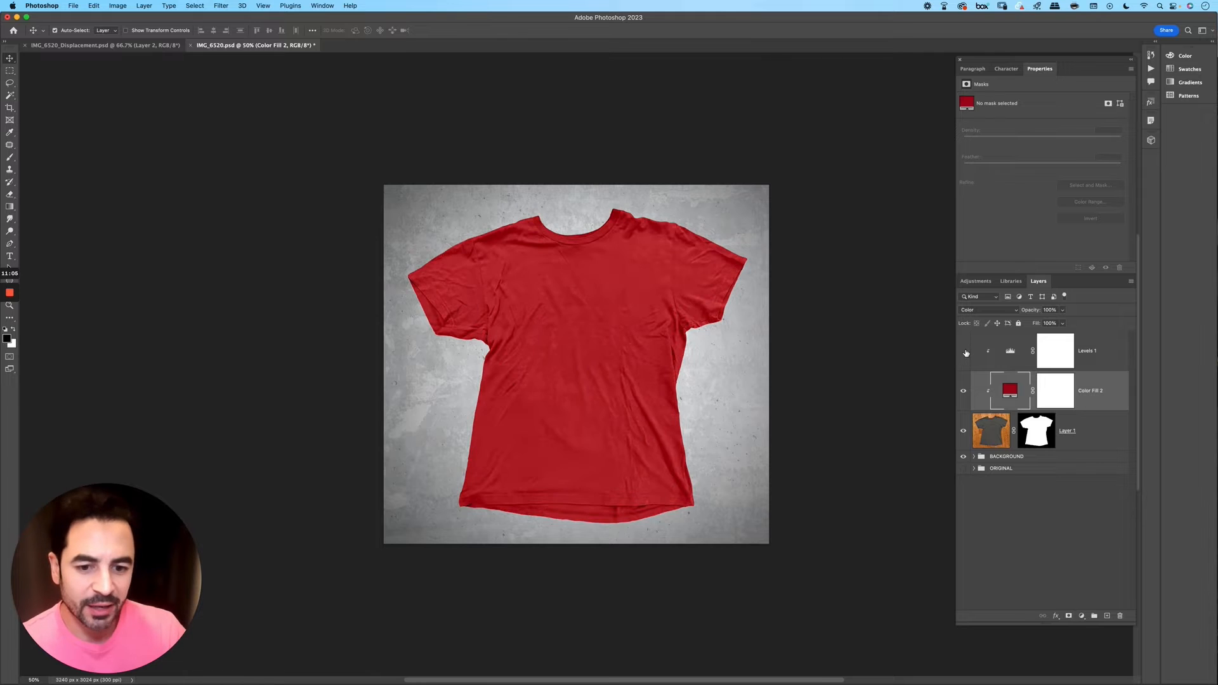
left_click(964, 352)
left_click(965, 352)
left_click(966, 354)
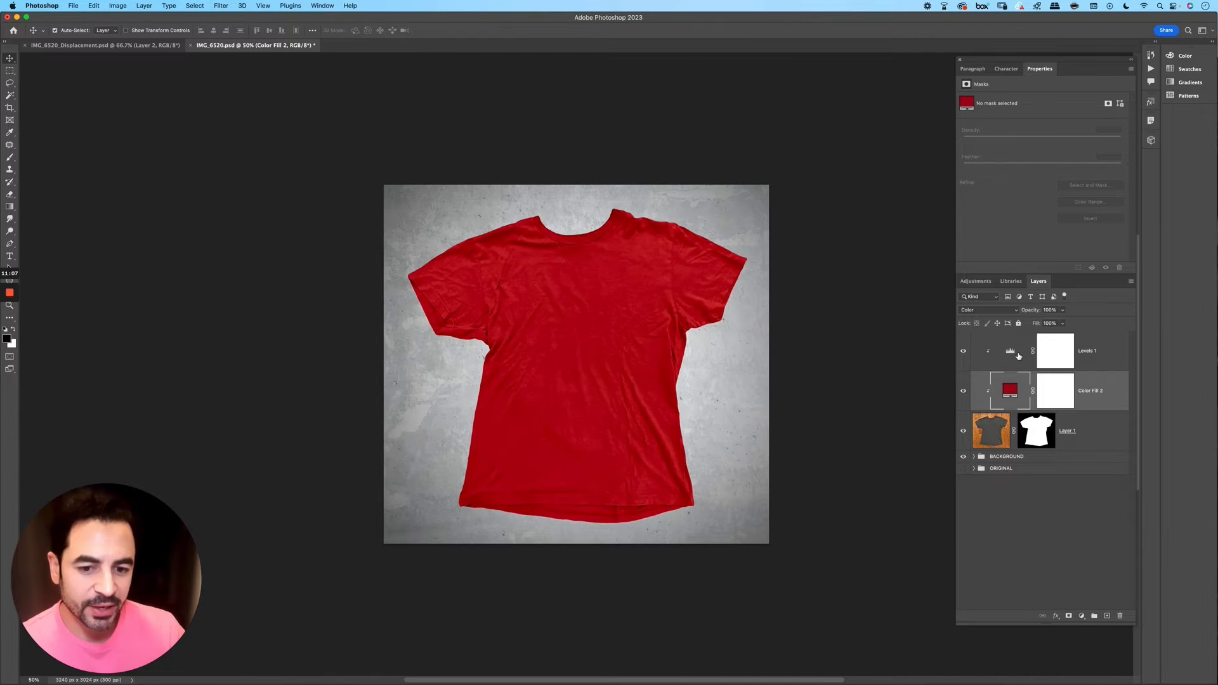
Step: Rename the masked shirt layer as T-SHIRT BASE
double_click(1068, 431)
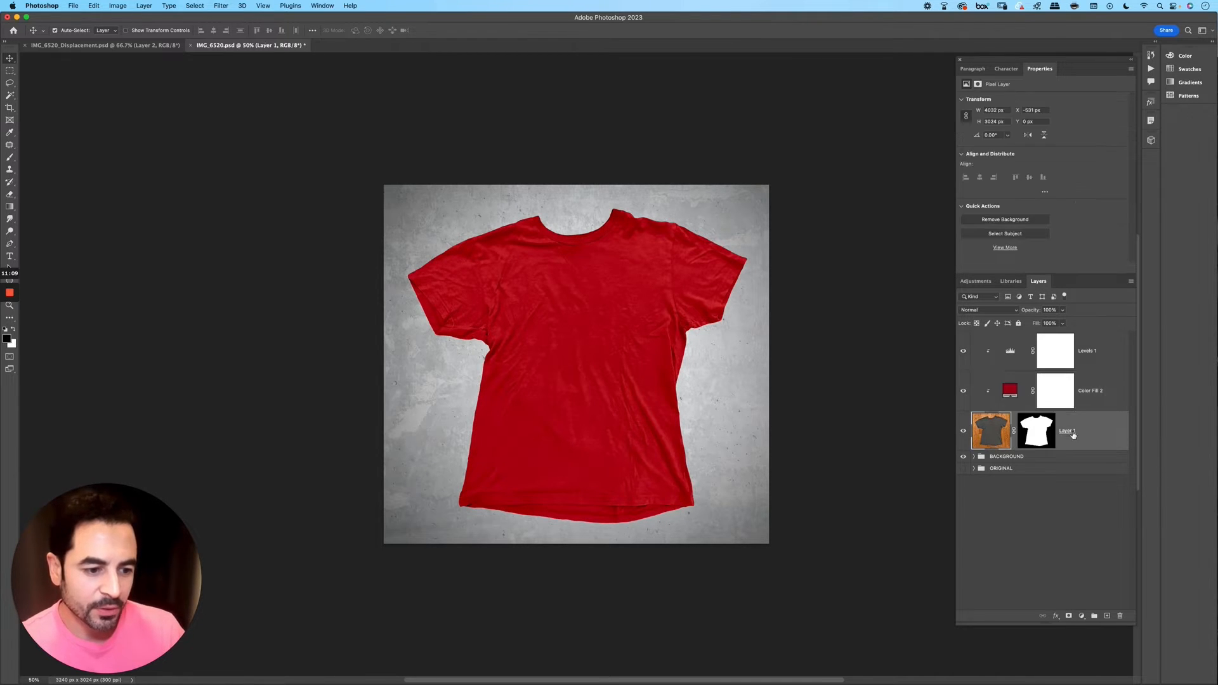
type("T")
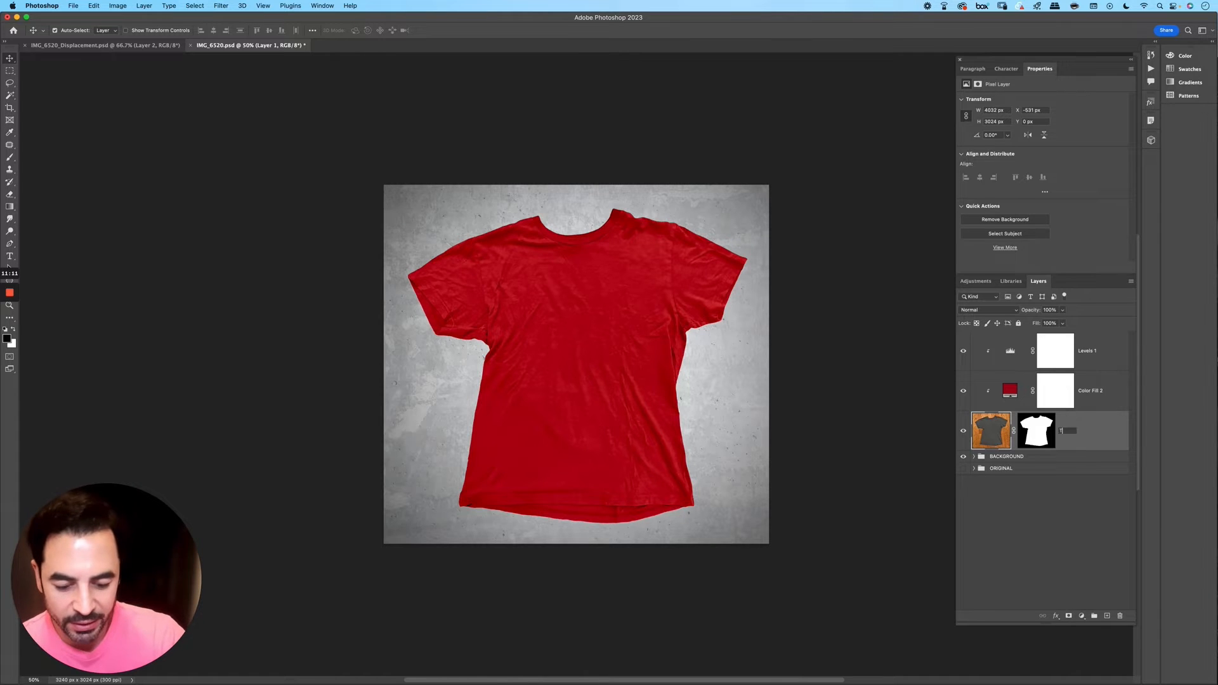
type("-SHIRT BASE")
key("Return")
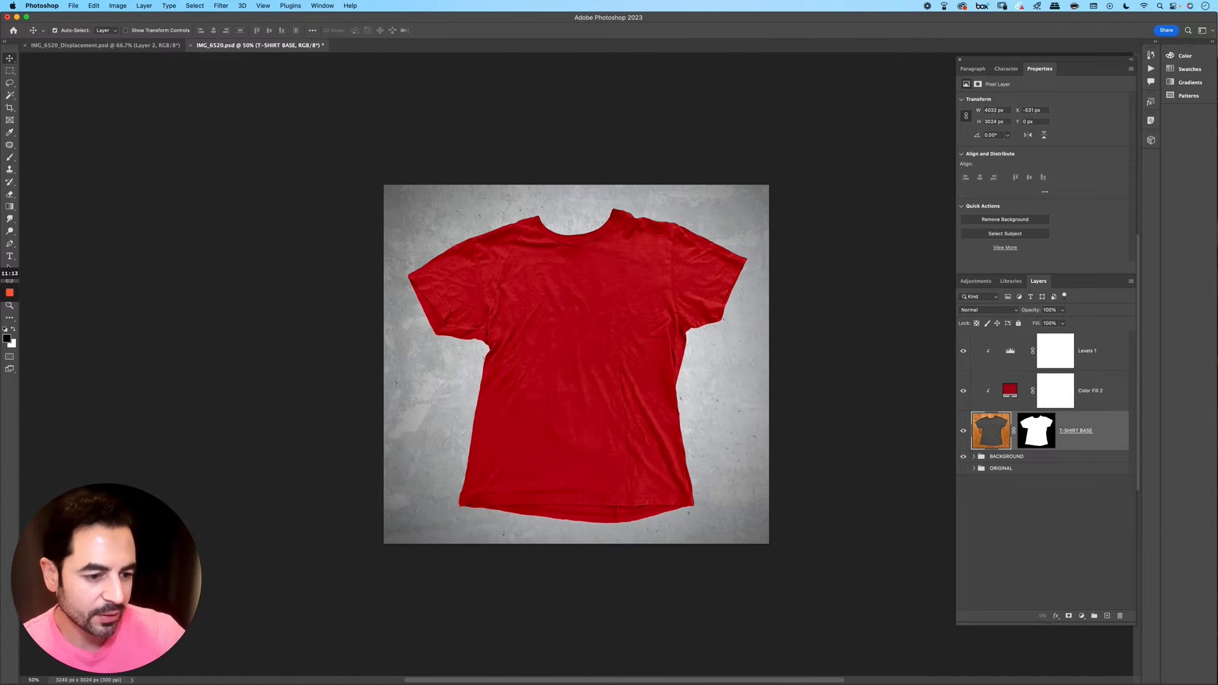
Step: Try a clipped Black & White adjustment above the T-SHIRT BASE layer, delete it, and briefly view the base layer alone
left_click(1082, 616)
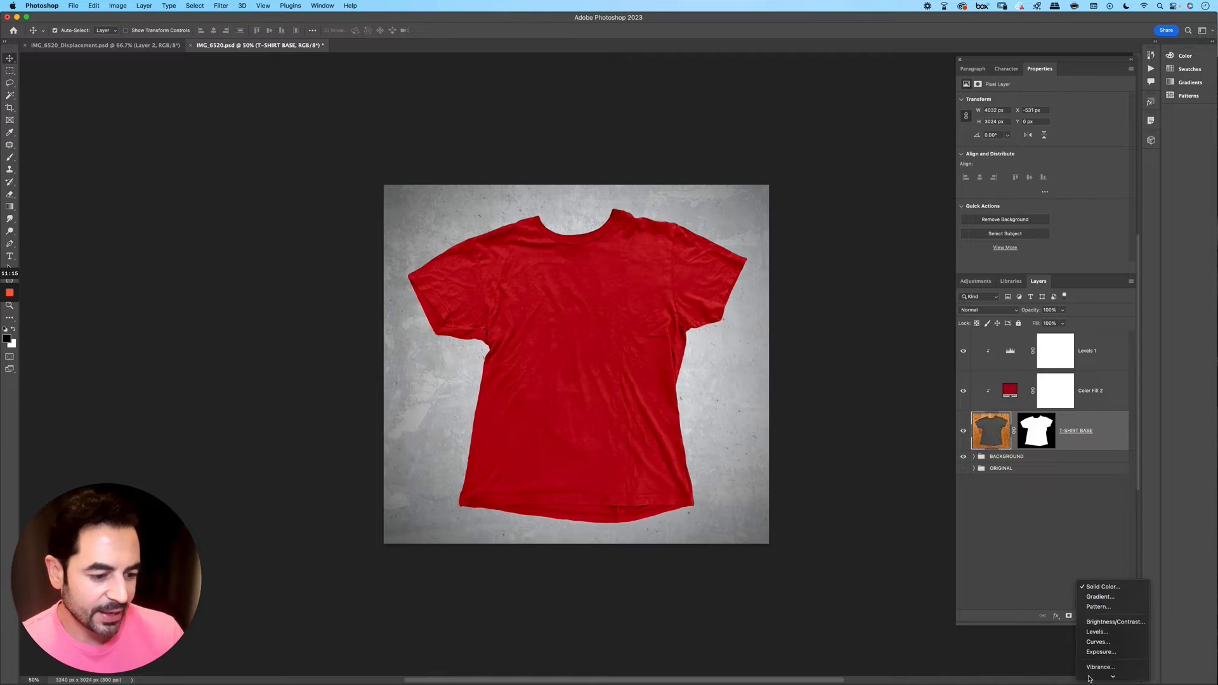
left_click(1102, 617)
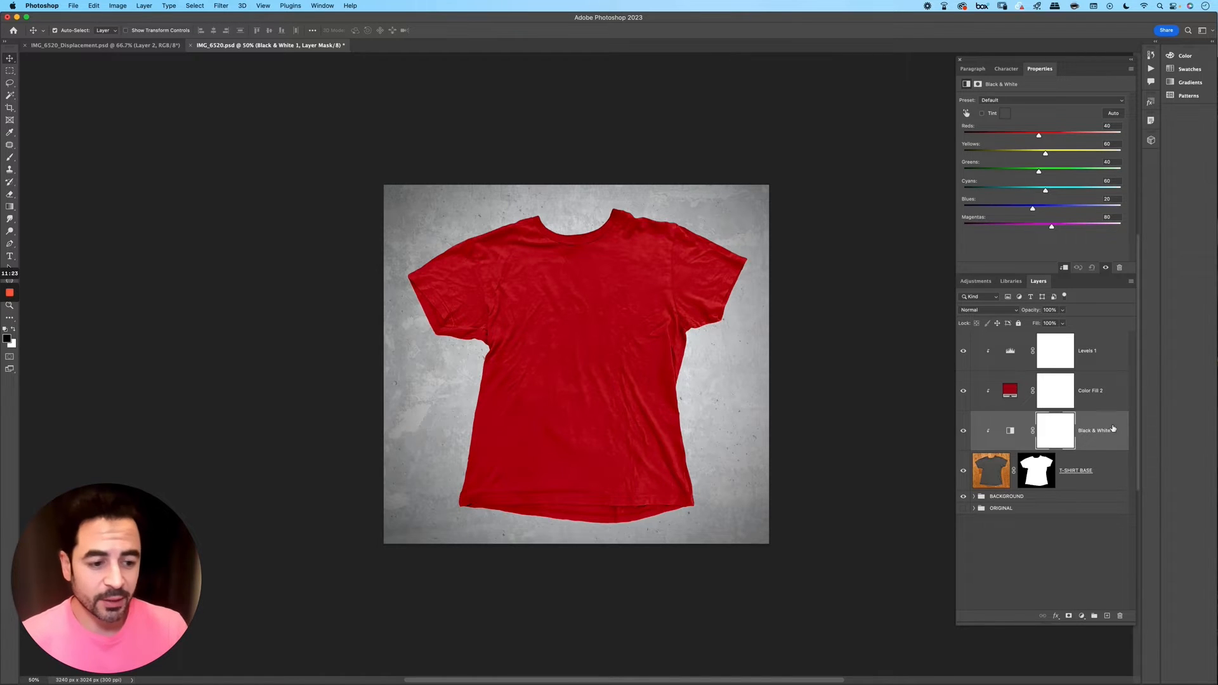
left_click_drag(1113, 428, 1119, 615)
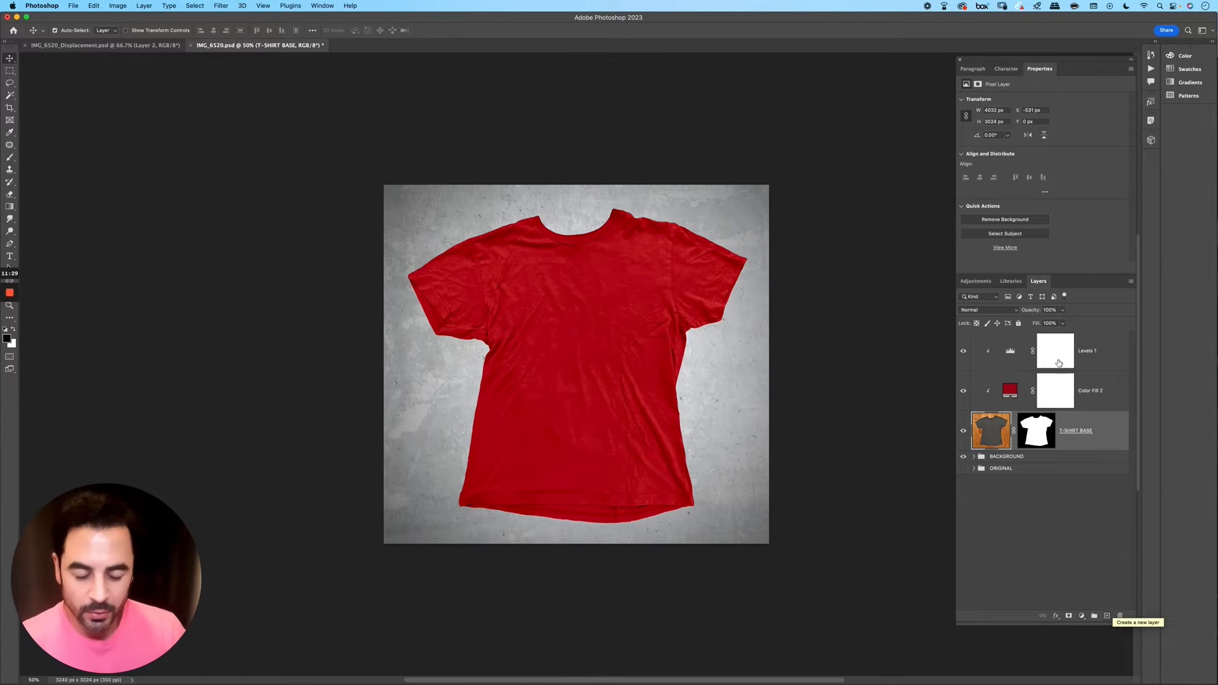
left_click(965, 433, "alt")
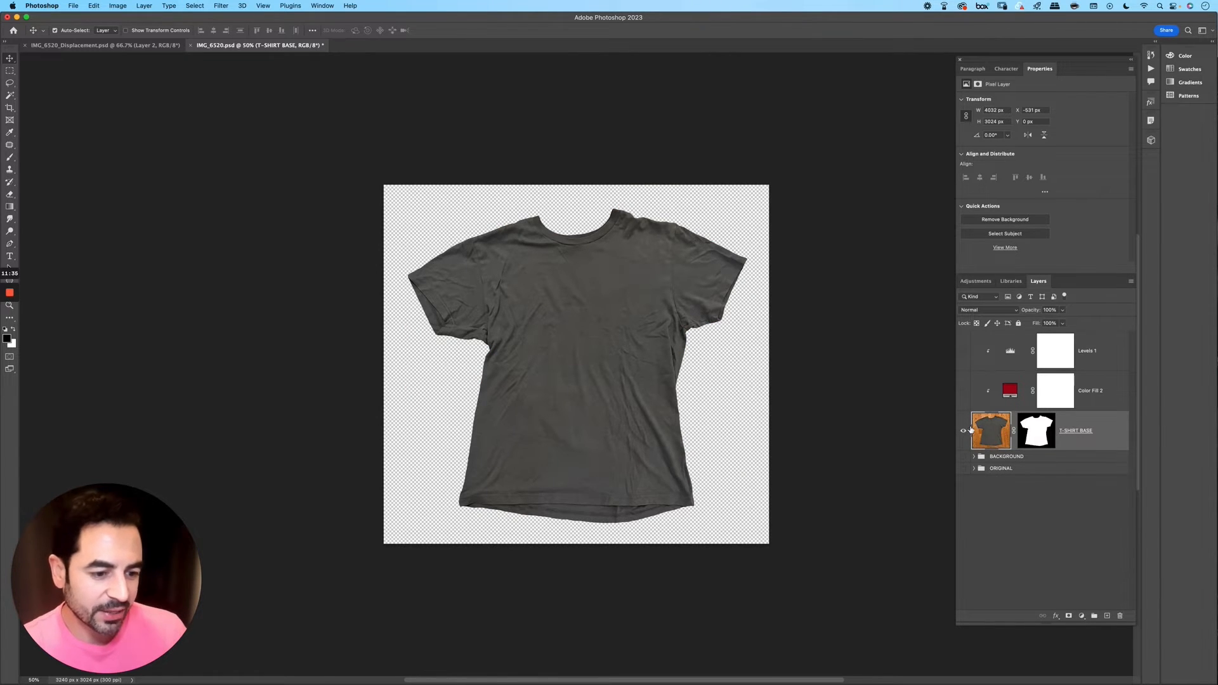
left_click(964, 432, "alt")
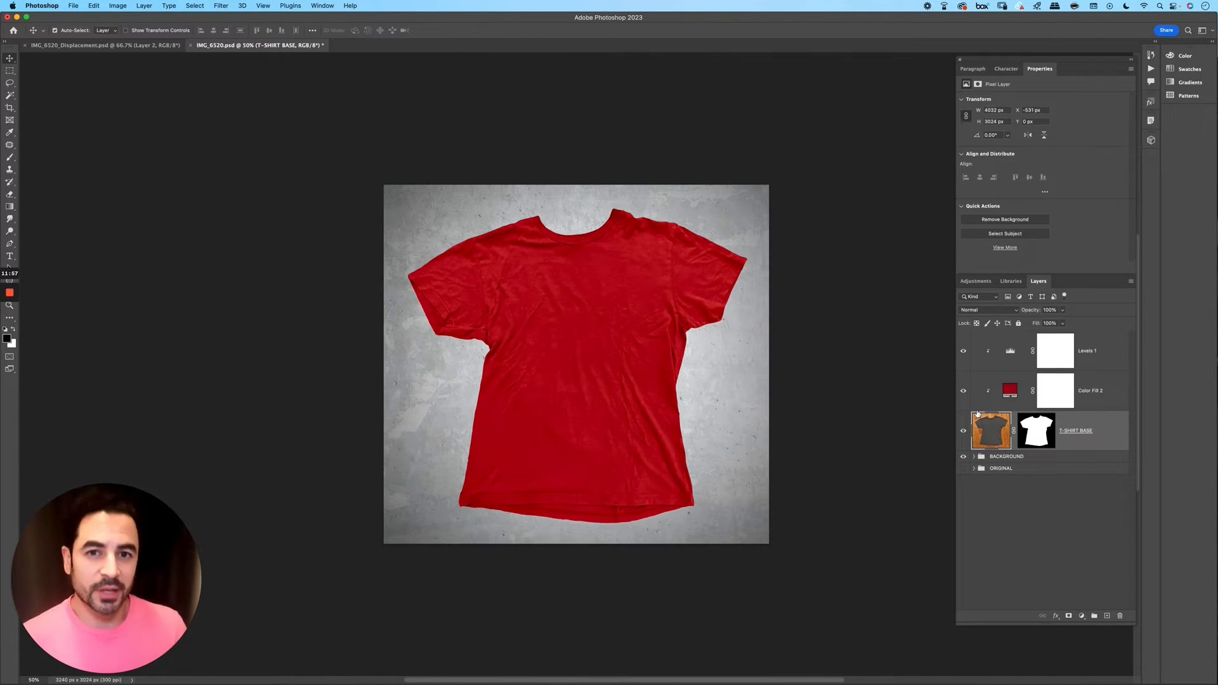
Step: Group the T-SHIRT BASE layer with its color fill and Levels adjustment, and name the group T-SHIRT
left_click(1105, 355, "shift")
key("super+g")
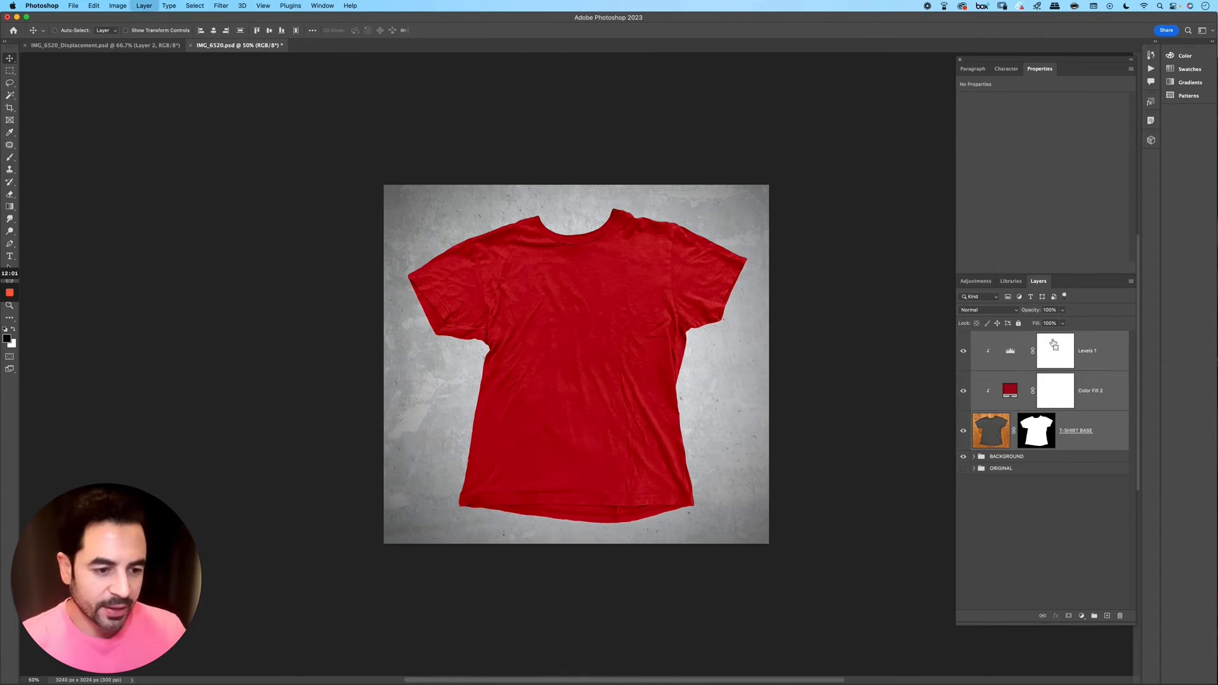
double_click(998, 337)
type("T")
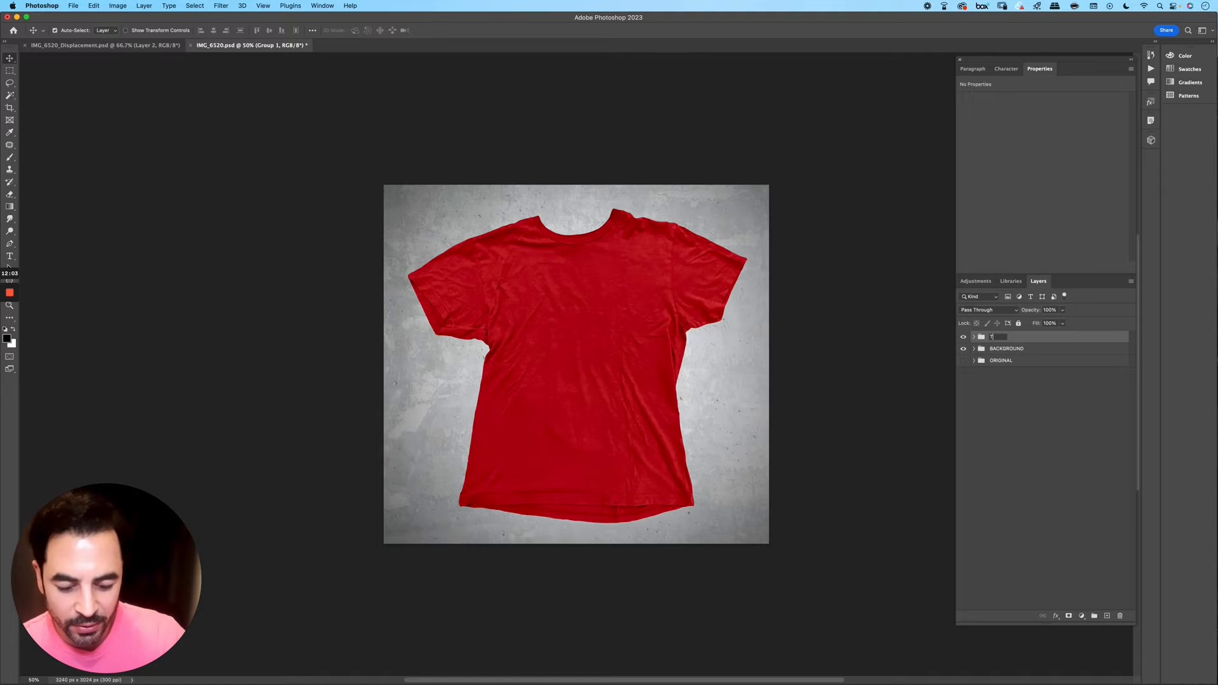
type("-SHIRT")
key("Return")
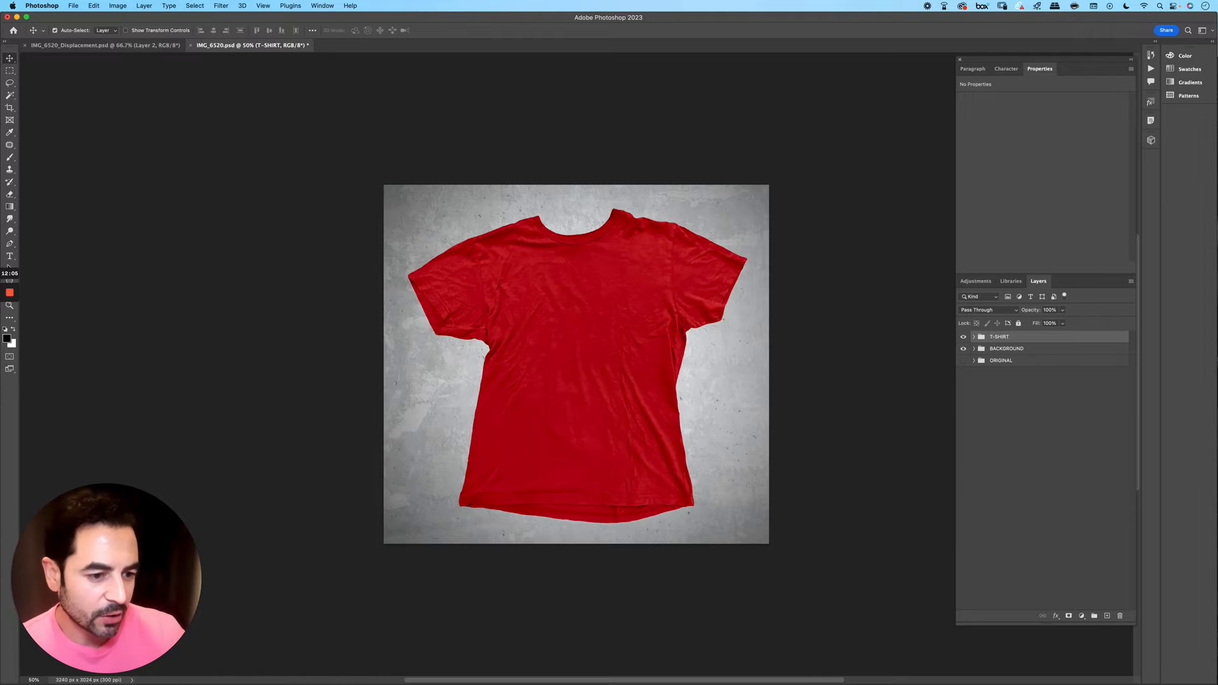
Step: Add white text reading Mockup in the Againts Regular font on a new layer above the T-SHIRT group, across the shirt's chest
left_click(1107, 616)
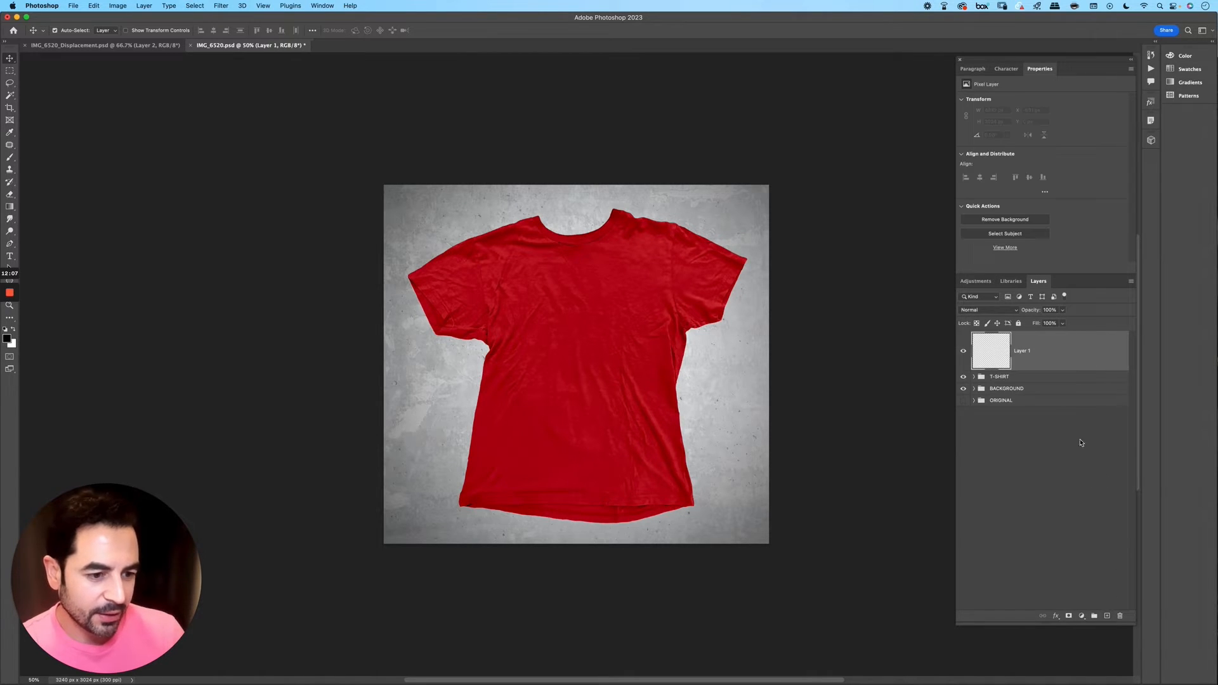
key("t")
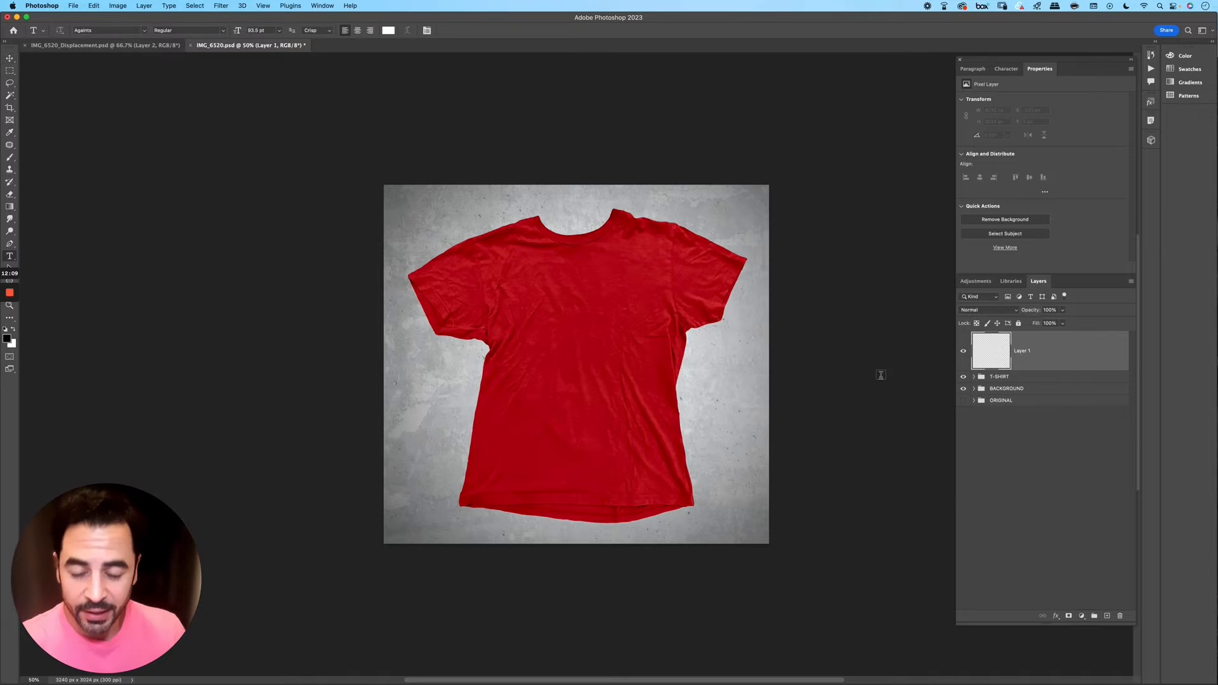
key("x")
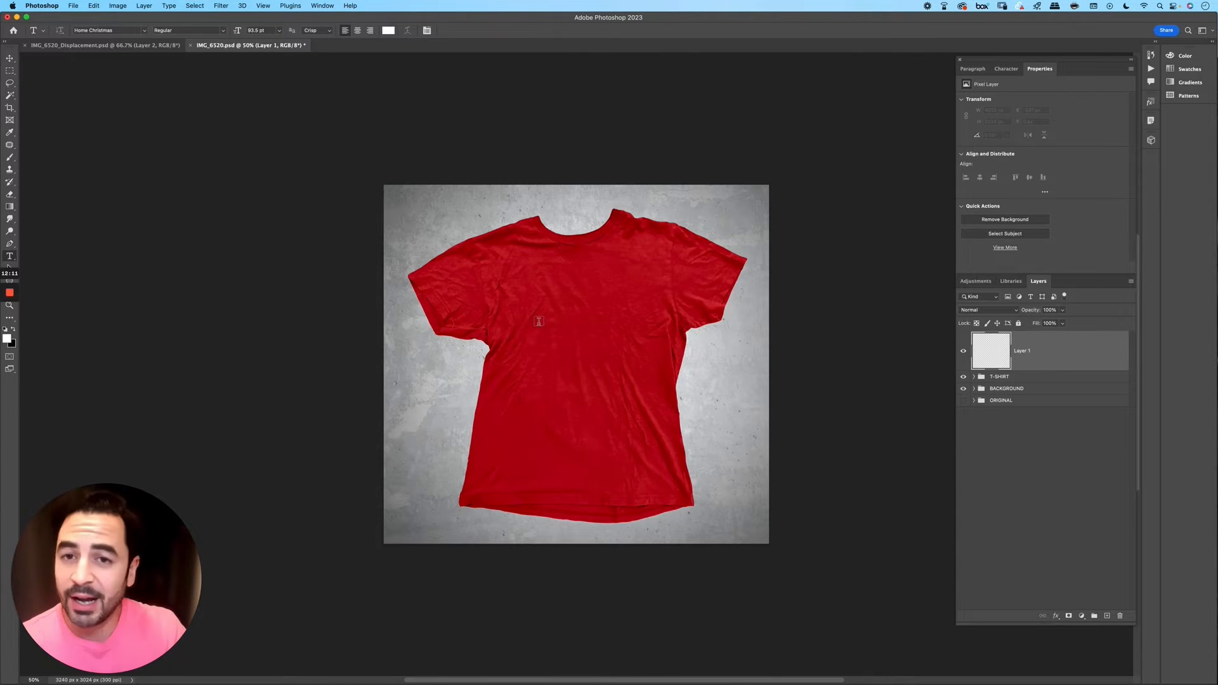
left_click(541, 320)
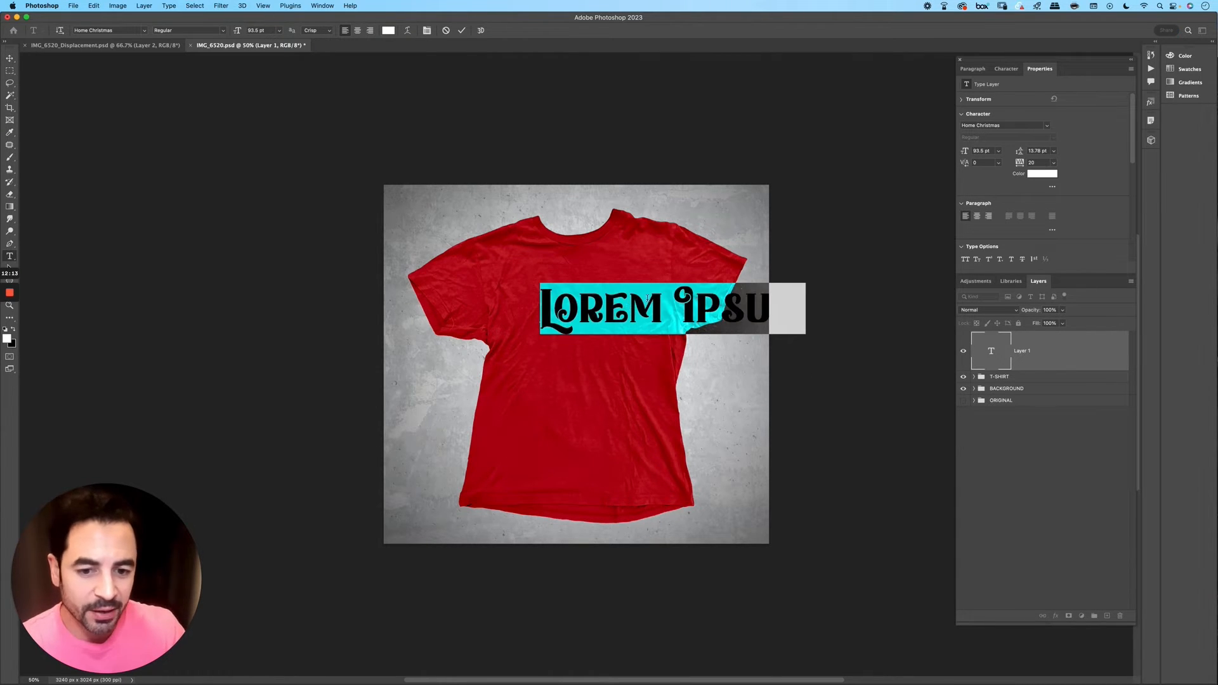
left_click(1004, 126)
type("again")
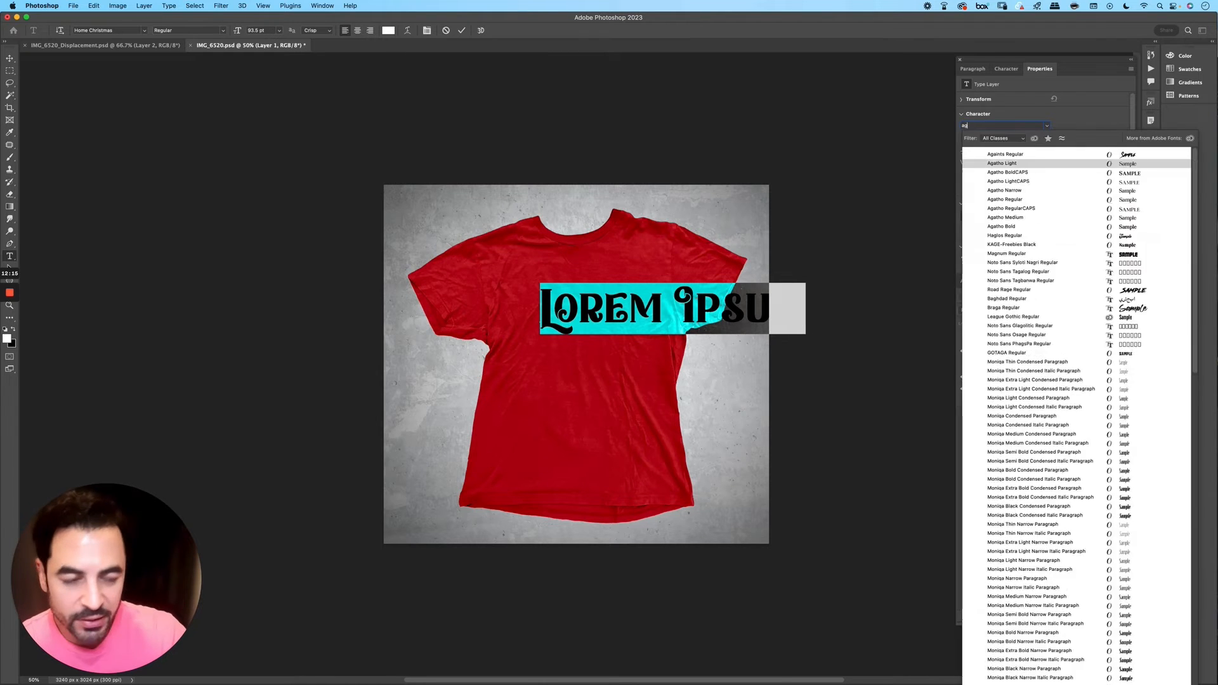
left_click(1015, 156)
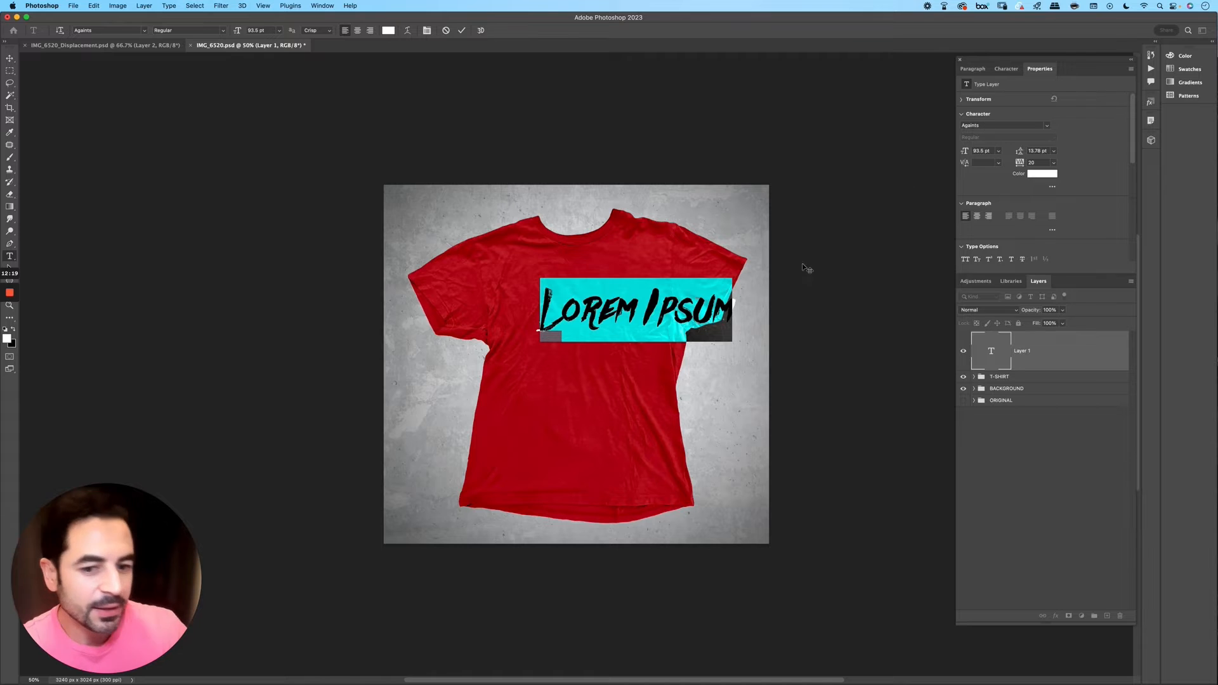
left_click(714, 314)
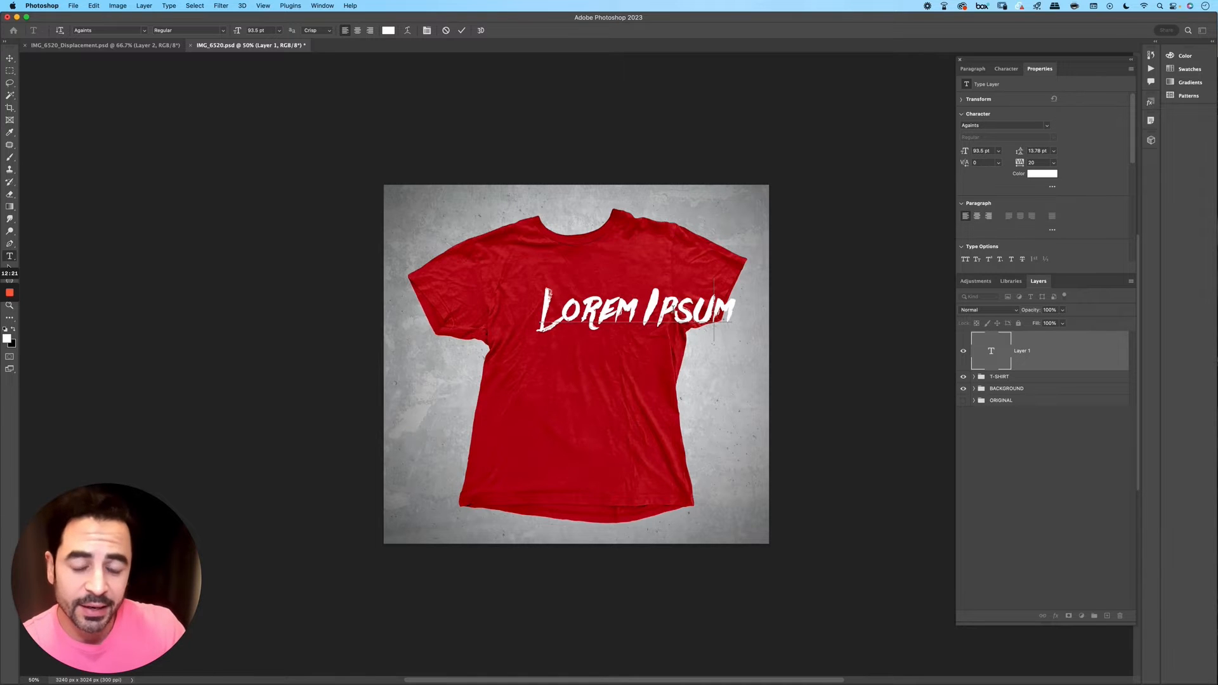
key("super+a")
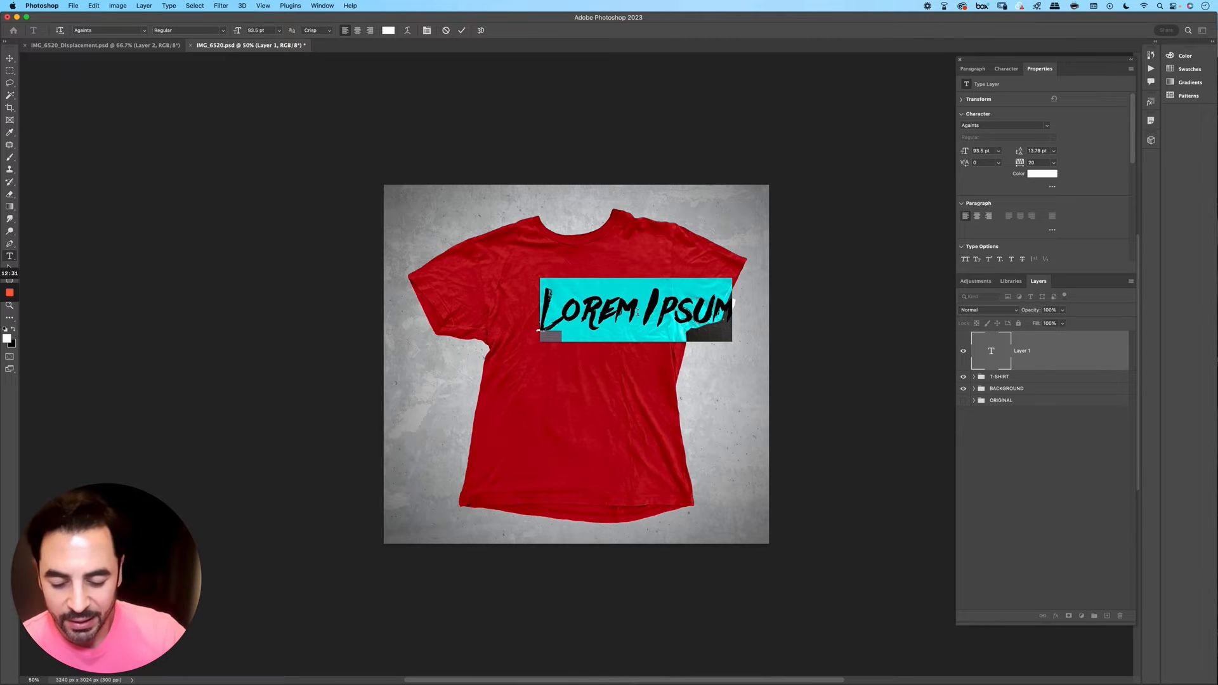
type("Mockup")
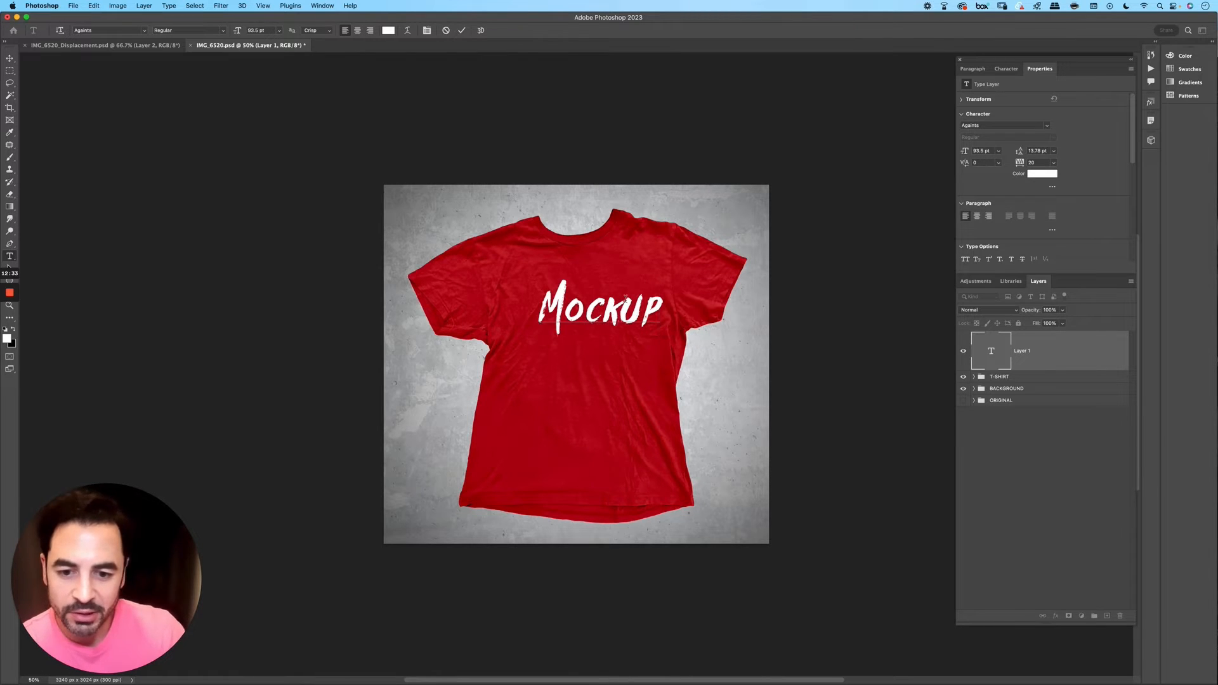
left_click(10, 57)
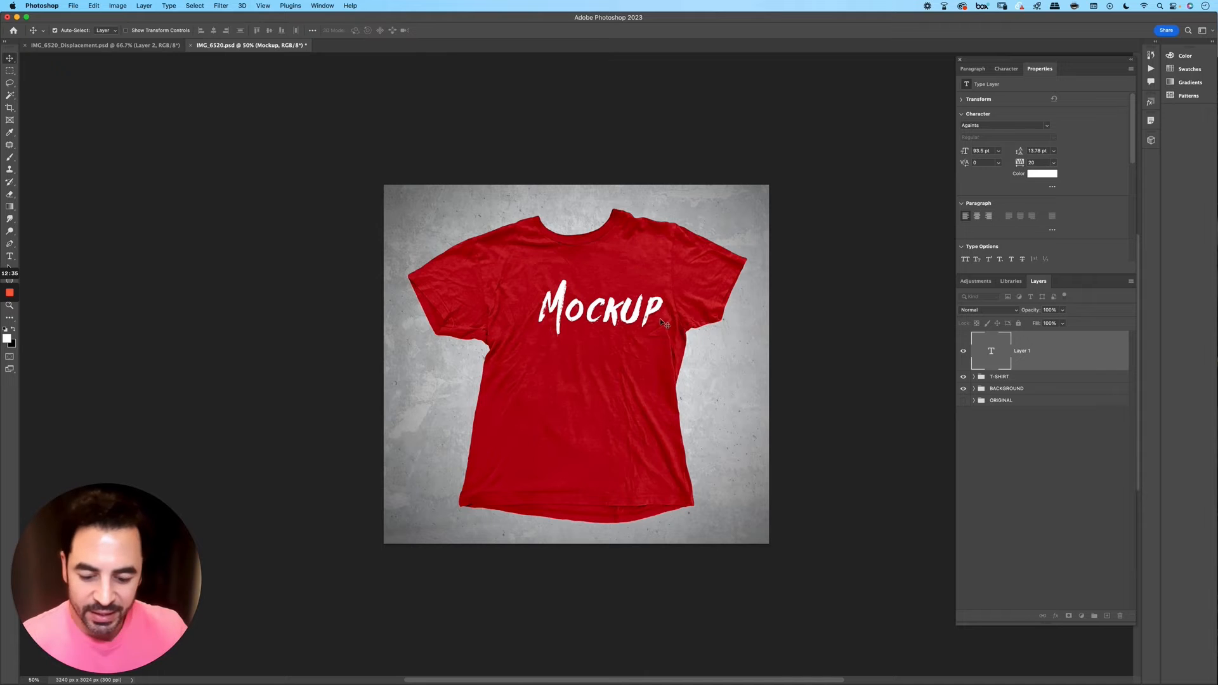
Step: Move the Mockup text slightly down and left so it sits centered on the shirt's chest
key("super+t")
left_click_drag(639, 309, 623, 324)
key("Return")
Step: Tighten the kerning pair by pair between the letters of the Mockup text and commit the edit
key("super+plus")
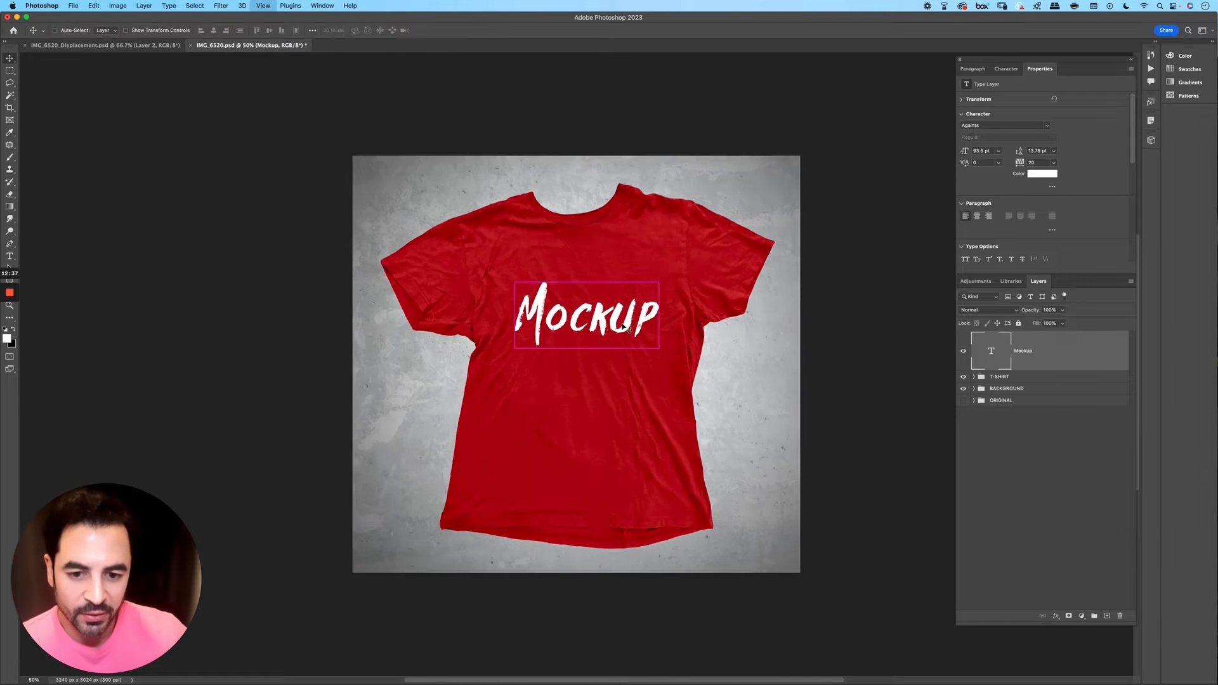
key("super+plus")
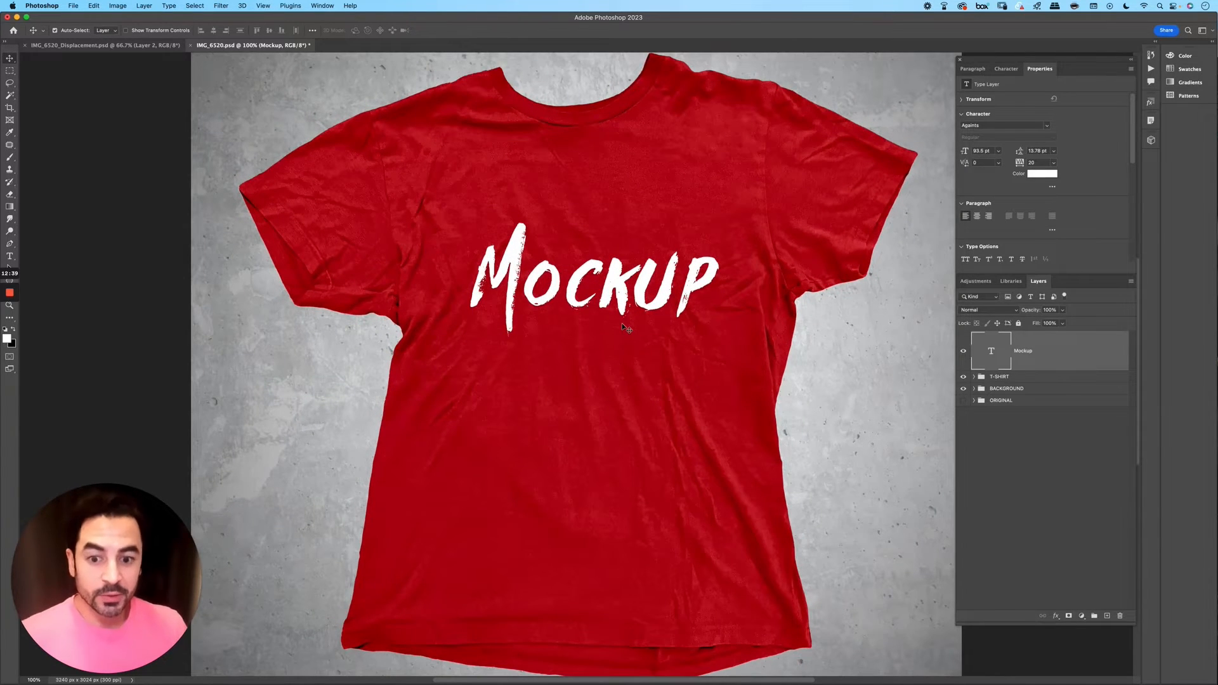
key("t")
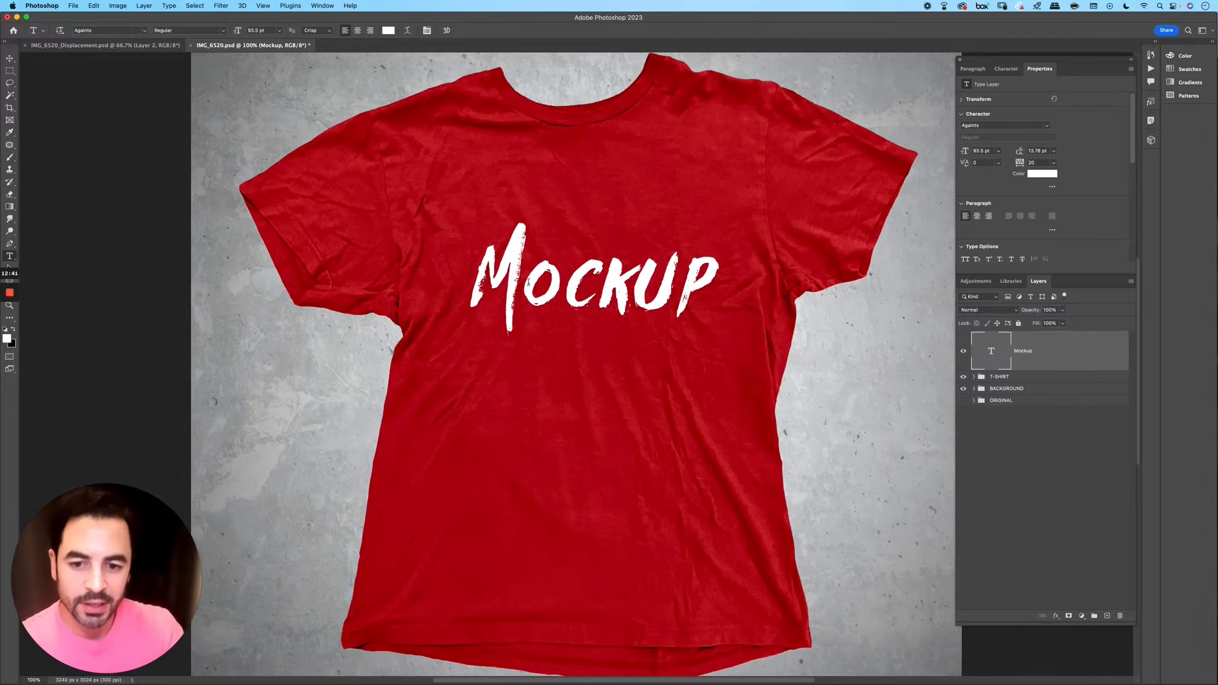
left_click(523, 285)
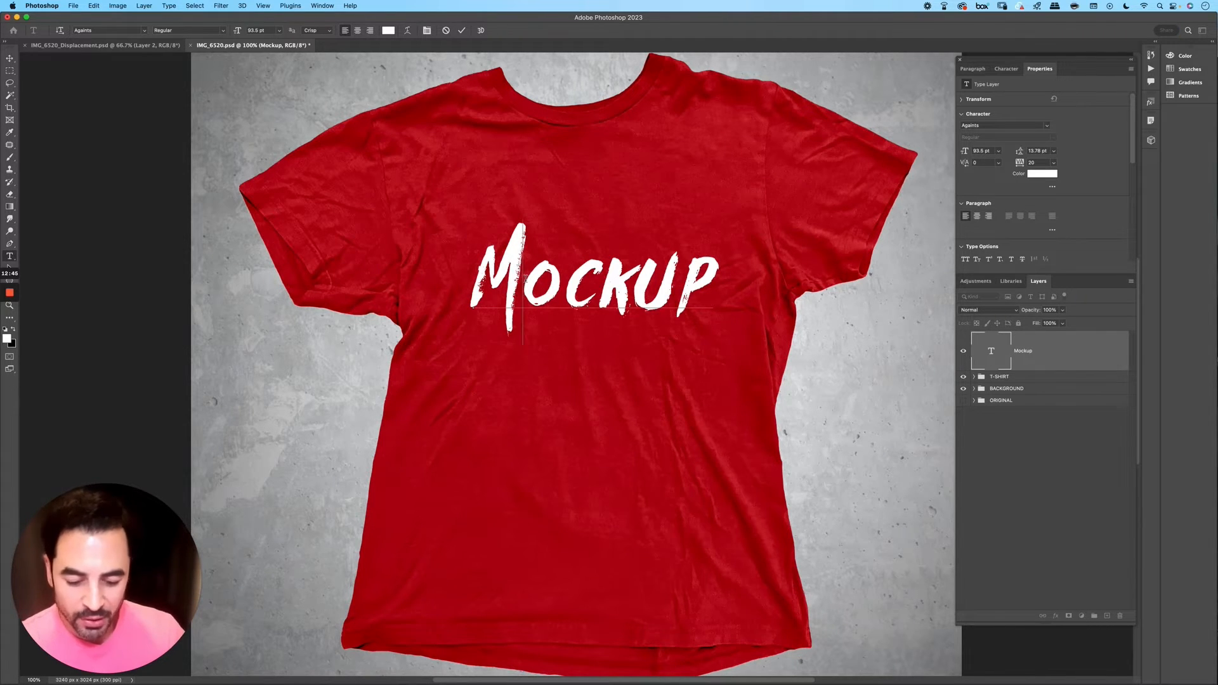
key("Right")
key("alt+Left")
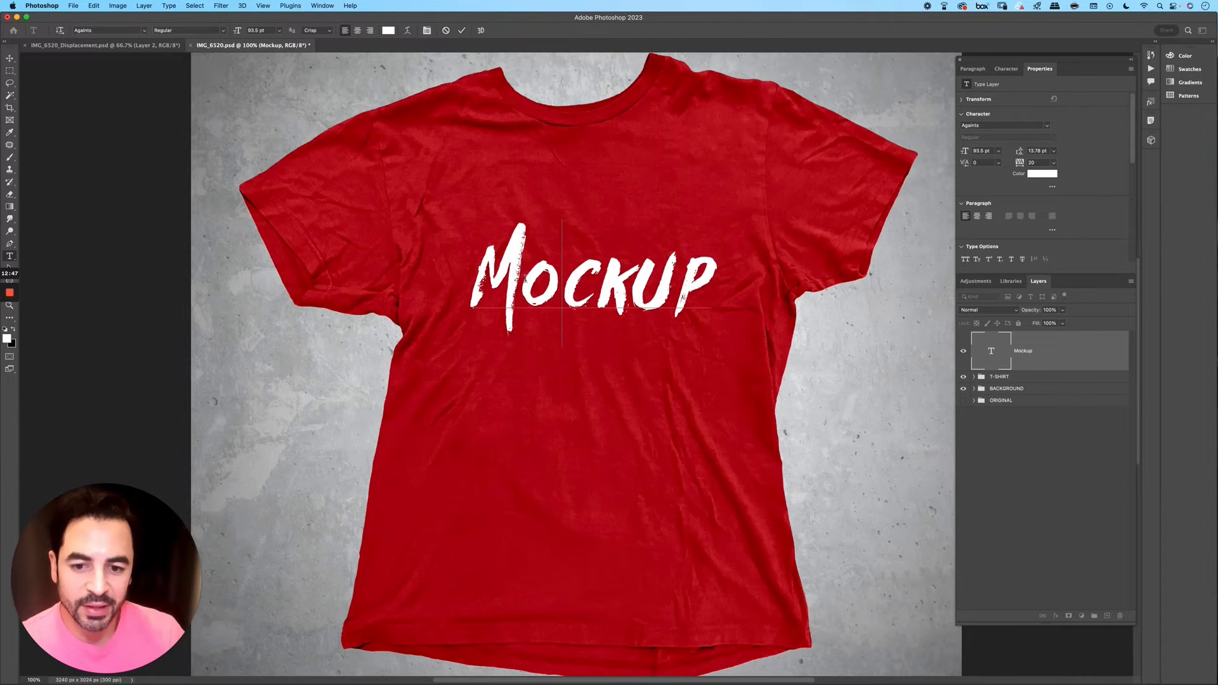
key("Right")
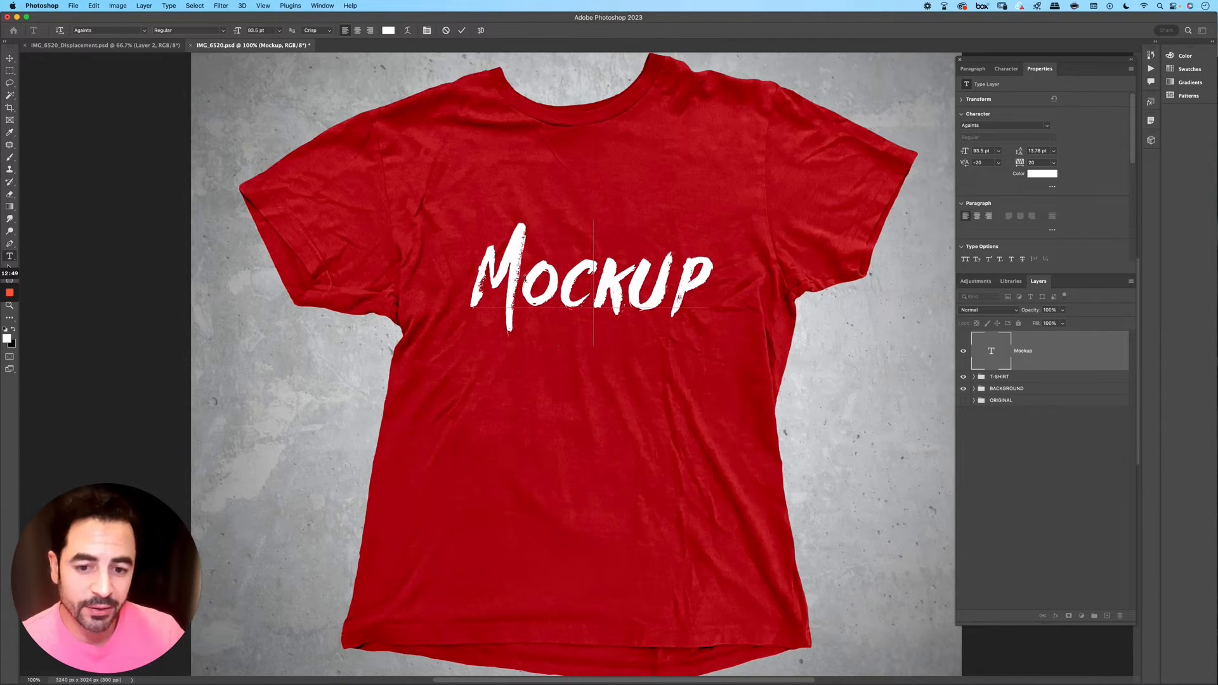
key("alt+Left")
key("Right")
key("alt+Right")
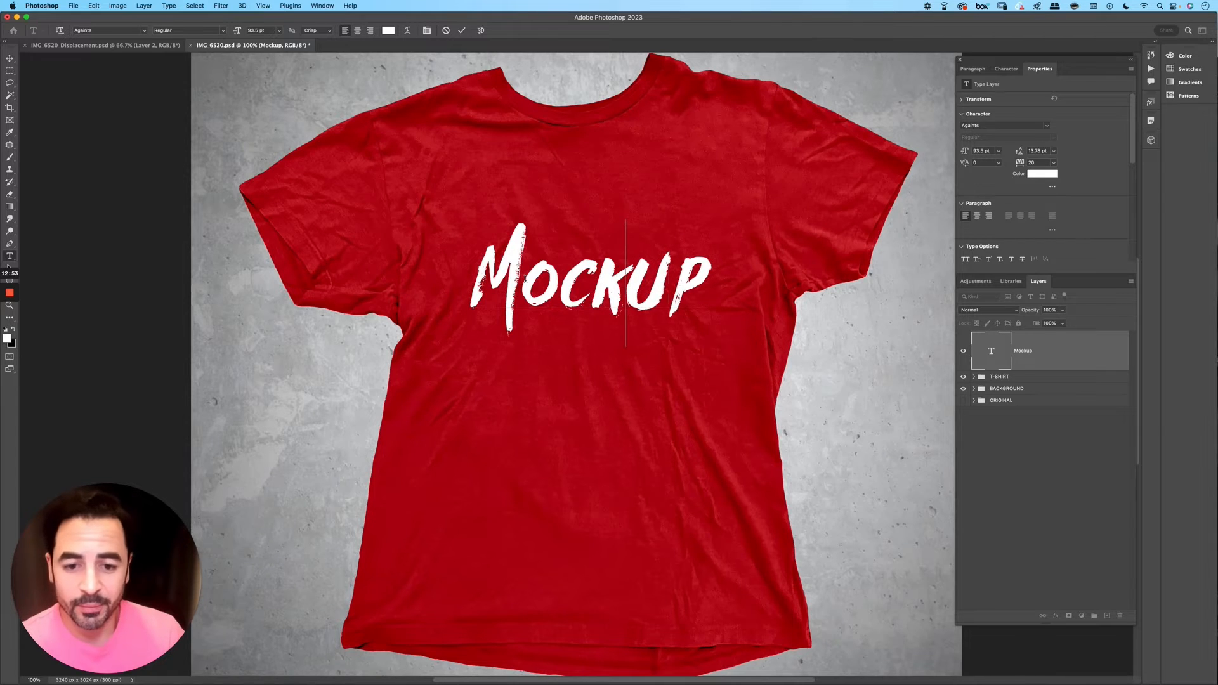
key("Right")
key("alt+Left")
key("alt+Left")
key("alt+Left")
key("alt+Left")
key("Left")
key("Left")
key("Left")
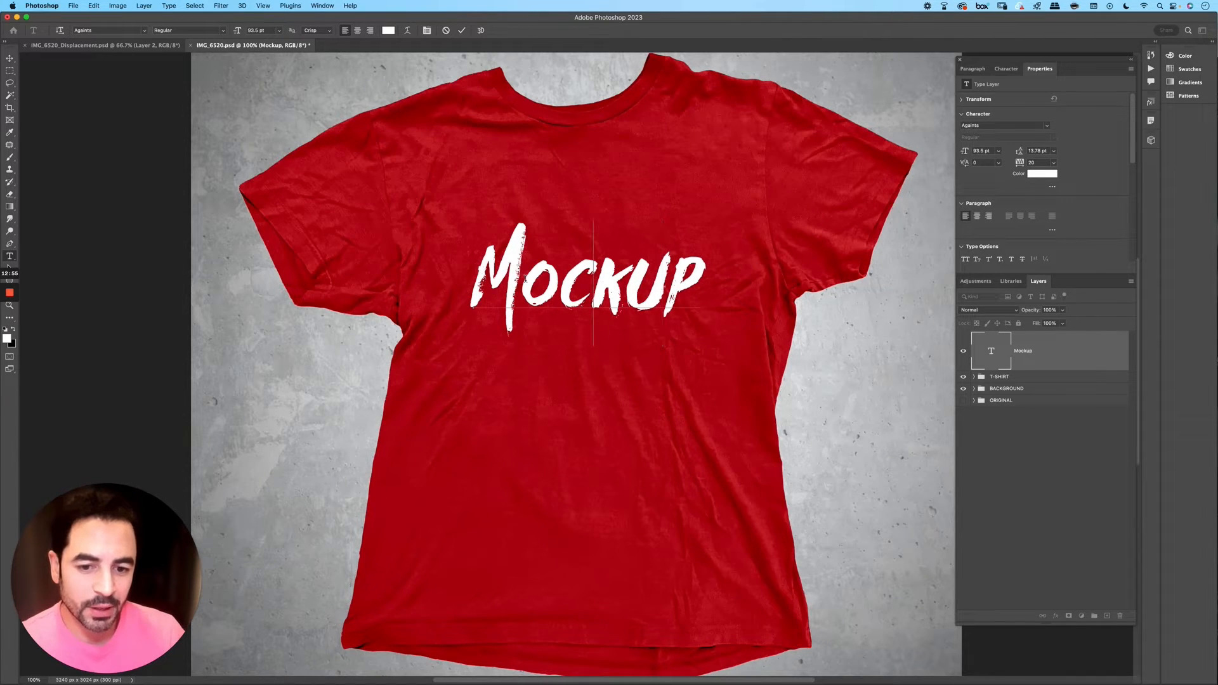
key("alt+Left")
key("Left")
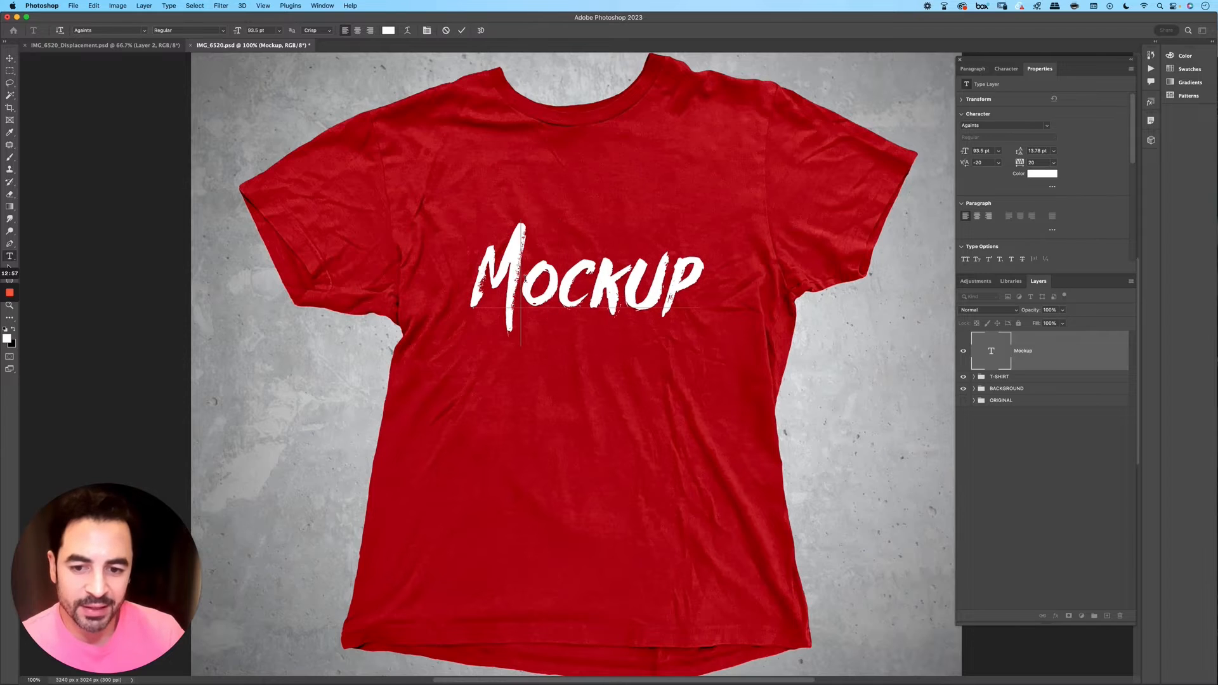
key("alt+Left")
key("Right")
key("Right")
key("Right")
key("Right")
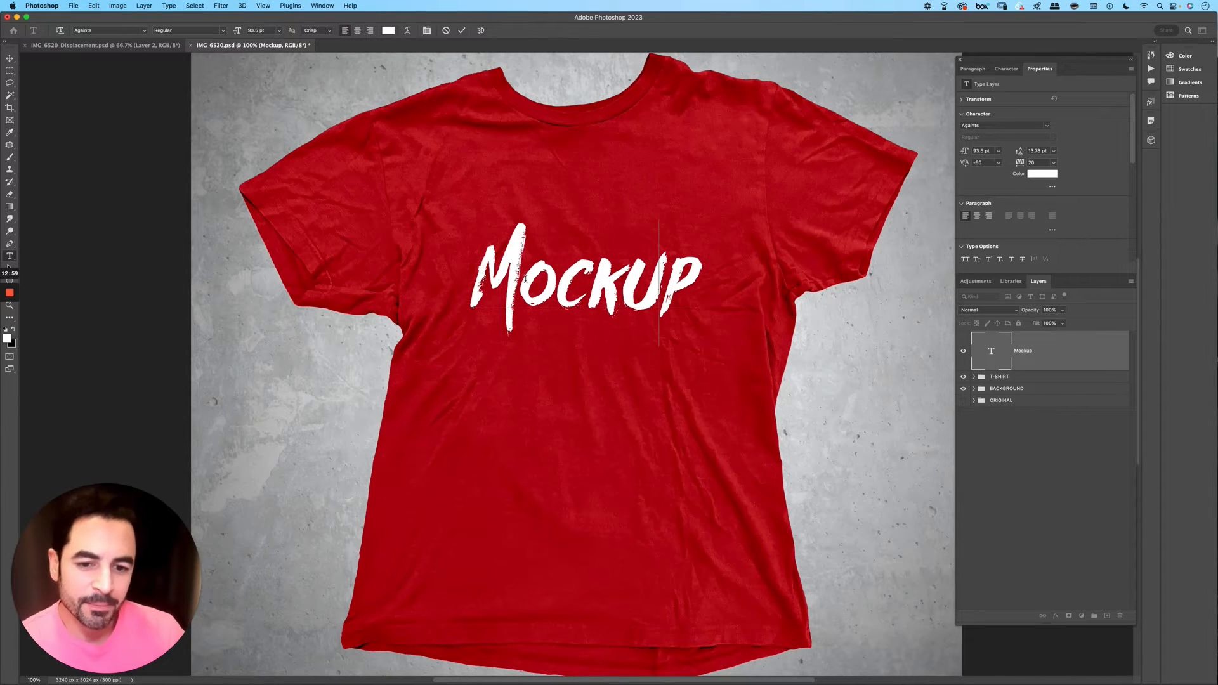
key("alt+Left")
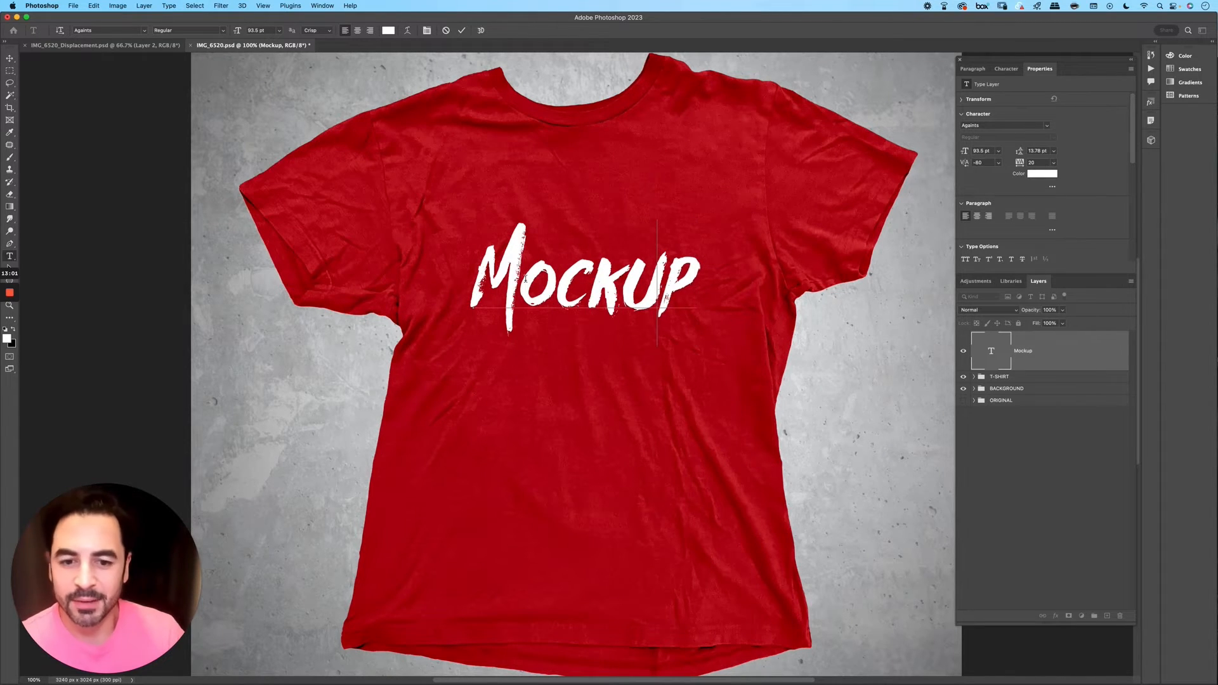
left_click(10, 58)
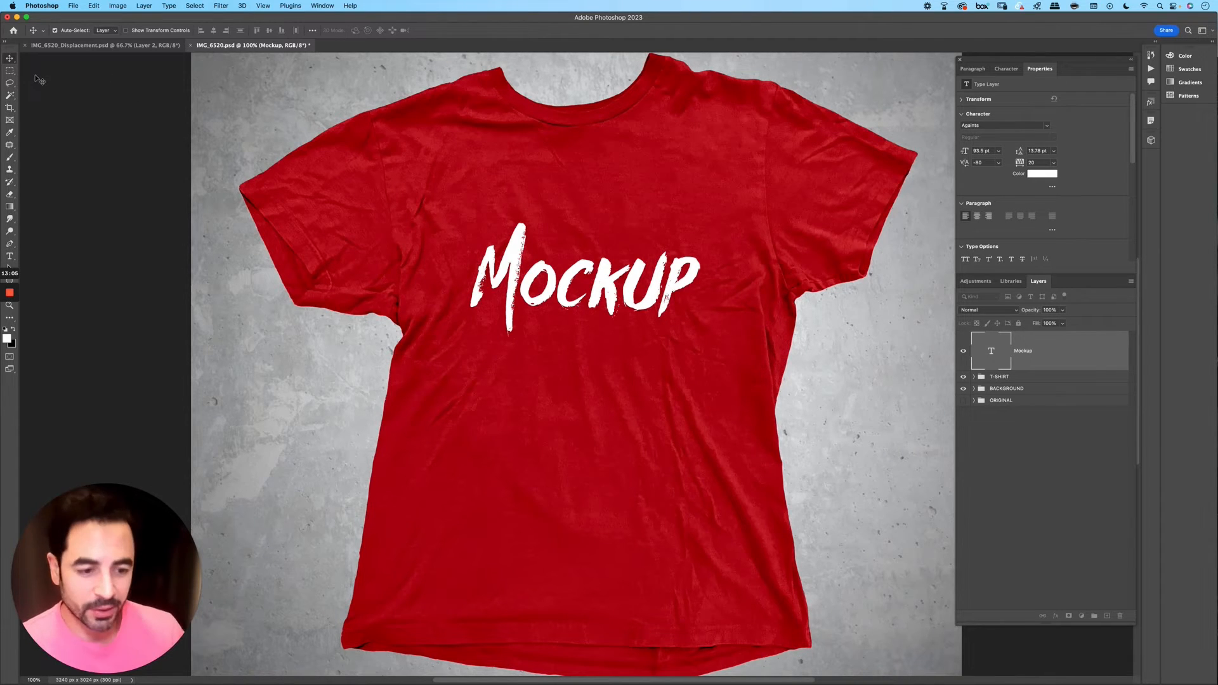
Step: Duplicate the Mockup text layer, move the copy above the original word, and replace its text with Custom
key("super+j")
key("super+t")
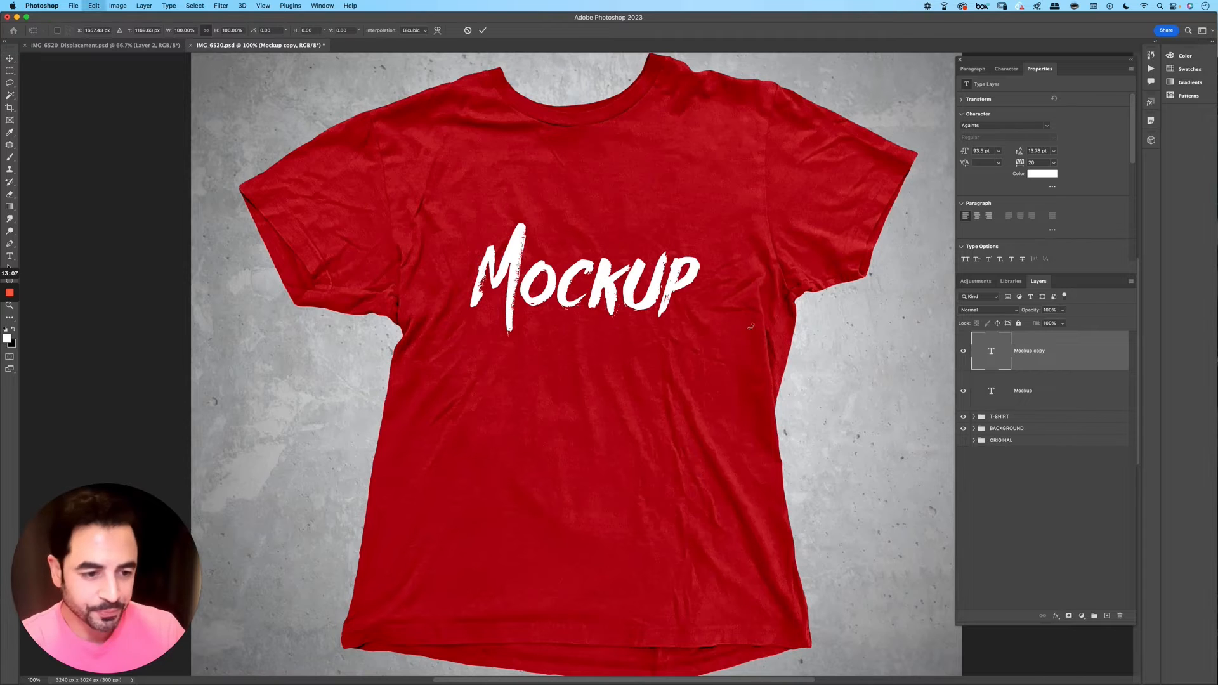
left_click_drag(673, 298, 701, 217)
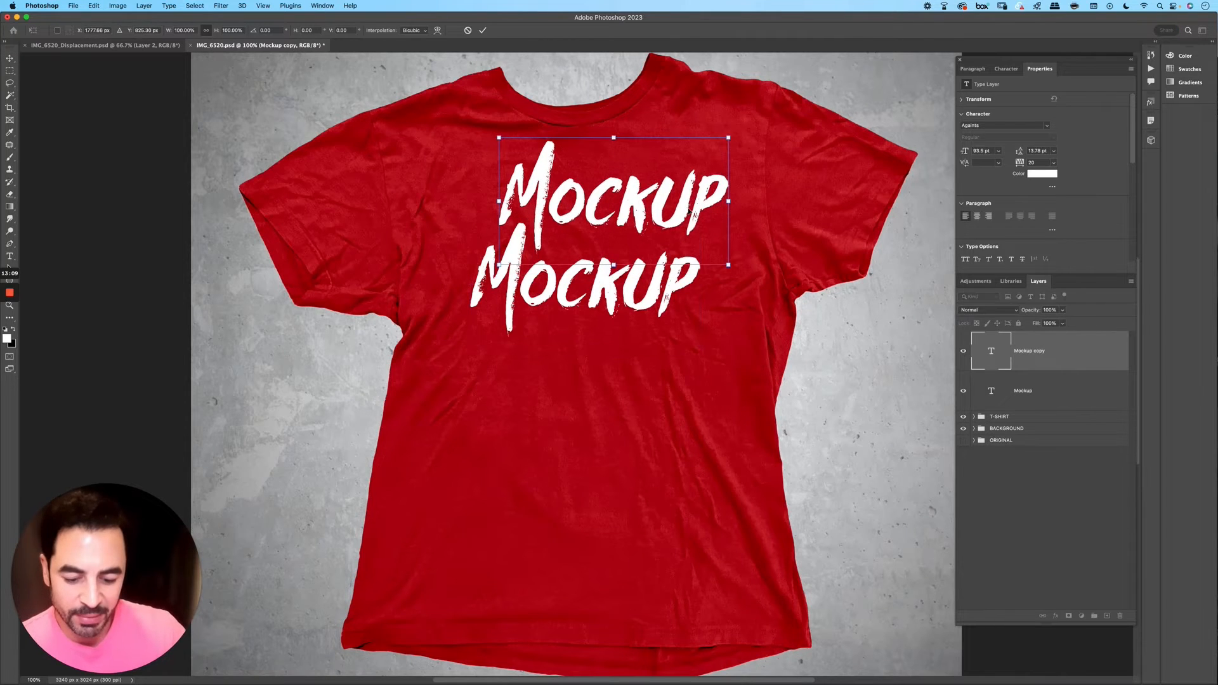
key("Return")
key("t")
left_click(621, 214)
key("super+a")
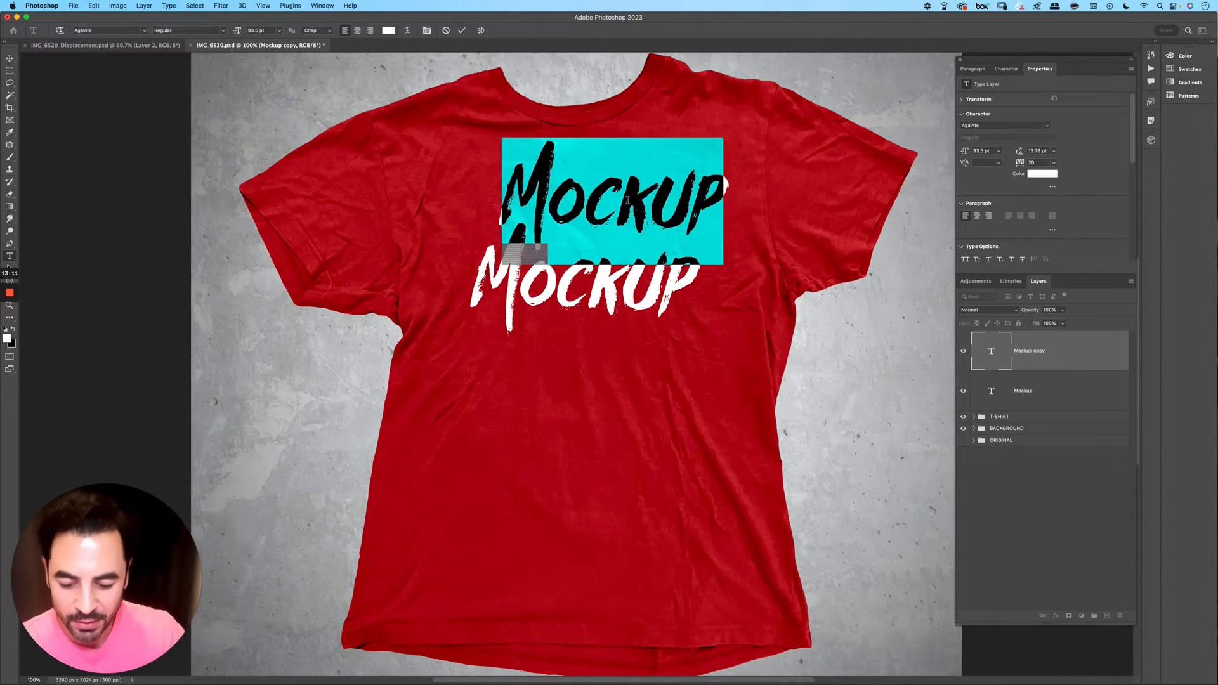
type("Tustom")
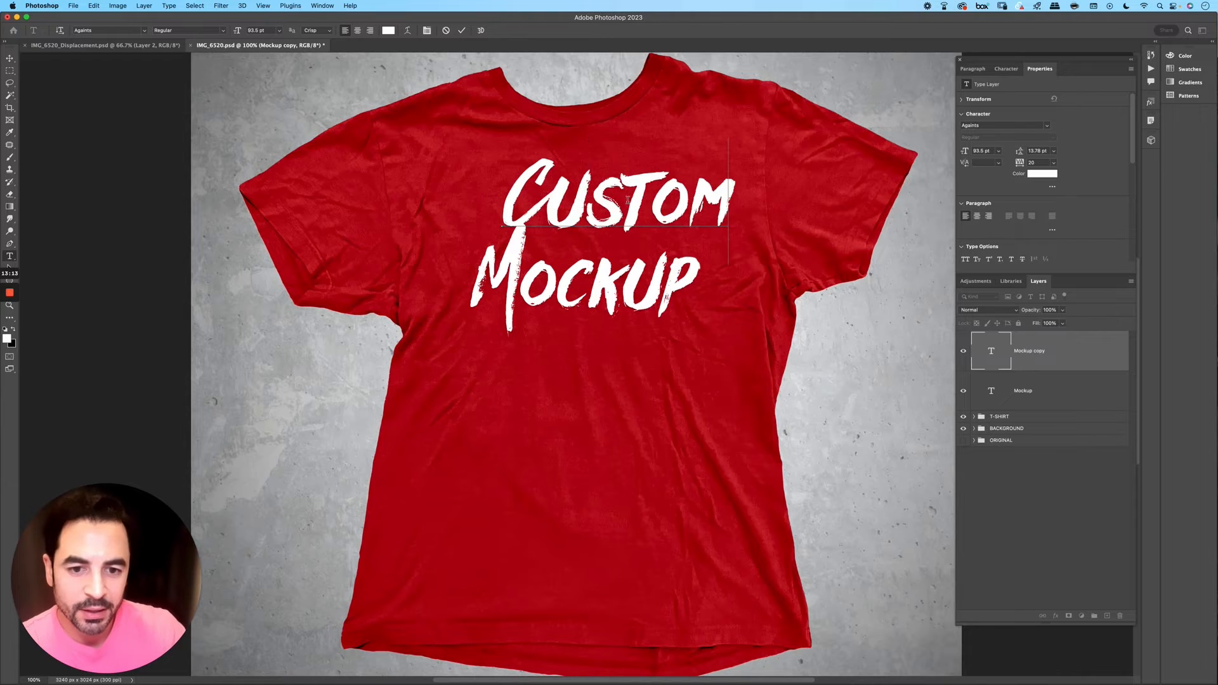
Step: Adjust the kerning pair by pair between the letters of the Custom text and commit the edit
left_click(694, 189)
key("alt+Left")
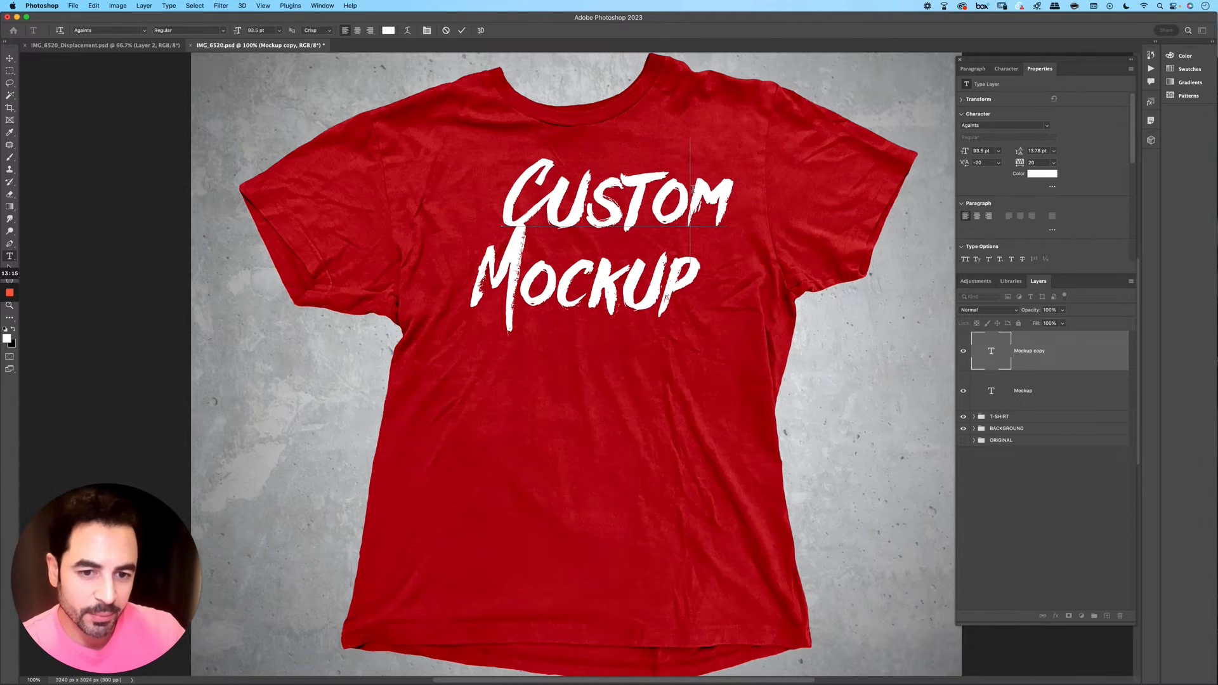
key("Left")
key("alt+Left")
key("alt+Left")
key("Left")
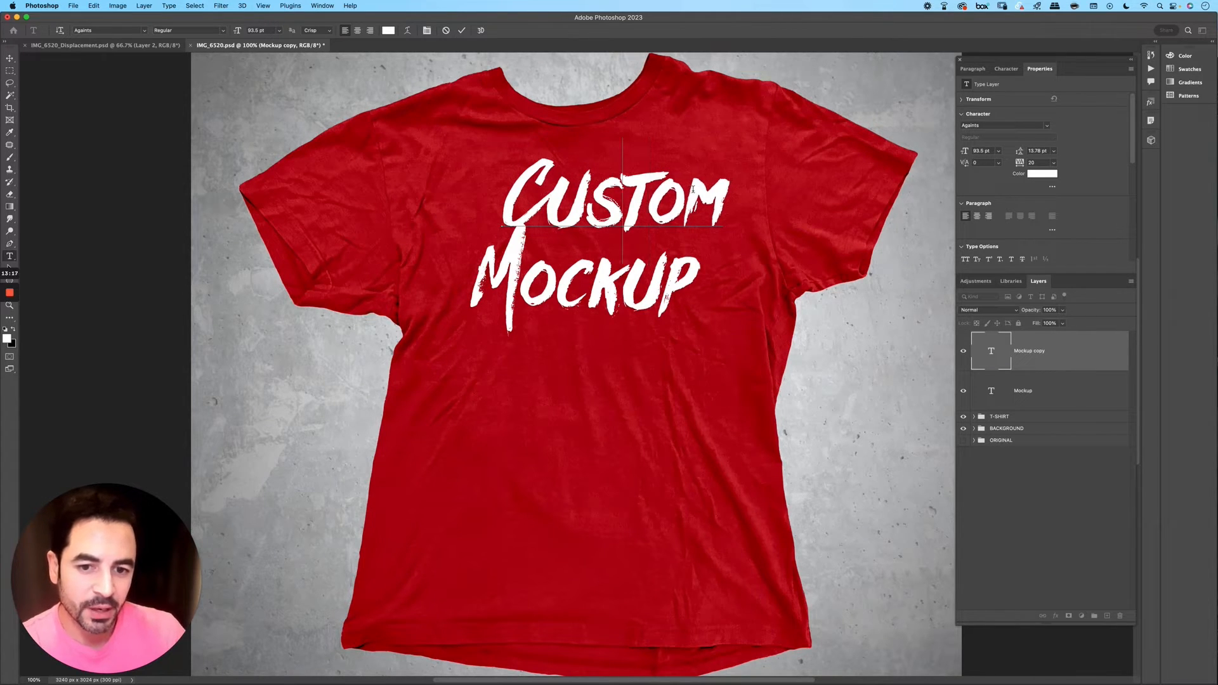
key("alt+Right")
key("Left")
key("Left")
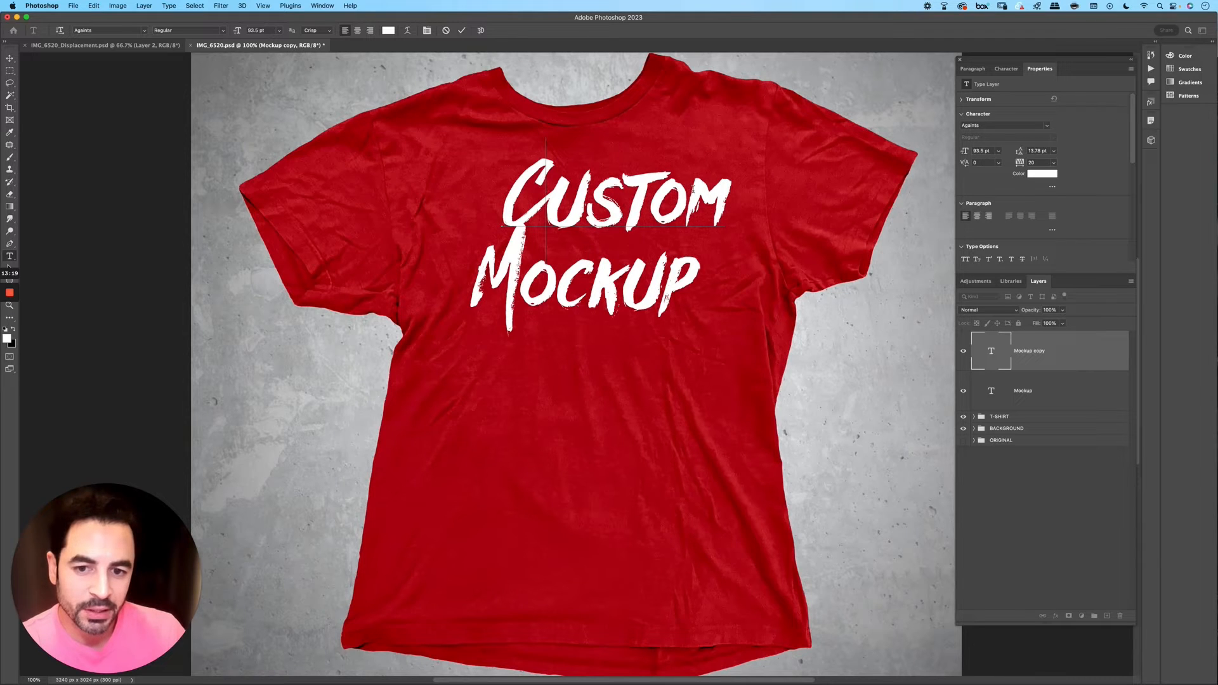
key("alt+Right")
key("alt+Right")
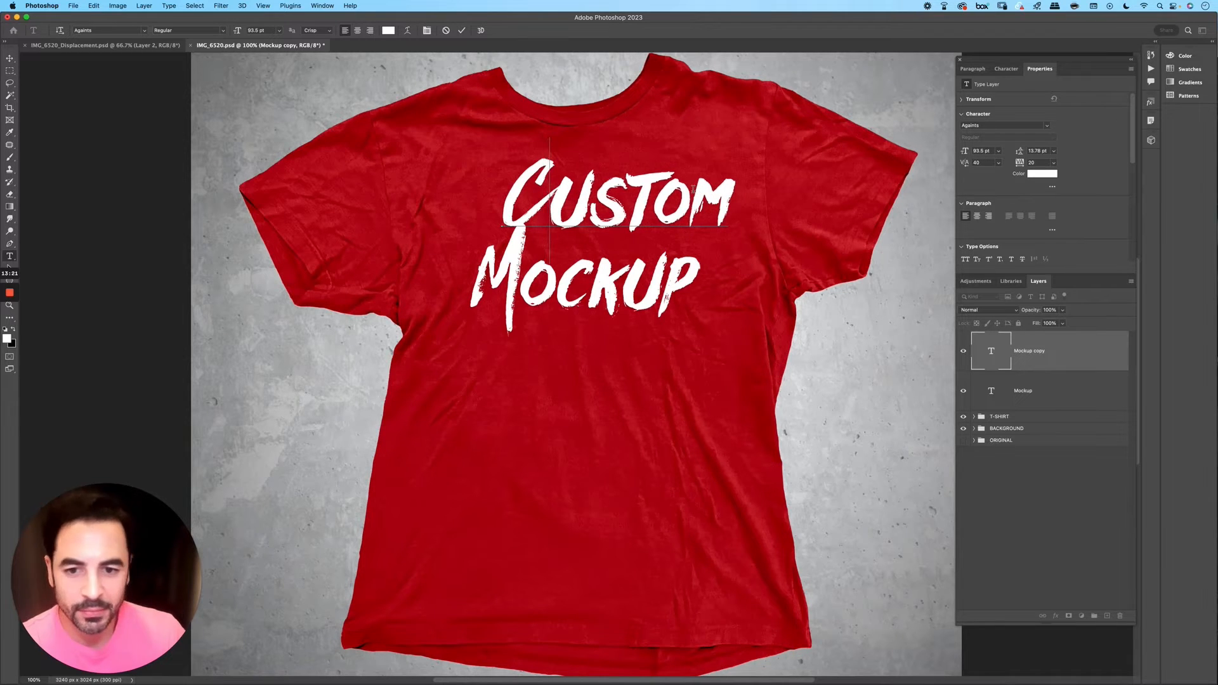
key("alt+Left")
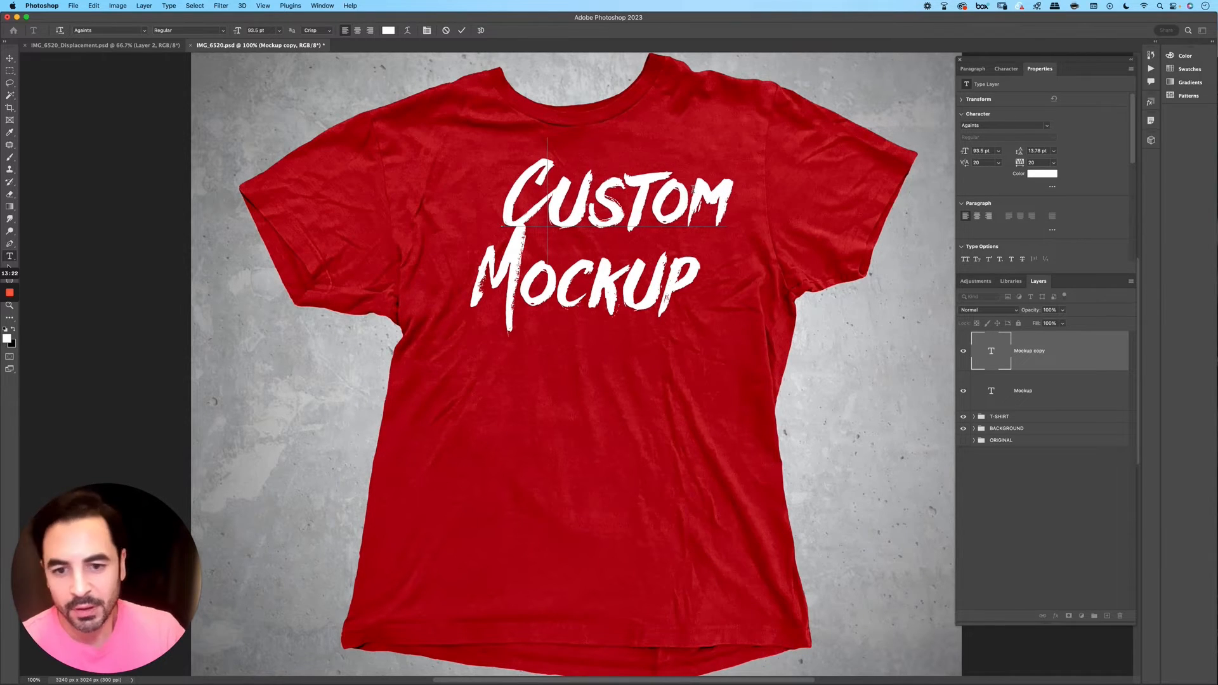
left_click(9, 57)
Step: Scale the Custom text down to about 75% and nest it just above Mockup, beside the tall M
key("super+t")
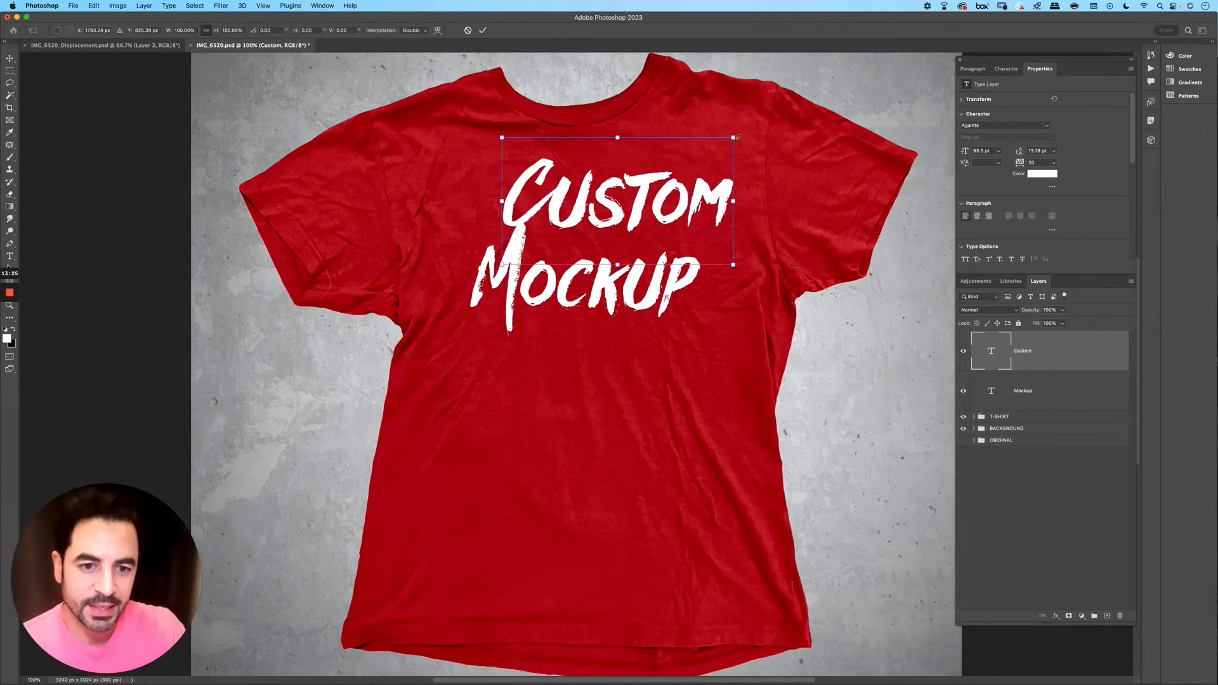
left_click_drag(737, 137, 684, 164)
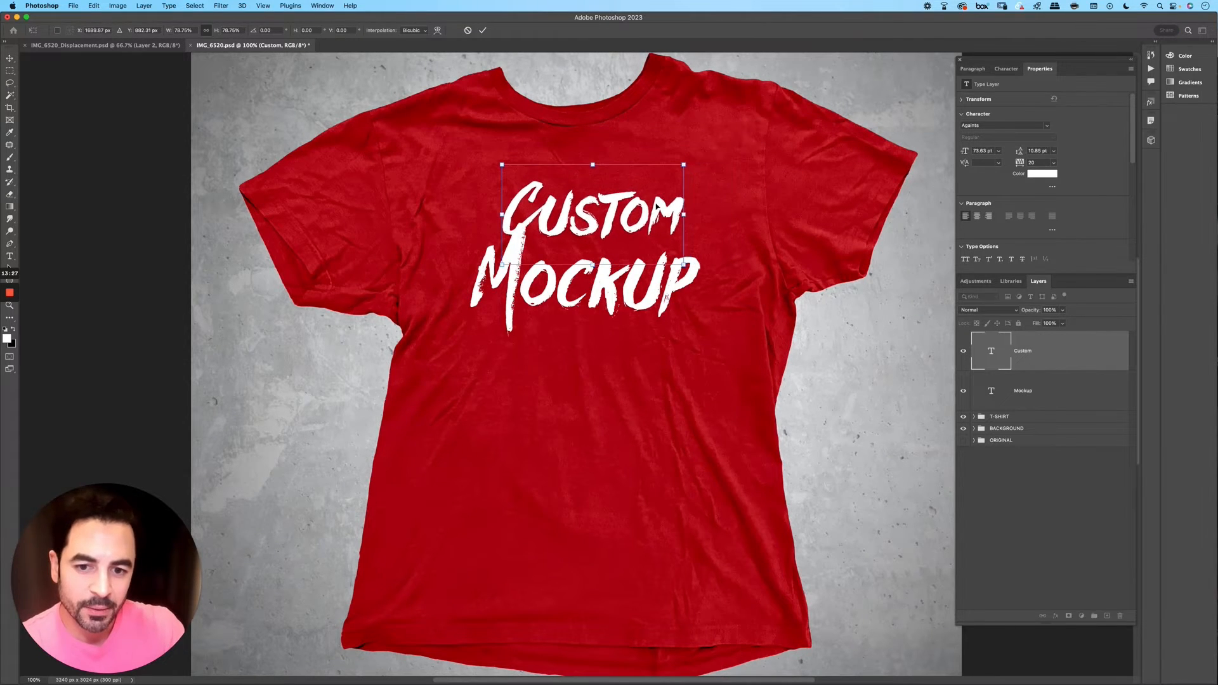
left_click_drag(657, 212, 690, 226)
left_click_drag(717, 180, 708, 185)
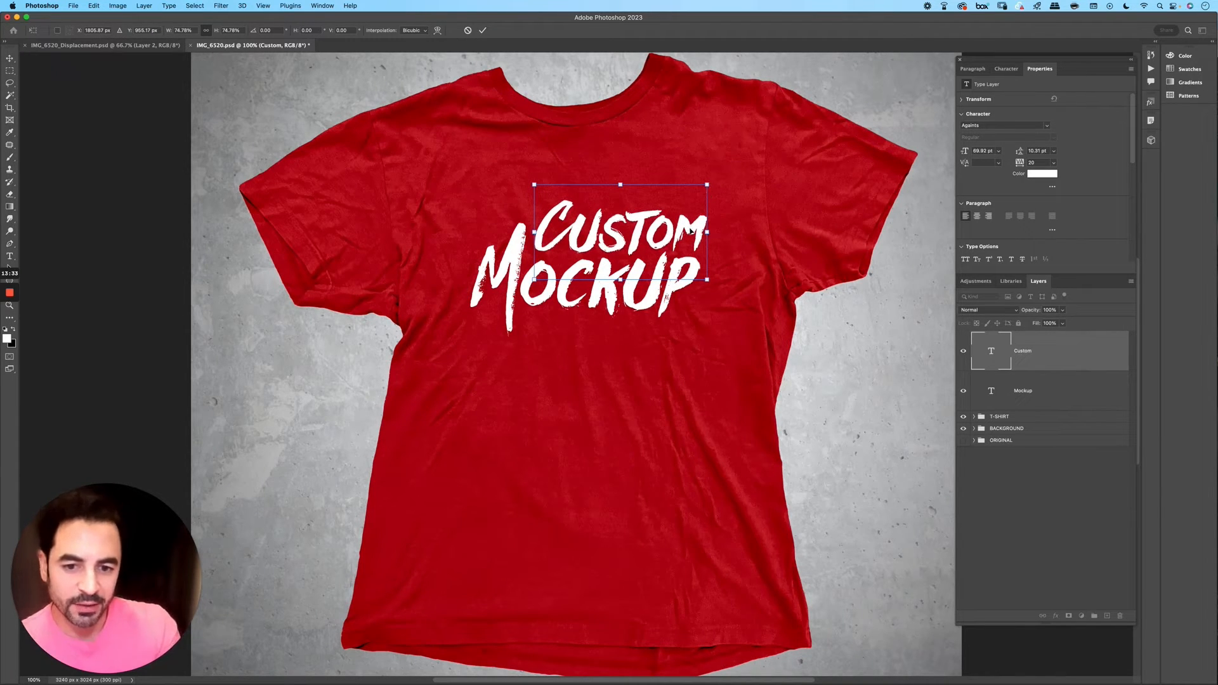
key("Return")
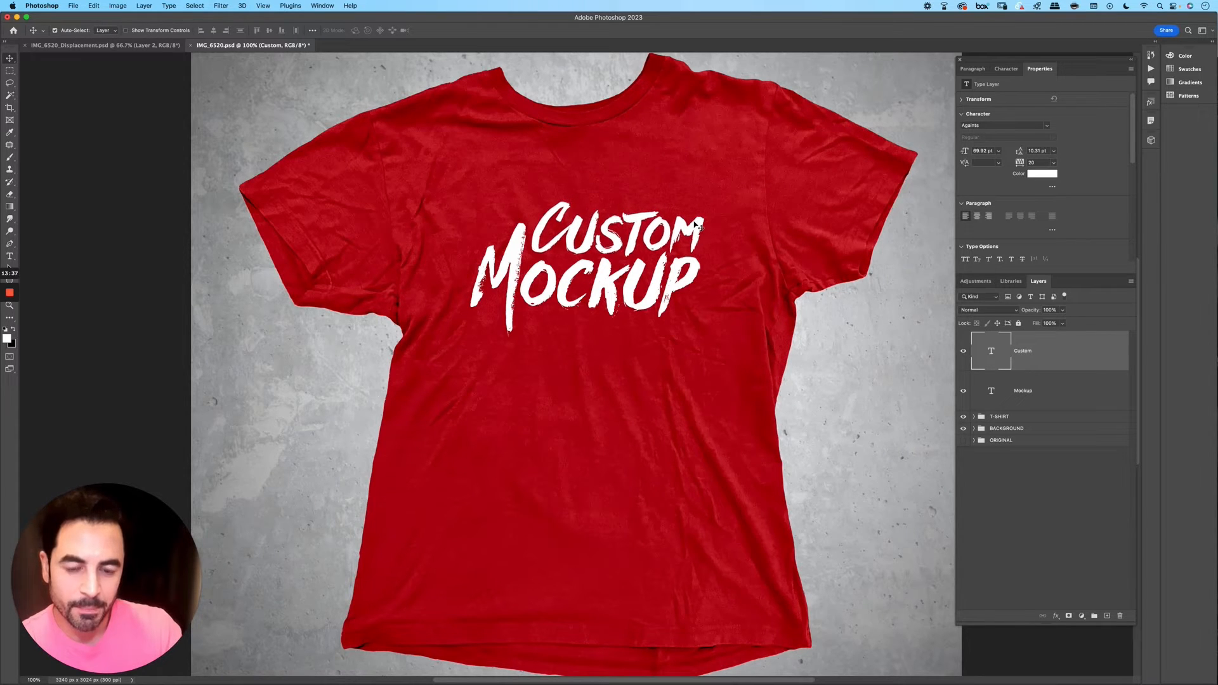
Step: Convert the Custom and Mockup text layers together into one smart object and rename it TEXT MAIN
key("super+minus")
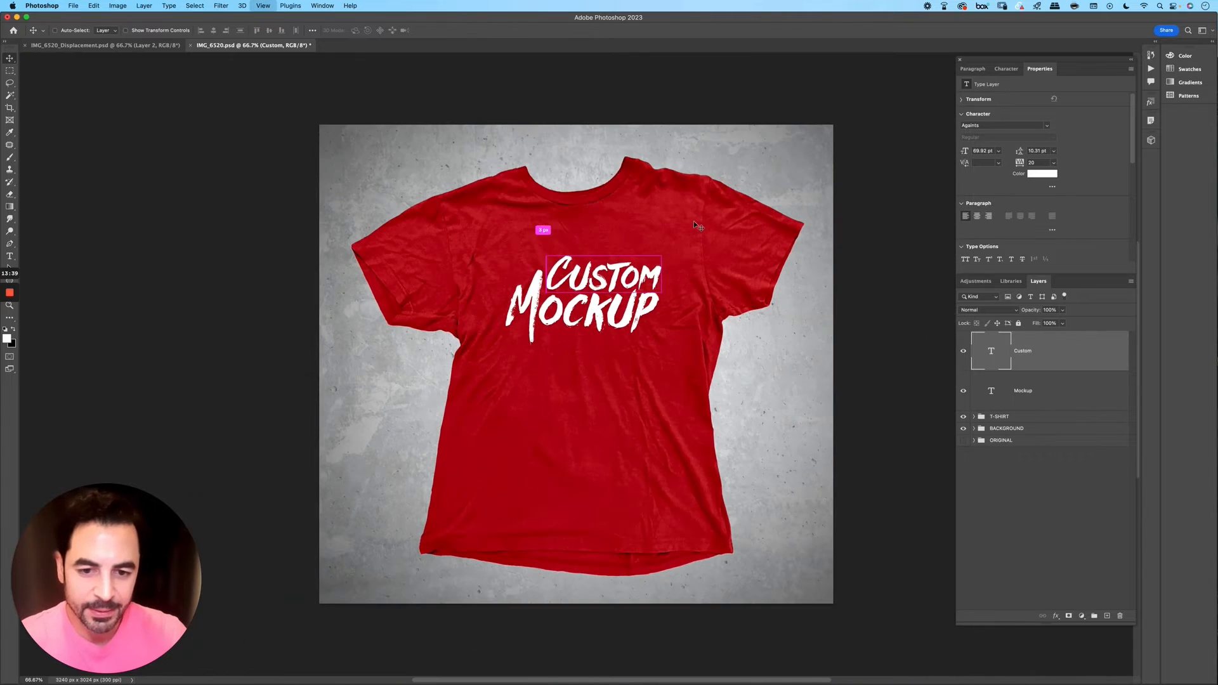
left_click(1077, 396, "shift")
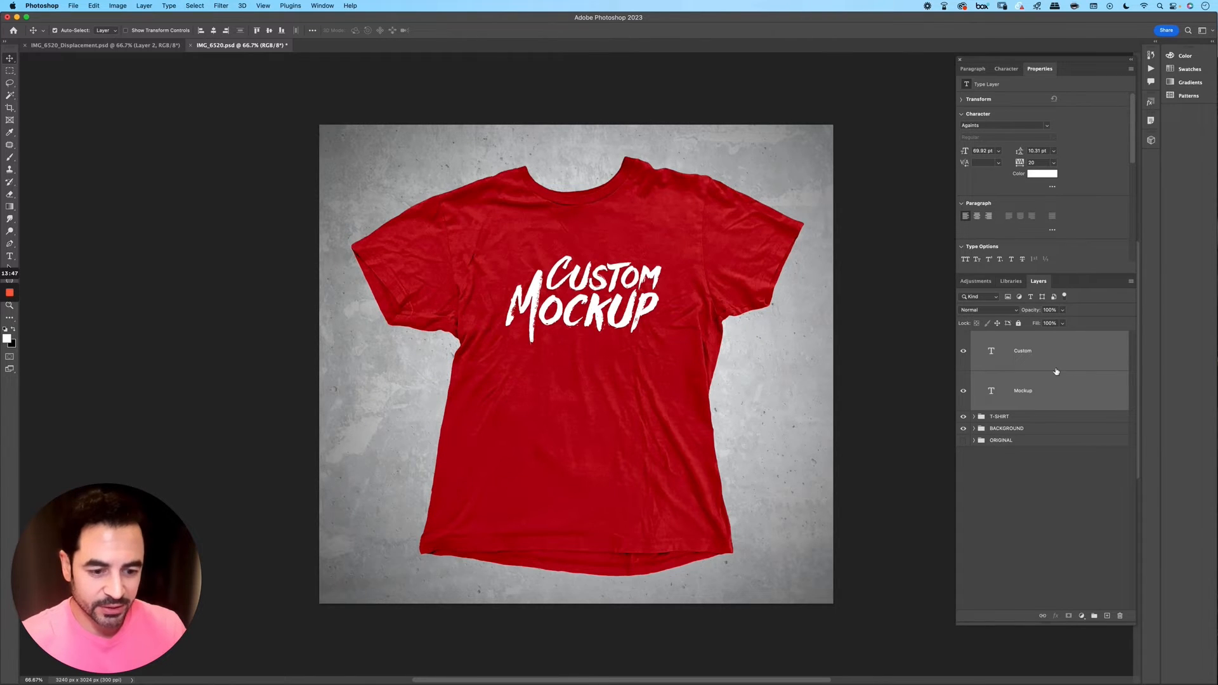
right_click(1101, 352)
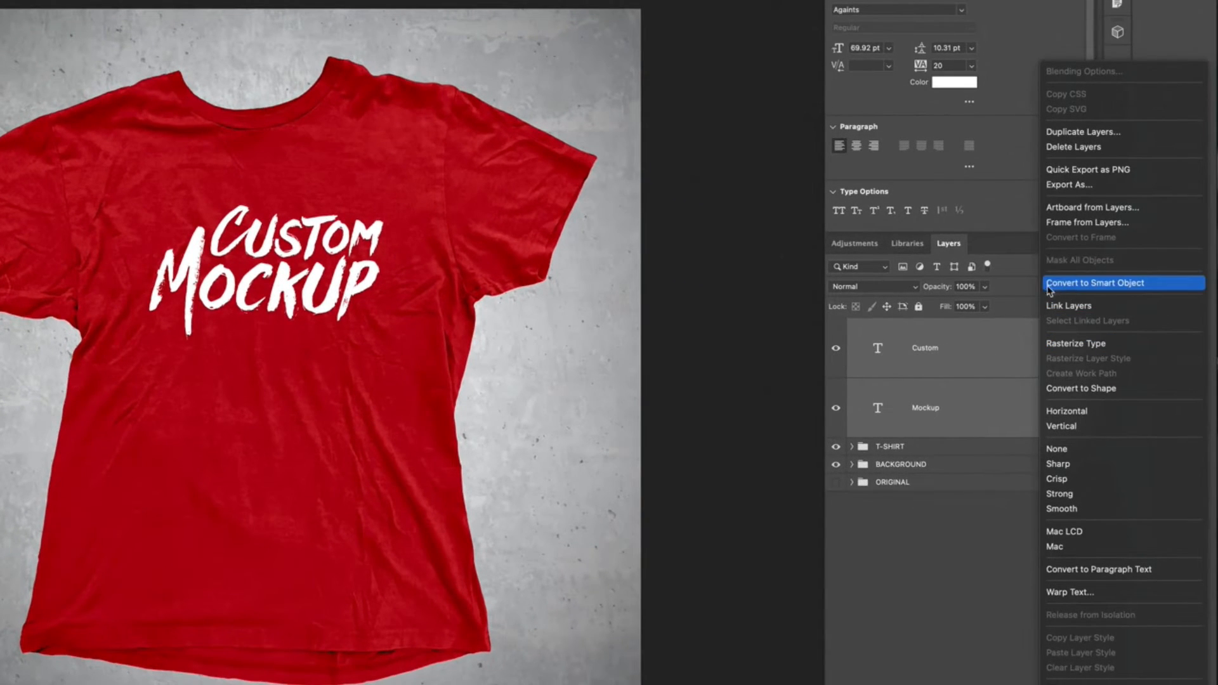
left_click(1085, 285)
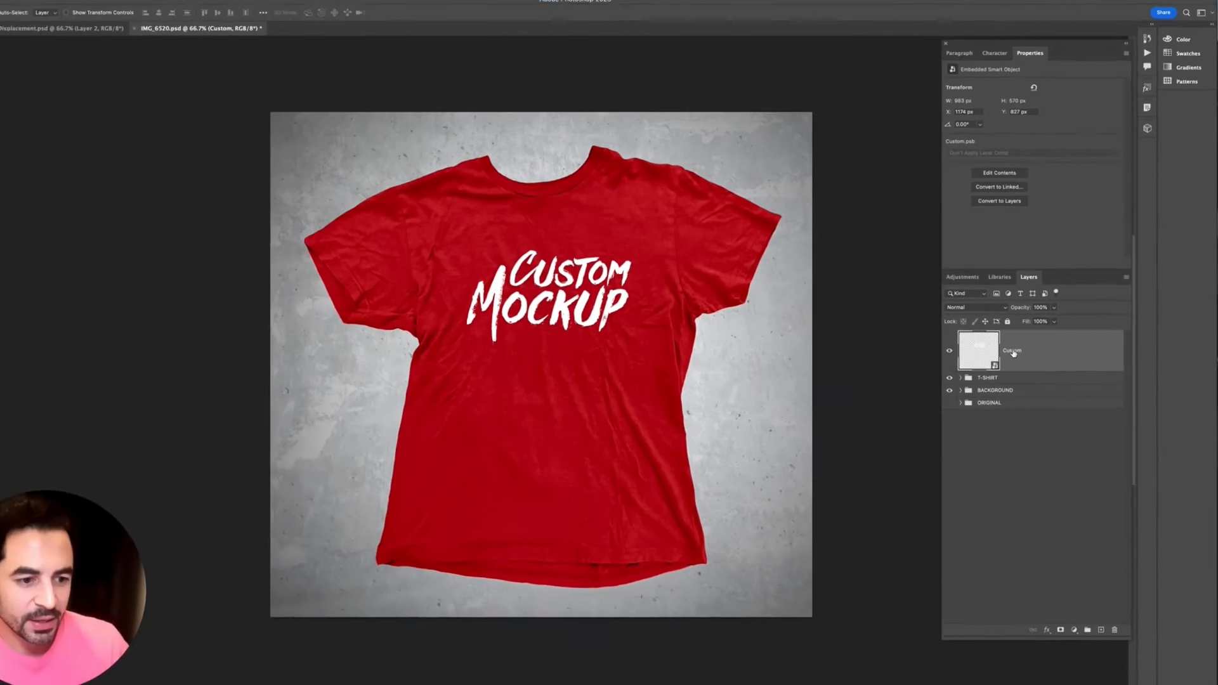
double_click(945, 348)
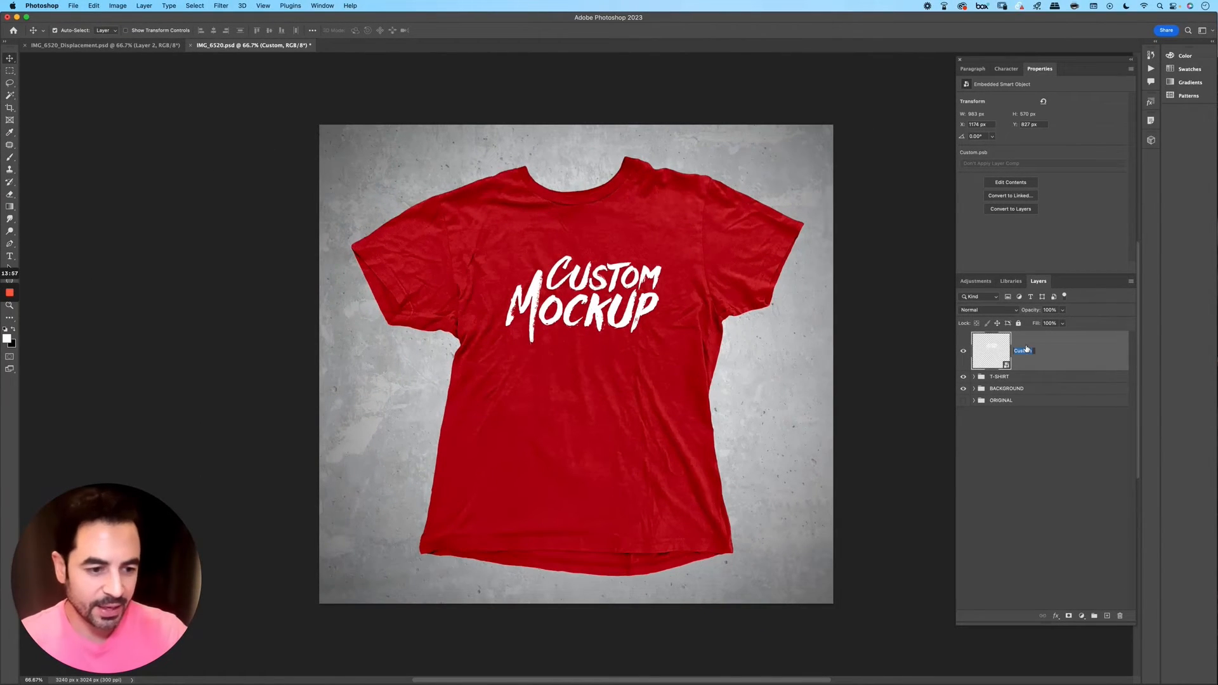
type("TEXT")
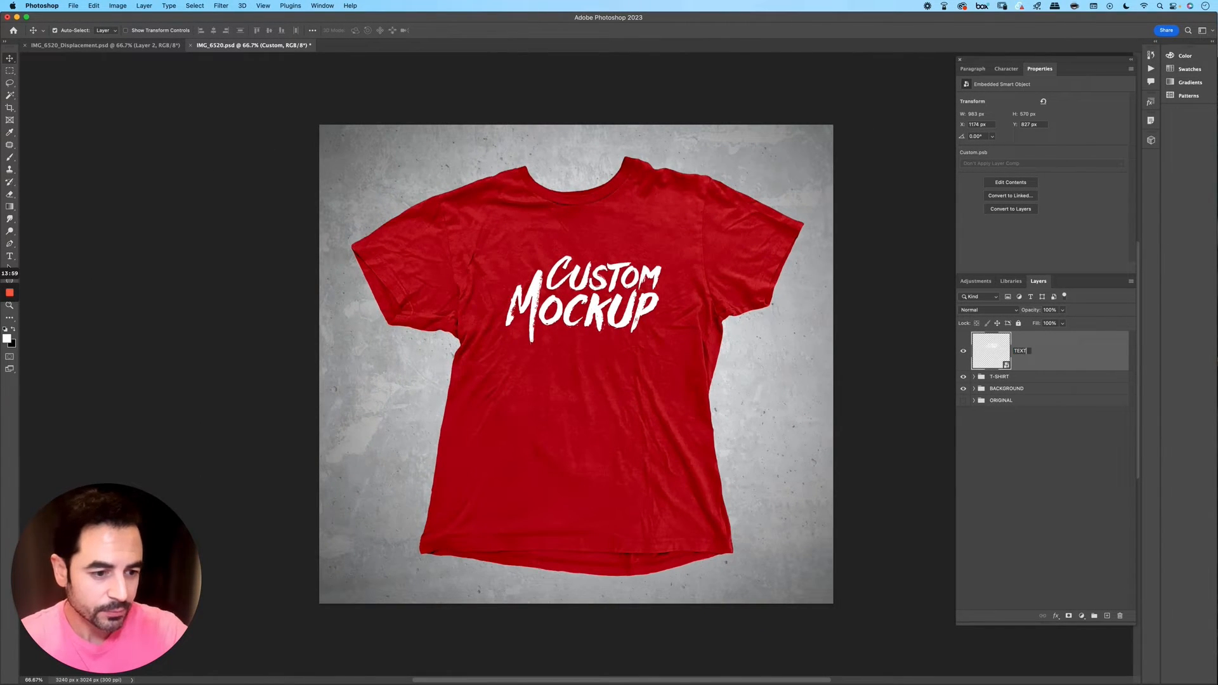
type(" MAIN")
key("Return")
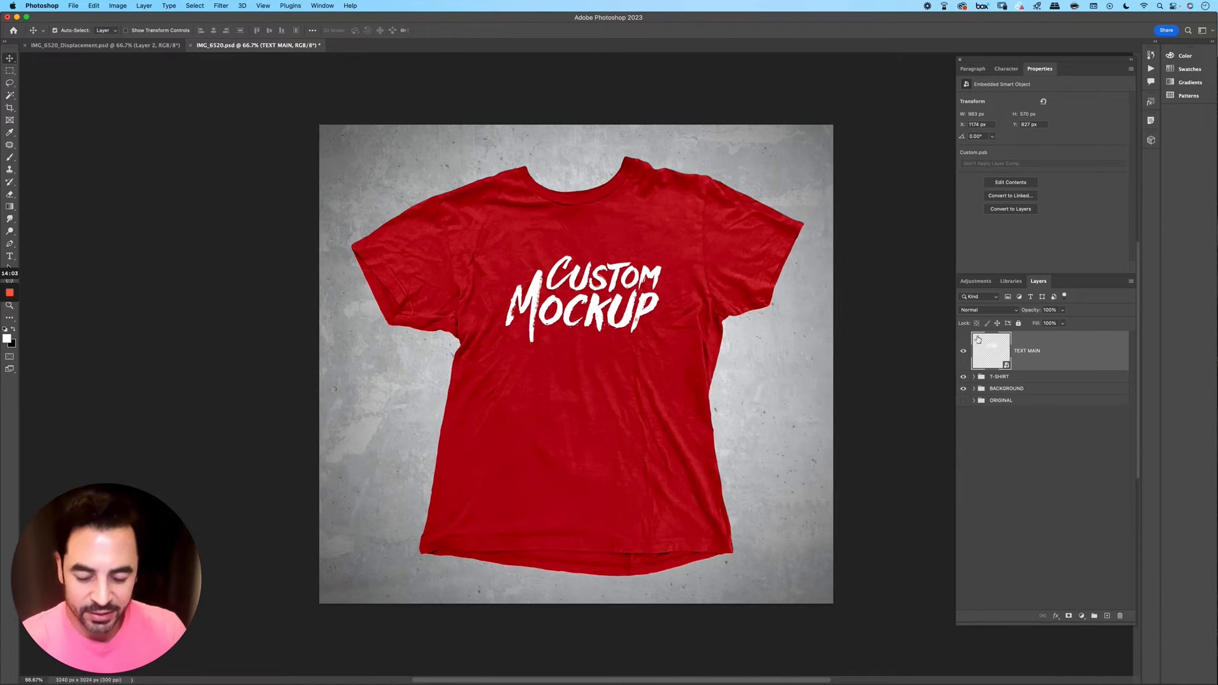
Step: Enlarge the TEXT MAIN smart object to about 118%, rotate it about -5.5°, and reposition it on the shirt's chest
key("super+t")
left_click_drag(643, 309, 637, 327)
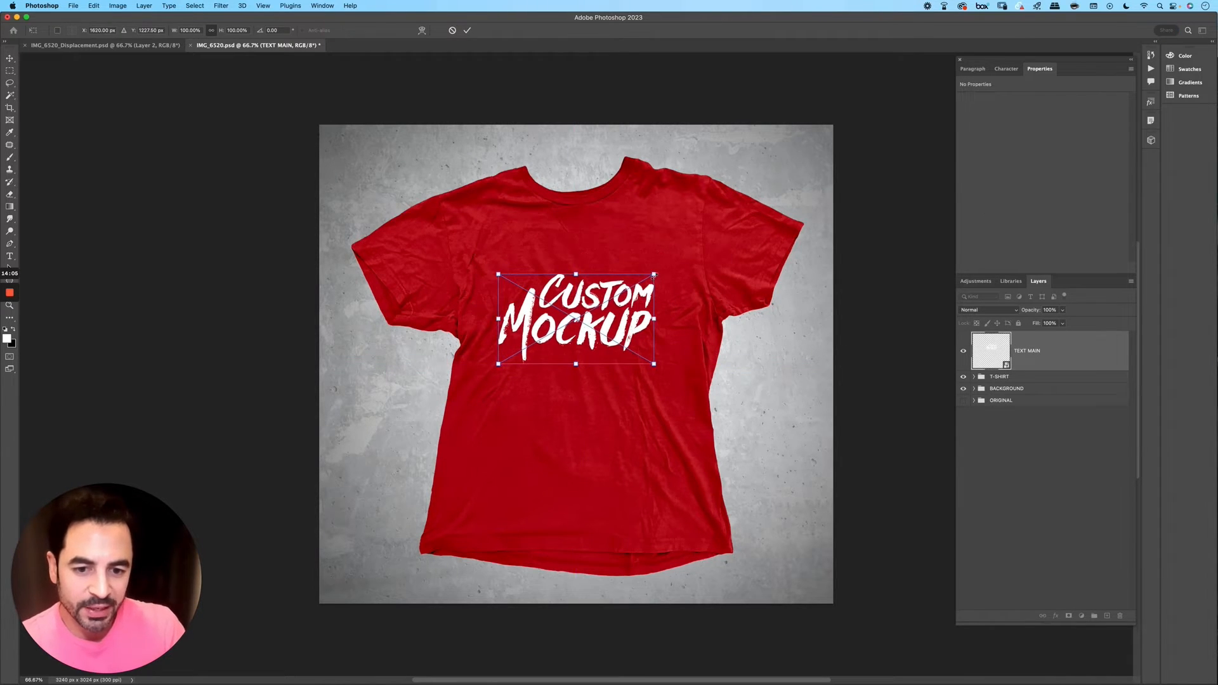
mouse_move(654, 275)
left_mouse_down()
mouse_move(685, 250)
mouse_move(658, 280)
left_mouse_up()
key("Return")
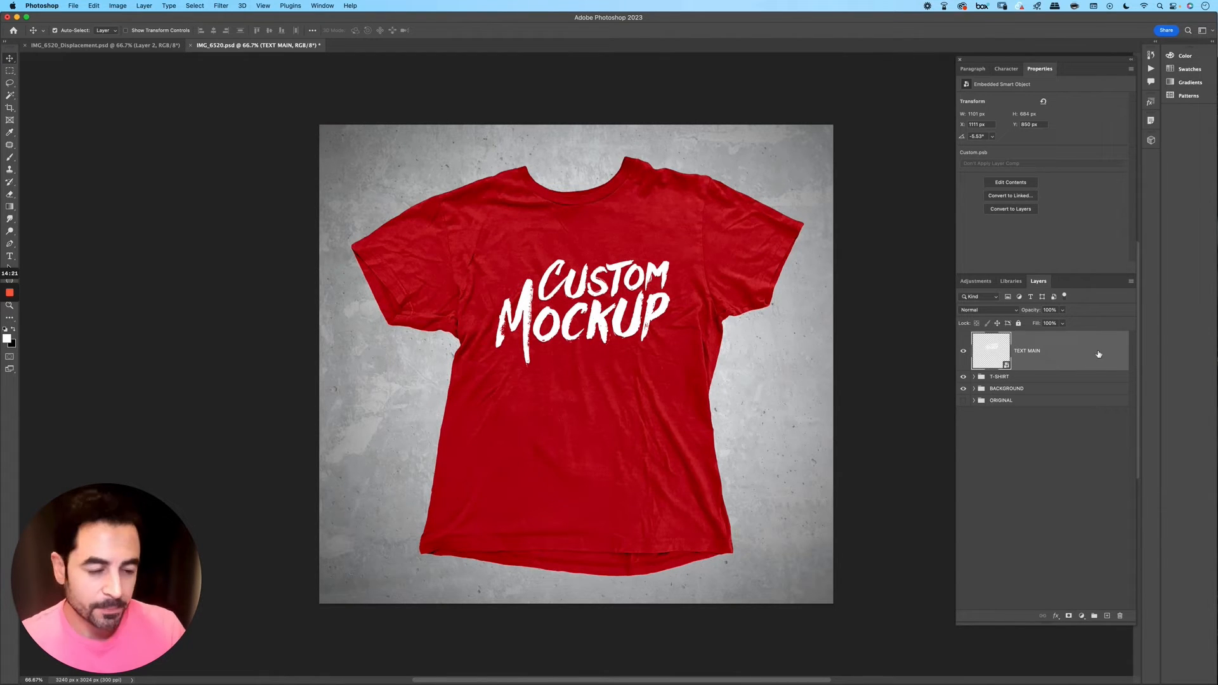
Step: Open the contents of the TEXT MAIN smart object to check its editable text layers, and close them again
double_click(1007, 367)
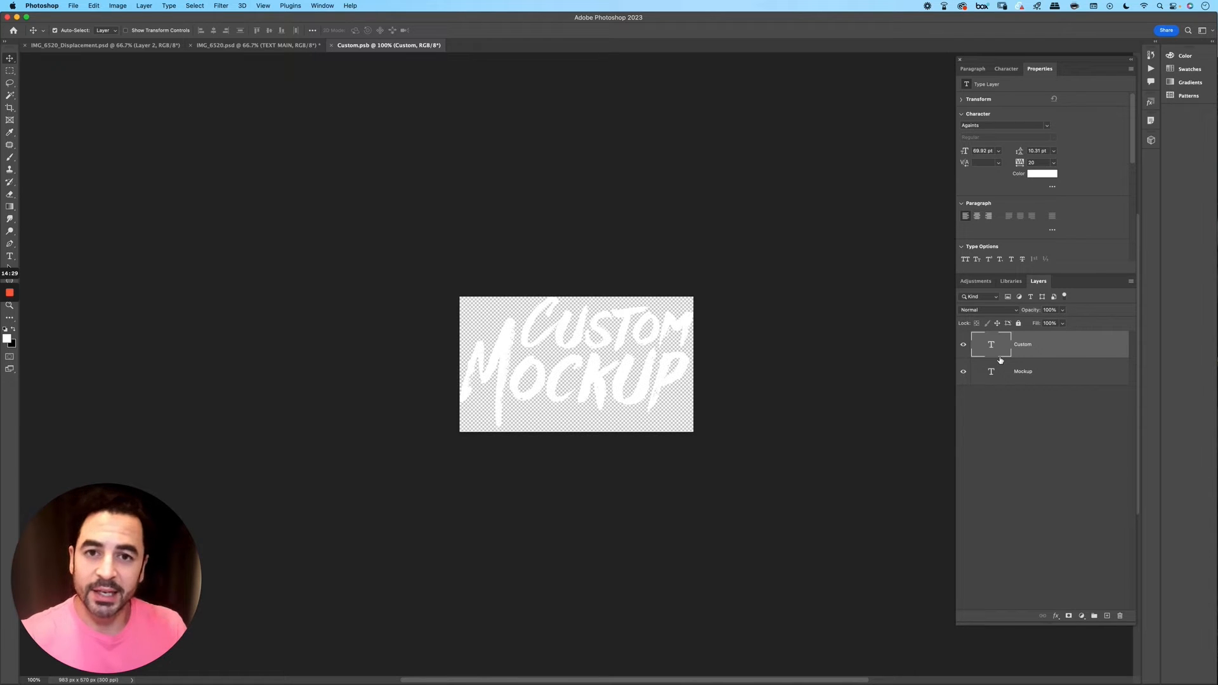
key("super+w")
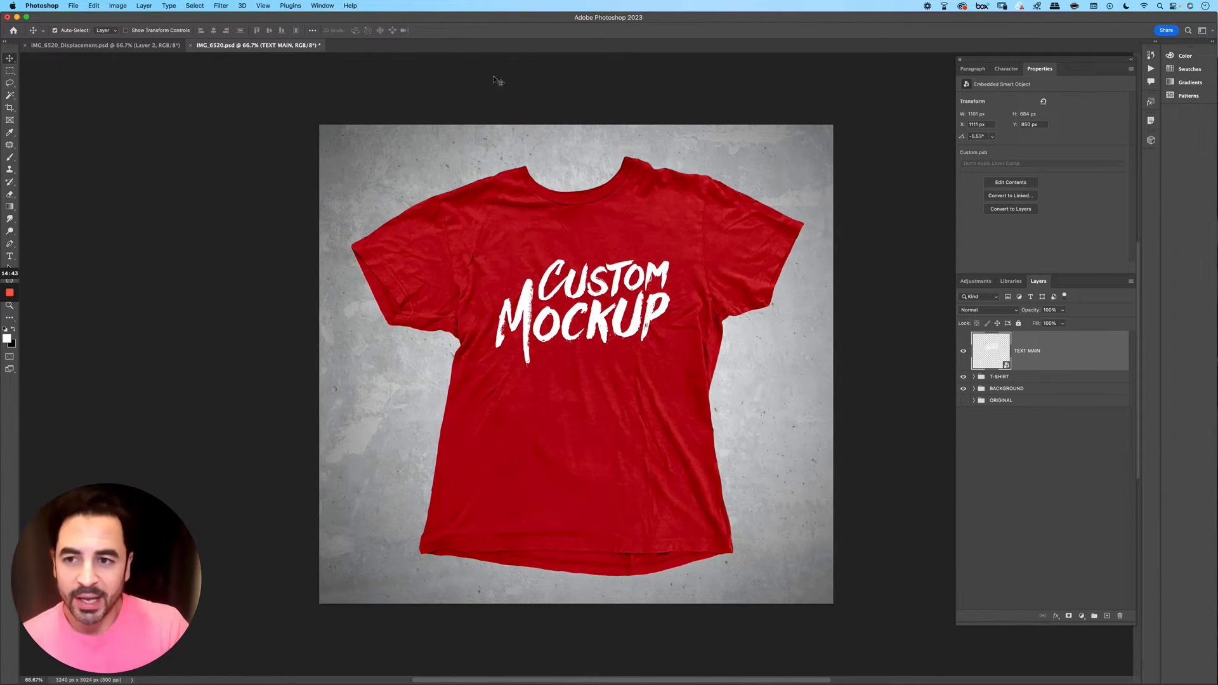
Step: Apply a Displace filter to TEXT MAIN with horizontal and vertical scale 15, Stretch To Fit and Repeat Edge Pixels, using IMG_6520_Displacement.psd
left_click(220, 5)
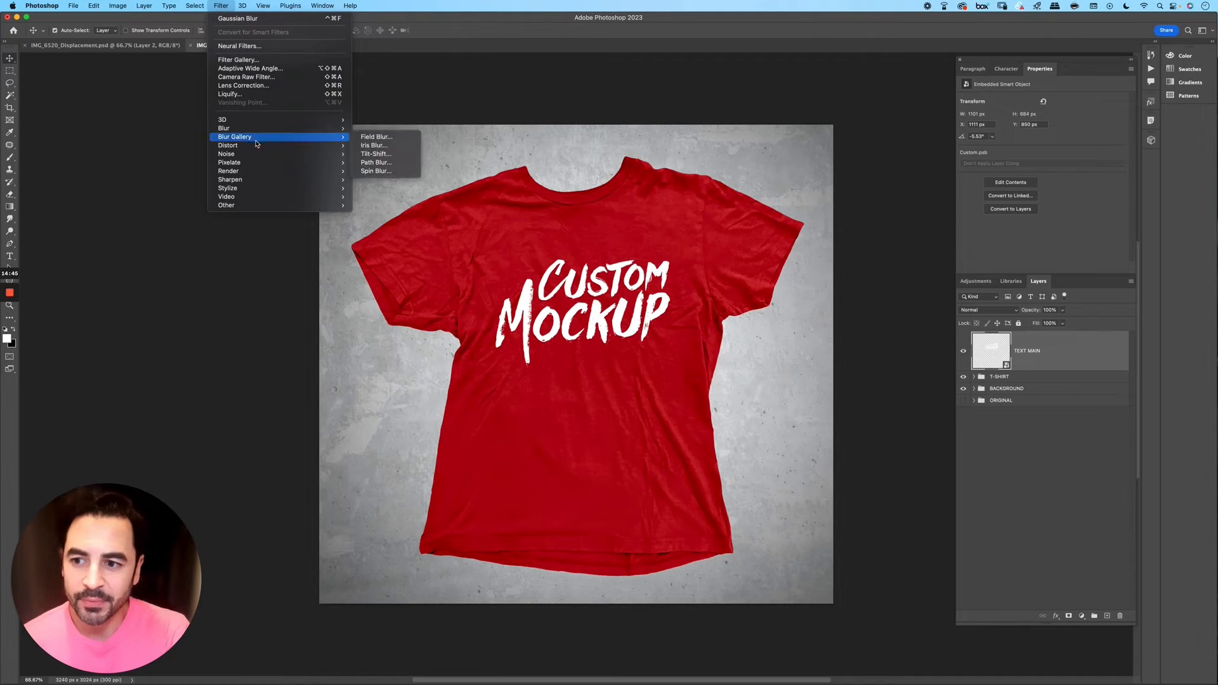
mouse_move(349, 144)
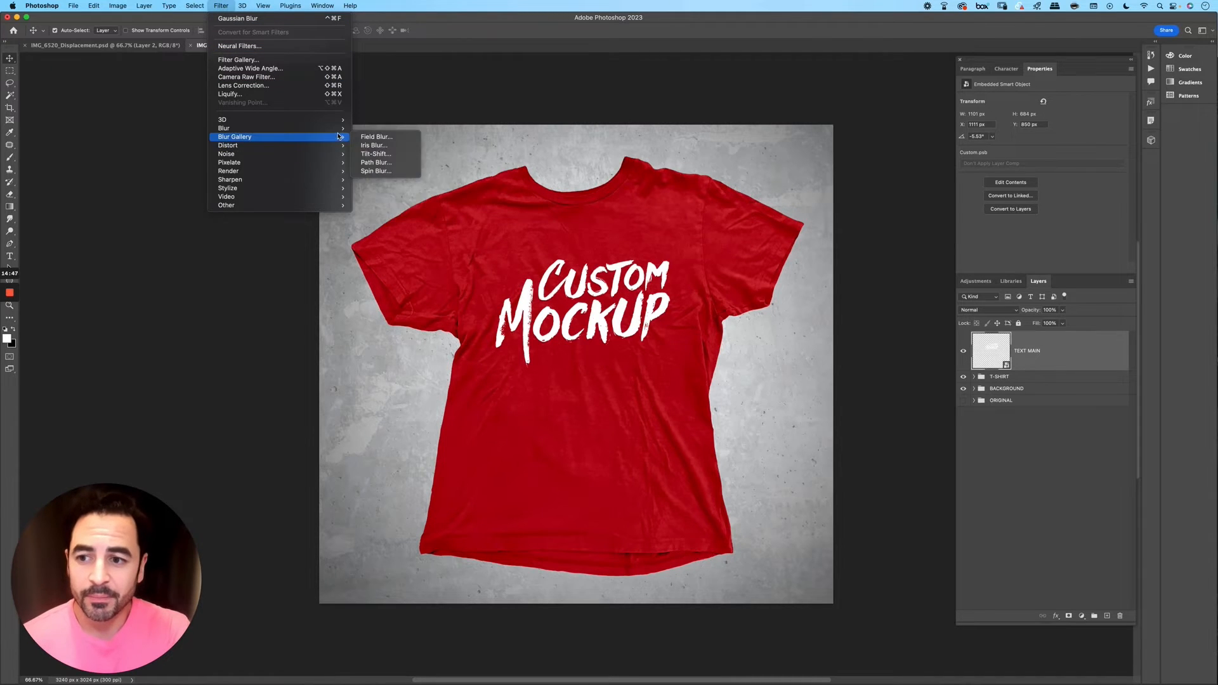
left_click(374, 145)
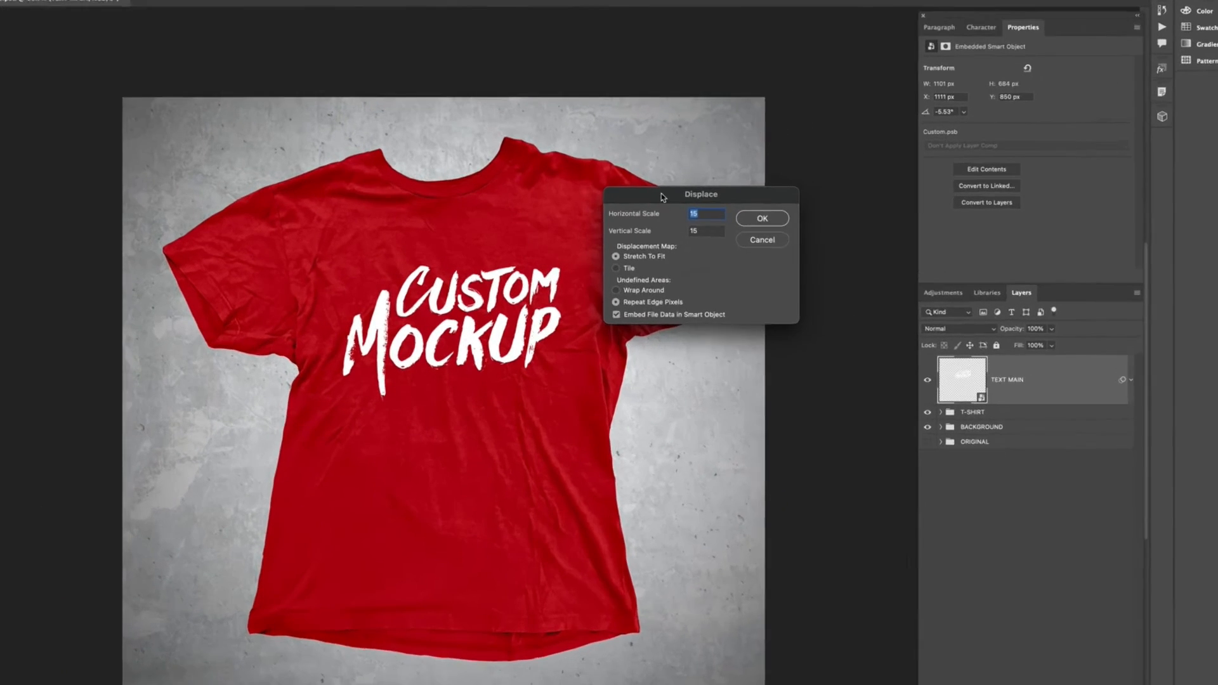
left_click_drag(753, 202, 700, 195)
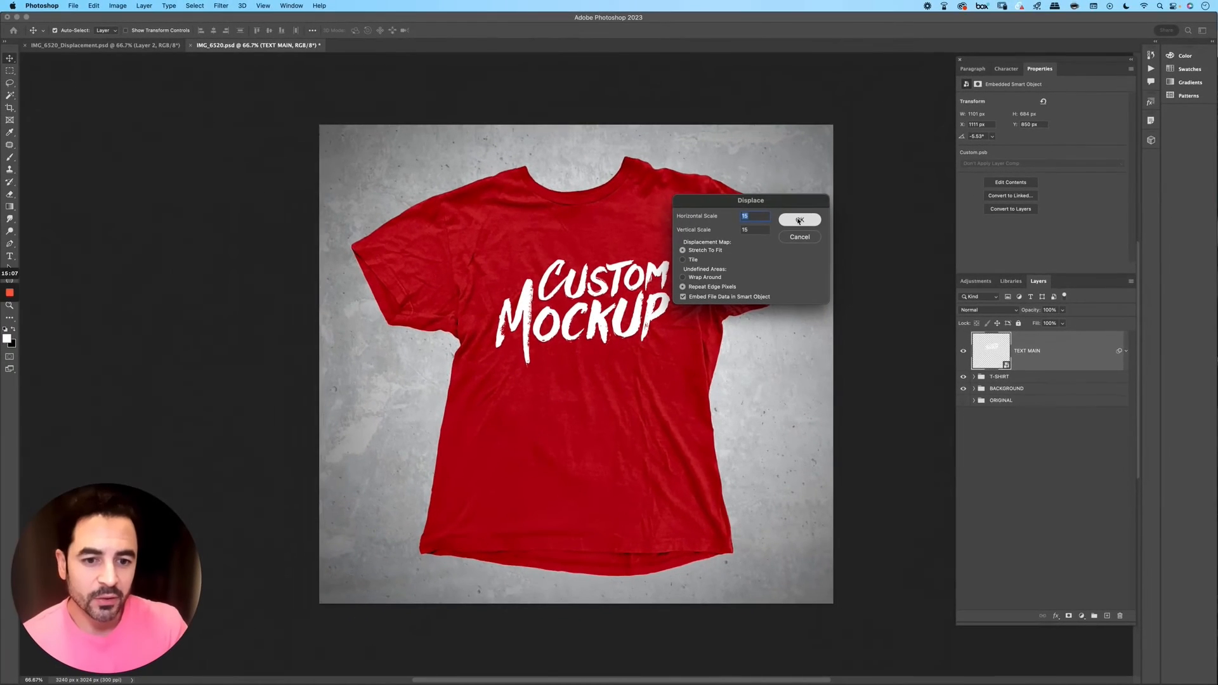
left_click(785, 220)
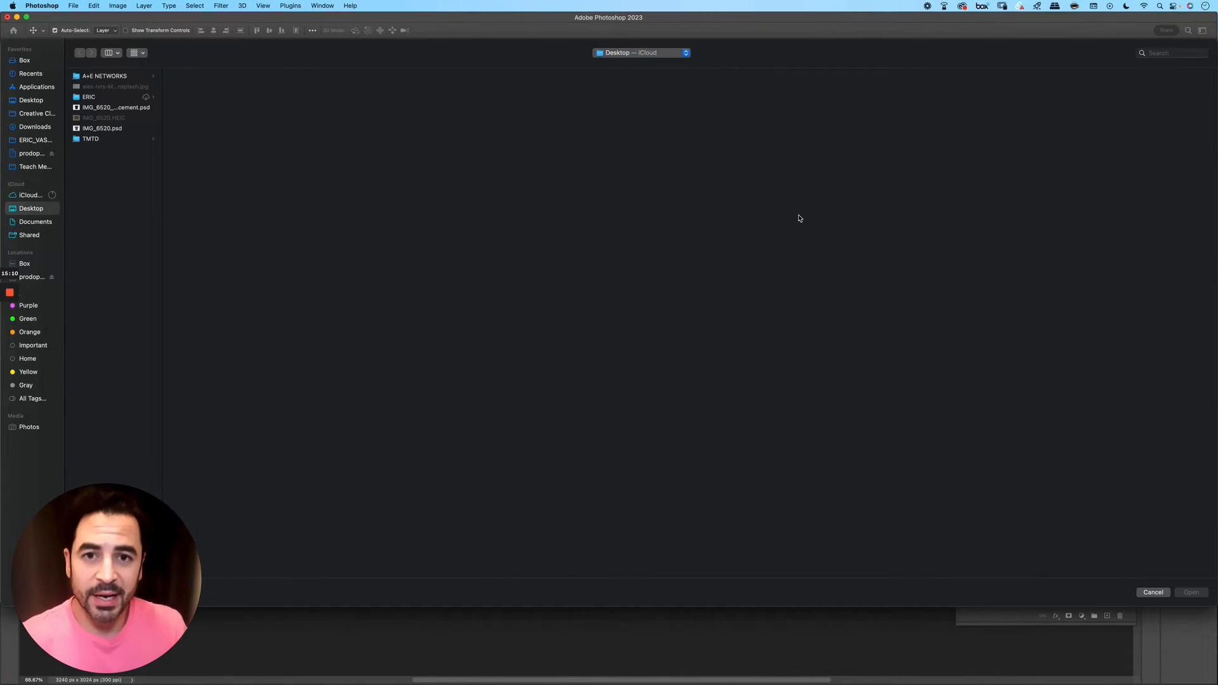
left_click(135, 109)
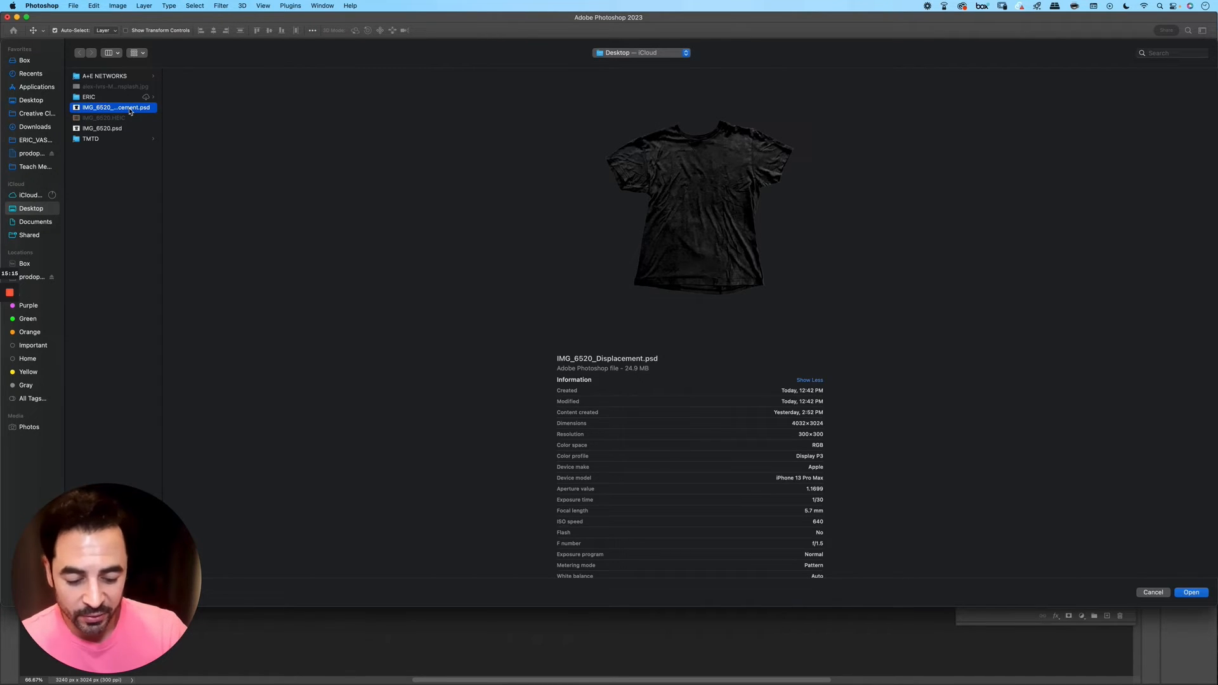
double_click(130, 109)
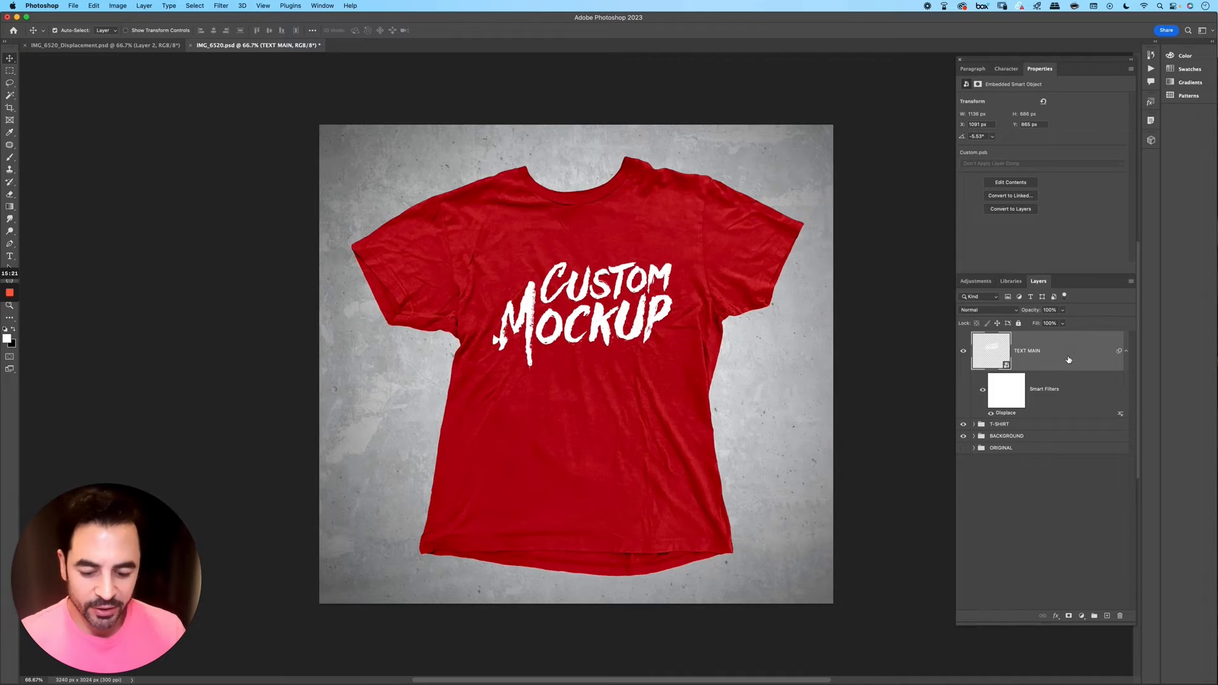
Step: Move the displaced TEXT MAIN artwork slightly down on the shirt's chest
key("super+t")
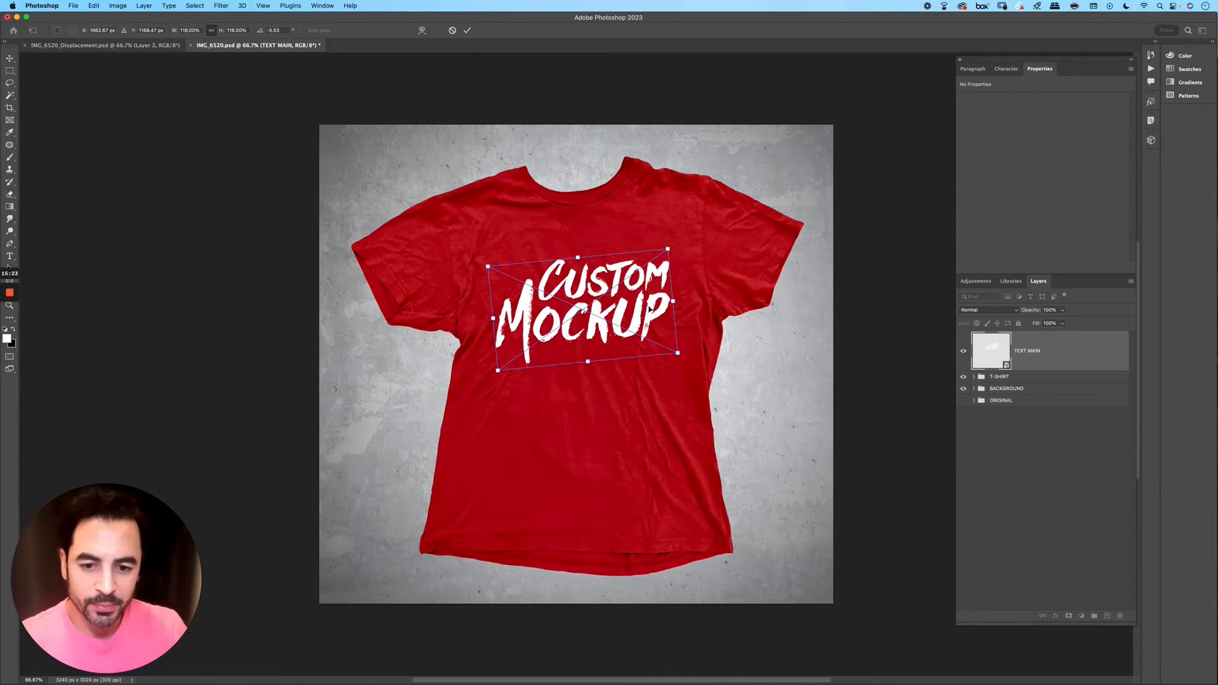
left_click_drag(649, 309, 661, 299)
key("Return")
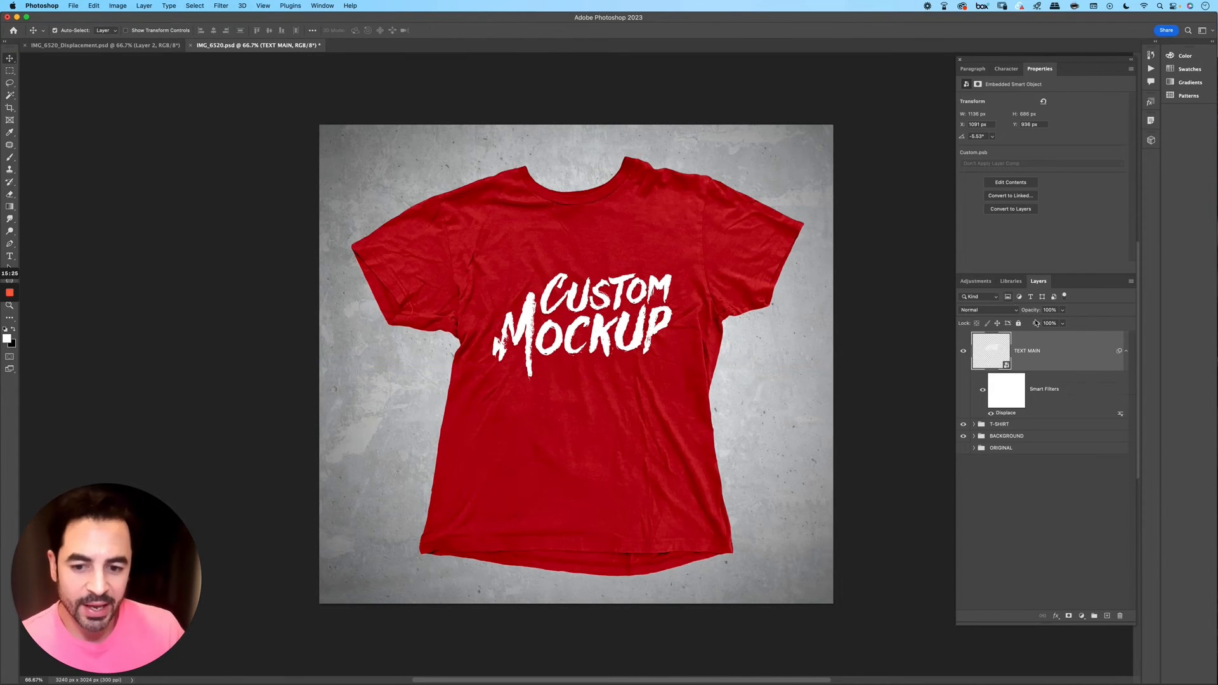
Step: Add a Color Overlay effect to the TEXT MAIN layer with the orange colour eda417 at 100% opacity
double_click(1110, 356)
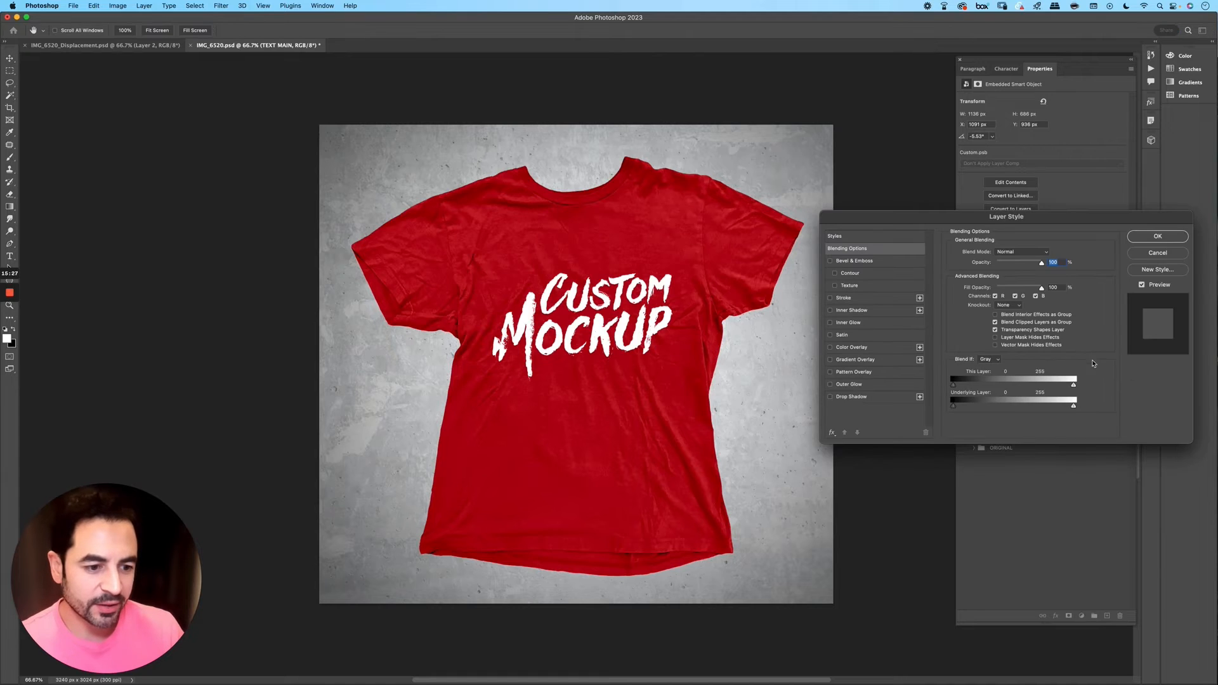
left_click_drag(1082, 221, 1006, 199)
left_click(779, 328)
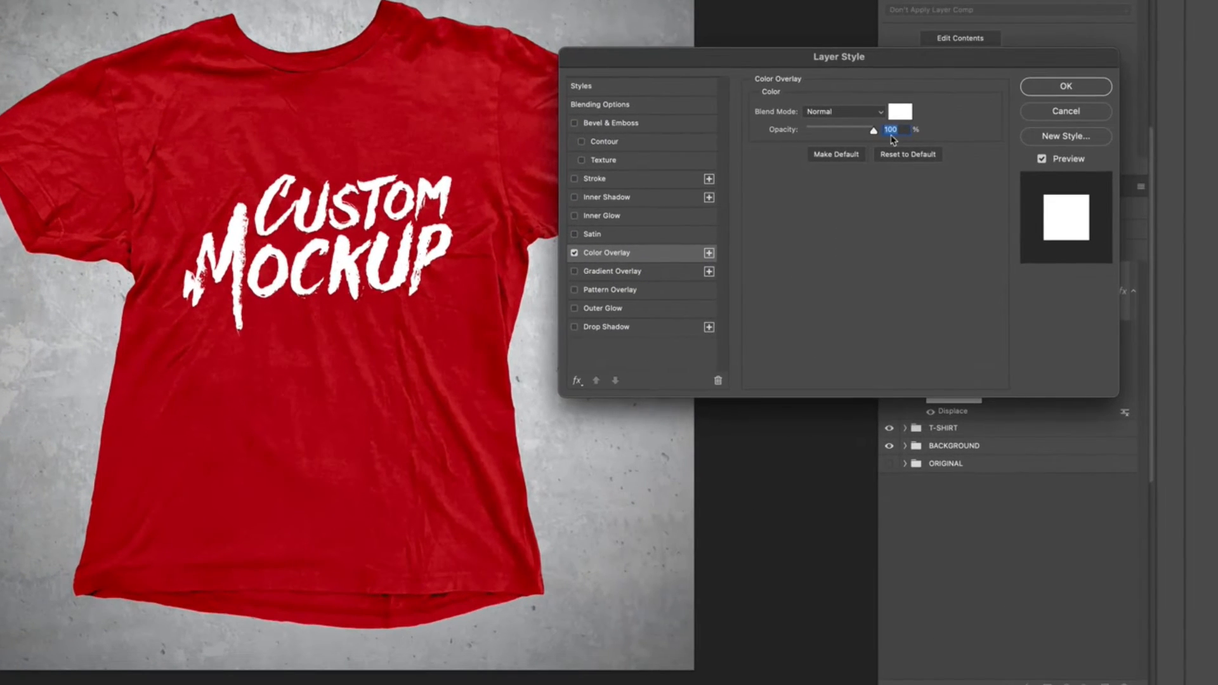
left_click(926, 156)
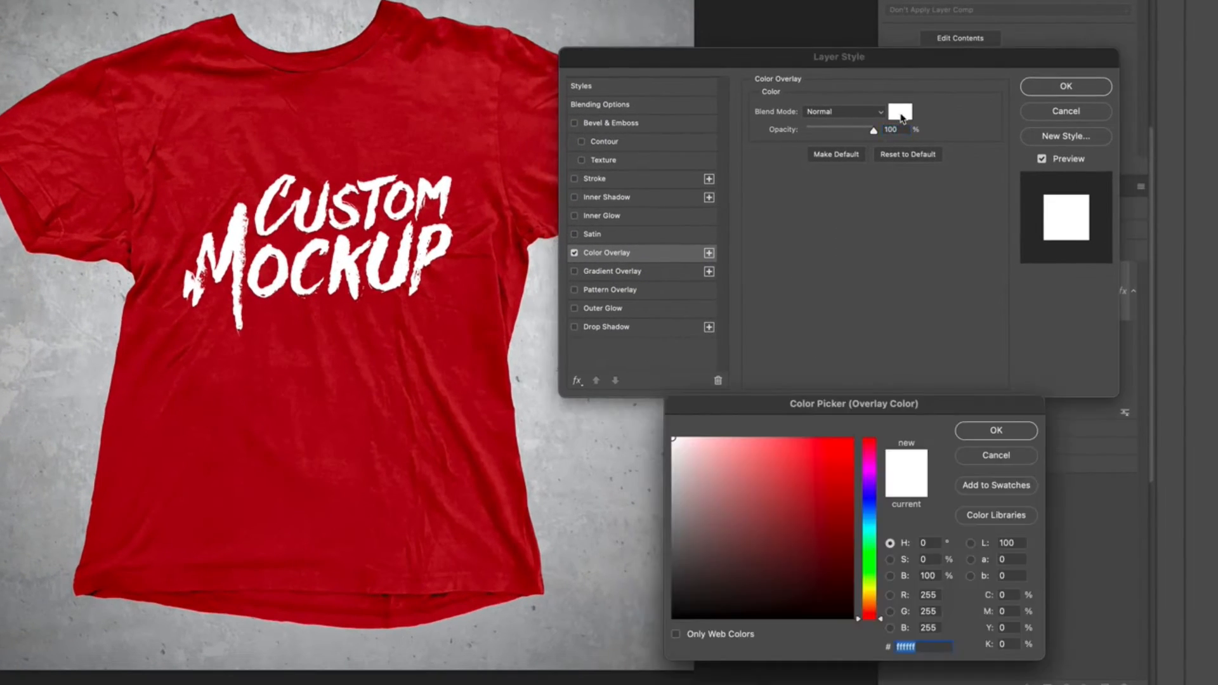
left_click(819, 470)
left_click_drag(873, 605, 871, 603)
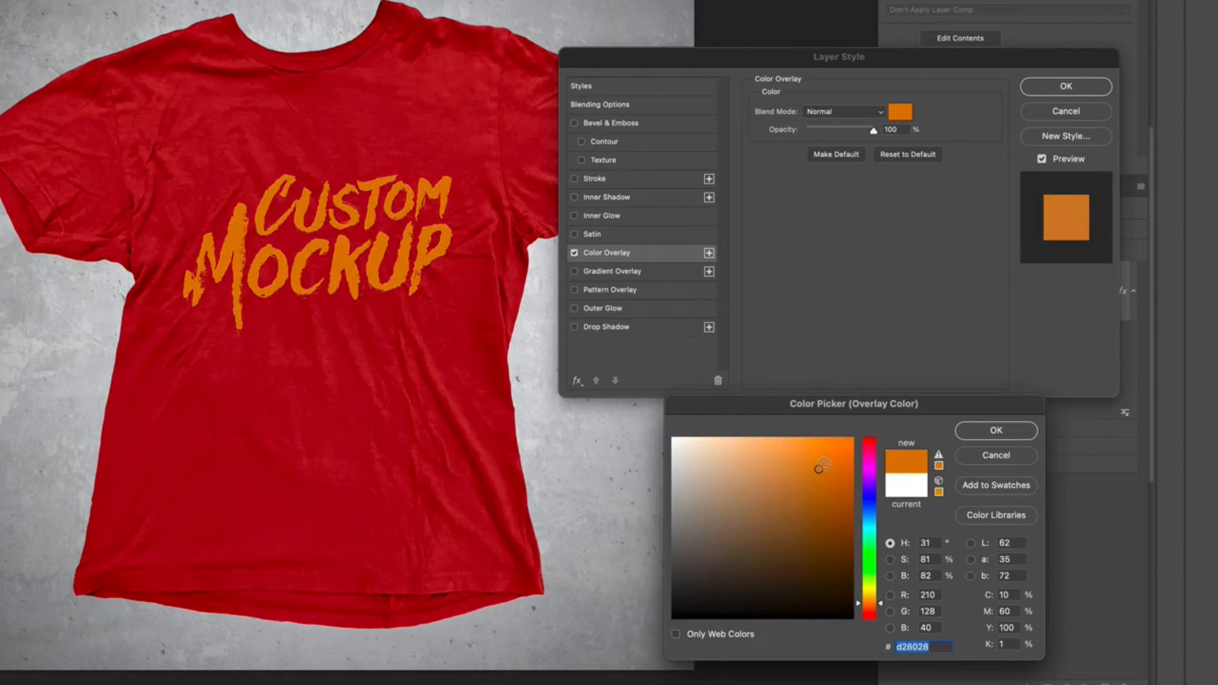
left_click_drag(825, 460, 836, 450)
left_click_drag(872, 604, 872, 599)
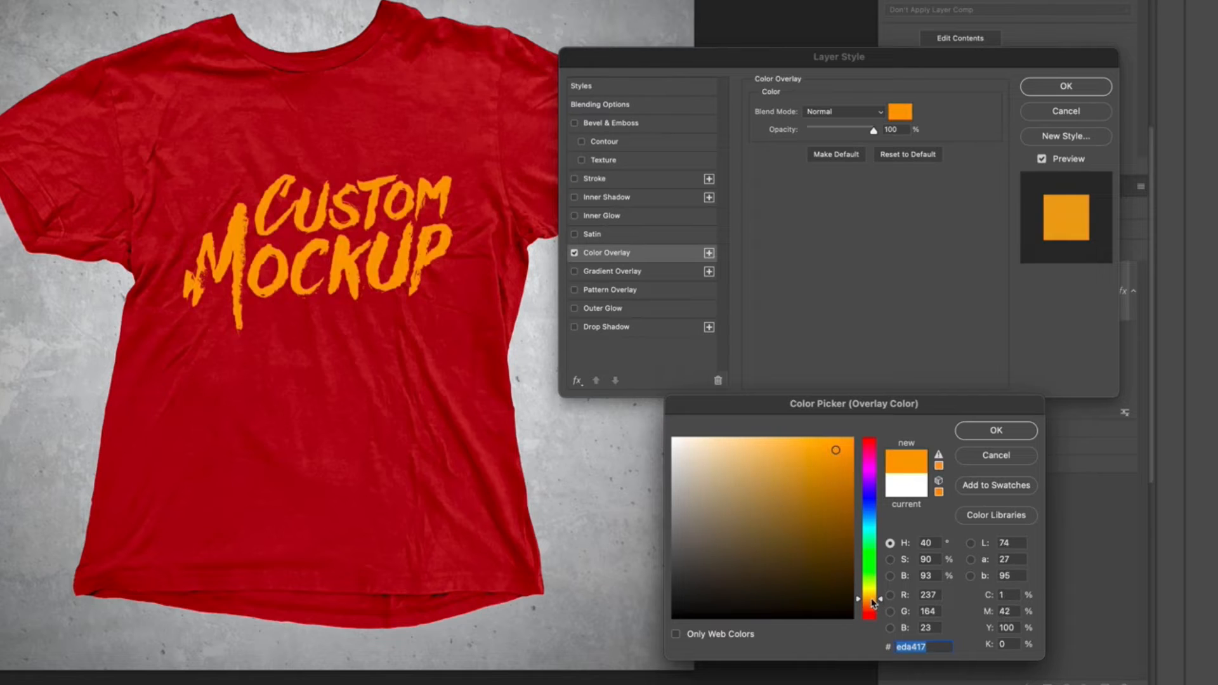
left_click(992, 433)
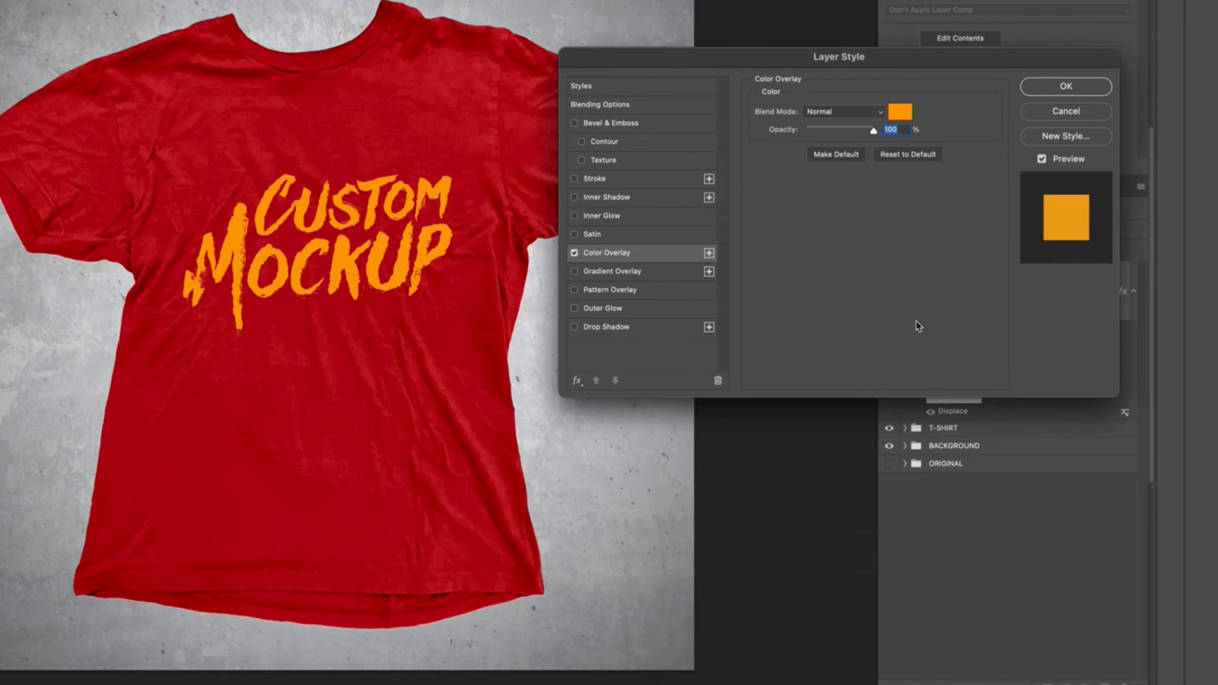
Step: Split the black Underlying Layer slider in TEXT MAIN's gray Blend If options to 28 / 94 so the shirt's shadows show through
left_click(607, 105)
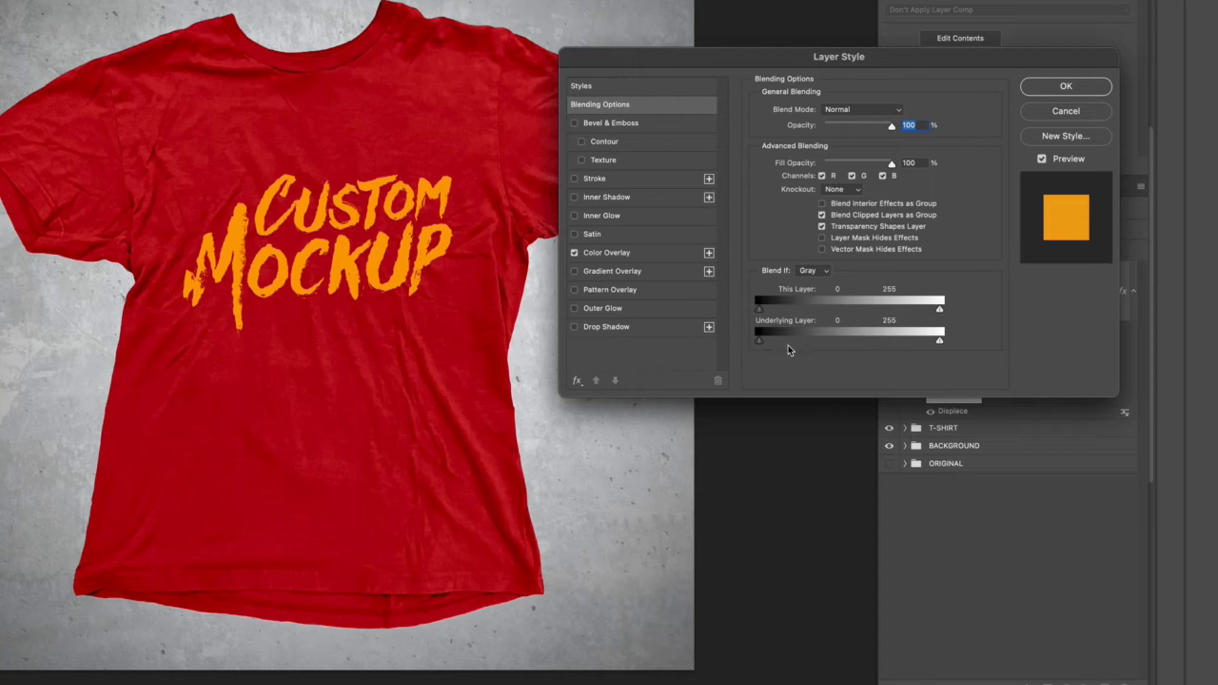
key("alt")
left_click_drag(761, 343, 835, 343)
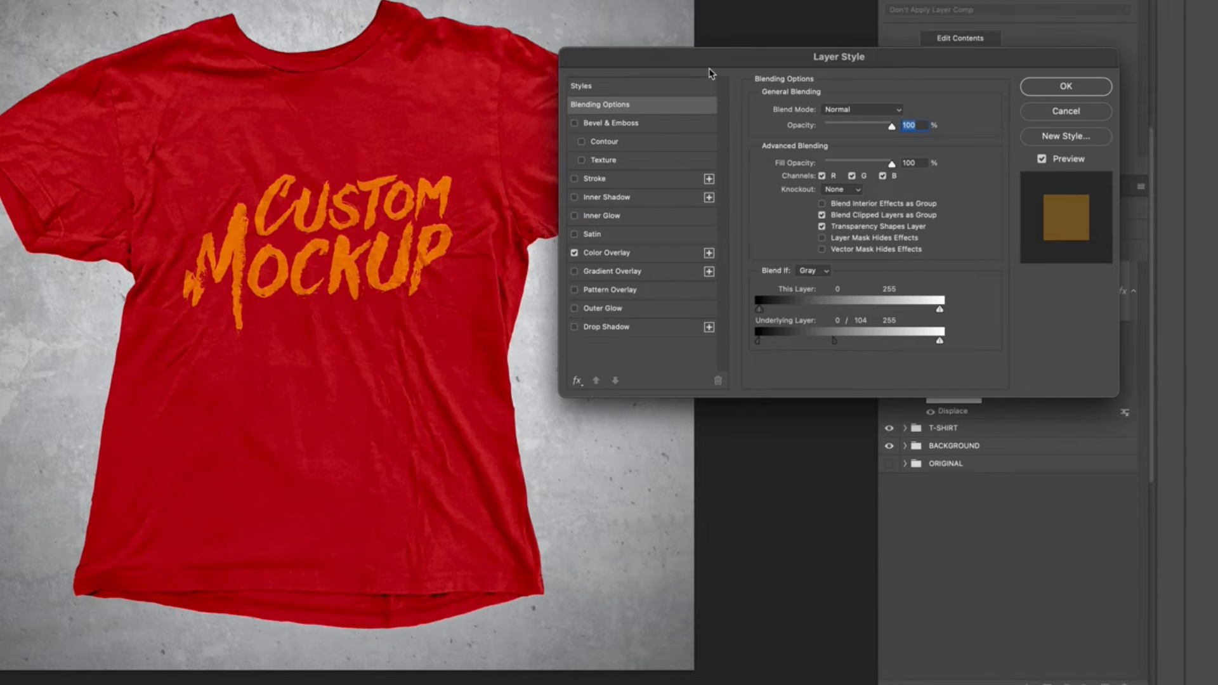
left_click_drag(709, 64, 599, 68)
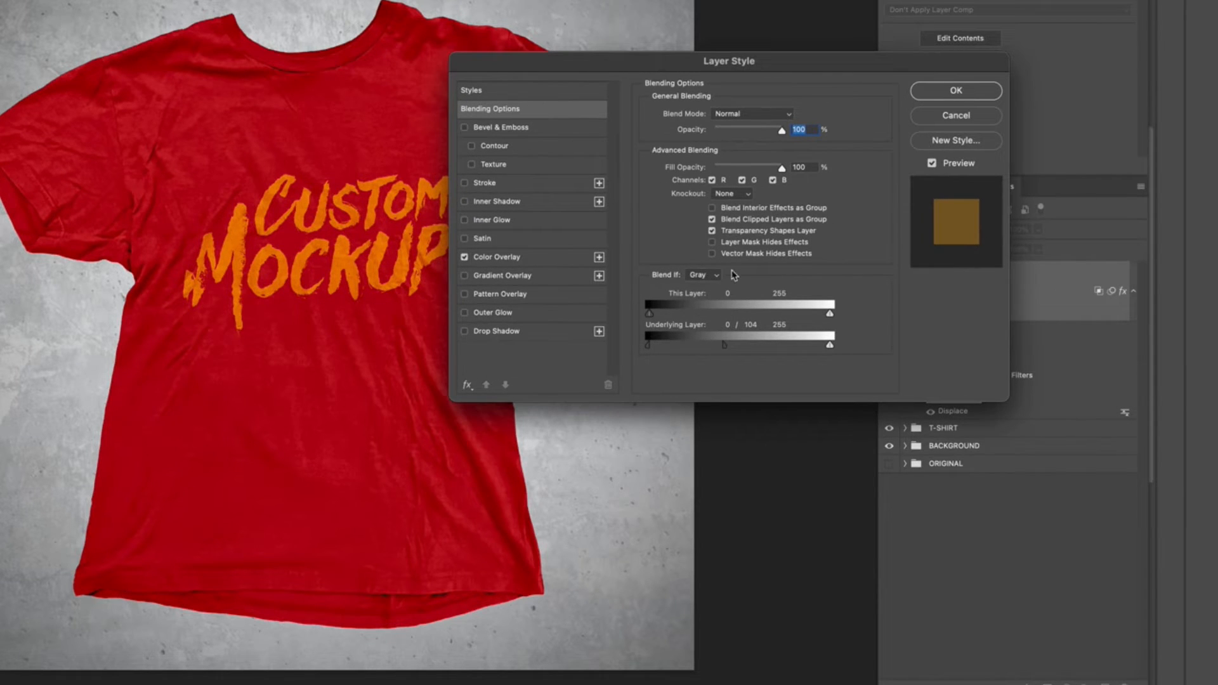
key("super+plus")
key("super+plus")
key("super+plus")
key("super+minus")
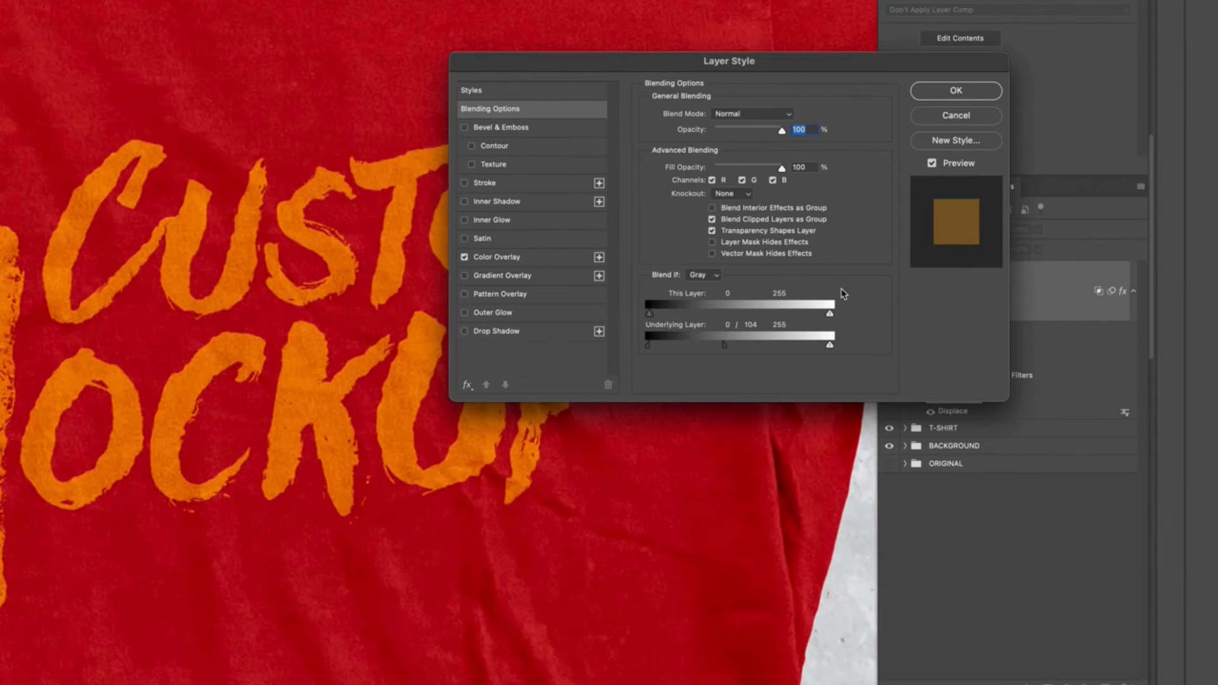
mouse_move(724, 351)
left_mouse_down()
mouse_move(774, 350)
mouse_move(708, 343)
mouse_move(721, 351)
left_mouse_up()
key("super+minus")
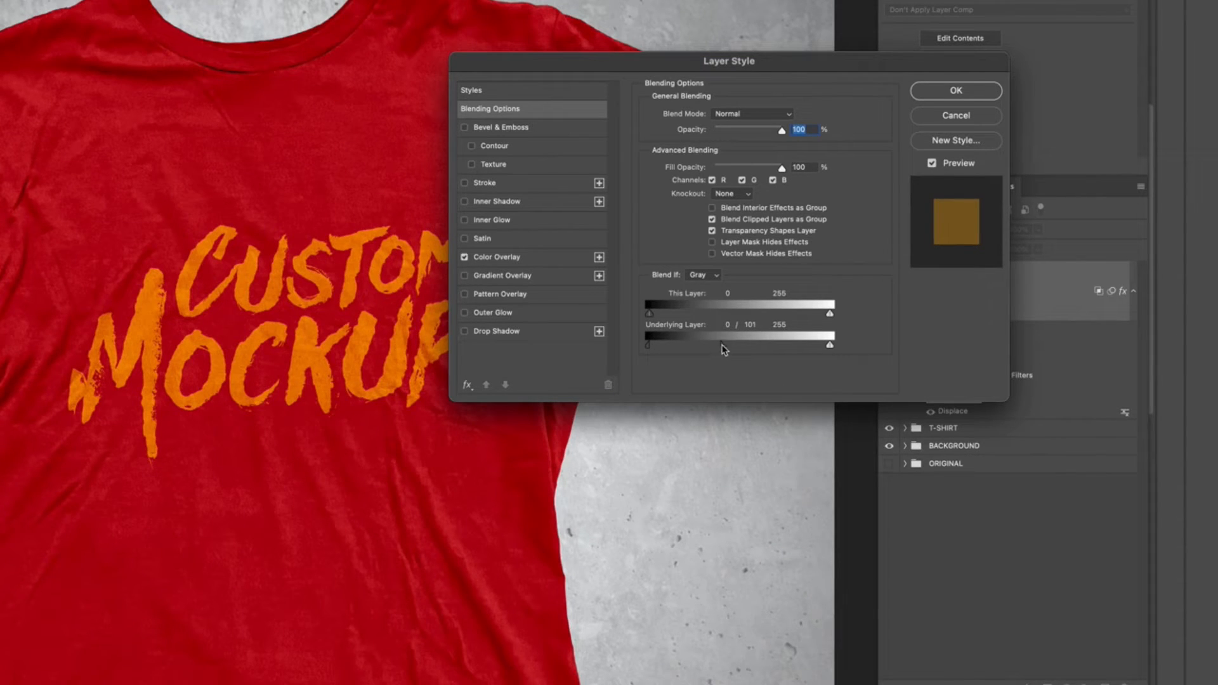
left_click_drag(648, 348, 716, 348)
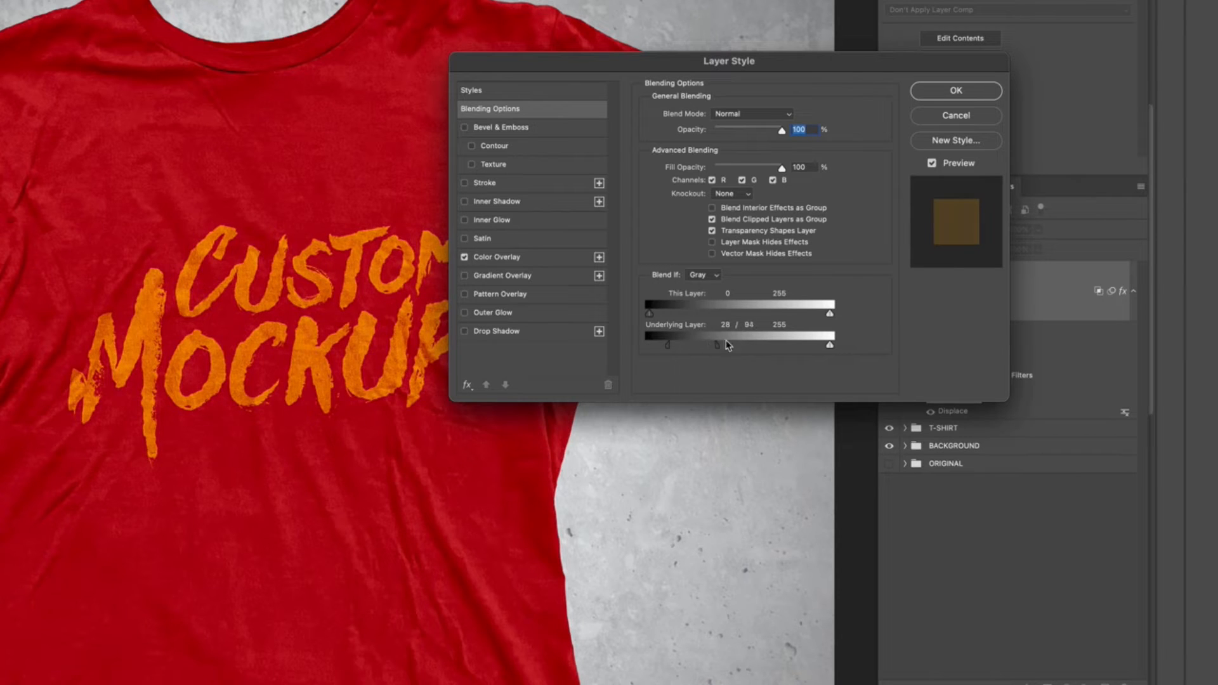
Step: Compare the artwork with and without the layer style preview, and apply the style to TEXT MAIN
left_click_drag(621, 68, 703, 94)
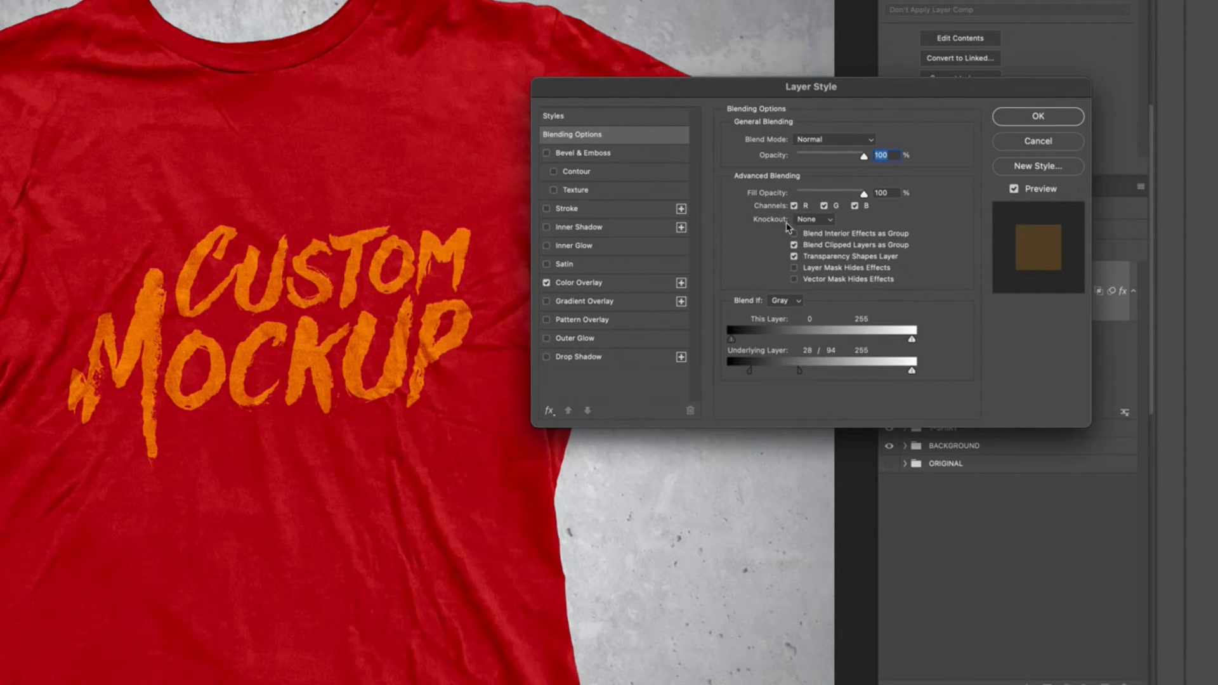
left_click(1014, 190)
left_click(1014, 190)
left_click(1014, 190)
left_click(1014, 190)
left_click(1014, 190)
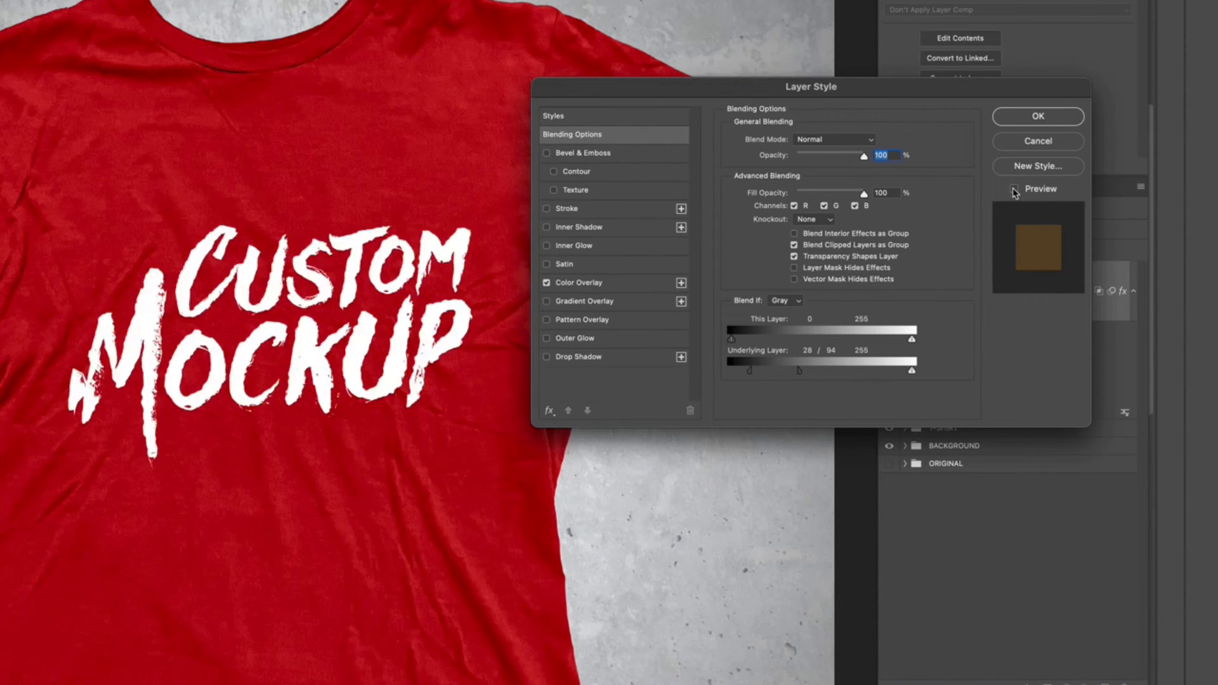
left_click(1014, 190)
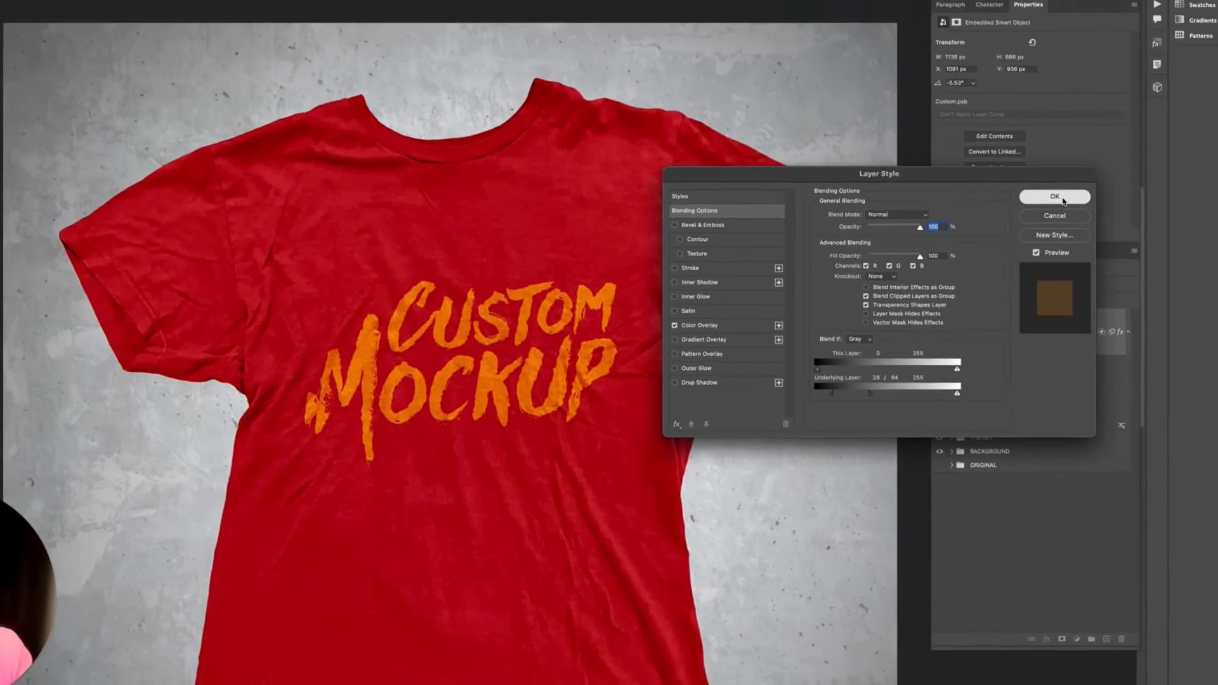
left_click(1038, 117)
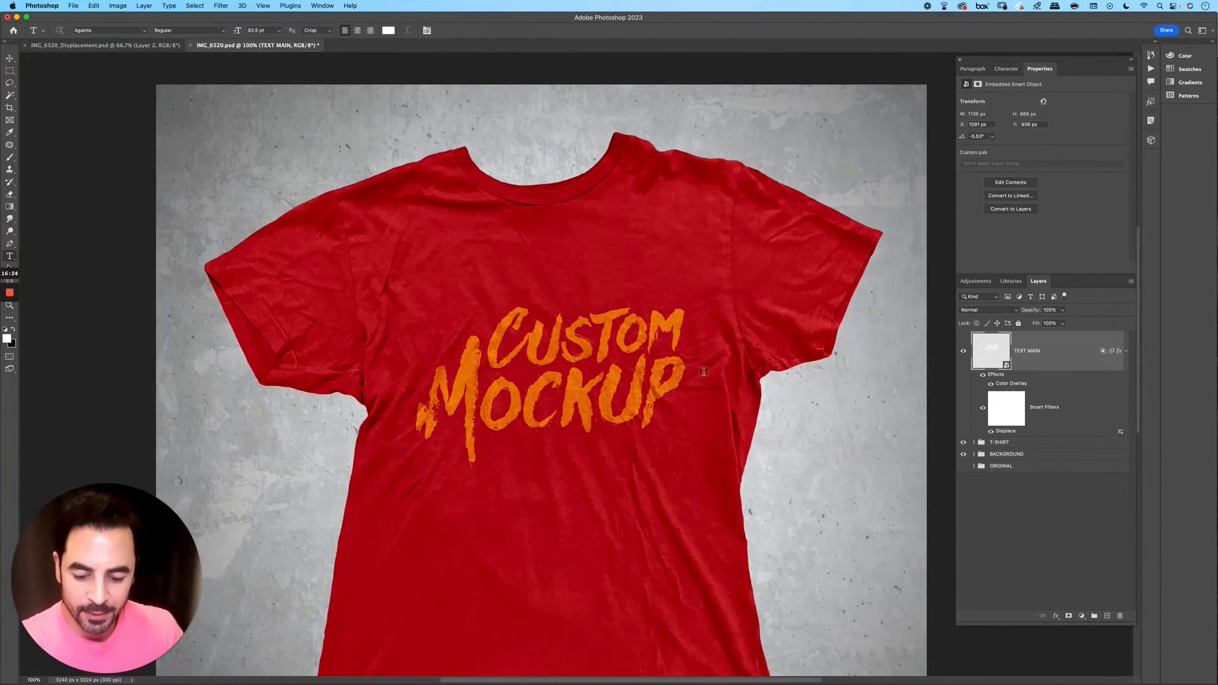
Step: Scale the TEXT MAIN artwork down and reposition it slightly higher on the shirt's chest
key("ctrl+t")
left_click_drag(656, 360, 646, 413)
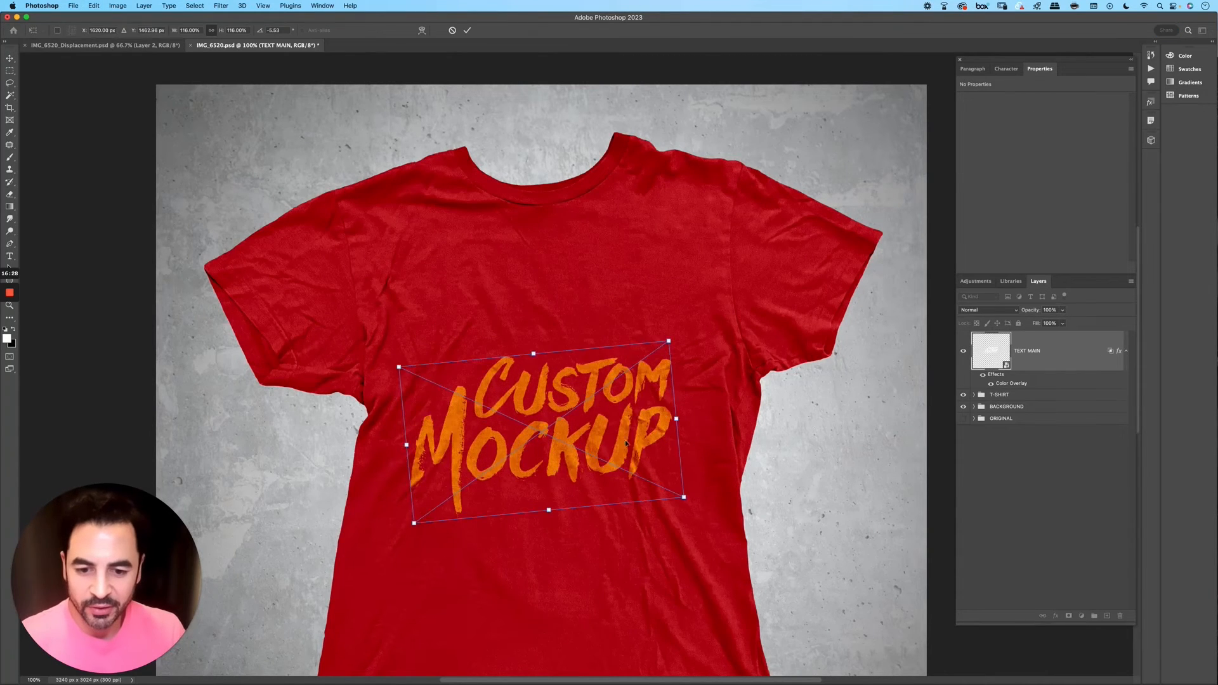
left_click_drag(626, 443, 634, 364)
left_click_drag(677, 261, 663, 265)
key("Return")
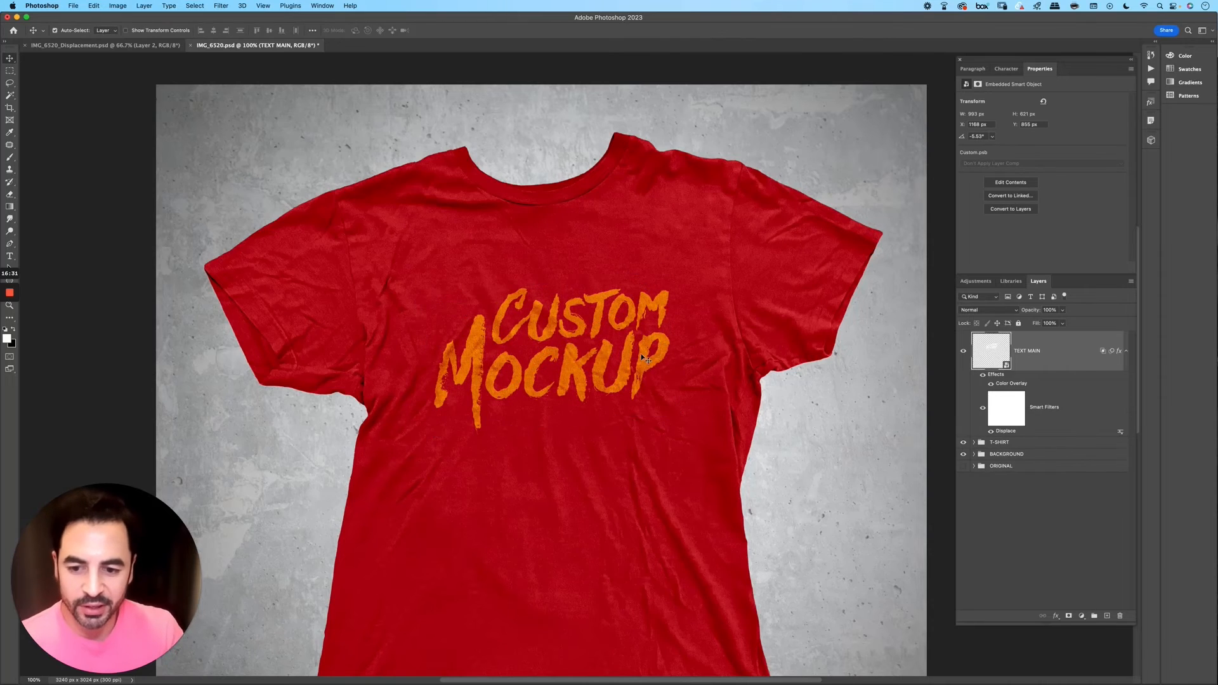
Step: Enlarge TEXT MAIN to about 116% and shift it 60 px down and 10 px left
key("cmd+t")
left_click_drag(665, 267, 690, 252)
key("Return")
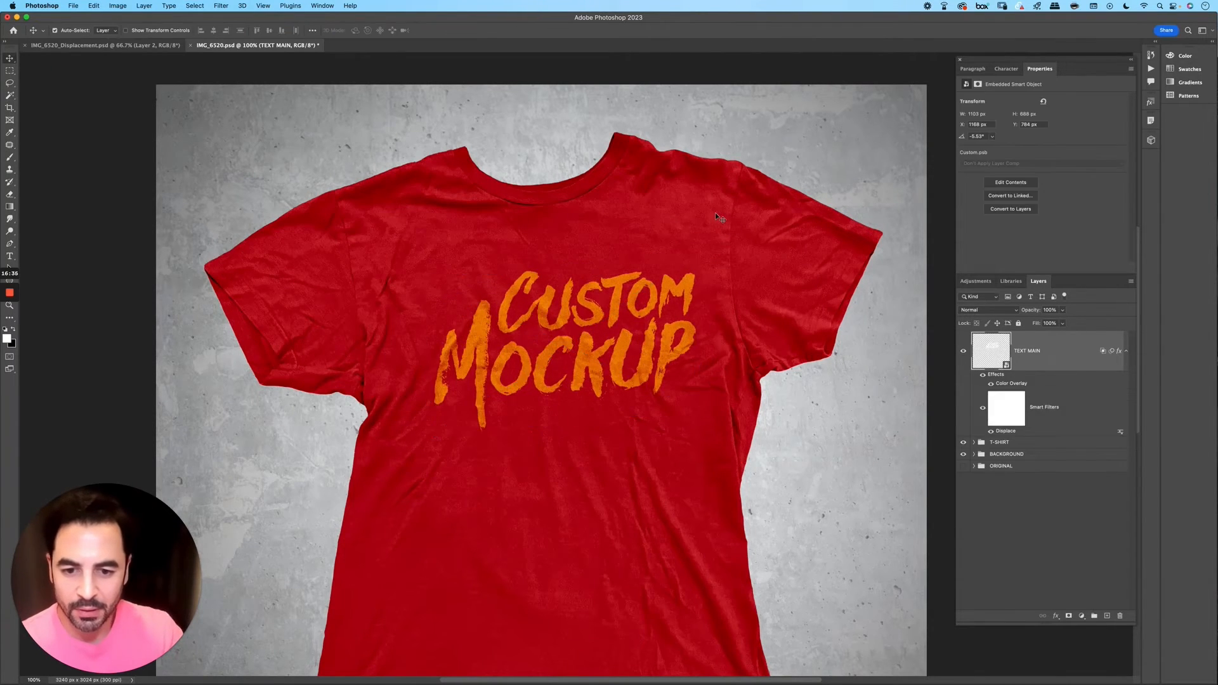
key("shift+Down")
key("shift+Left")
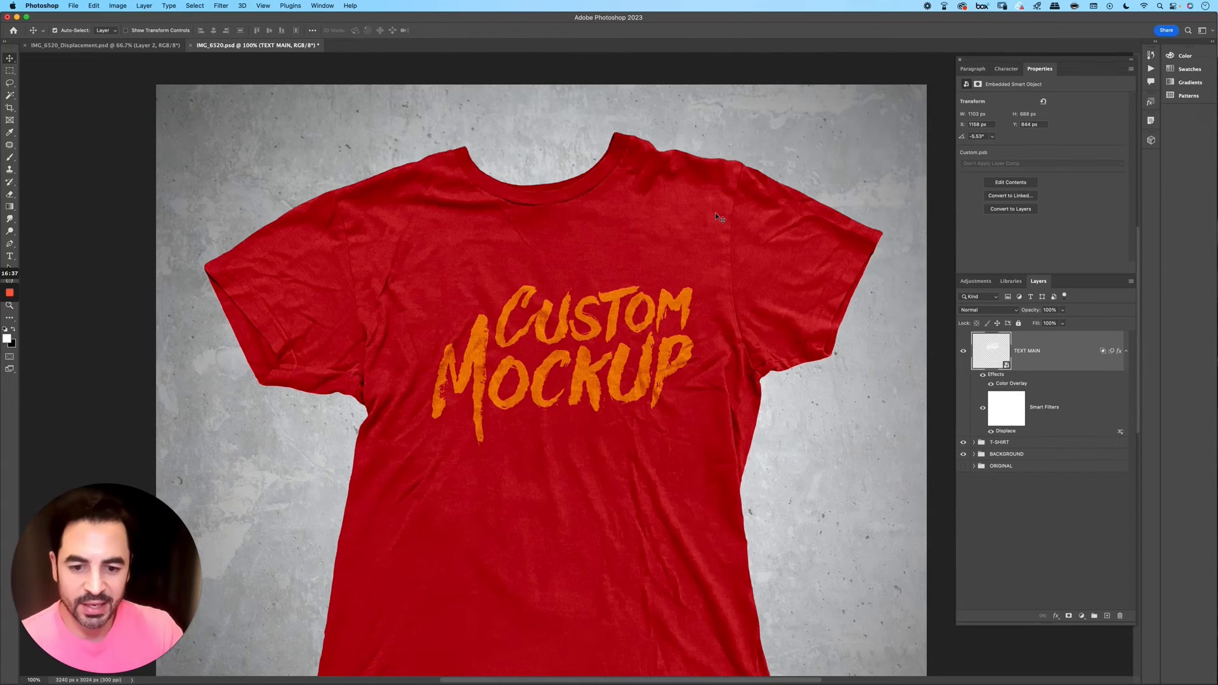
key("super+0")
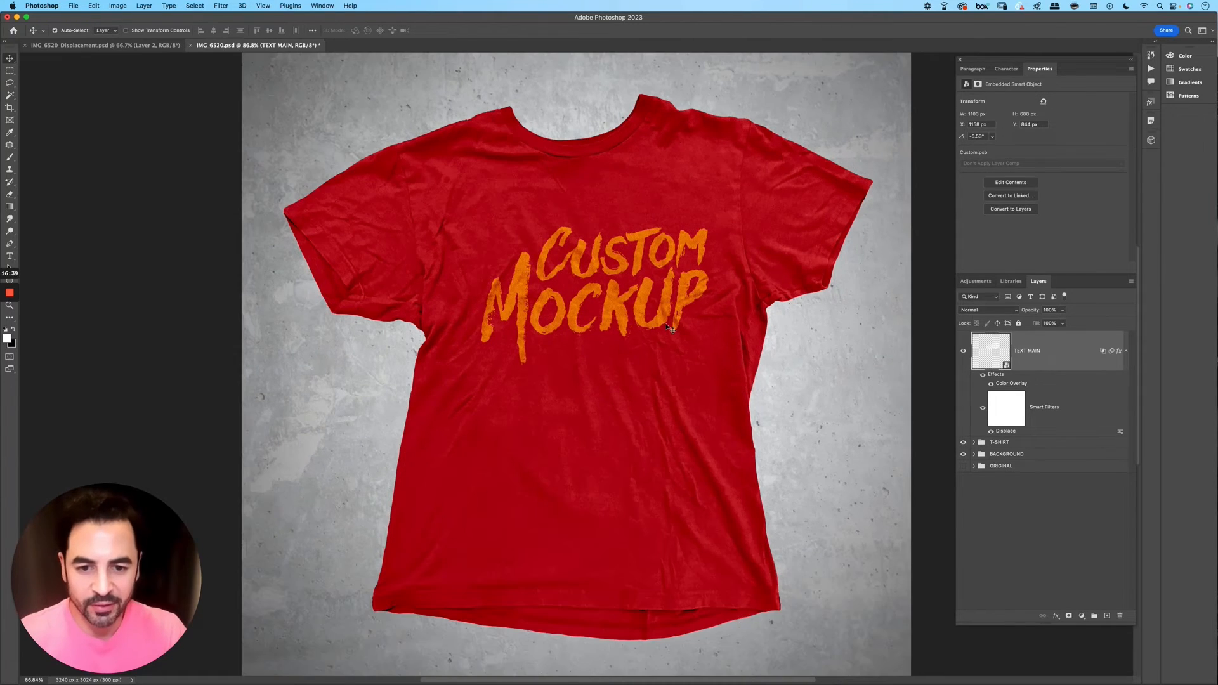
Step: Move TEXT MAIN lower and slightly left on the shirt, and scale it down to about 108%
key("super+t")
left_click_drag(688, 304, 682, 322)
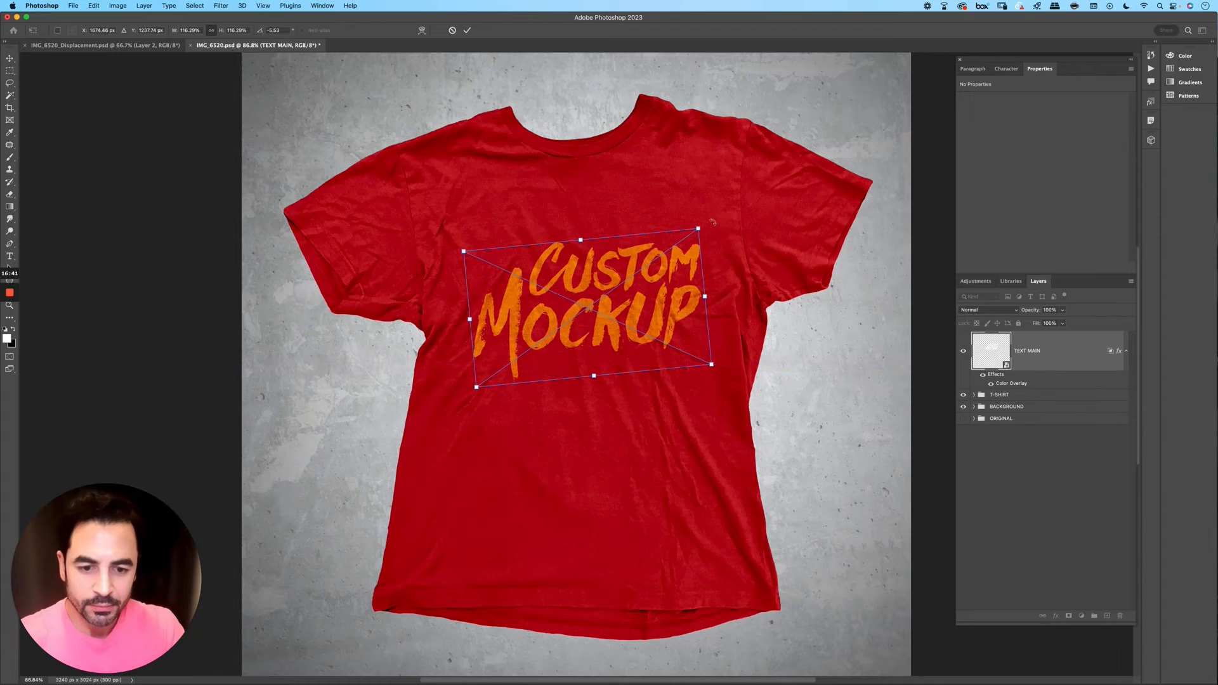
key("Return")
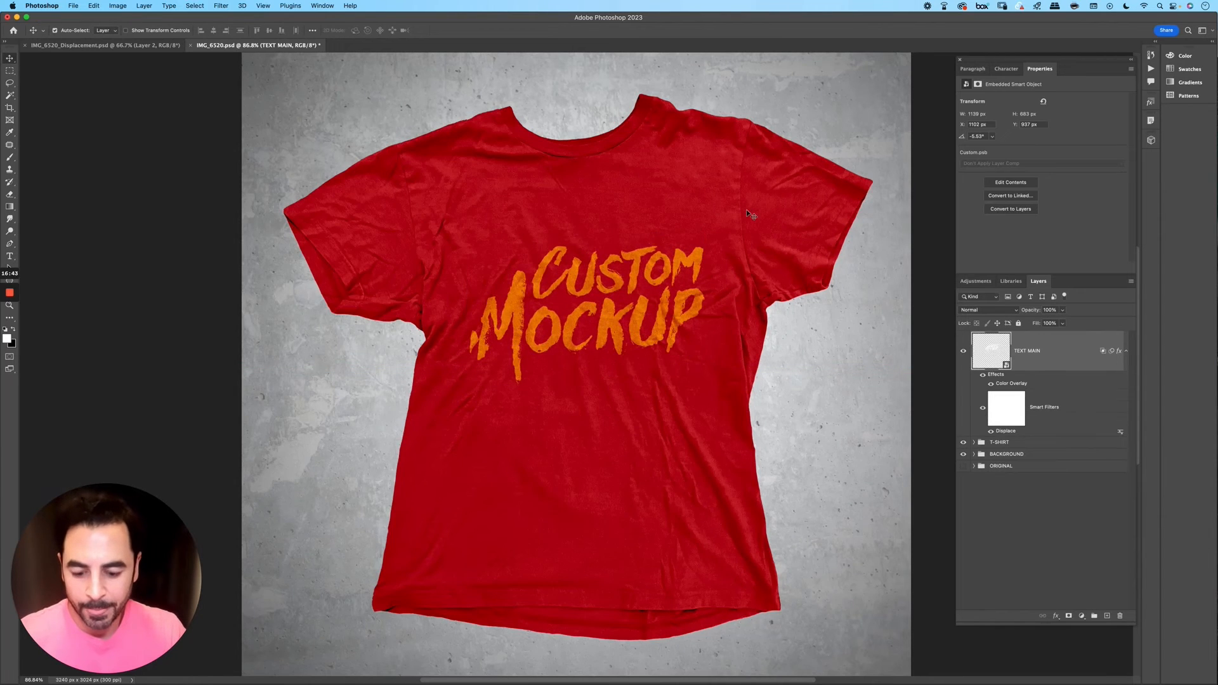
key("super+t")
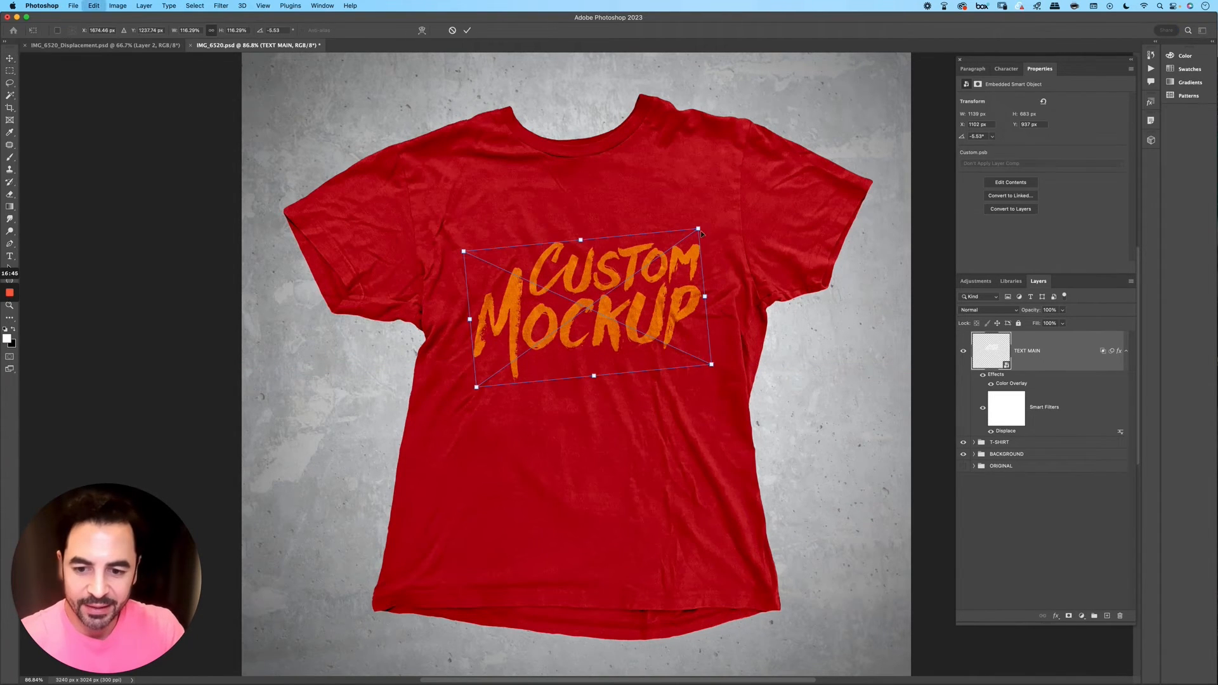
left_click_drag(698, 226, 691, 222)
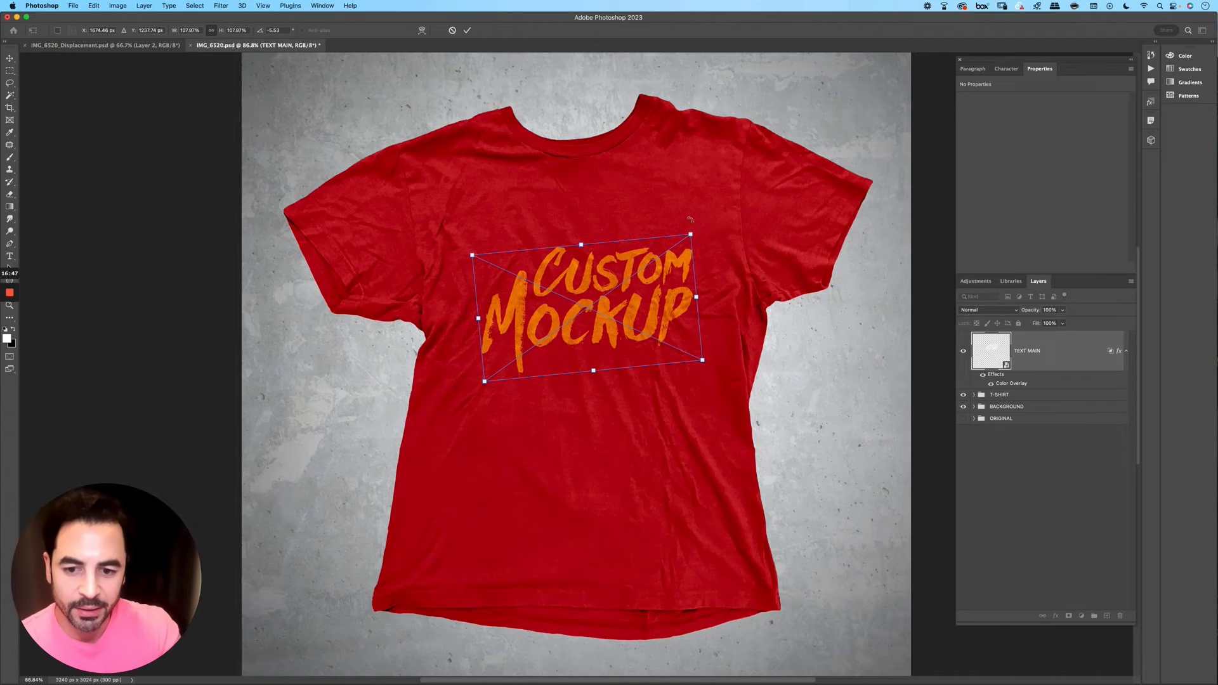
key("Return")
Step: Nudge the TEXT MAIN artwork 20 px left and 90 px up on the chest
key("shift+Left")
key("shift+Up")
key("shift+Left")
key("shift+Up")
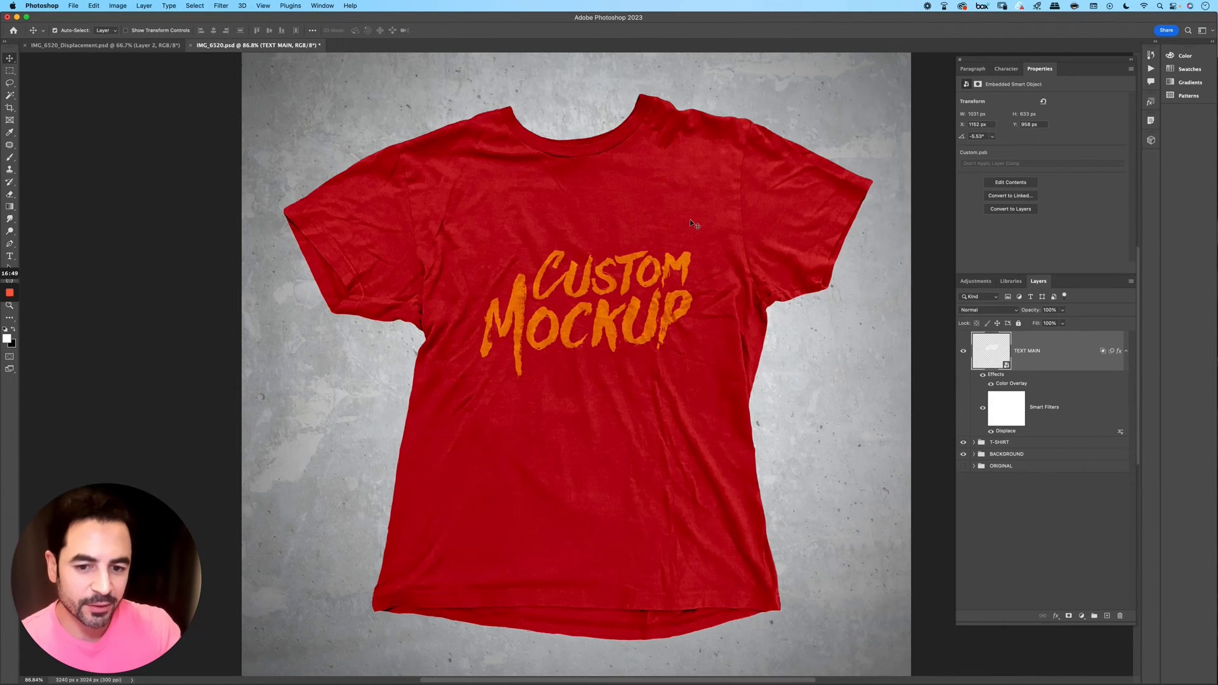
key("shift+Up")
key("shift+Up")
key("shift+Up")
key("shift+Up")
key("shift+Up")
key("shift+Up")
key("shift+Up")
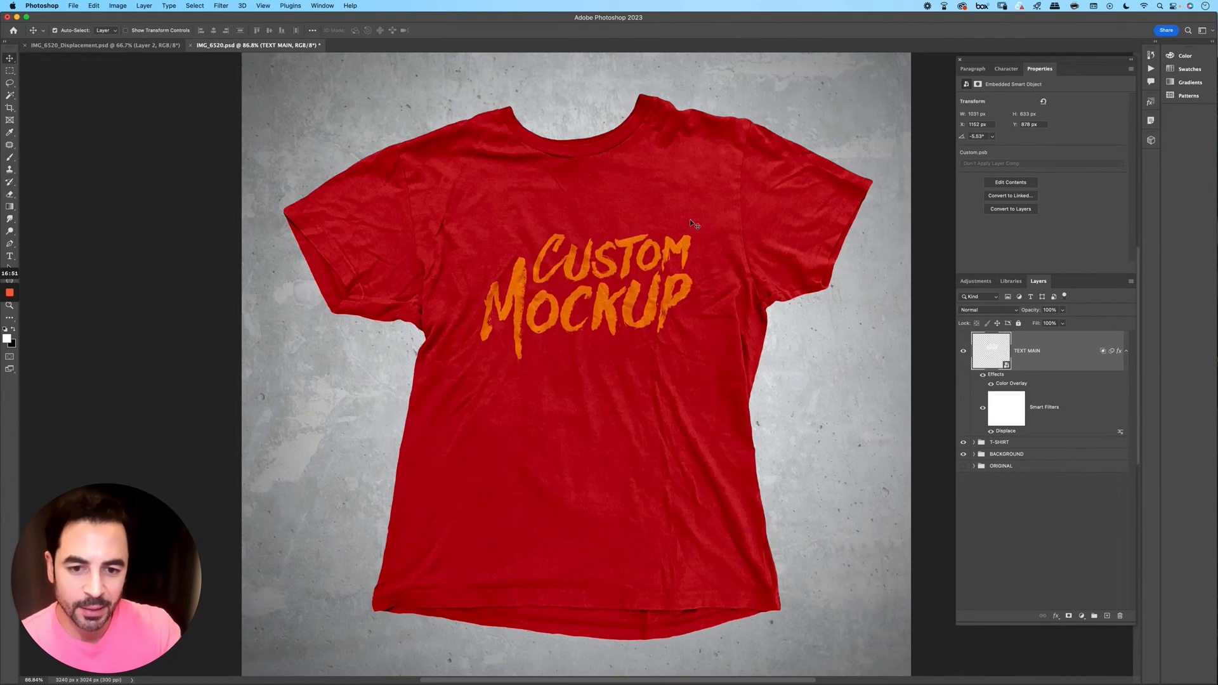
Step: Enlarge TEXT MAIN to about 1428 px wide across the chest and nudge it 40 px down
key("ctrl+t")
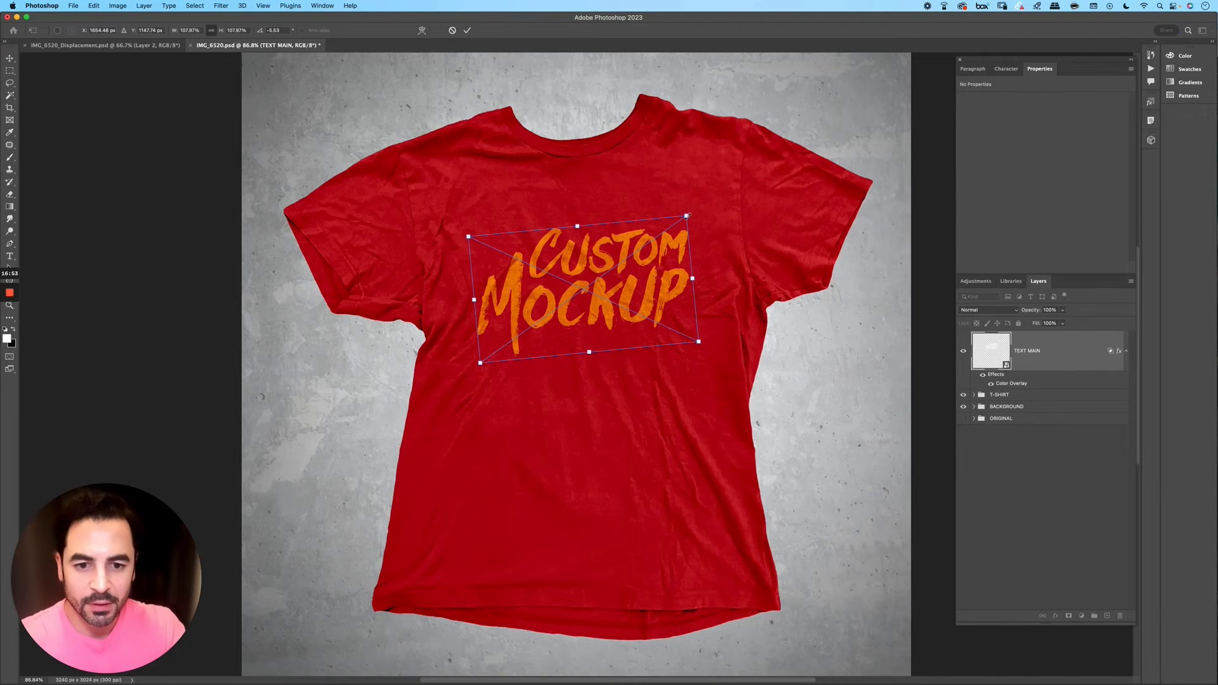
left_click_drag(688, 217, 735, 168)
key("Return")
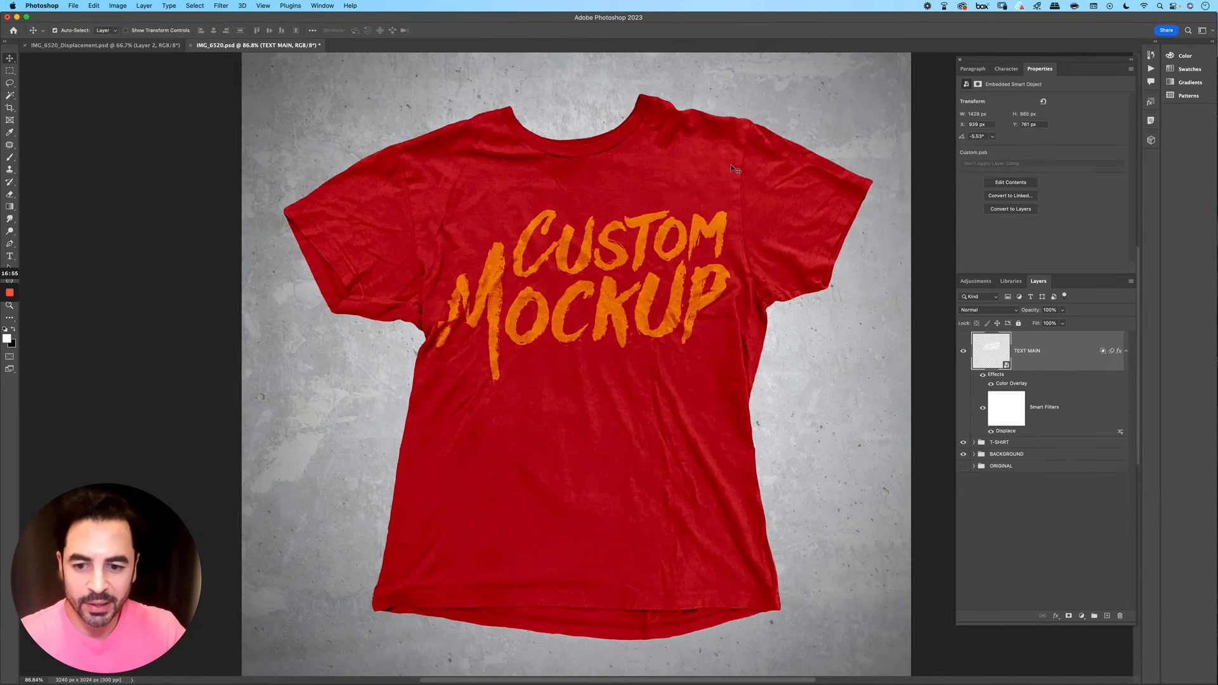
key("shift+Down")
key("shift+Down")
key("shift+Down")
key("shift+Down")
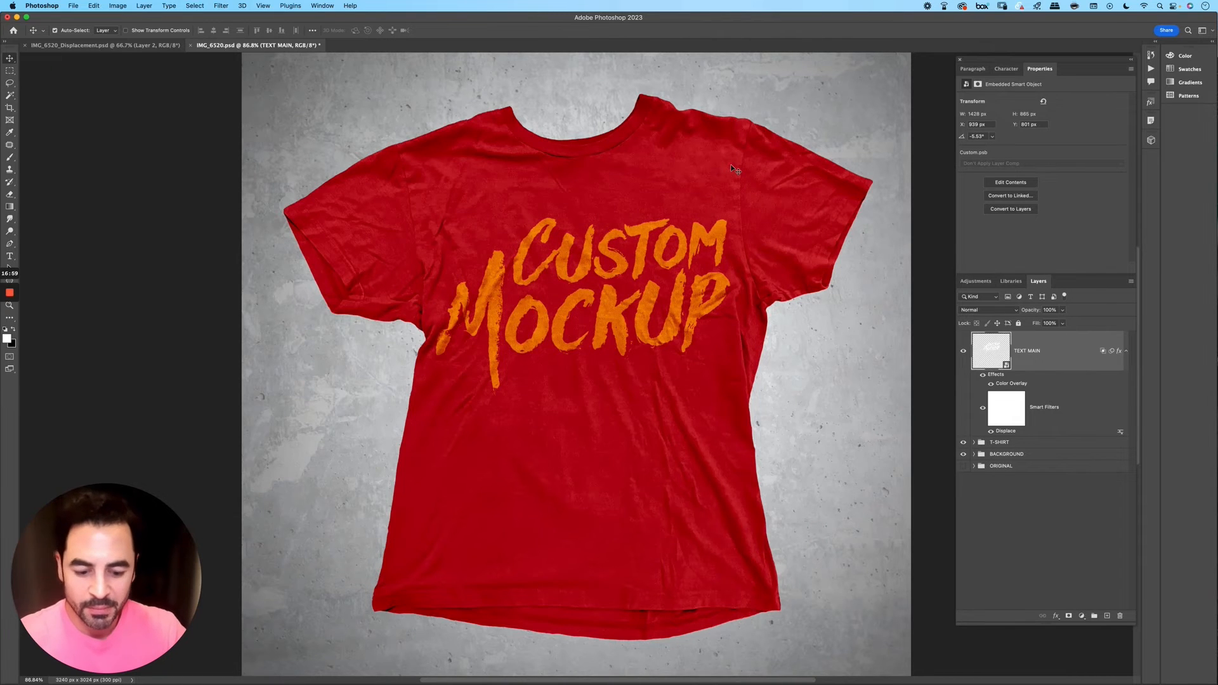
key("super+minus")
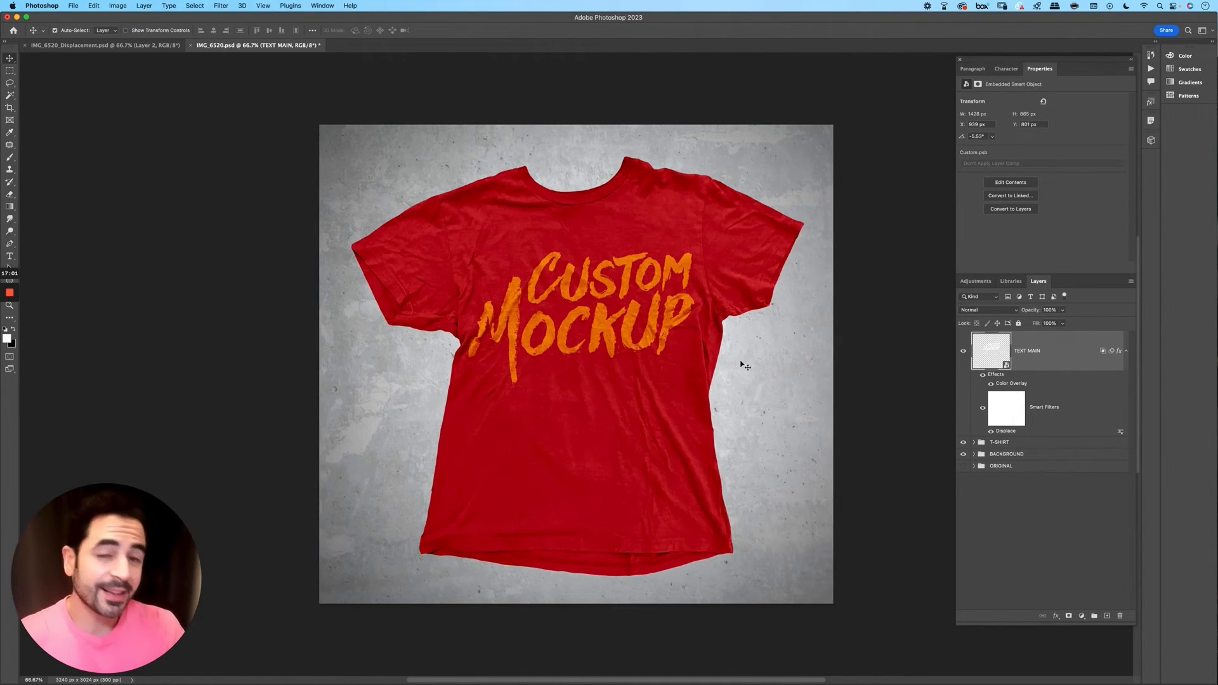
Step: Change the Color Overlay on the TEXT MAIN layer to white (ffffff) in Normal blend mode
left_click(1127, 352)
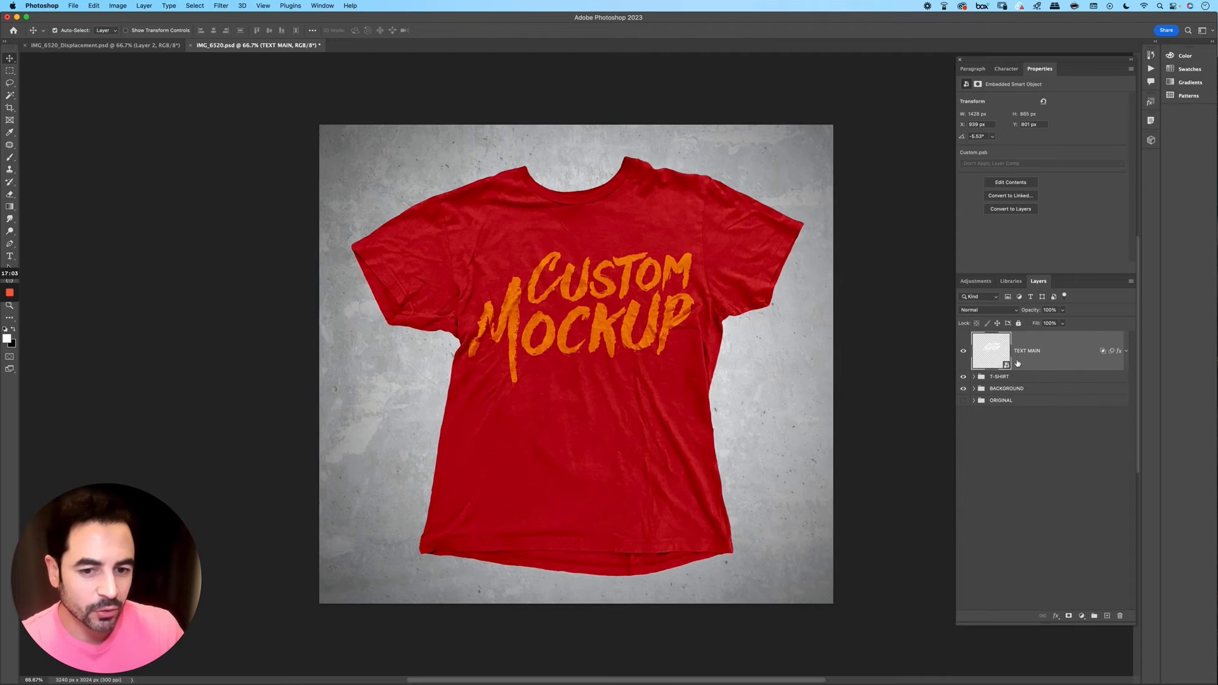
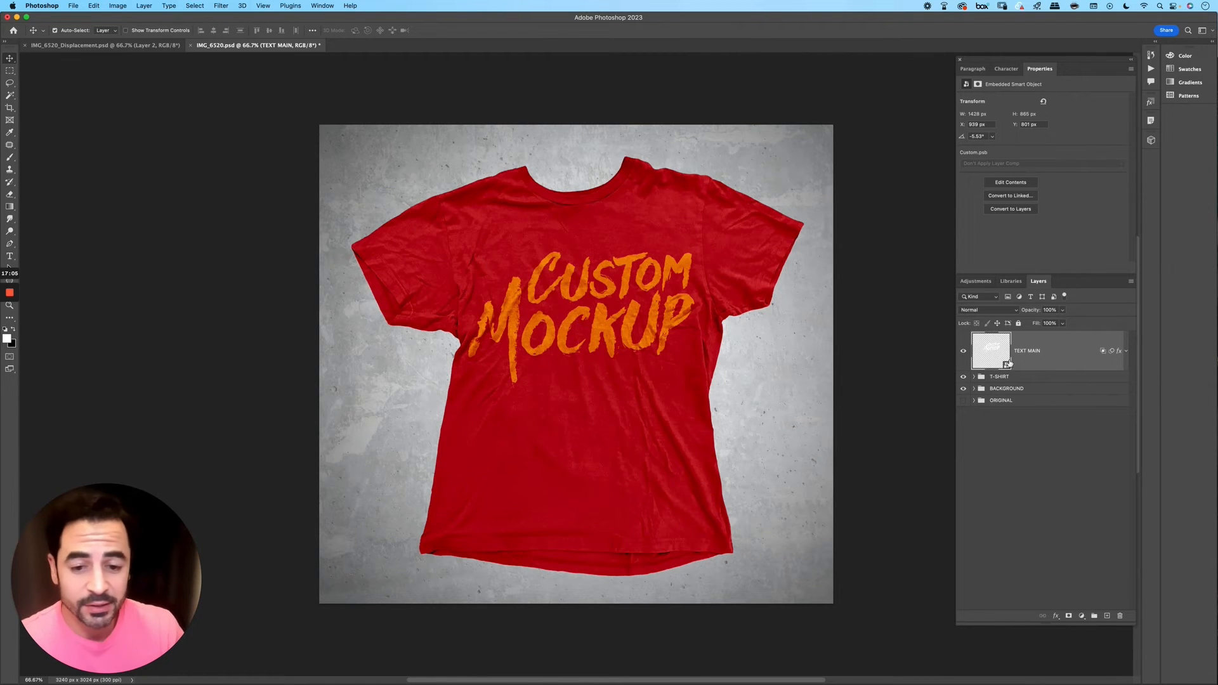
double_click(1118, 364)
left_click(773, 346)
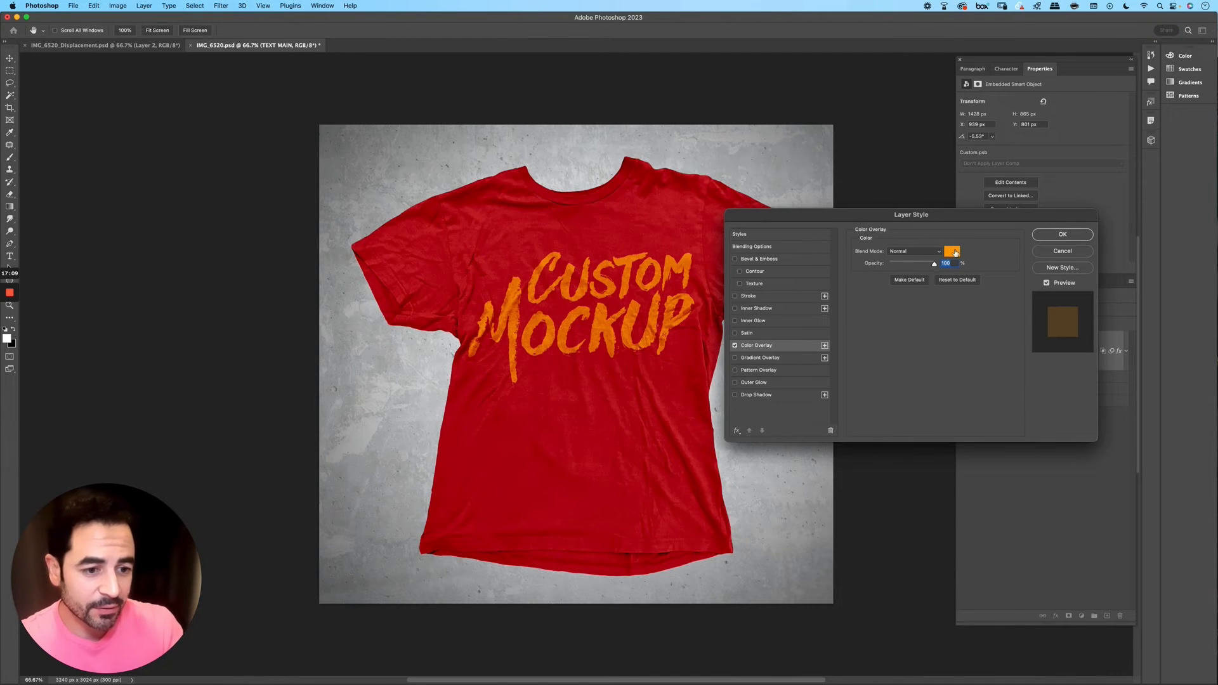
left_click(952, 252)
left_click_drag(956, 506, 952, 537)
left_click(820, 450)
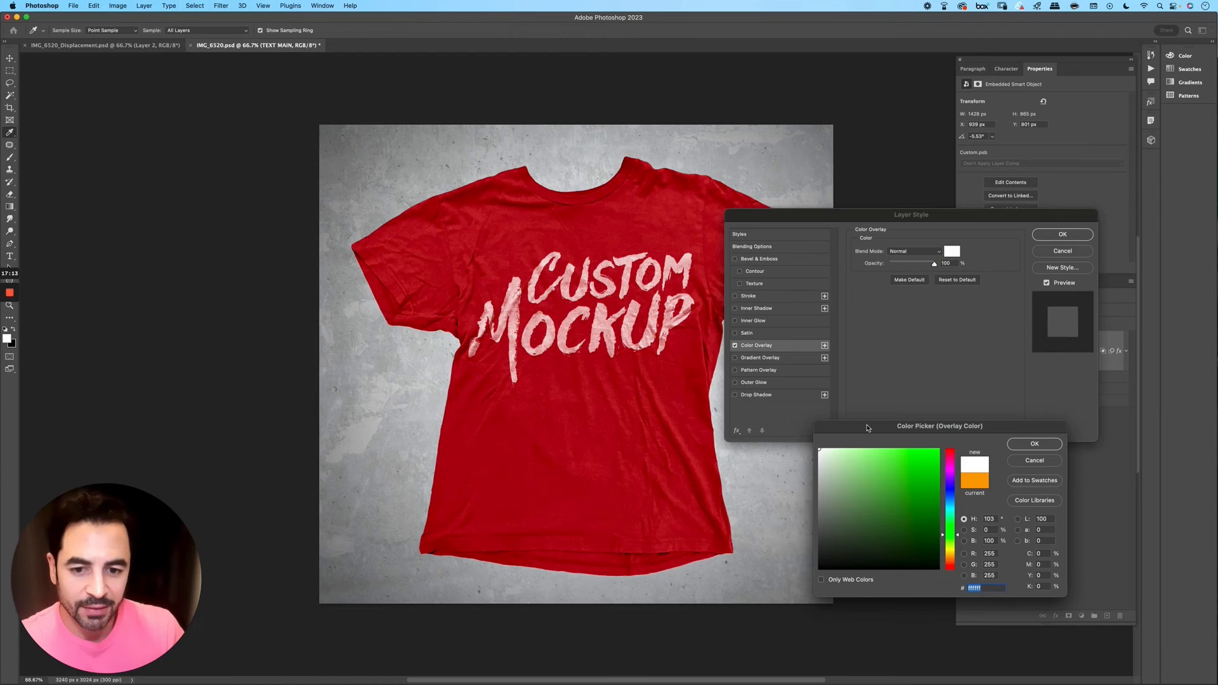
left_click(1035, 443)
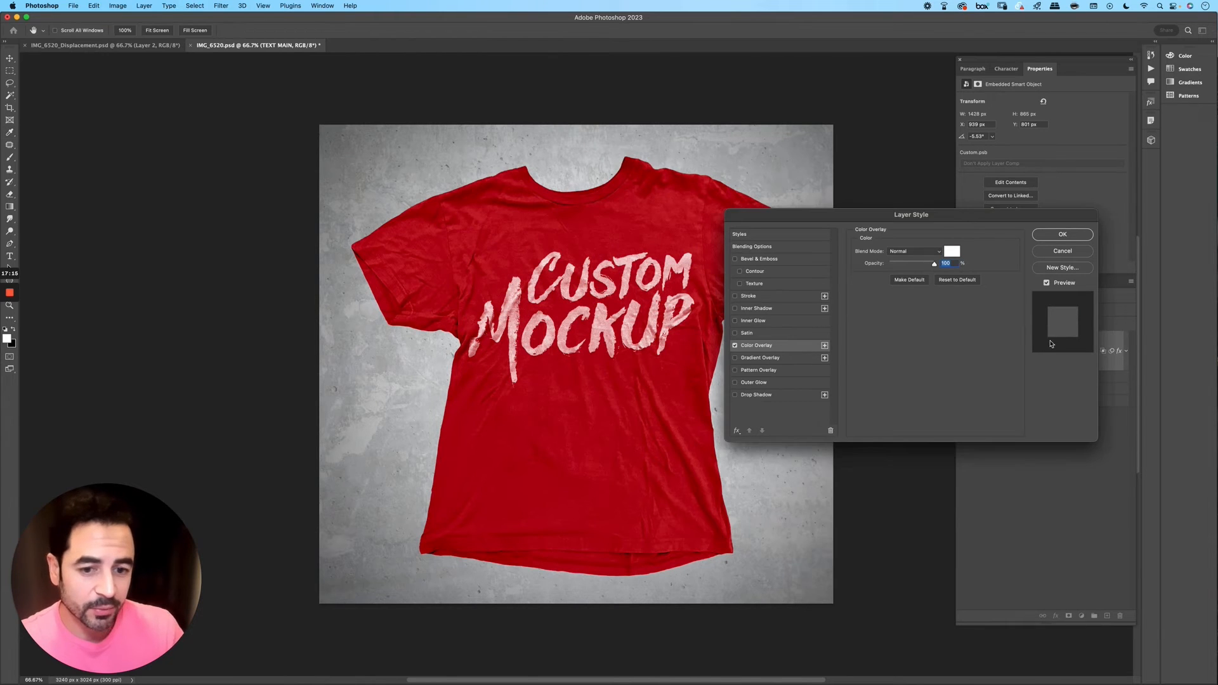
left_click(1063, 235)
Step: Compare the TEXT MAIN artwork with its Displace smart filter hidden and shown
left_click(1126, 353)
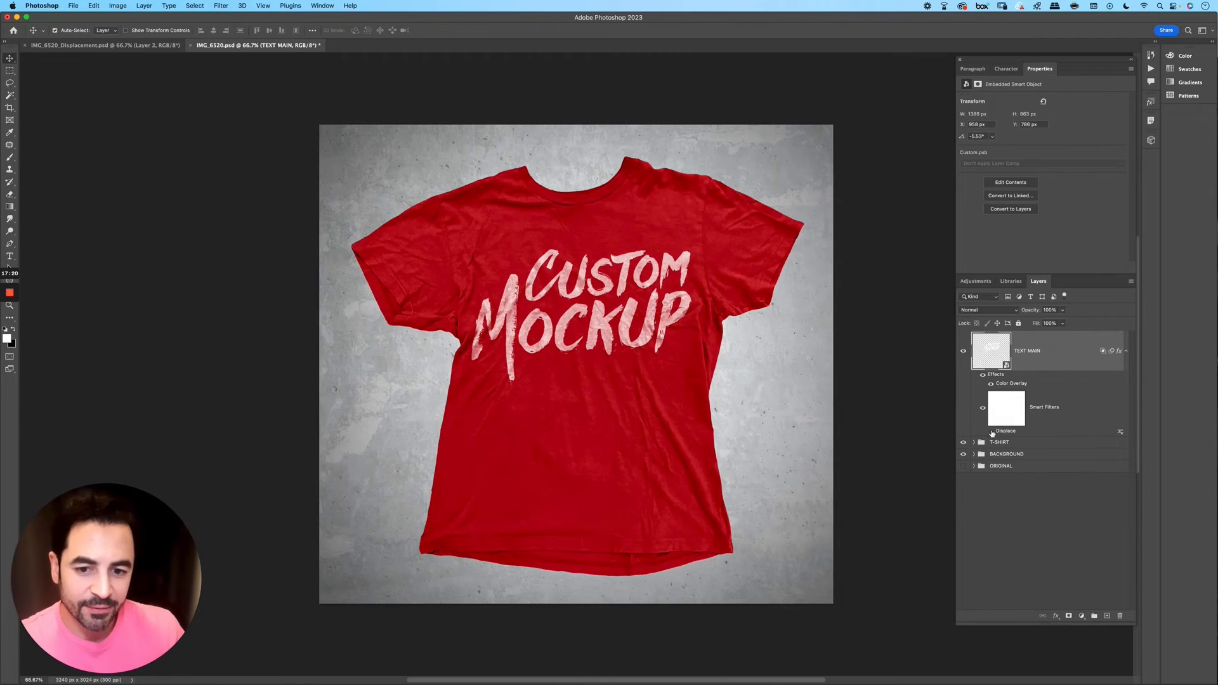
left_click(992, 431)
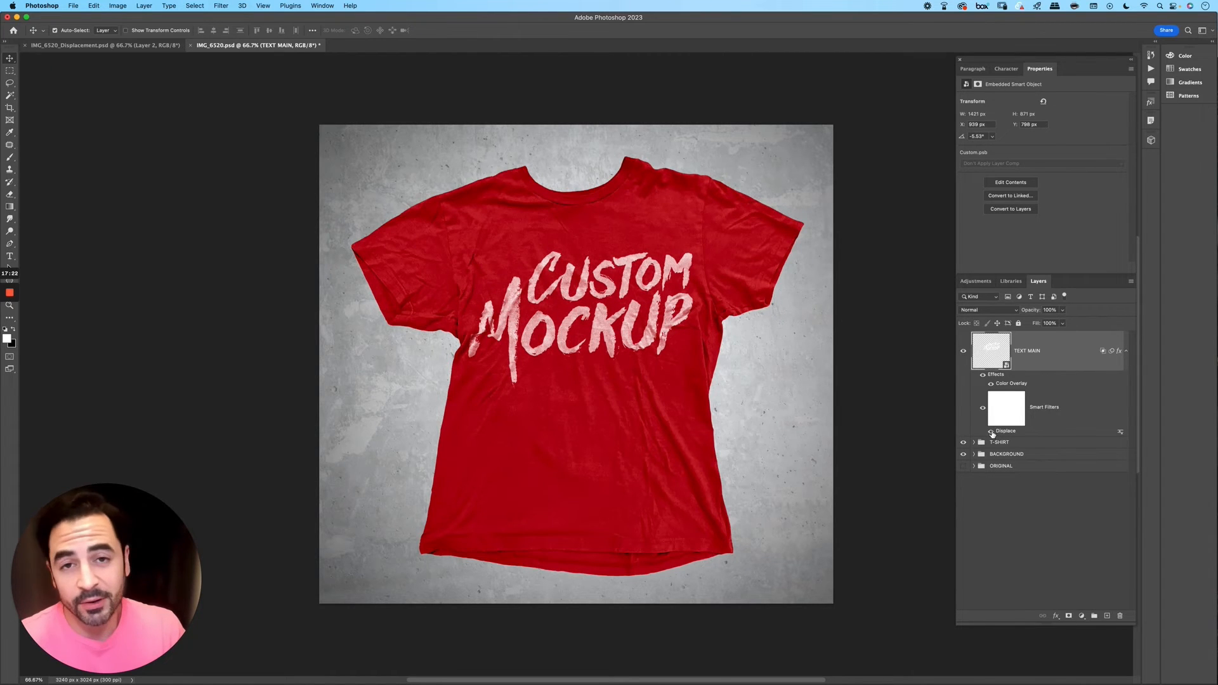
left_click(993, 433)
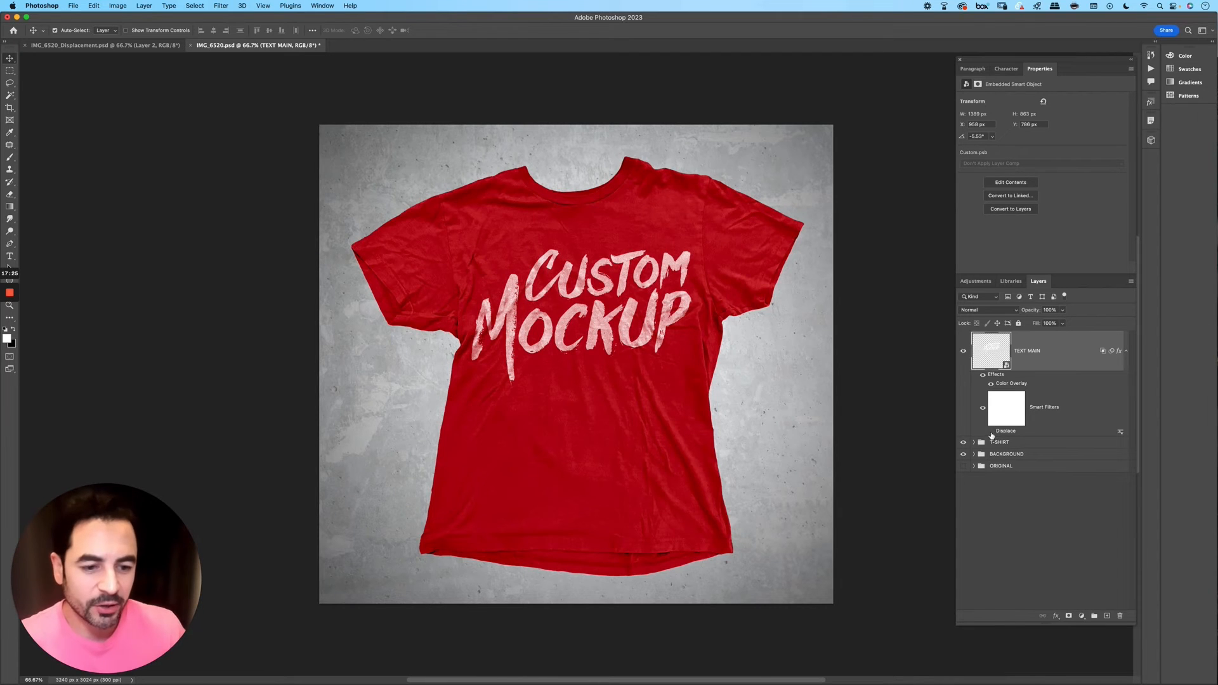
left_click(993, 432)
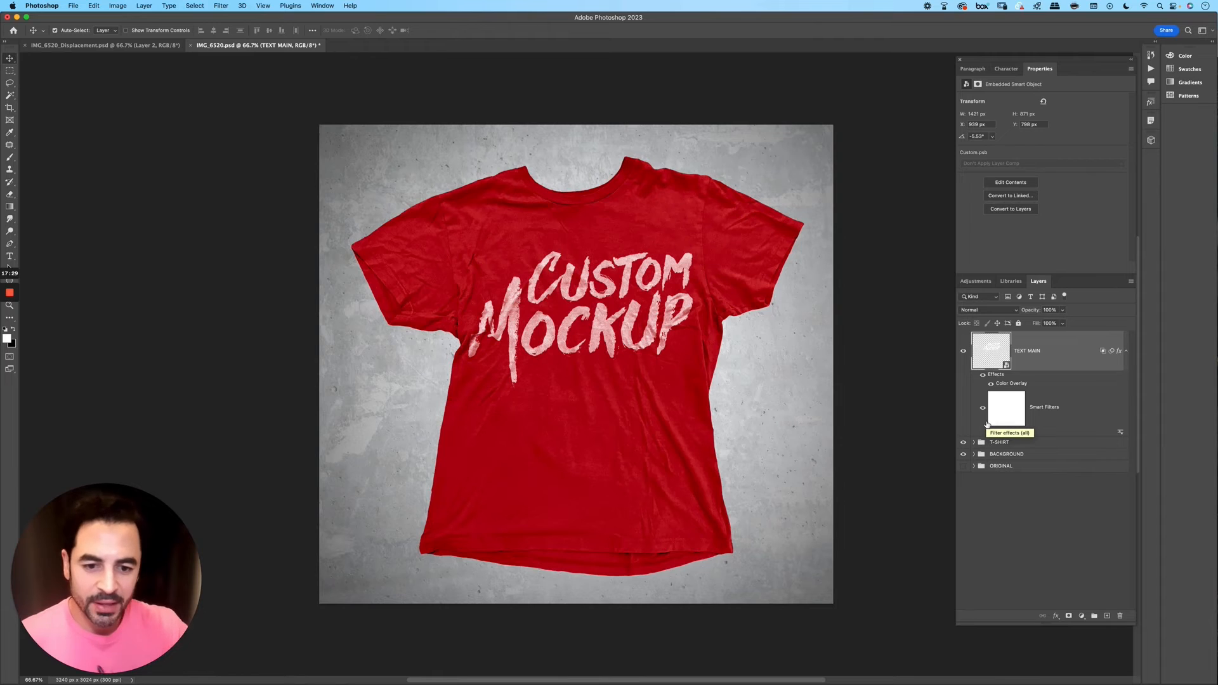
left_click(1126, 351)
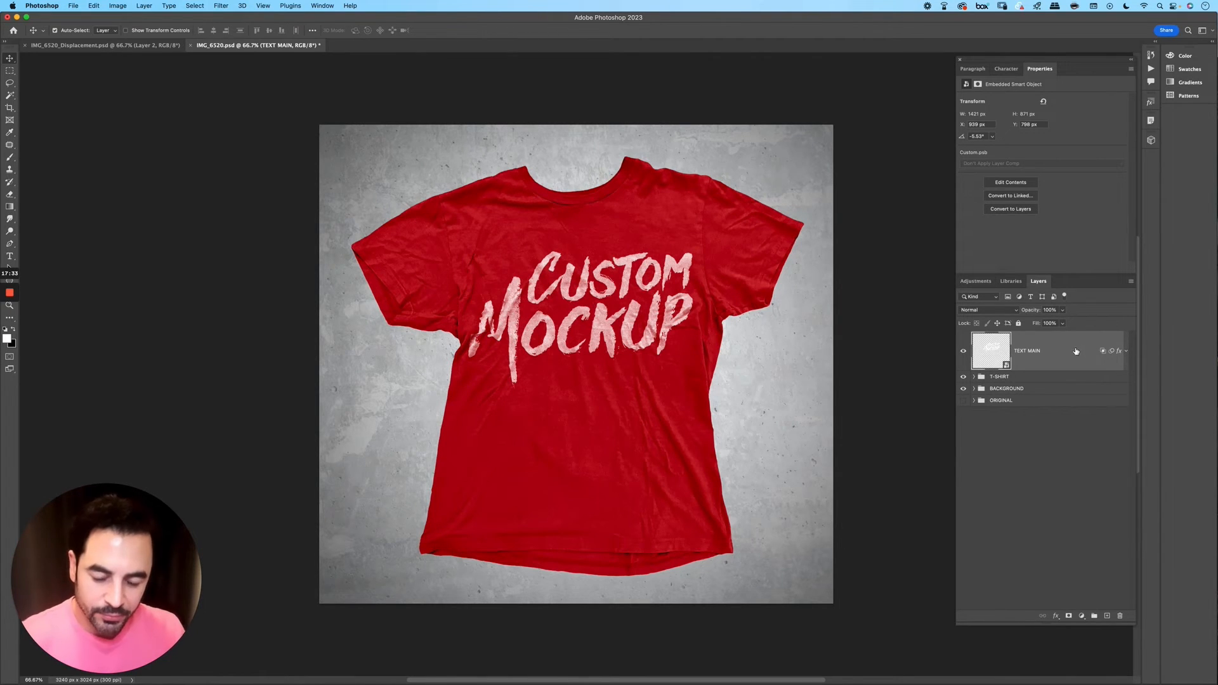
Step: Scale the TEXT MAIN artwork down to about 1325 px wide on the chest
key("super+t")
left_click_drag(689, 237, 690, 239)
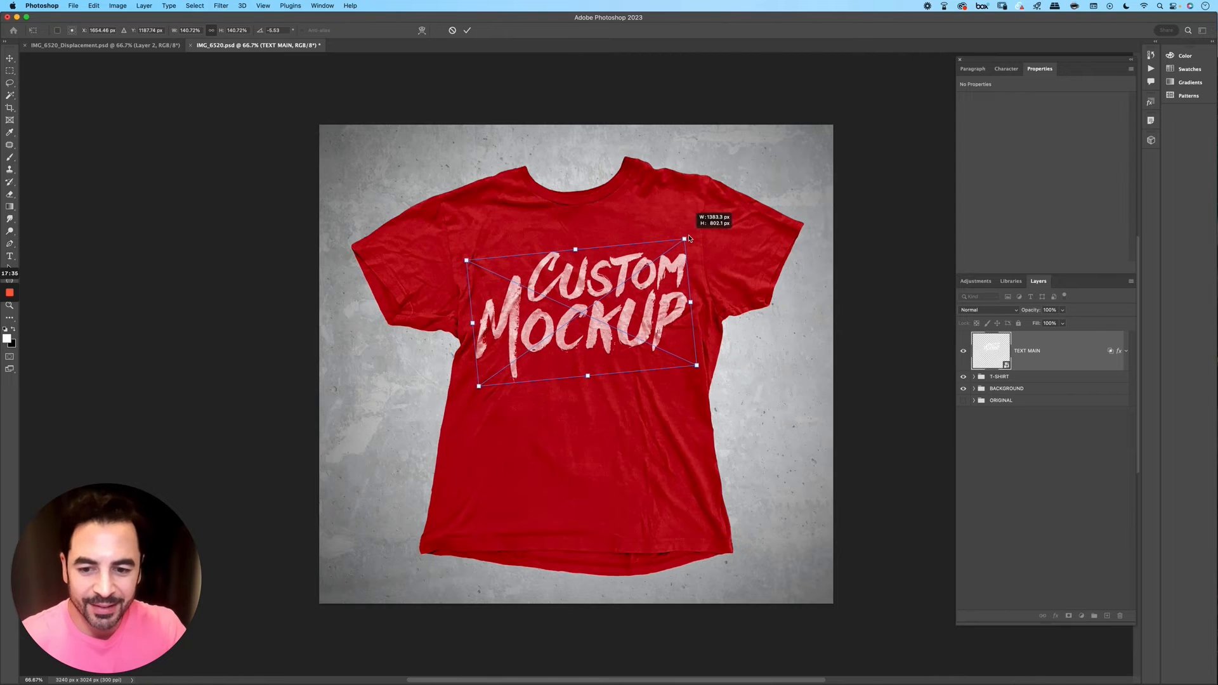
key("Return")
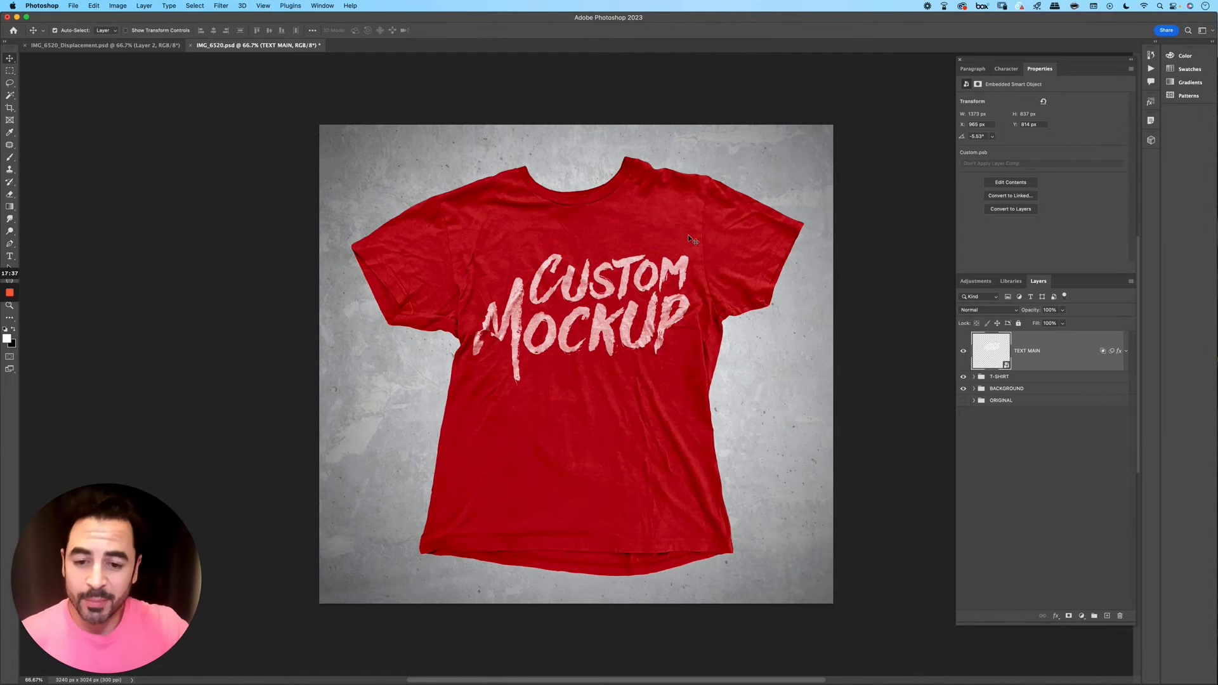
key("super+t")
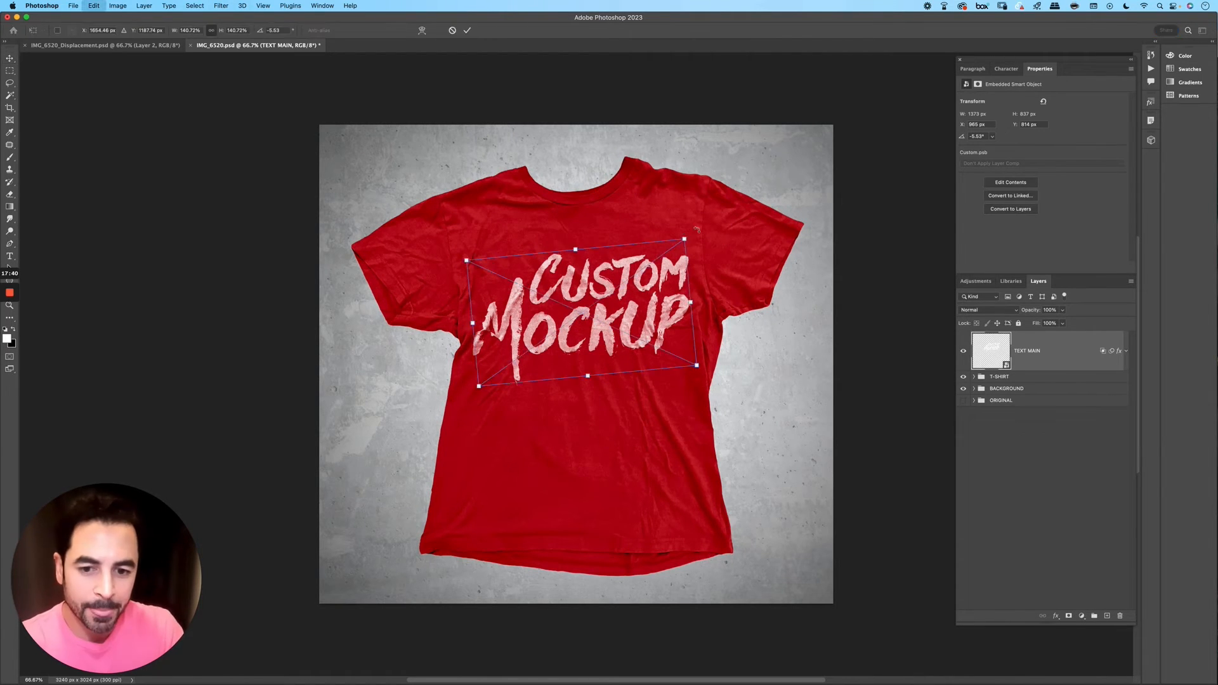
left_click_drag(480, 387, 486, 359)
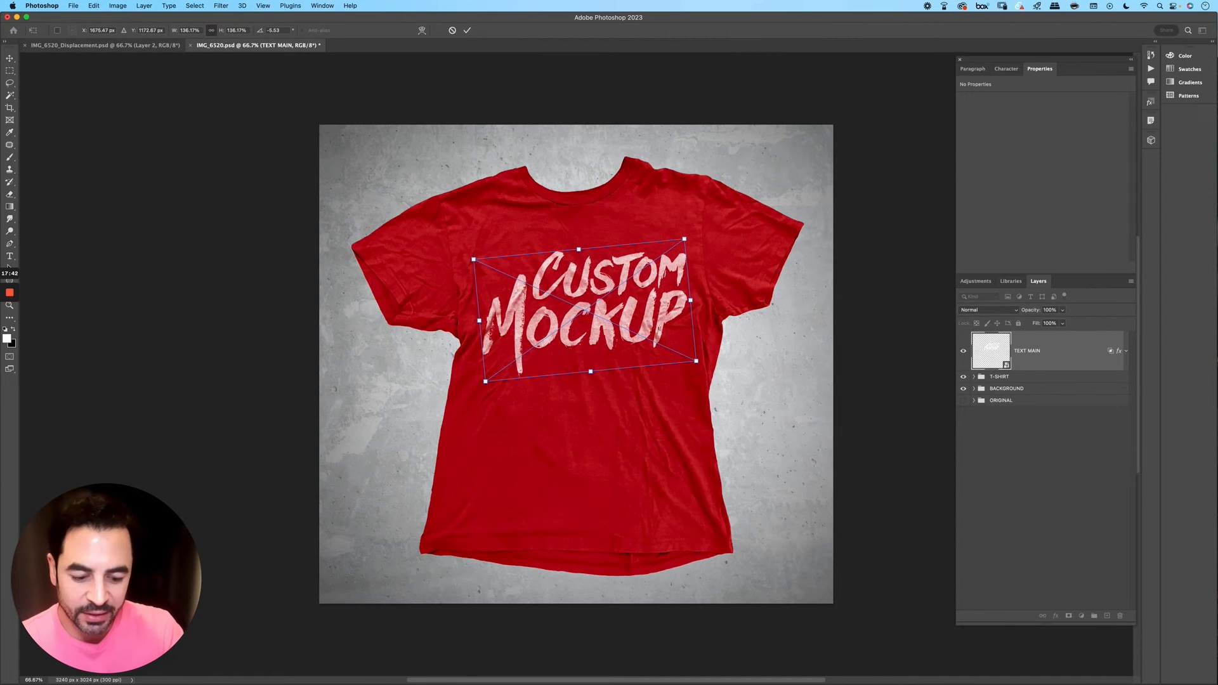
key("Return")
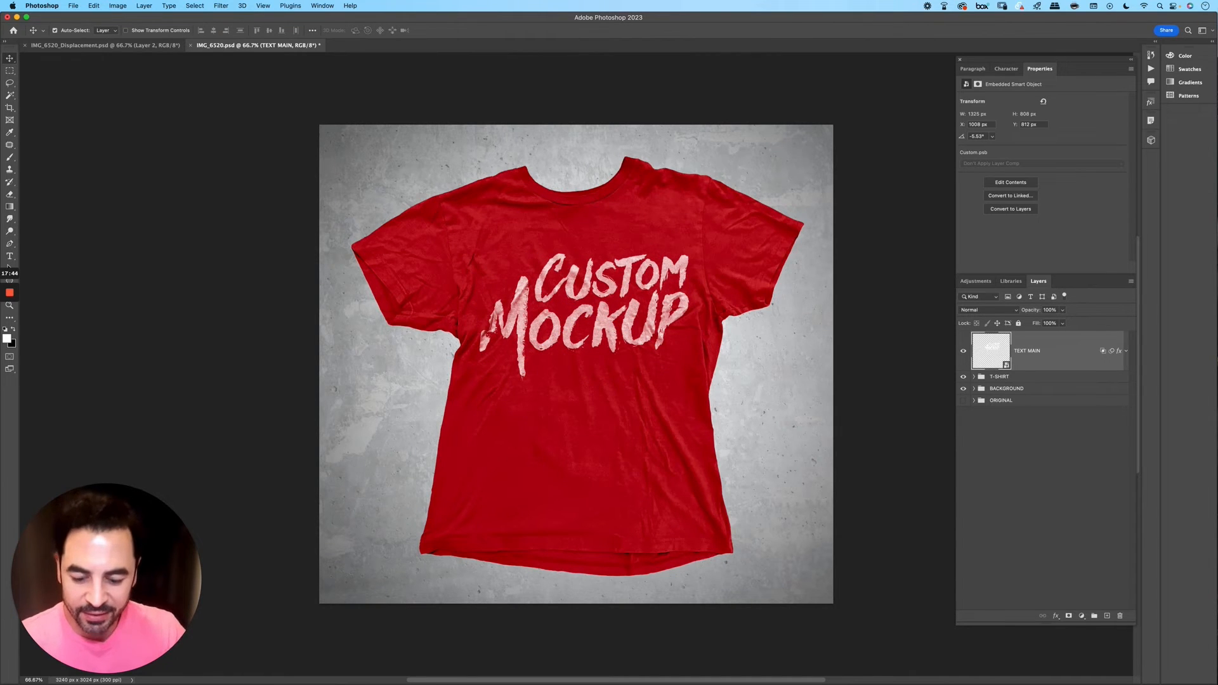
Step: Set TEXT MAIN's Displace filter to horizontal and vertical scales of 10, using IMG_6520_Displacement.psd as the map
left_click(1127, 351)
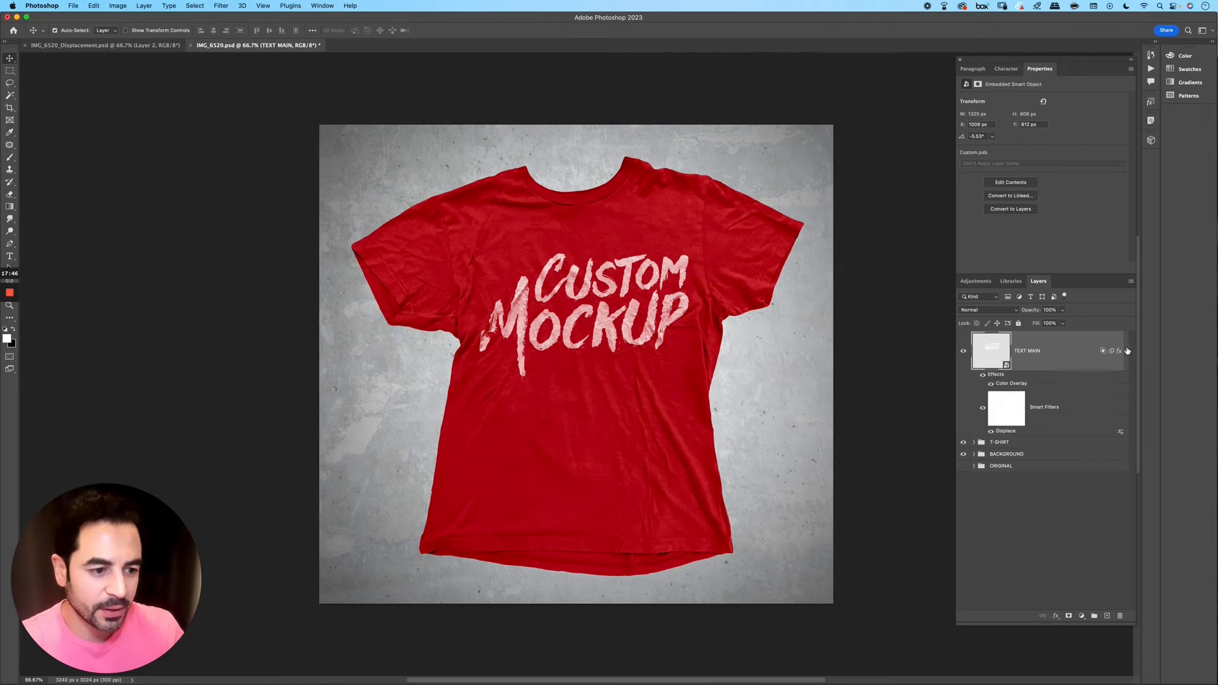
double_click(1007, 432)
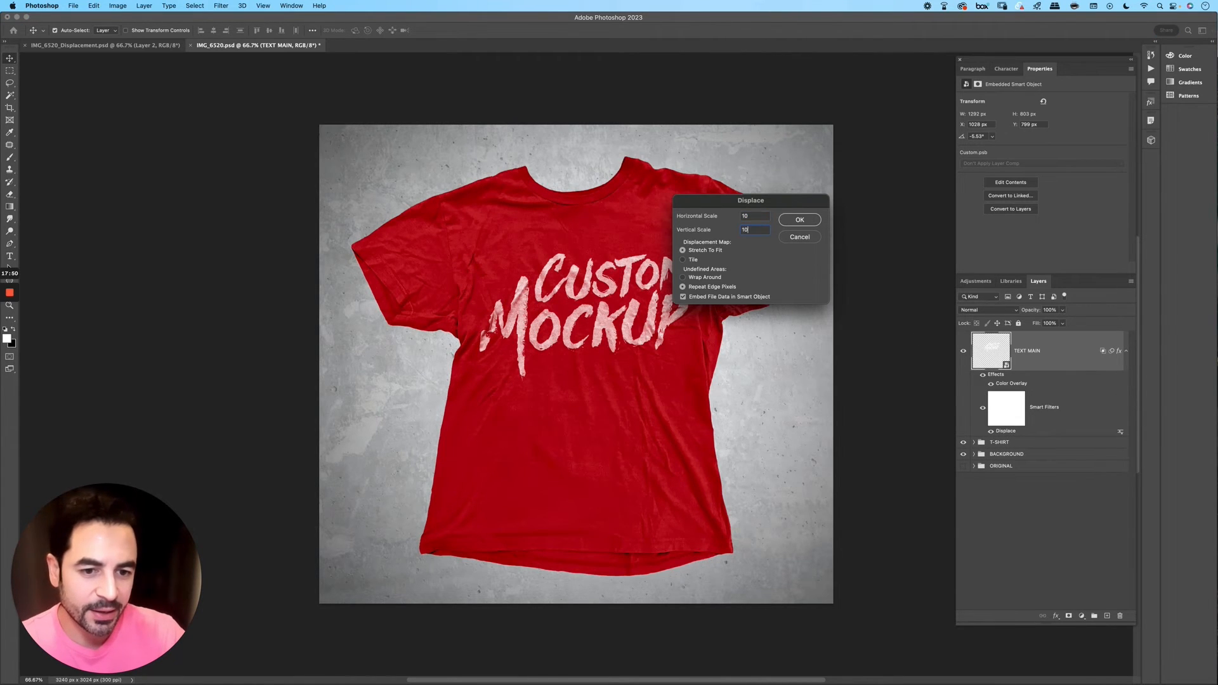
key("Return")
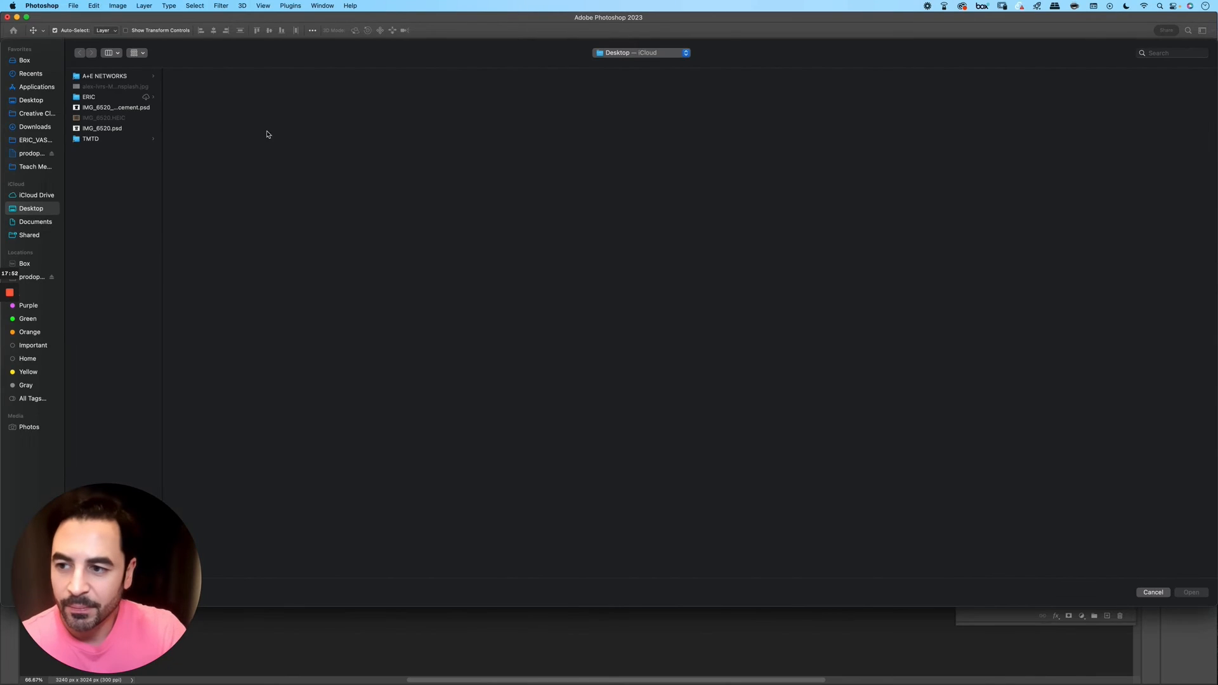
double_click(140, 111)
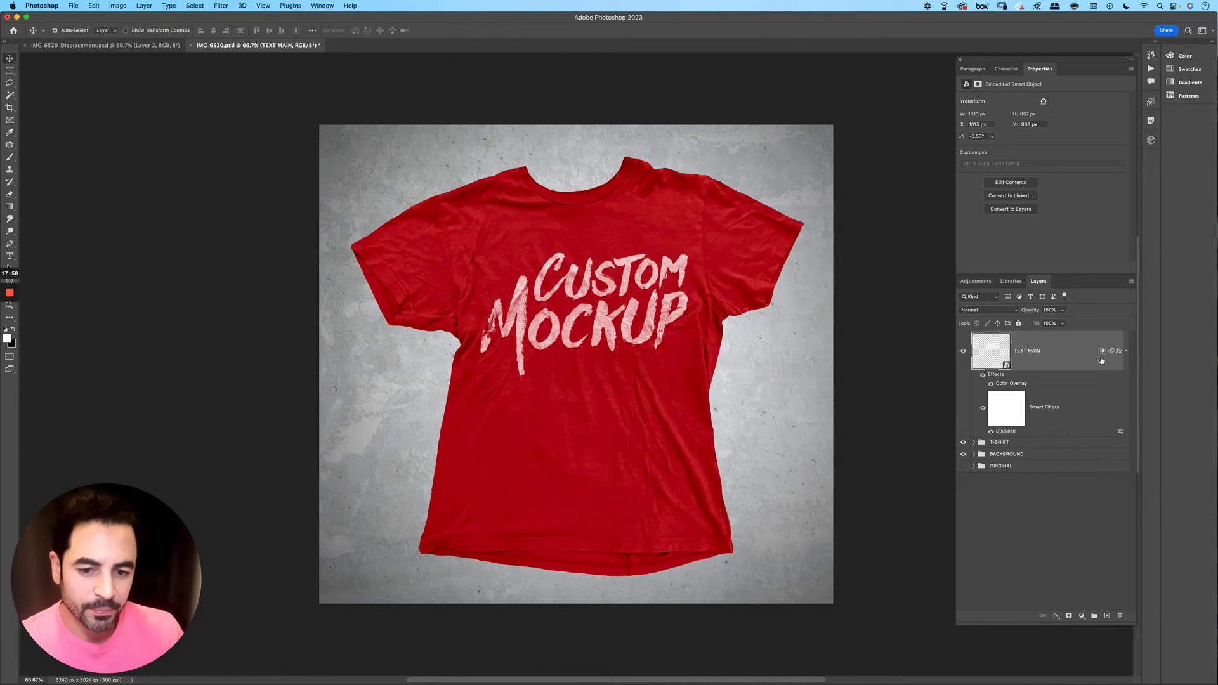
Step: Try a stronger Displace effect on TEXT MAIN with a horizontal scale of 25 and the IMG_6520_Displacement.psd map
double_click(1008, 431)
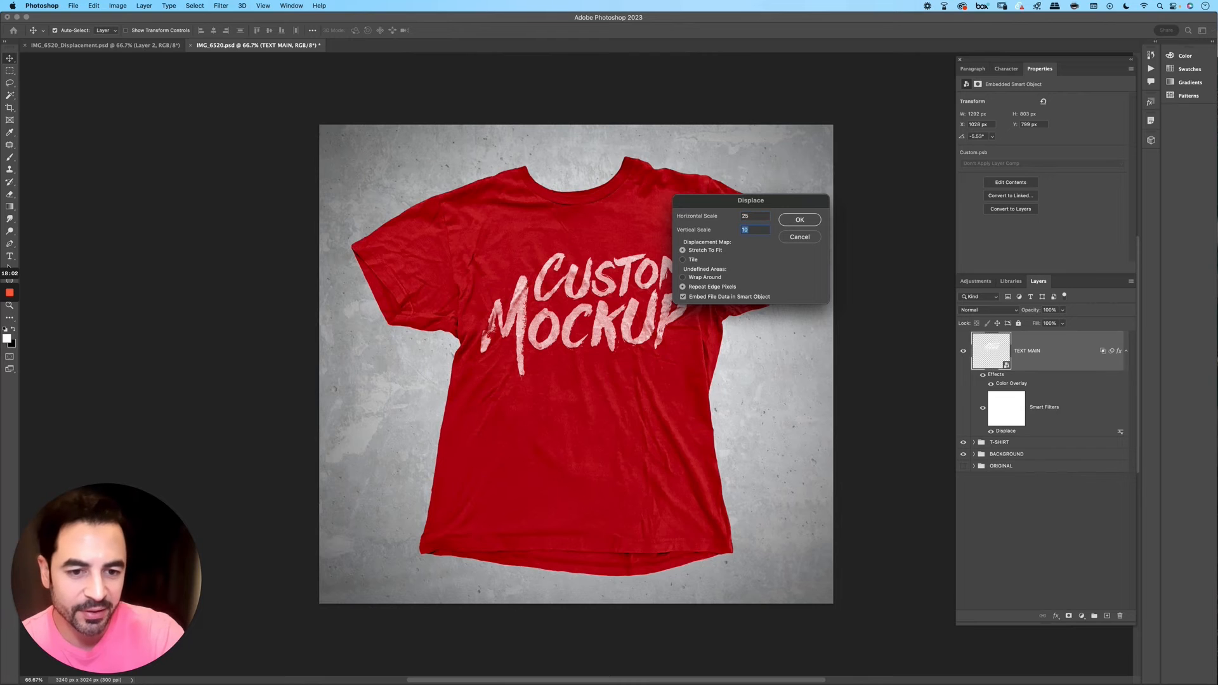
key("Return")
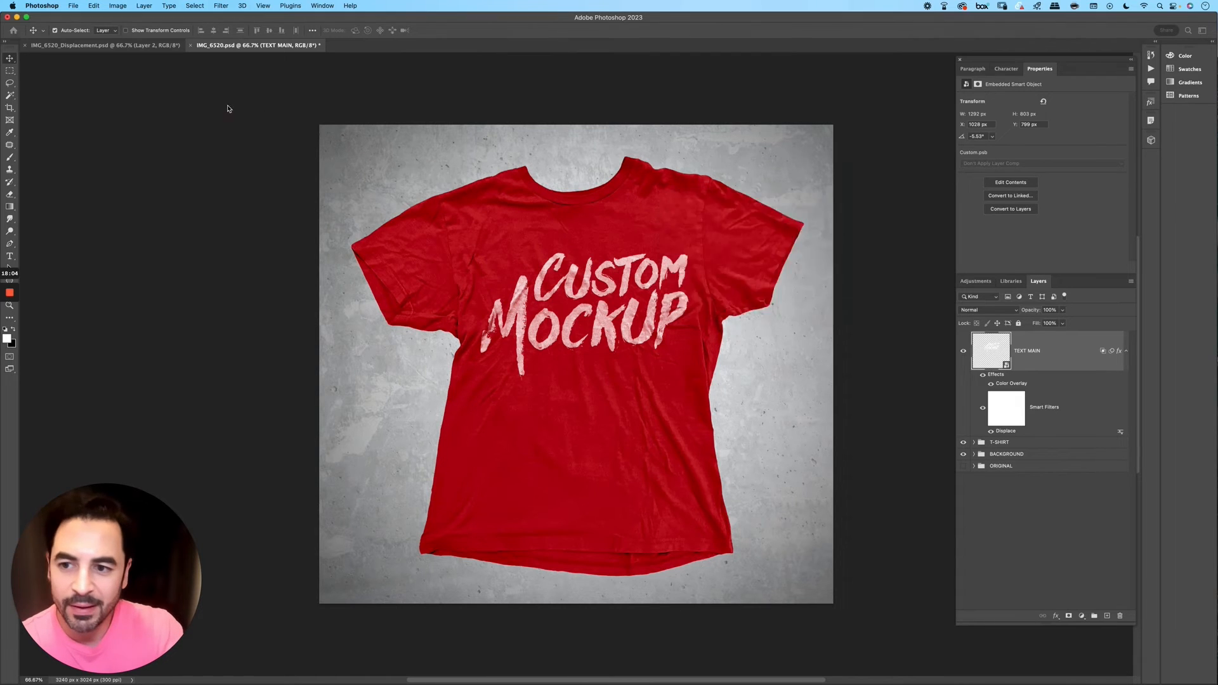
double_click(146, 110)
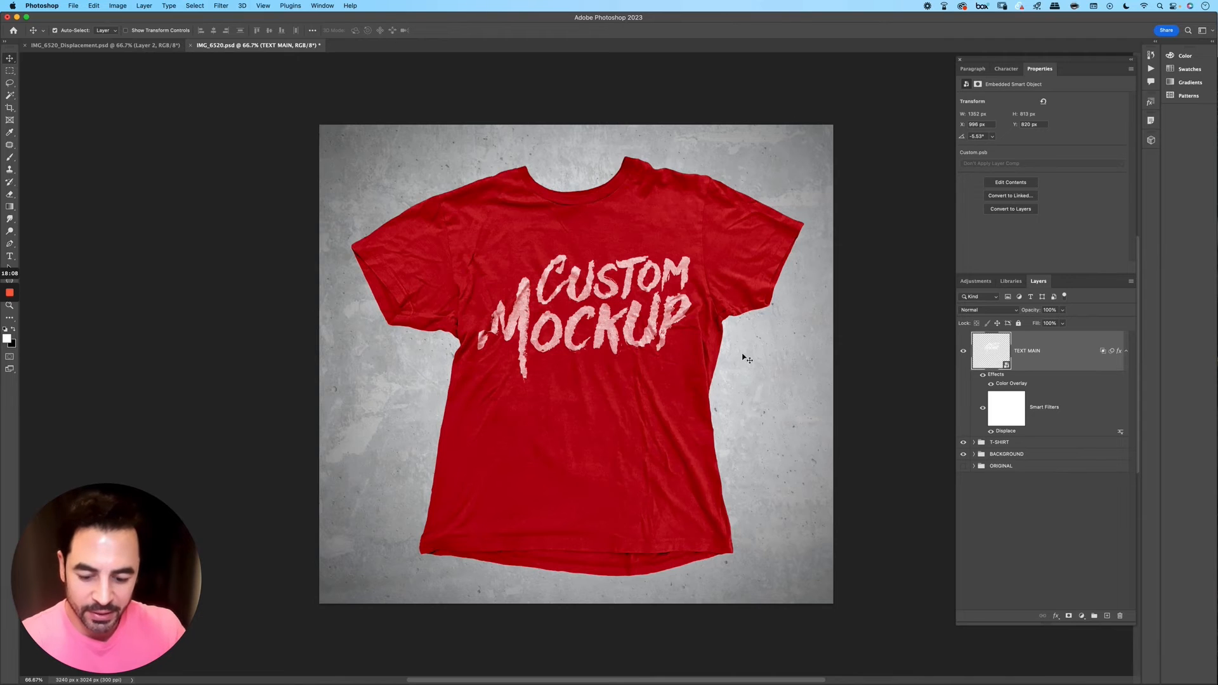
key("super+t")
key("Return")
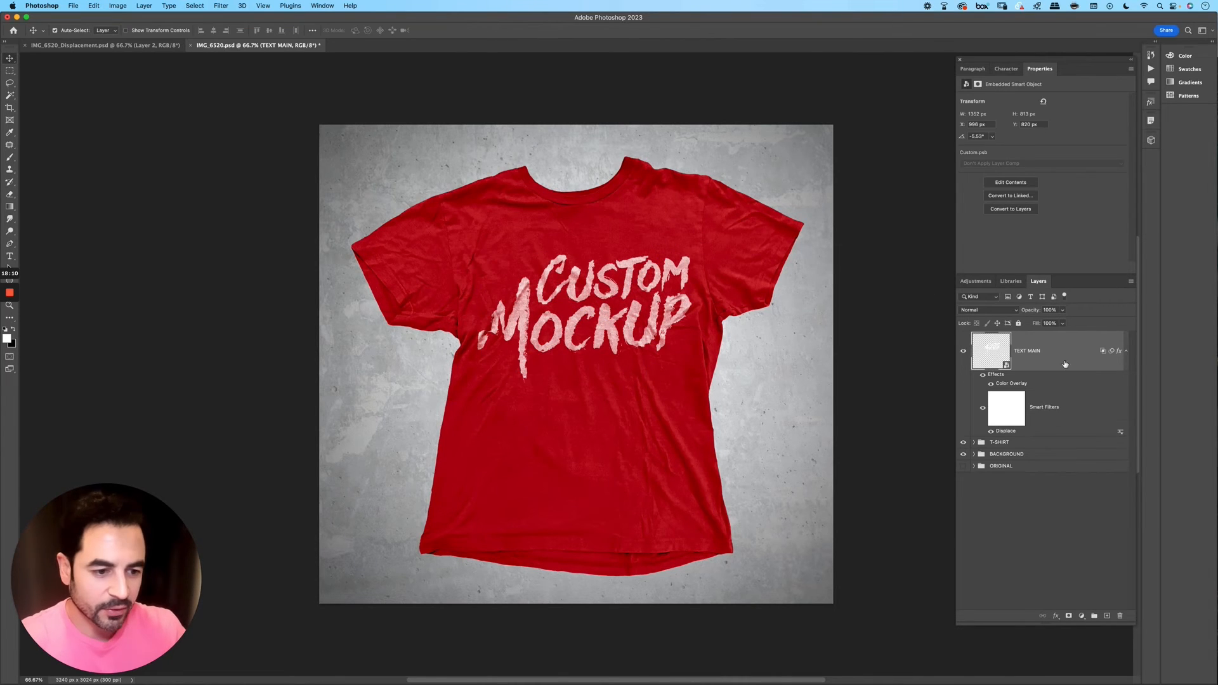
Step: Recolor the shirt's Color Fill 2 layer in the T-SHIRT group to muted teal green 5f7b77
left_click(1009, 443)
left_click(974, 443)
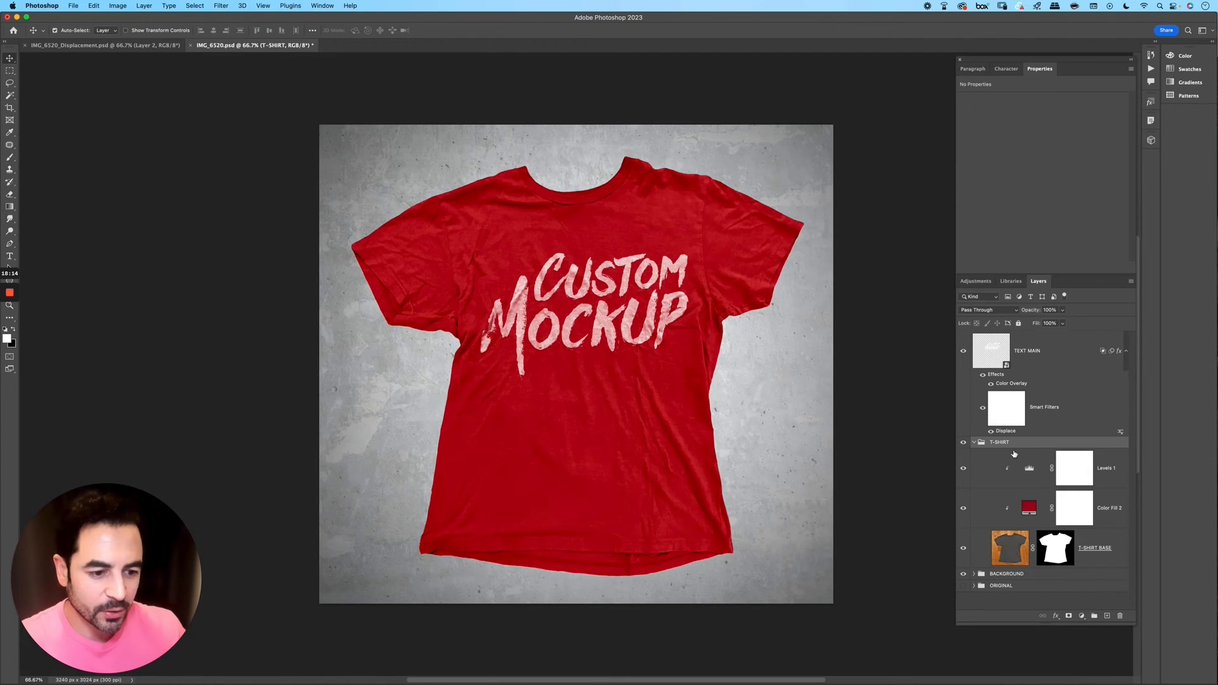
left_click(1008, 507)
double_click(1029, 509)
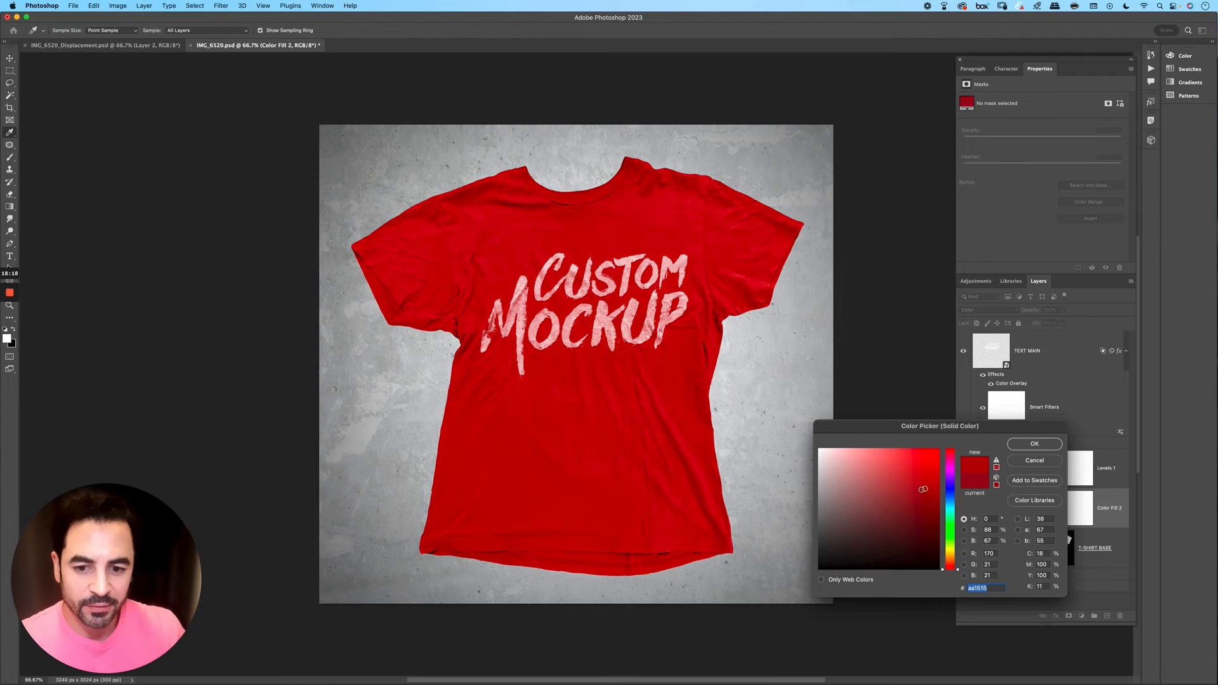
mouse_move(925, 473)
left_mouse_down()
mouse_move(904, 502)
mouse_move(915, 495)
mouse_move(863, 522)
mouse_move(876, 534)
mouse_move(846, 511)
left_mouse_up()
left_click(954, 514)
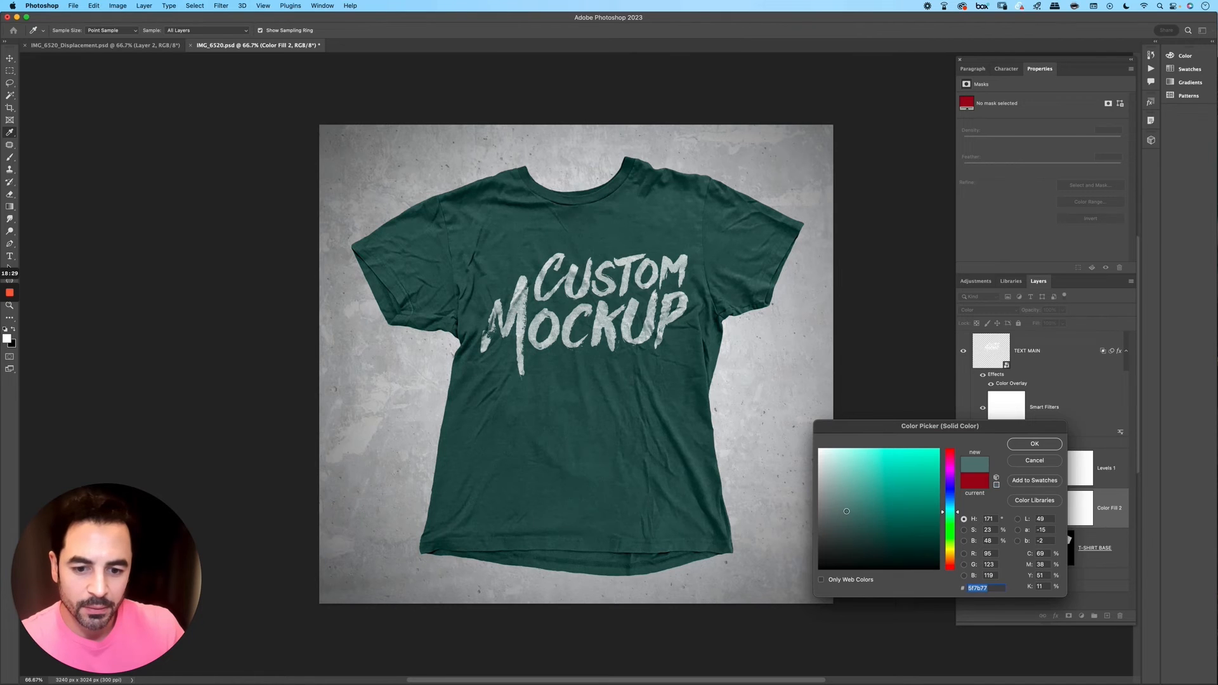
left_click(1034, 446)
Step: Lower the black input level of the shirt's Levels 1 adjustment to about 13 and collapse the T-SHIRT group
left_click(1116, 469)
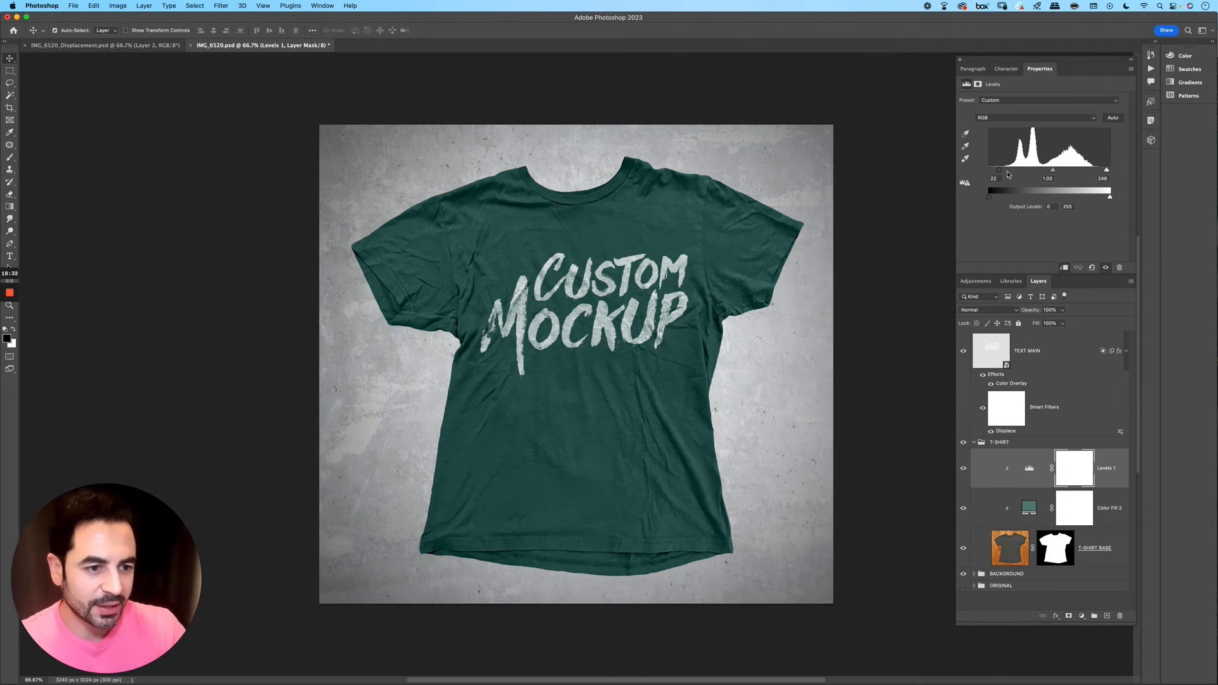
left_click_drag(1001, 171, 996, 170)
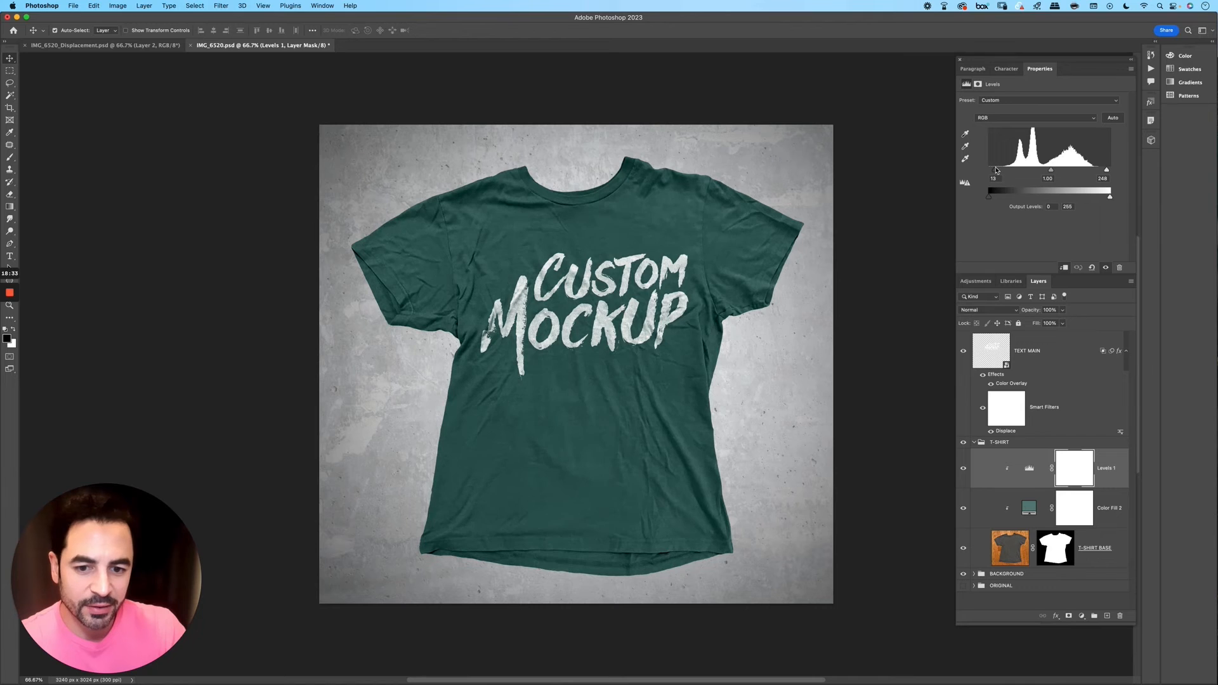
left_click(974, 442)
Step: Put the TEXT MAIN layer in its own group named MAIN TEXT and collapse it
left_click(1066, 354)
left_click(1125, 351)
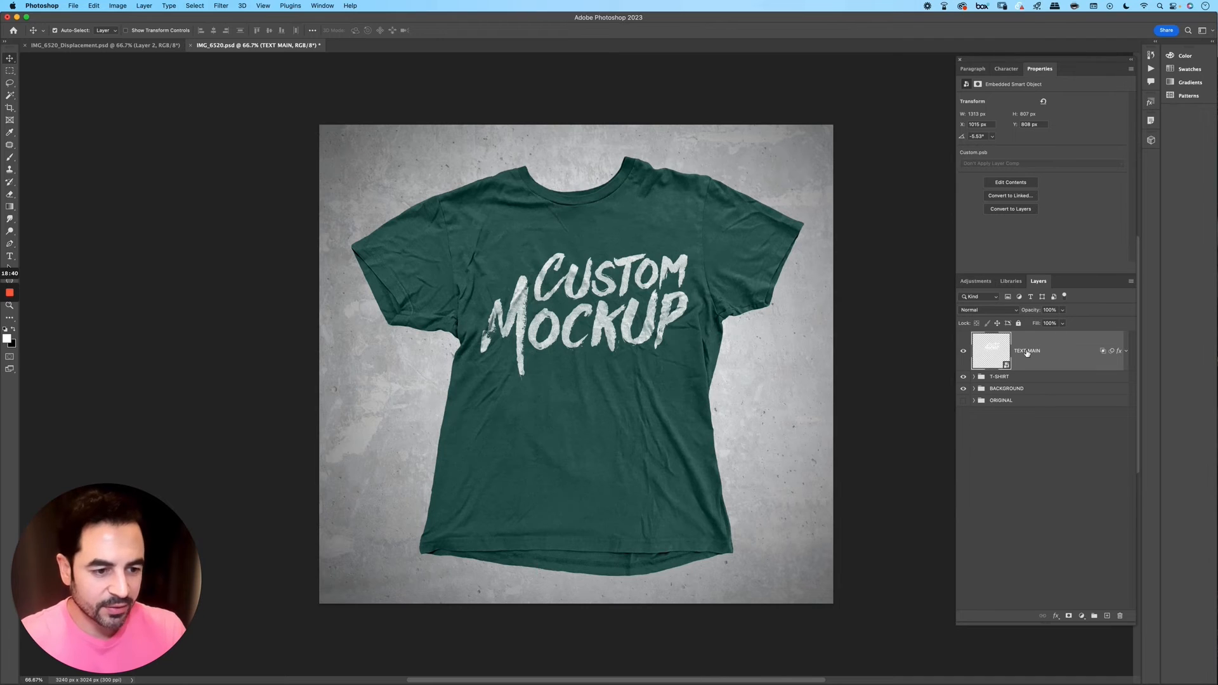
key("super+g")
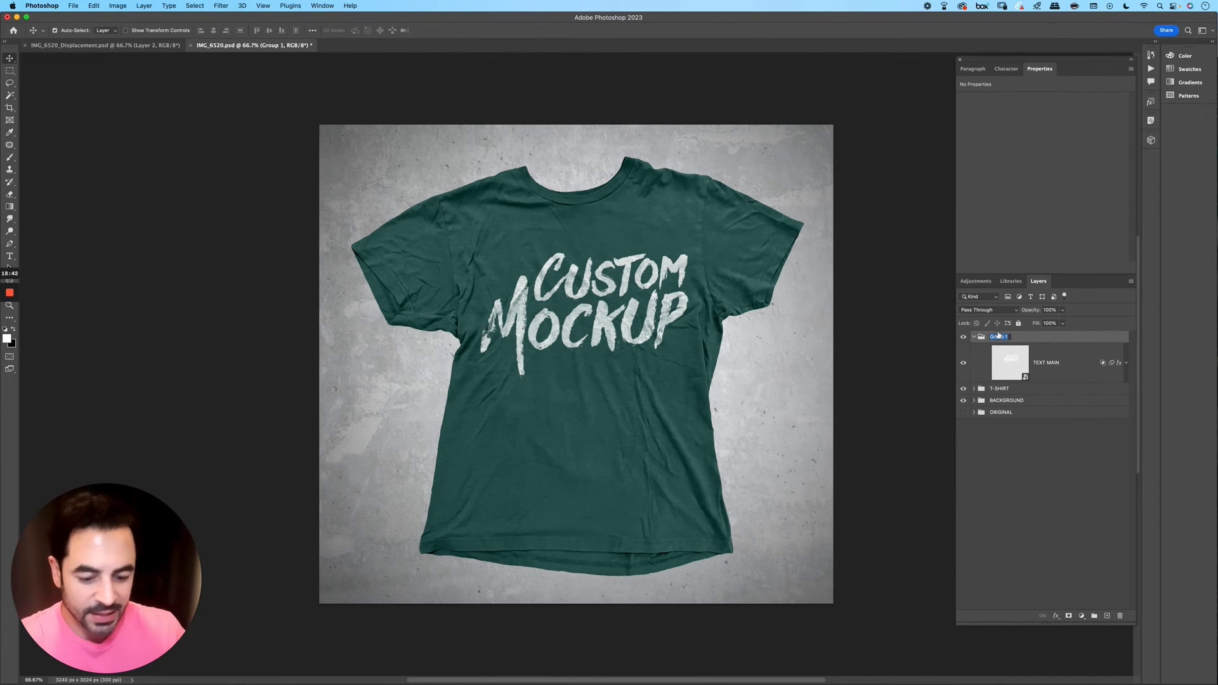
type("MAIN TEX")
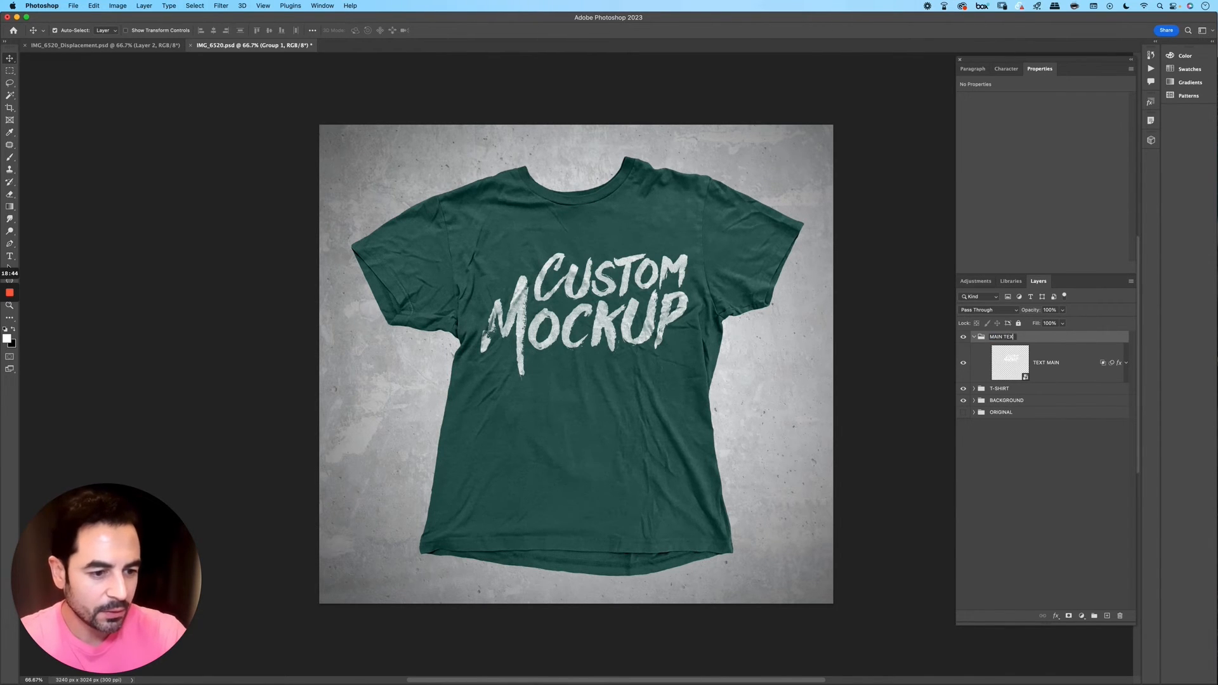
type("T")
key("Return")
left_click(974, 337)
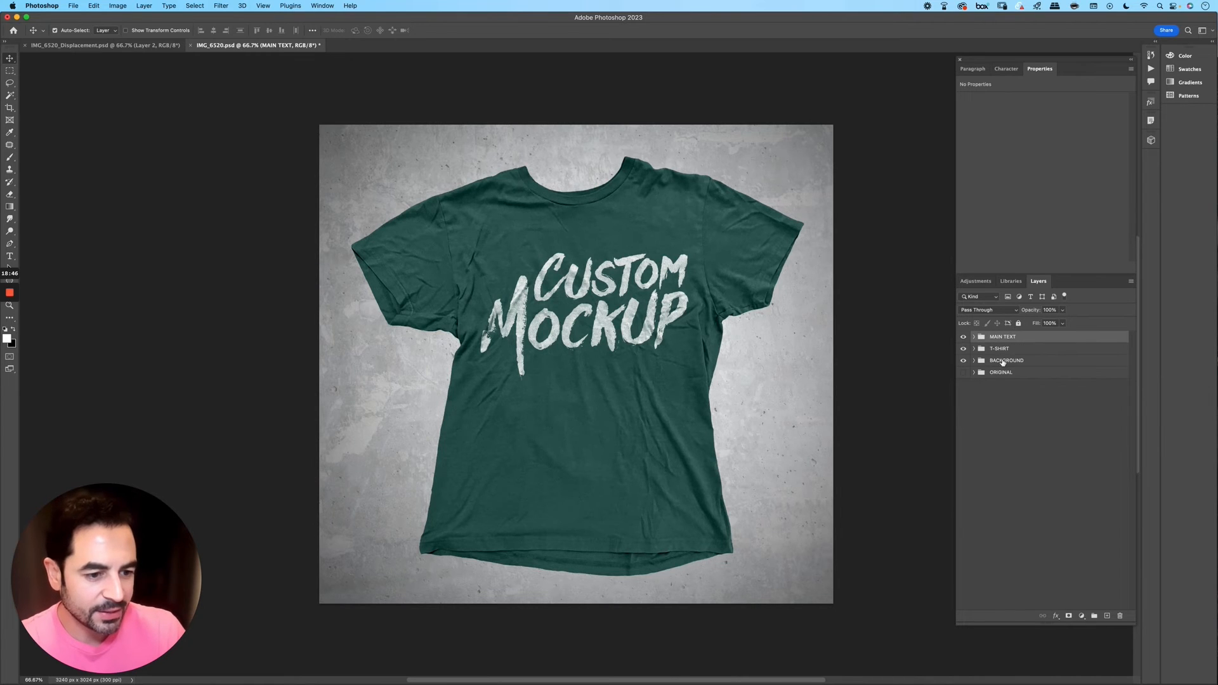
Step: Add a new empty layer directly above the BACKGROUND group, beneath the T-SHIRT group
left_click(987, 359)
left_click(974, 349)
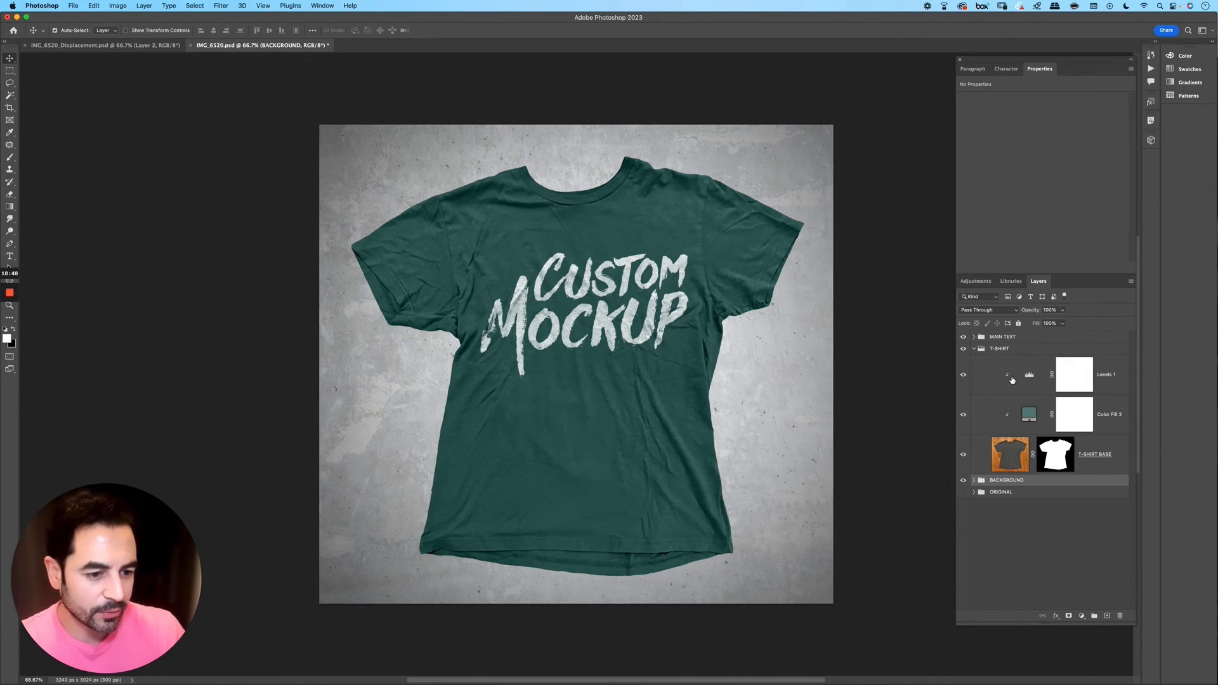
left_click(975, 349)
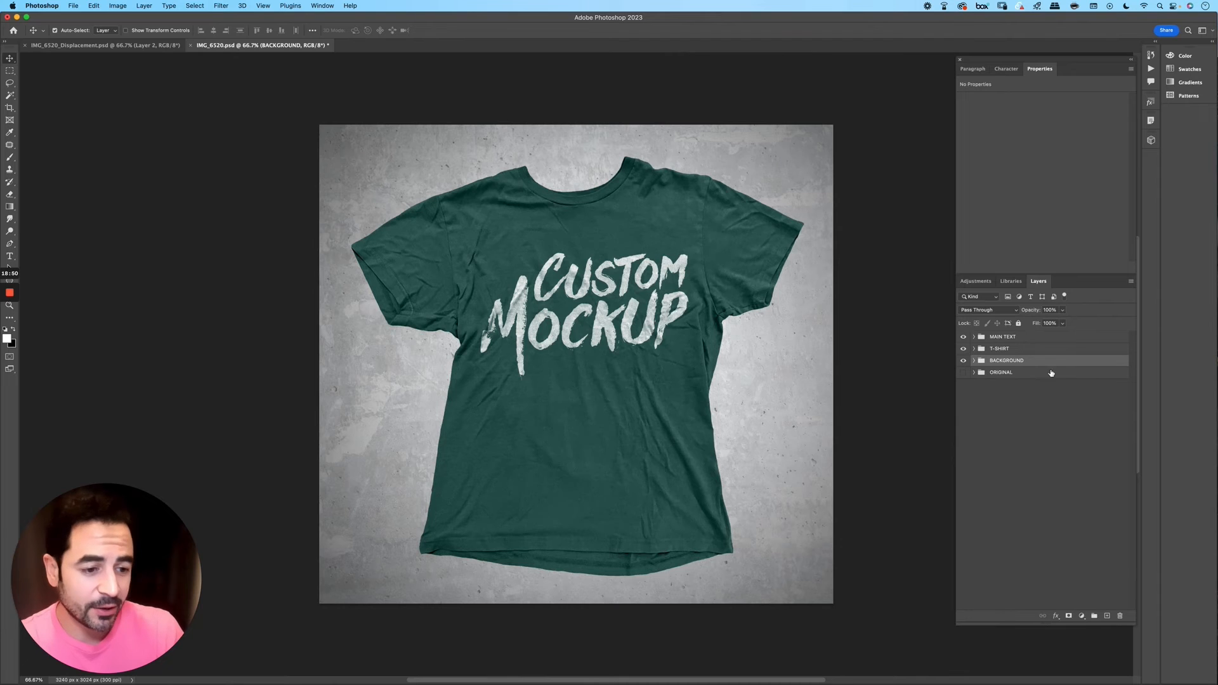
left_click(1107, 615)
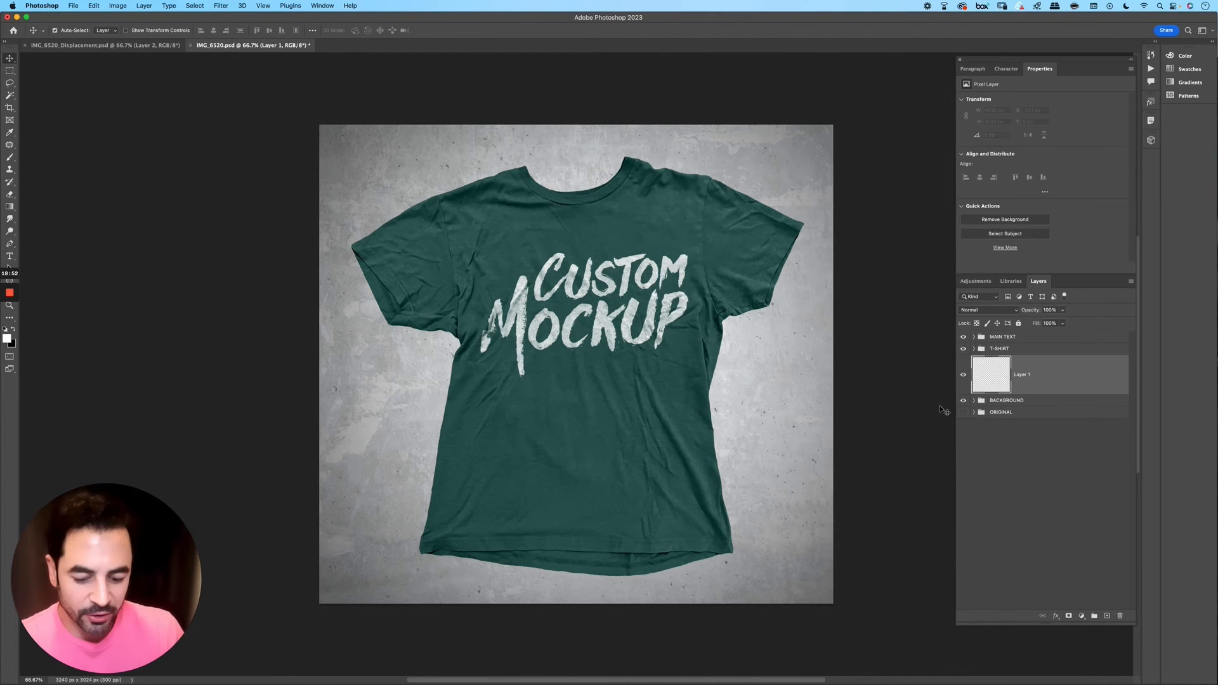
Step: Paint soft black shadows on the new layer behind the collar, left sleeve and left side, using a 500 px brush at 20% opacity
key("b")
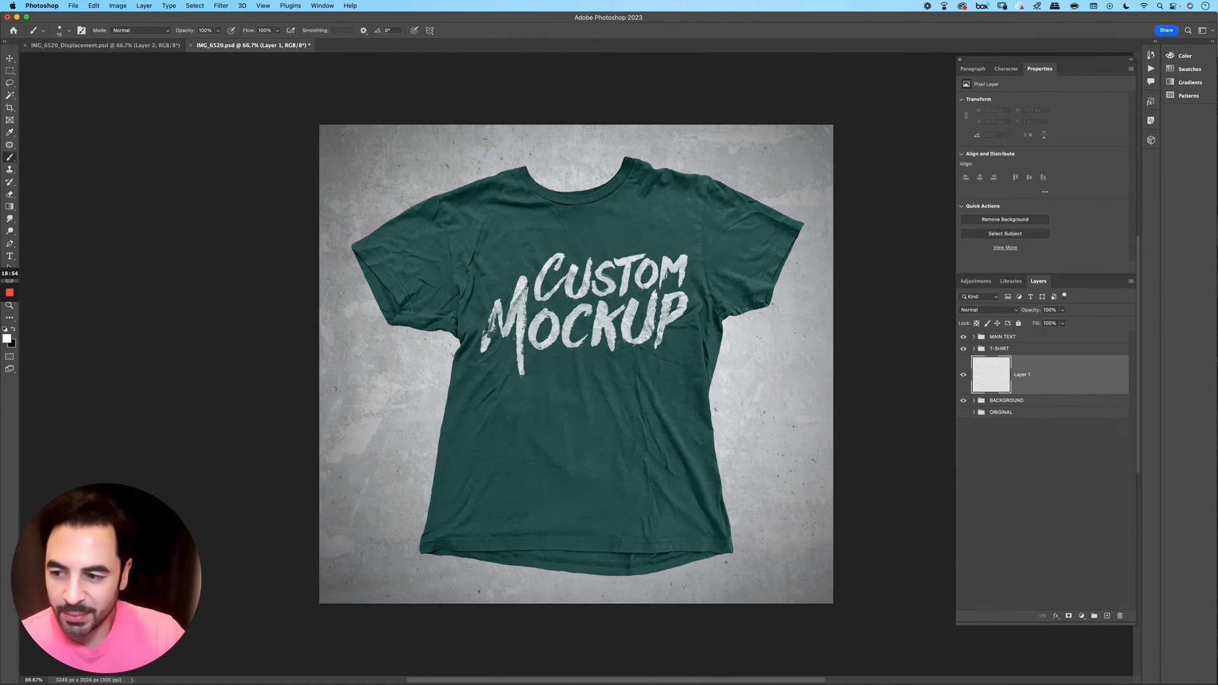
key("bracketright")
key("bracketright")
key("bracketright")
key("bracketright")
key("bracketright")
key("bracketright")
key("bracketright")
key("bracketright")
key("x")
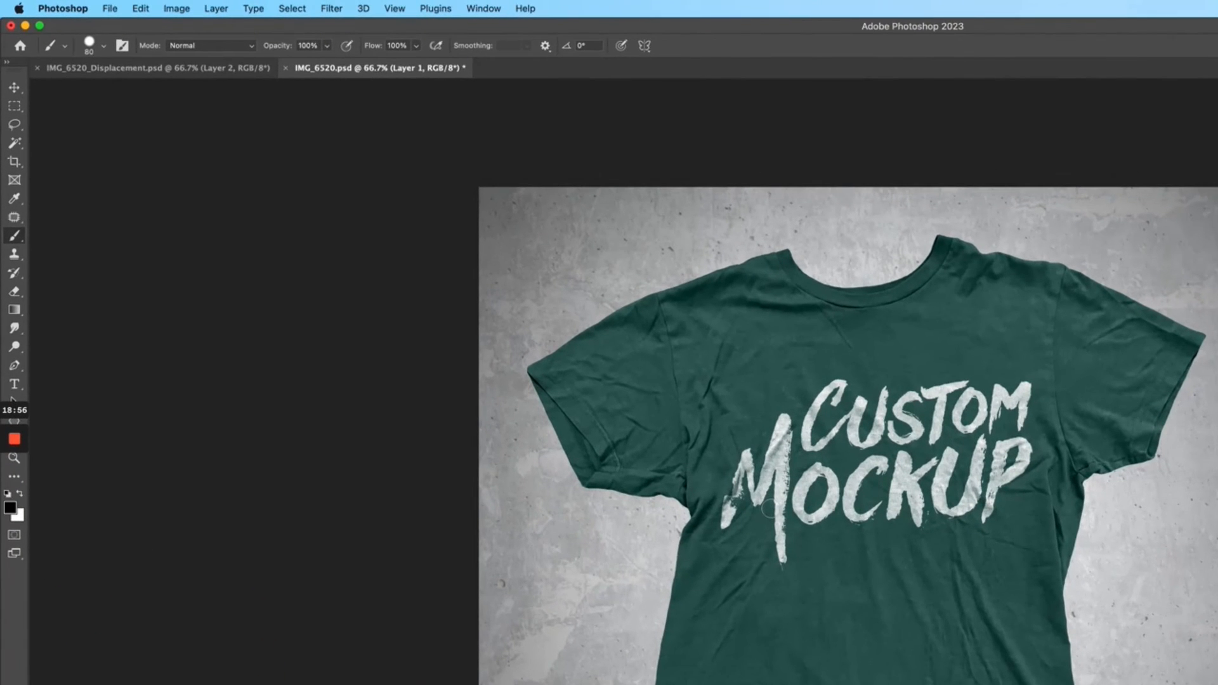
key("bracketright")
key("bracketright")
key("bracketright")
key("bracketright")
key("bracketright")
key("bracketright")
key("bracketright")
key("2")
key("bracketright")
key("bracketright")
key("bracketright")
key("bracketright")
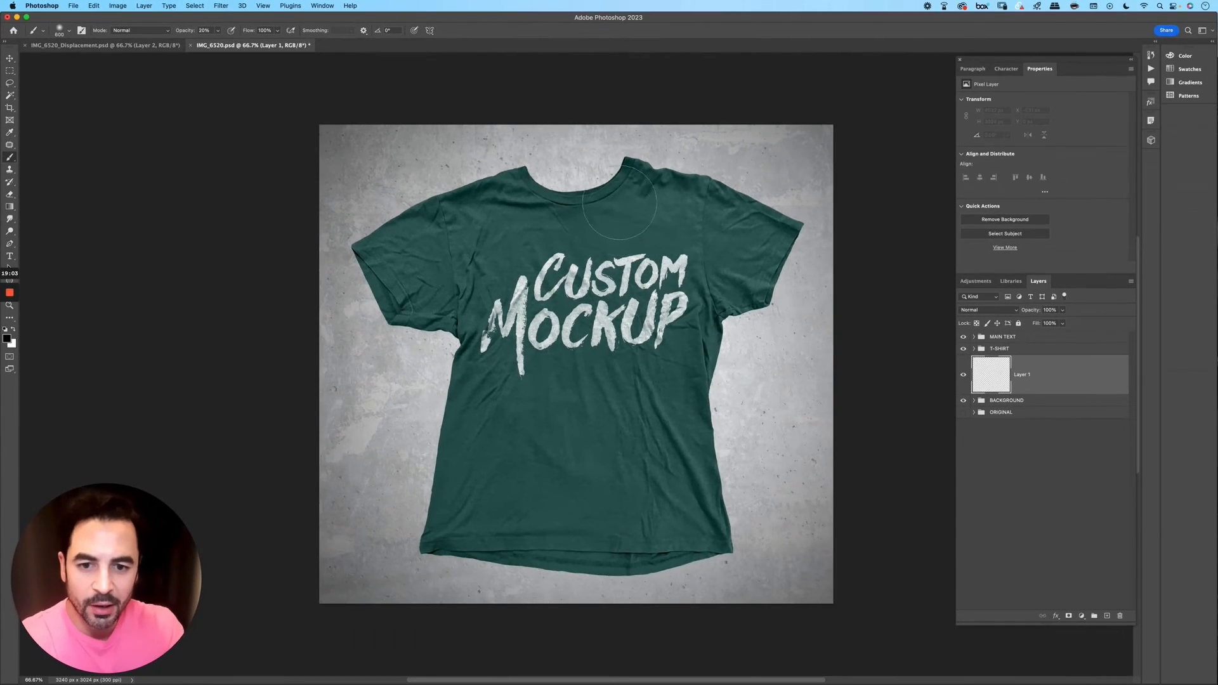
key("bracketleft")
mouse_move(616, 191)
left_mouse_down()
mouse_move(613, 206)
mouse_move(603, 190)
mouse_move(604, 210)
mouse_move(631, 184)
mouse_move(576, 204)
mouse_move(610, 184)
left_mouse_up()
mouse_move(380, 283)
left_mouse_down()
mouse_move(364, 294)
mouse_move(373, 311)
mouse_move(438, 321)
mouse_move(457, 387)
mouse_move(464, 339)
mouse_move(470, 438)
mouse_move(448, 482)
mouse_move(473, 405)
left_mouse_up()
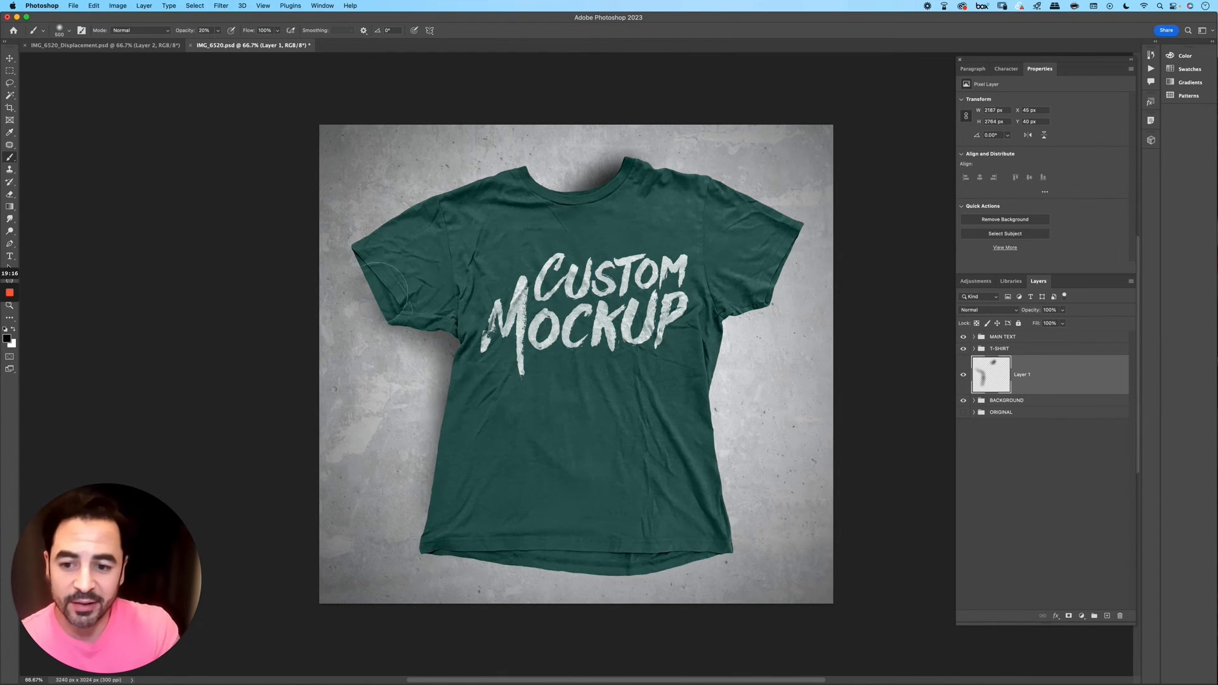
mouse_move(407, 307)
left_mouse_down()
mouse_move(446, 338)
mouse_move(476, 401)
left_mouse_up()
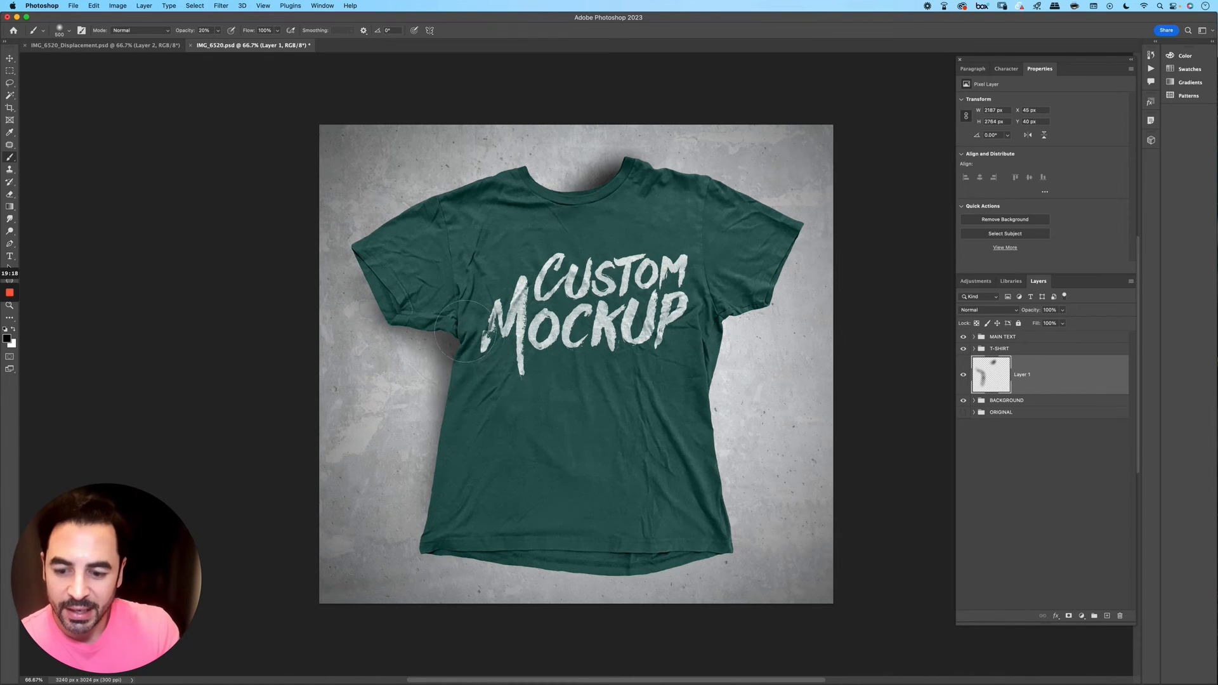
key("super+z")
Step: Deepen the shadows with a 700 px brush under the left sleeve, along the left side and hem, and beneath the right sleeve
key("bracketright")
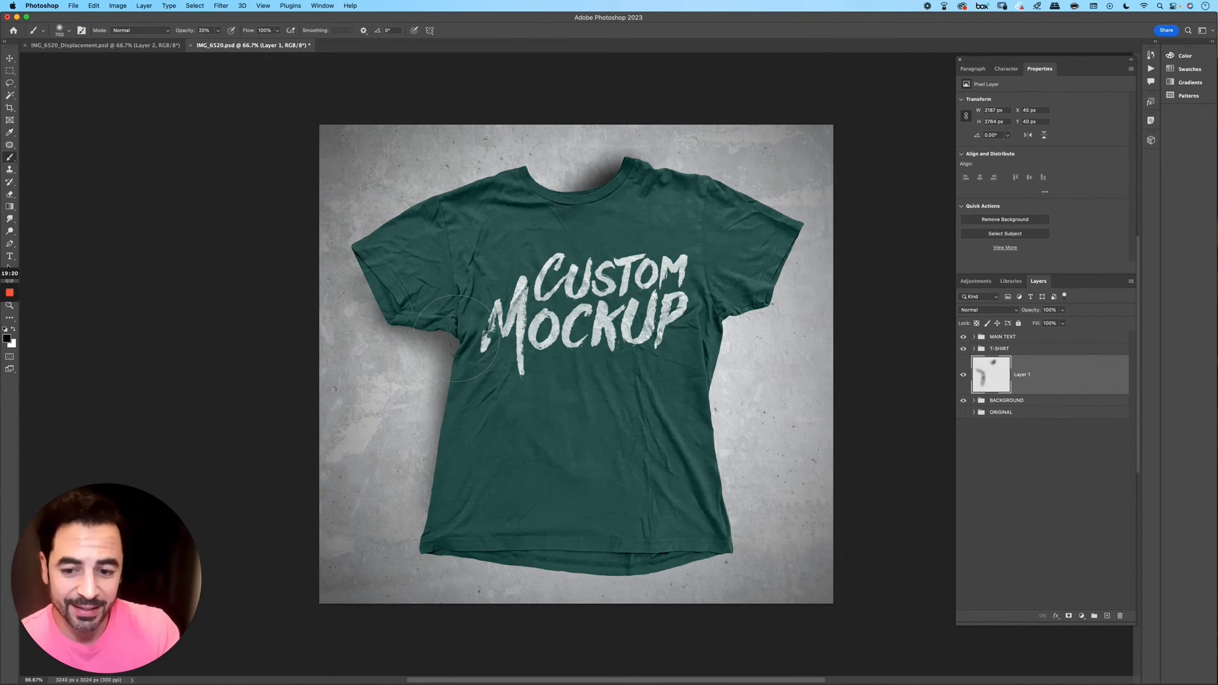
key("bracketright")
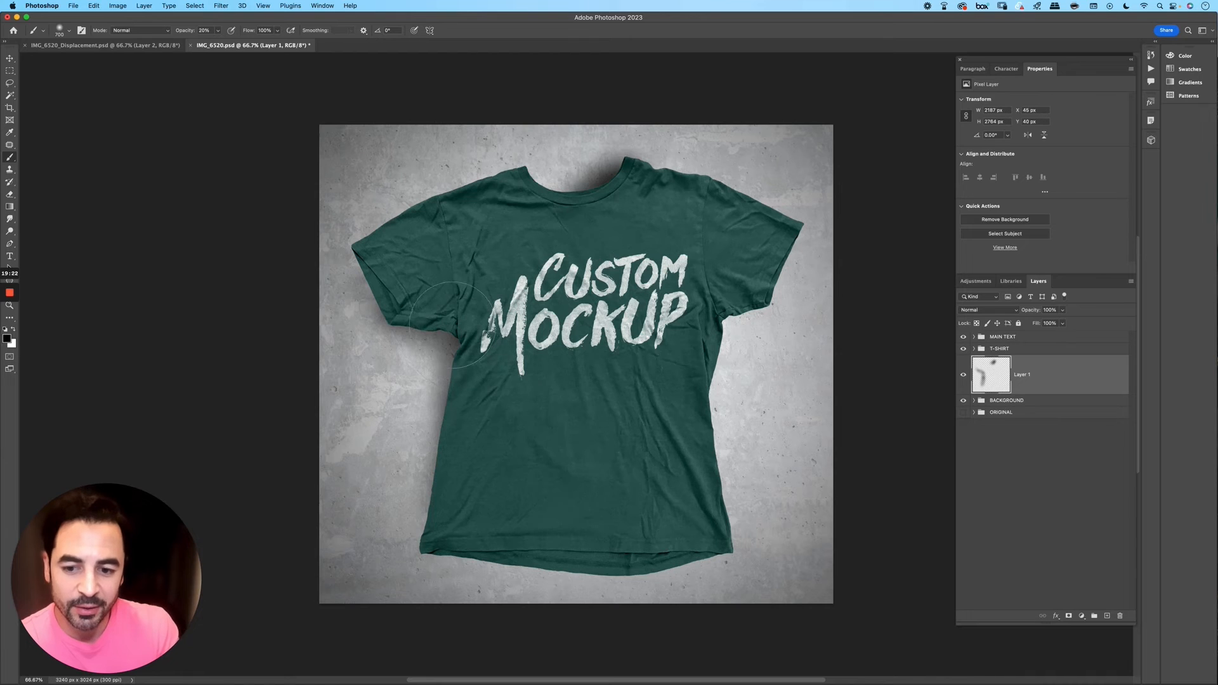
mouse_move(458, 322)
left_mouse_down()
mouse_move(447, 536)
mouse_move(485, 319)
left_mouse_up()
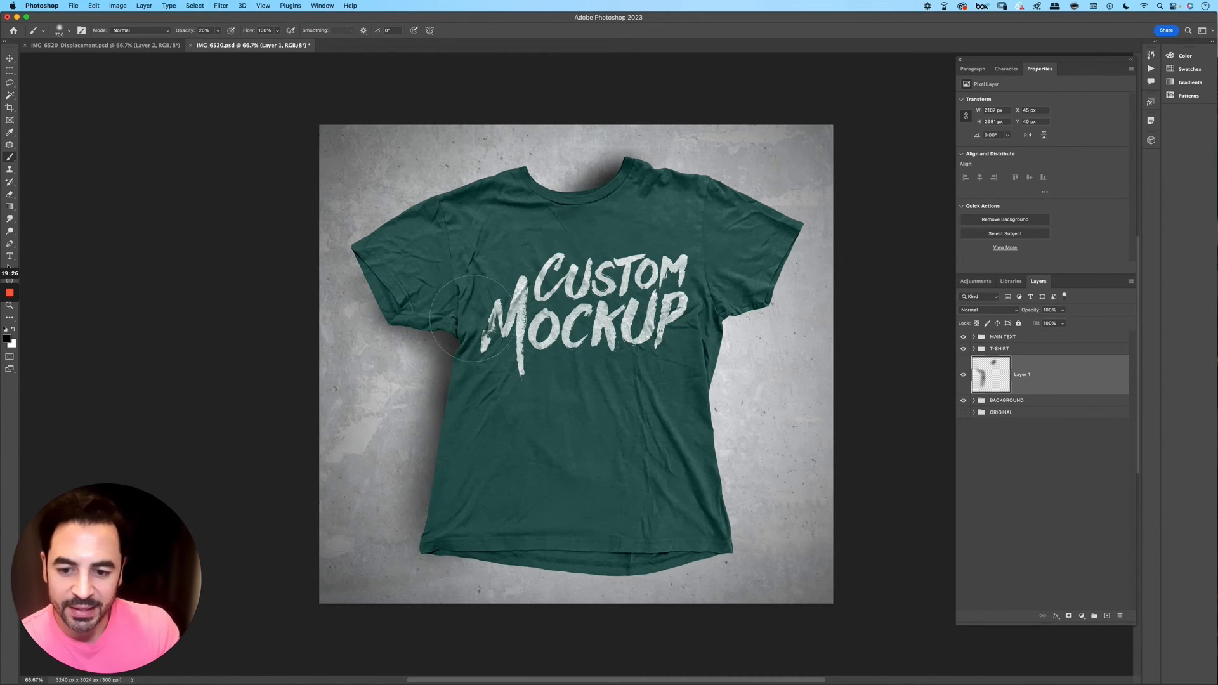
mouse_move(451, 529)
left_mouse_down()
mouse_move(502, 546)
mouse_move(517, 539)
mouse_move(486, 543)
mouse_move(537, 530)
mouse_move(432, 538)
mouse_move(444, 298)
mouse_move(453, 304)
mouse_move(417, 303)
mouse_move(388, 321)
mouse_move(390, 260)
mouse_move(375, 280)
mouse_move(384, 273)
mouse_move(386, 285)
left_mouse_up()
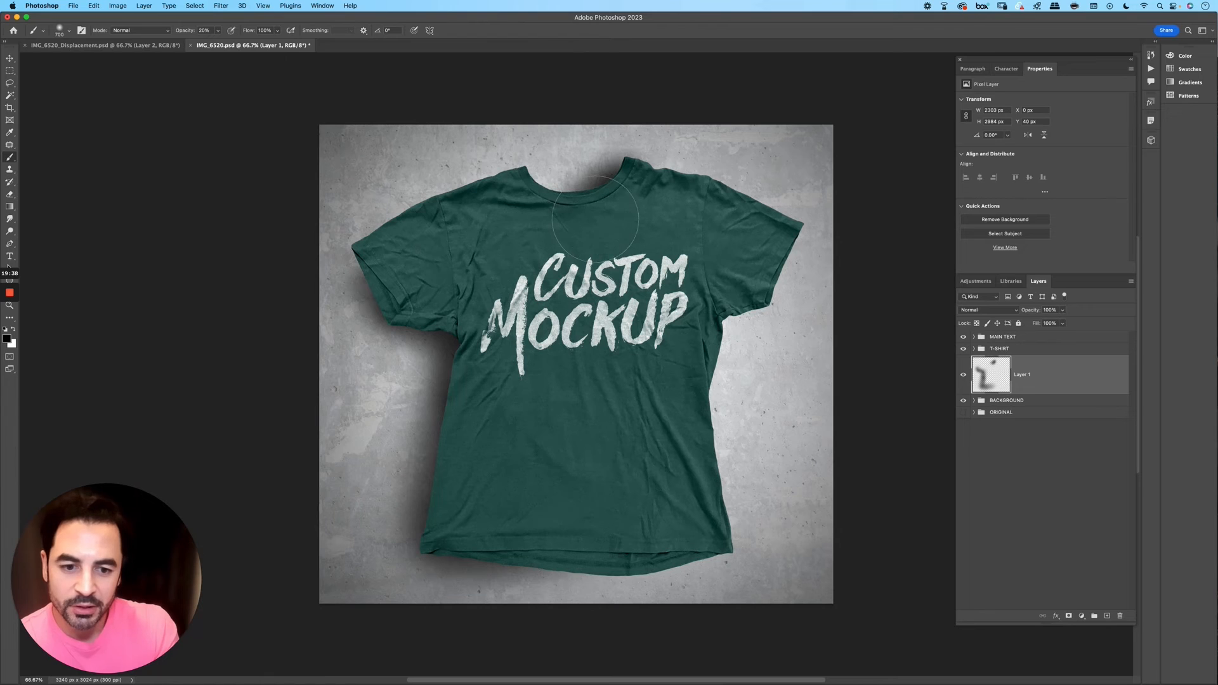
mouse_move(712, 320)
left_mouse_down()
mouse_move(692, 342)
mouse_move(736, 298)
mouse_move(705, 280)
mouse_move(733, 304)
left_mouse_up()
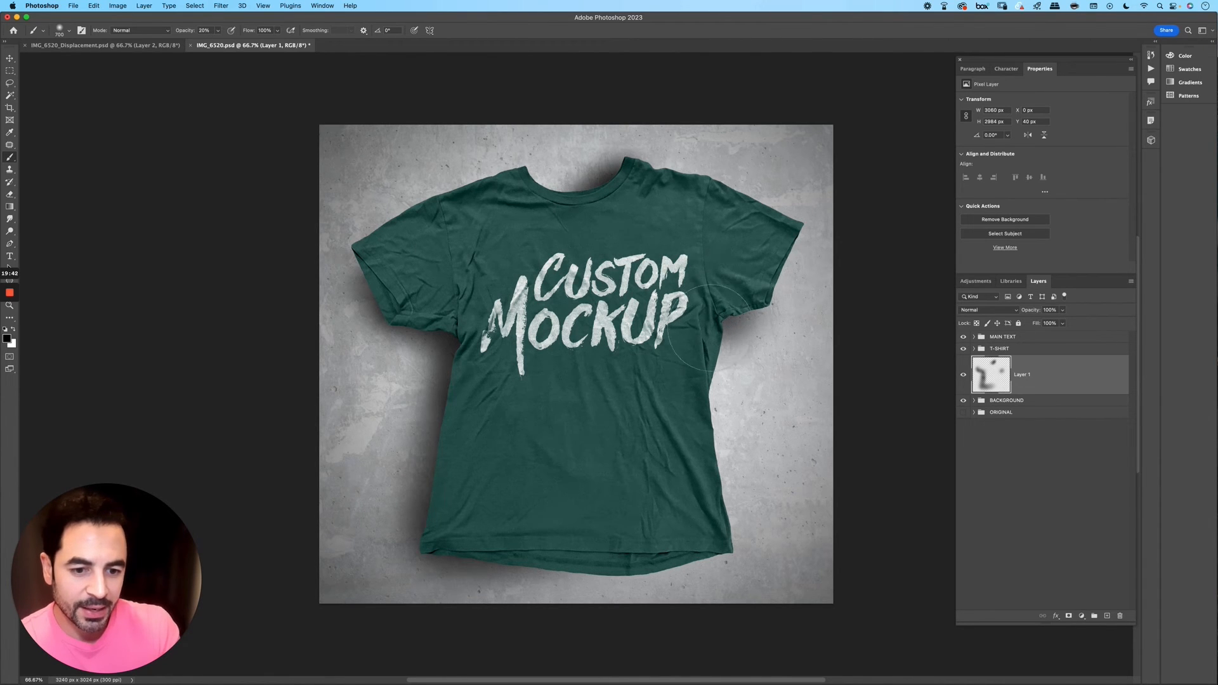
Step: Add a layer mask to the shadow layer and paint black on it at 20% opacity to soften the shadow inside the collar opening
left_click(1070, 617)
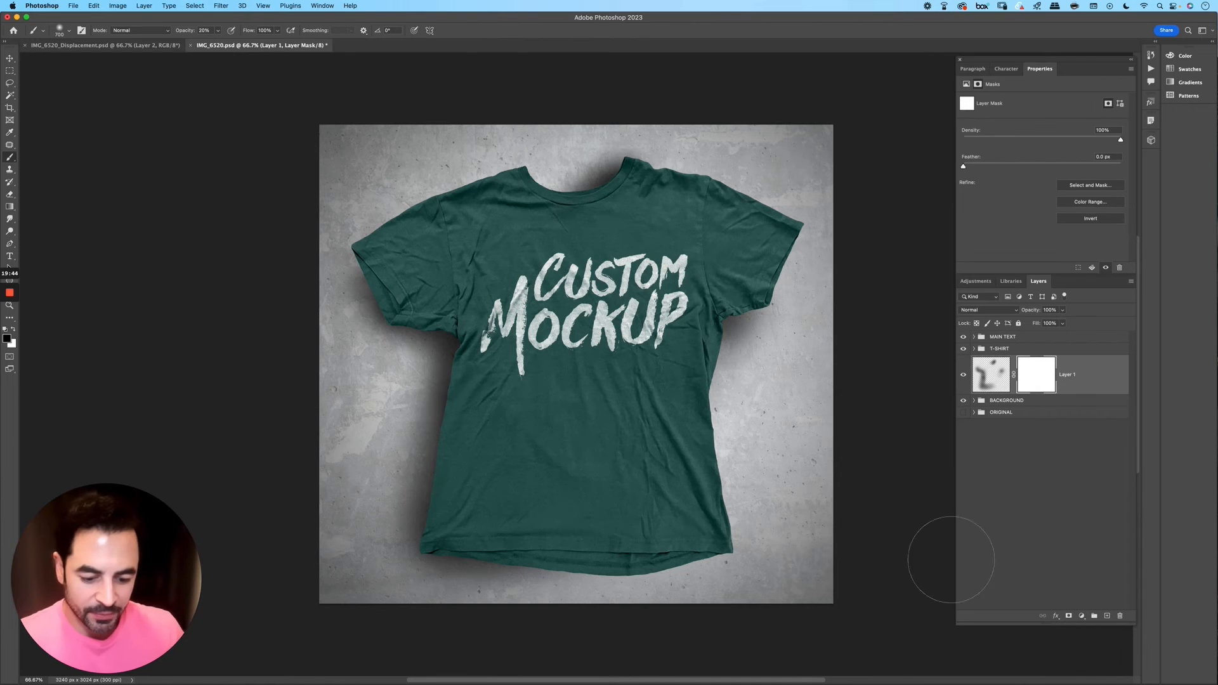
key("bracketleft")
key("bracketleft")
key("bracketleft")
key("bracketright")
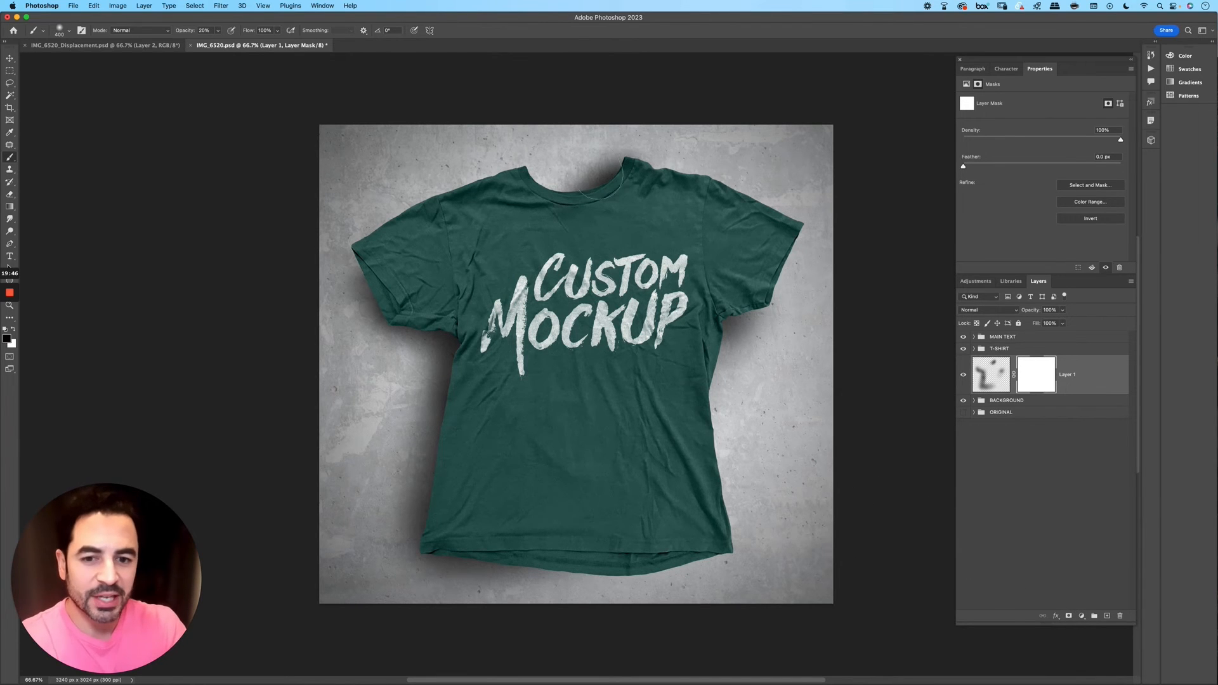
left_click(599, 171)
key("bracketright")
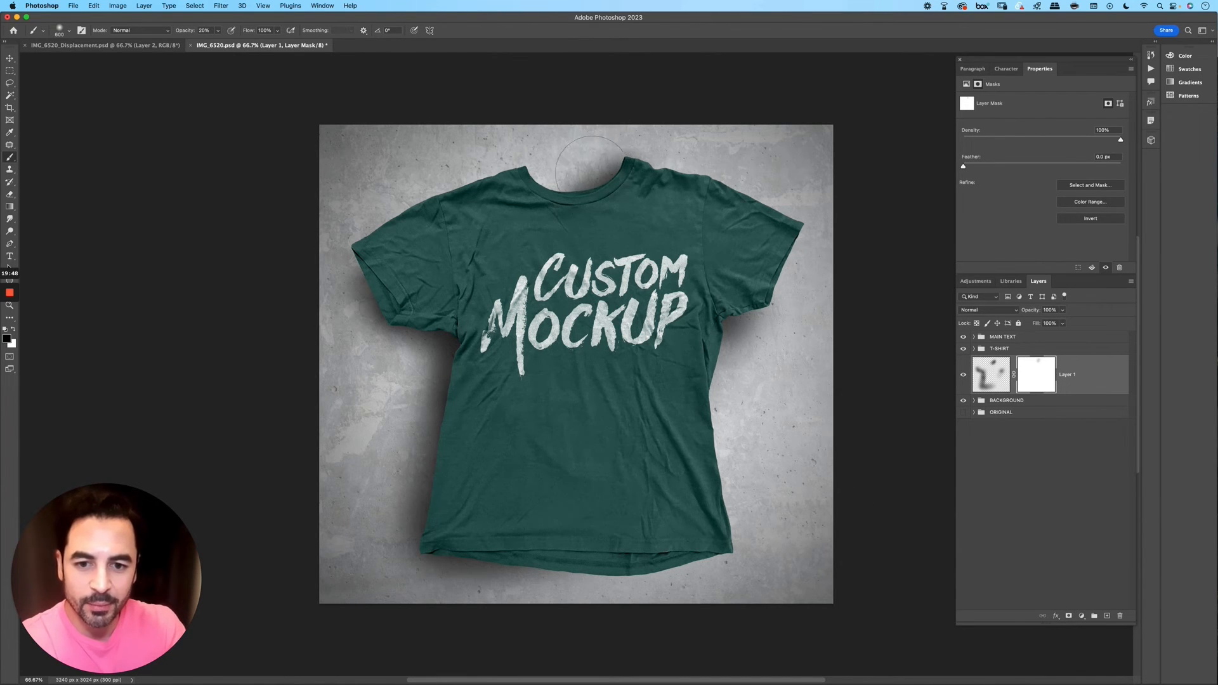
left_click(587, 171)
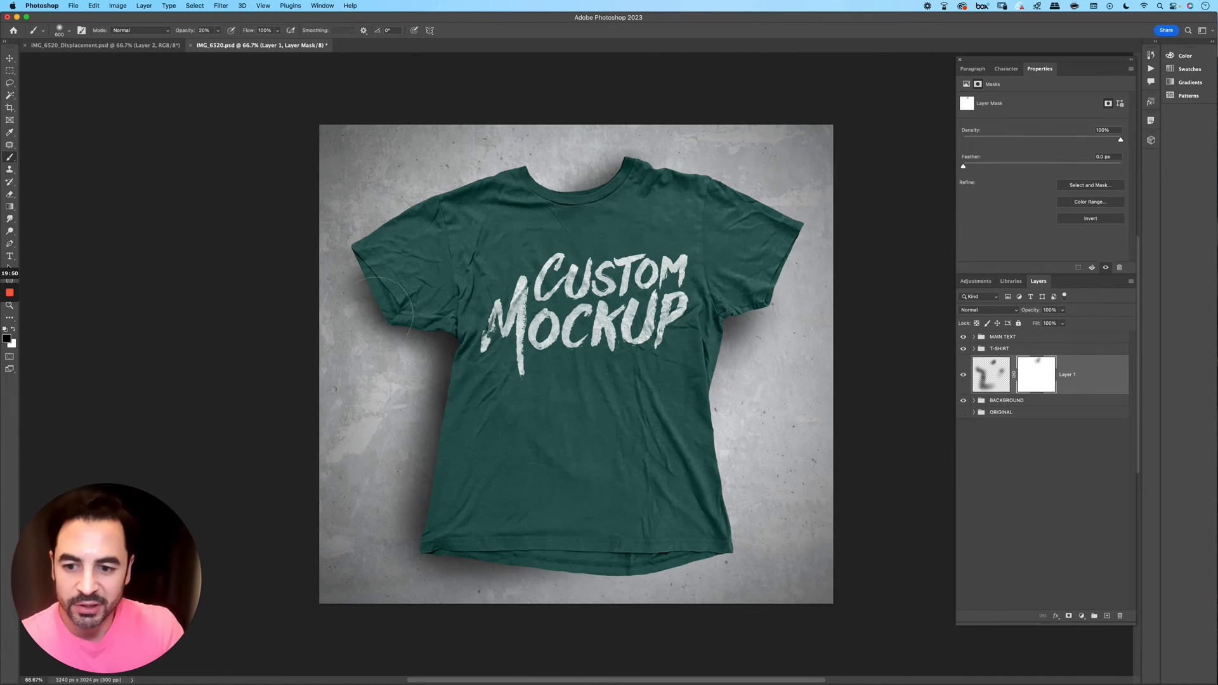
Step: Lower the brush flow to 59% and mask the outer edge of the shadow along the shirt's left side and lower left
left_click(277, 30)
left_click_drag(279, 42, 259, 41)
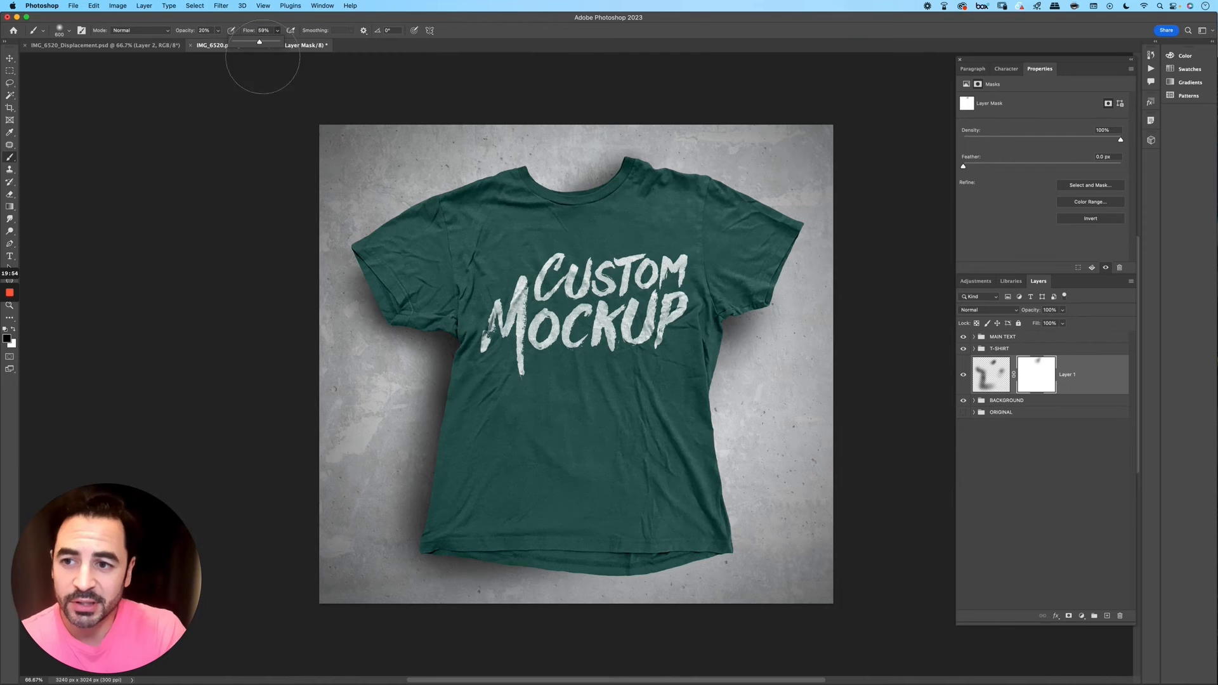
mouse_move(440, 346)
left_mouse_down()
mouse_move(445, 407)
mouse_move(435, 380)
mouse_move(406, 448)
mouse_move(412, 402)
mouse_move(373, 595)
left_mouse_up()
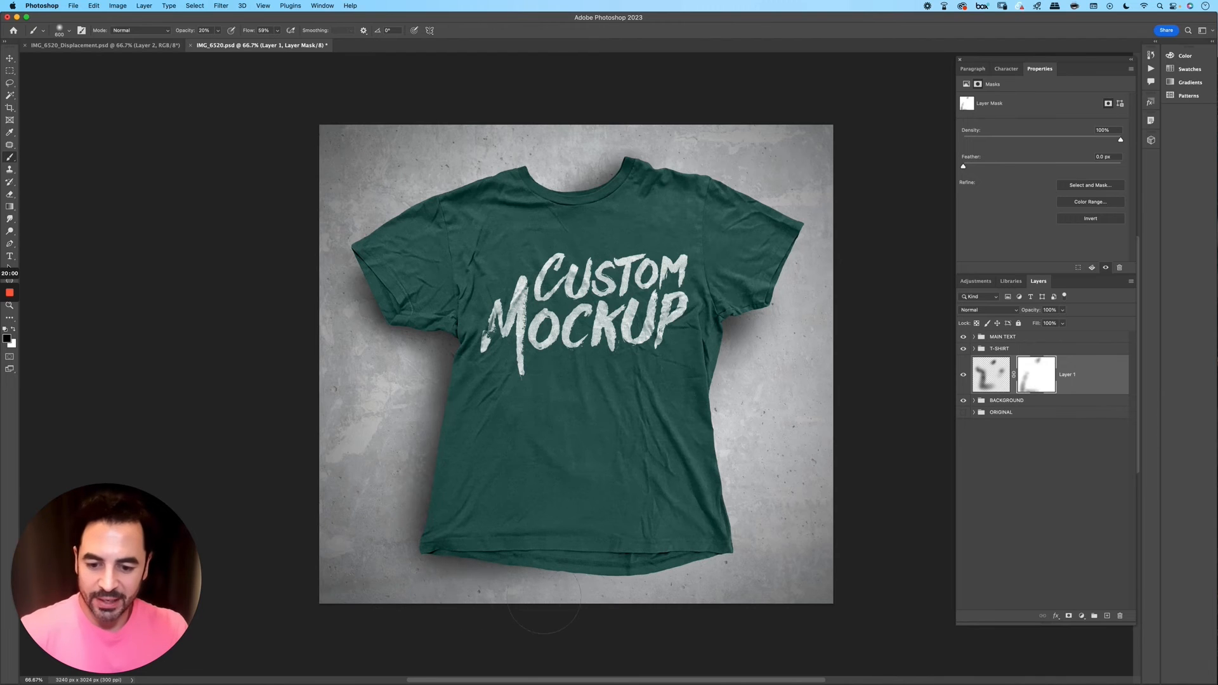
key("v")
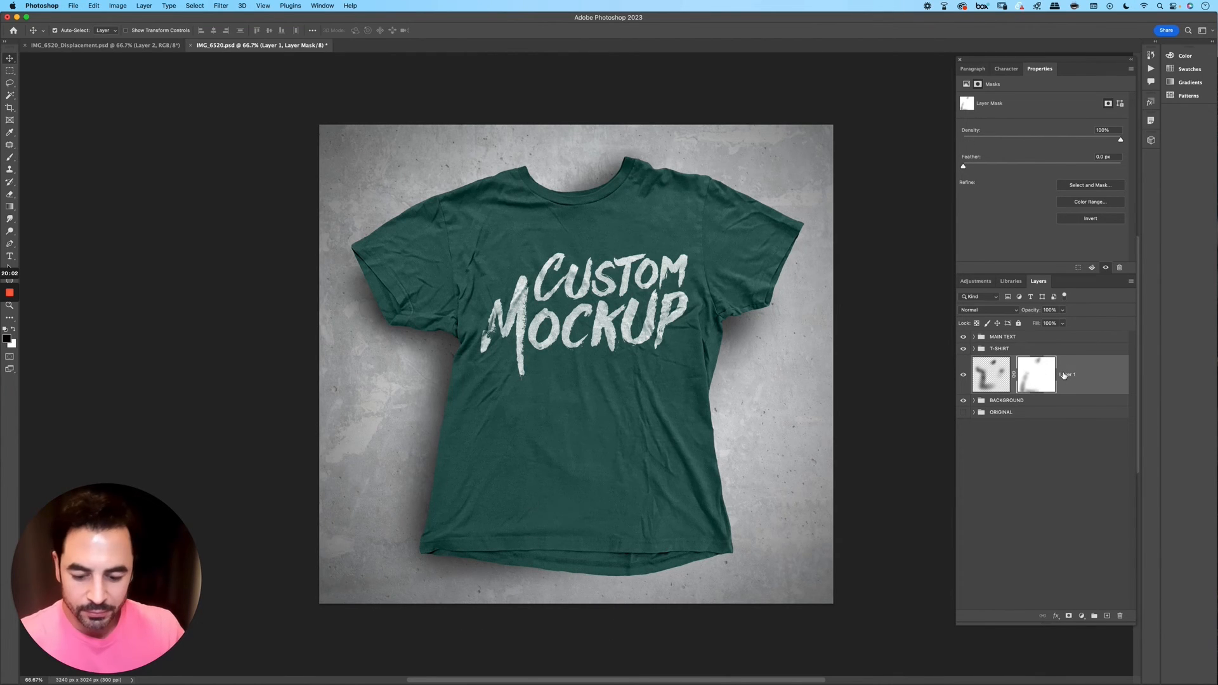
Step: Put the masked shadow layer in its own group named SHADOWS and collapse it
key("ctrl+g")
type("SH")
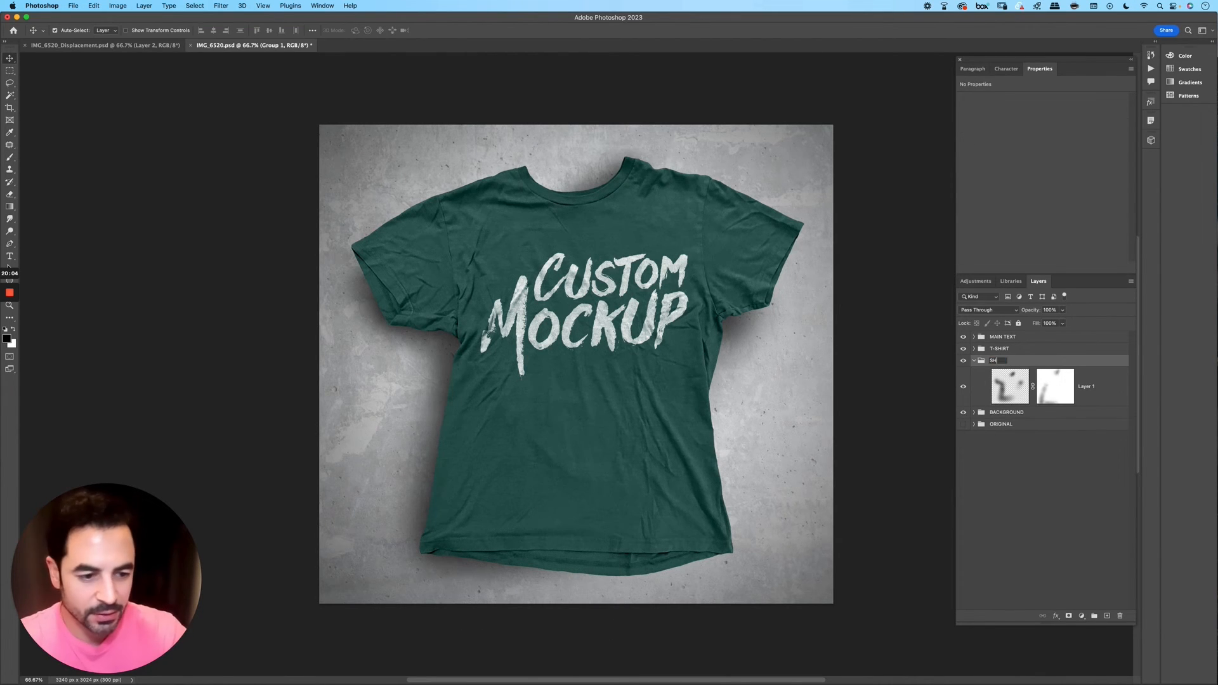
type("ADOWS")
key("Return")
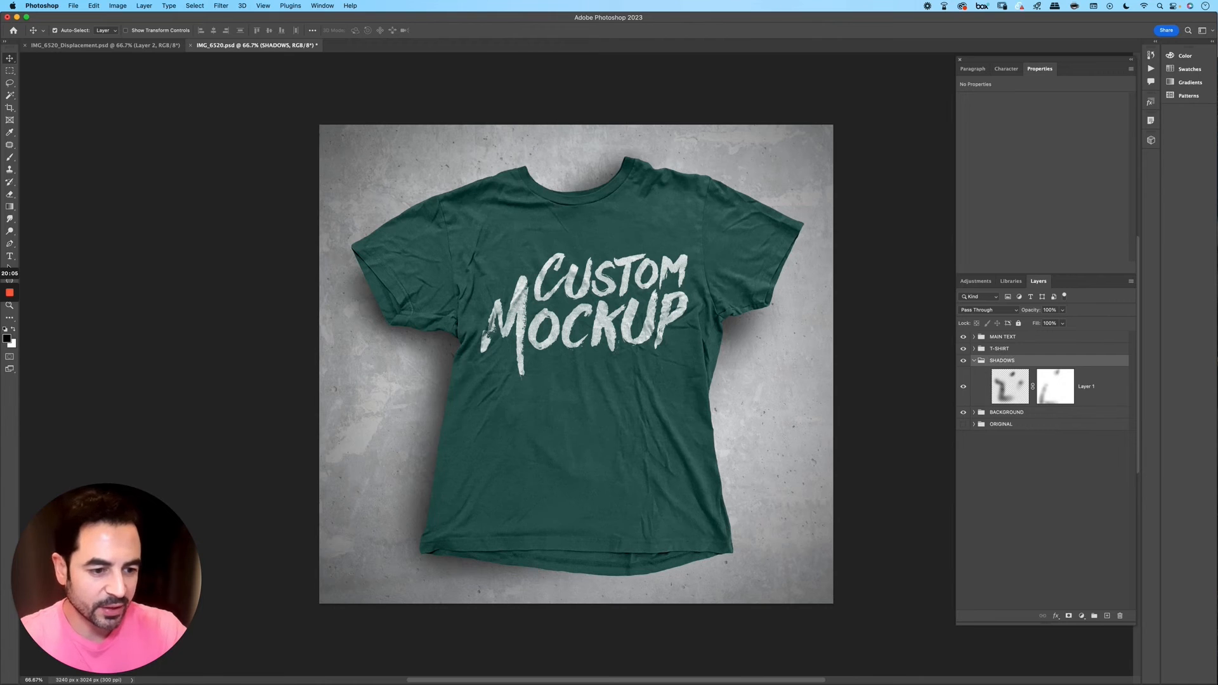
left_click(975, 360)
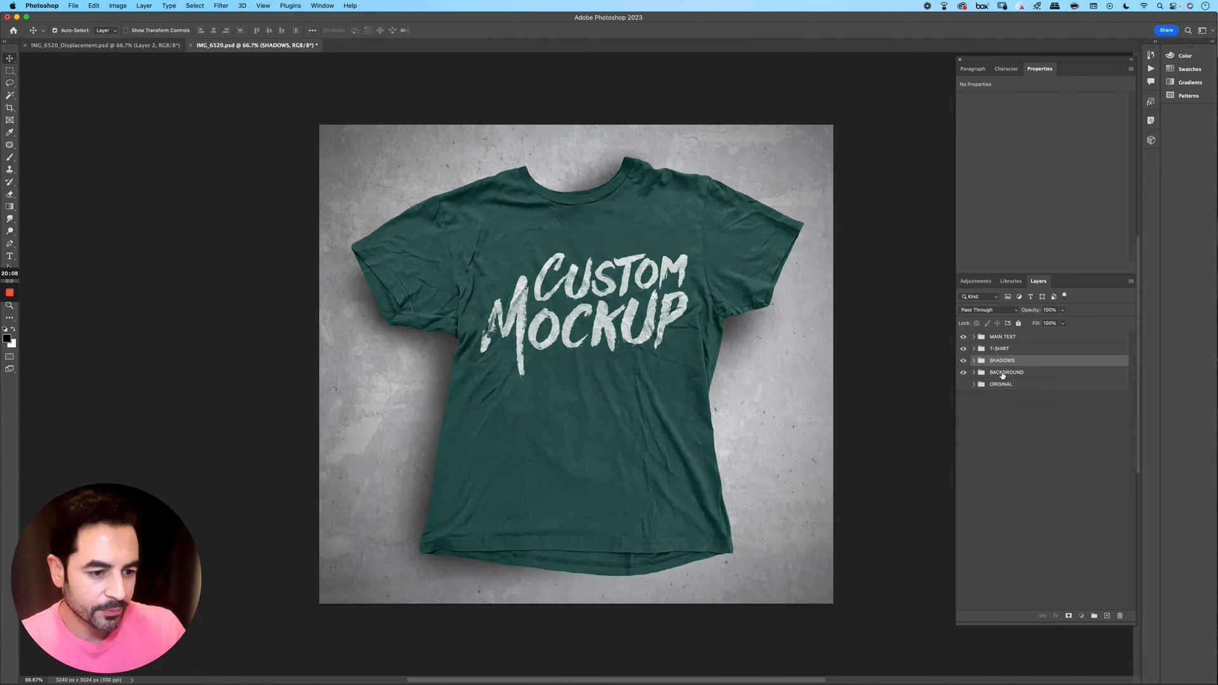
Step: Scale the Custom and Mockup text layers down slightly inside the TEXT MAIN smart object, and save and close its contents
left_click(1003, 375)
left_click(1020, 338)
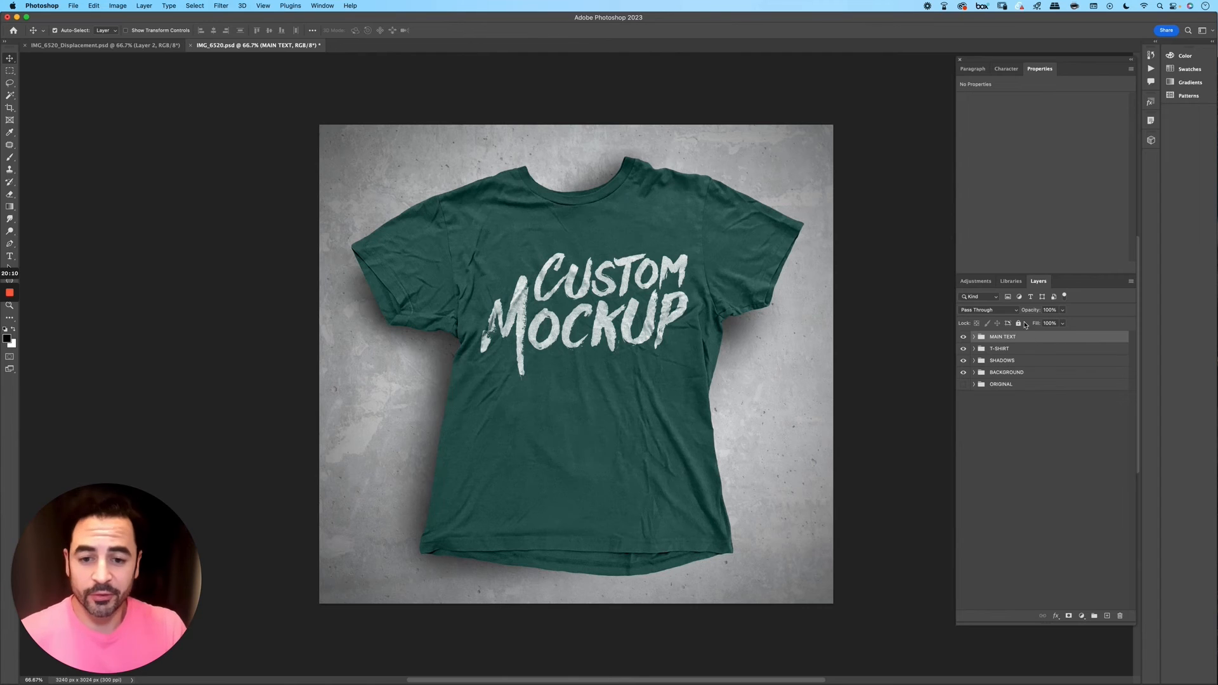
left_click(974, 338)
left_click(1044, 370)
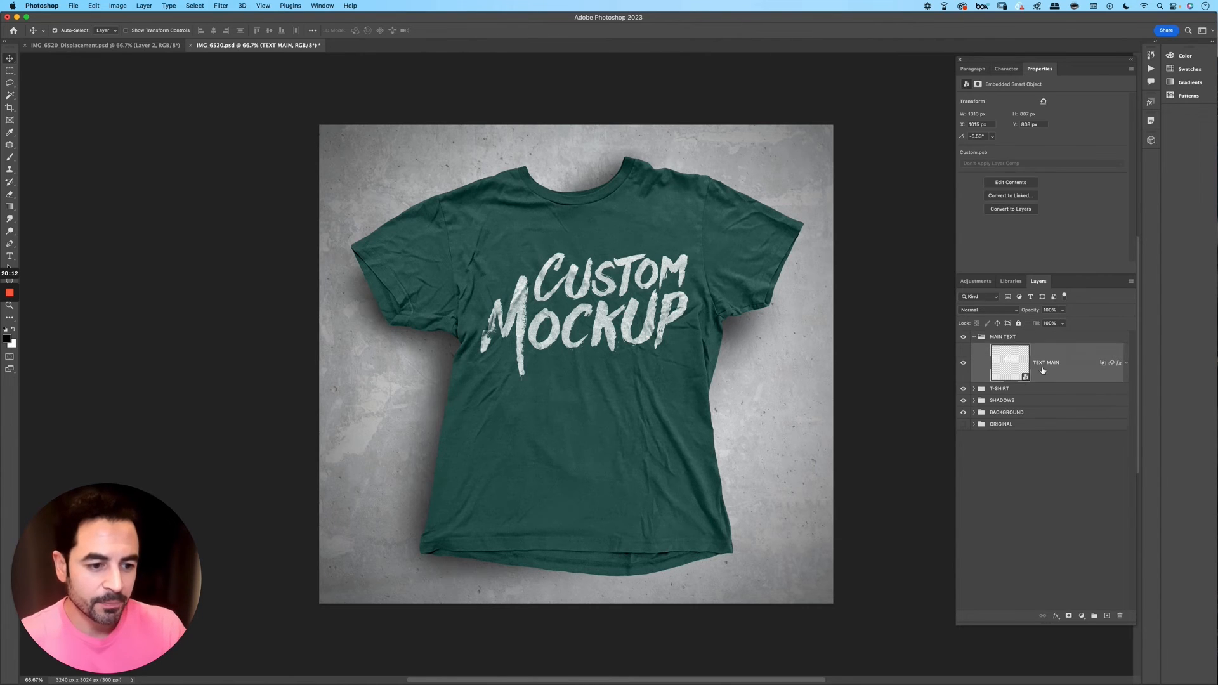
double_click(1027, 375)
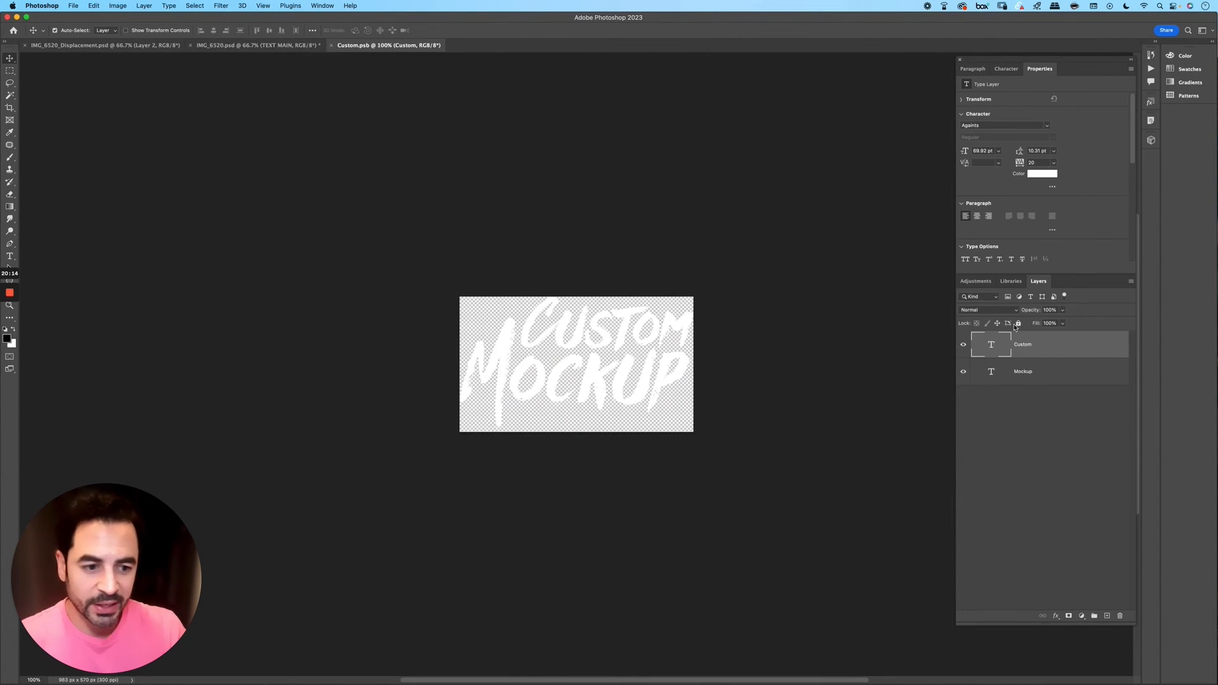
left_click(1046, 376, "shift")
key("super+t")
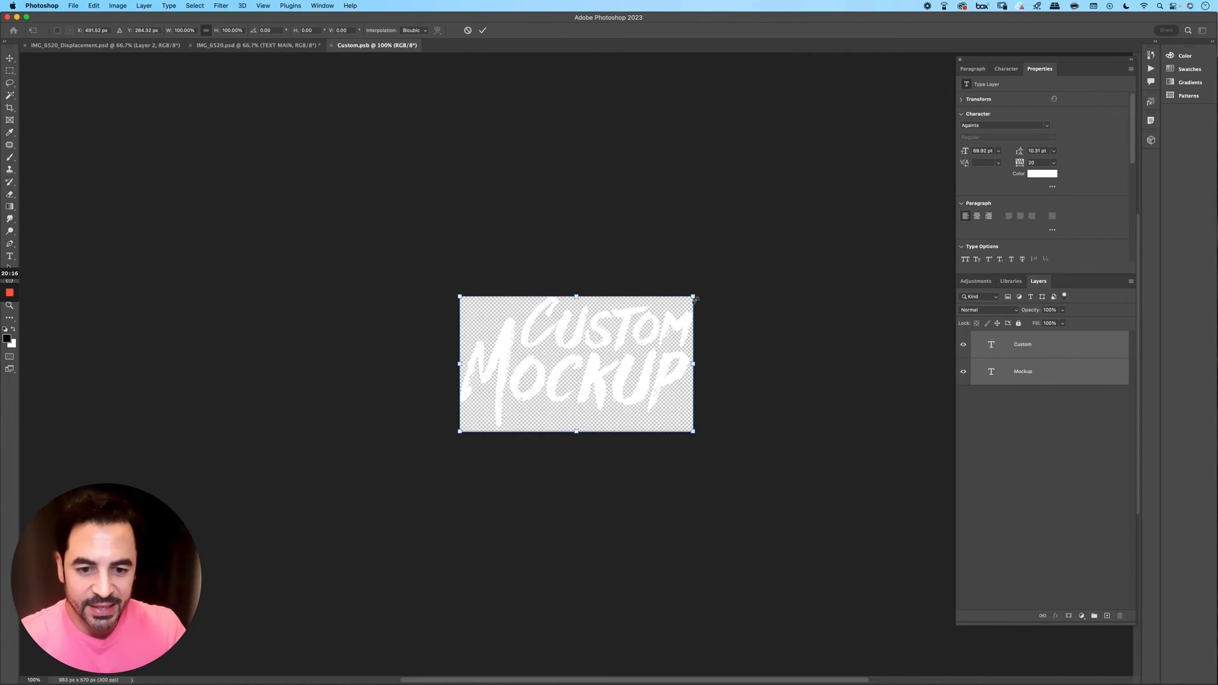
left_click_drag(693, 296, 689, 302)
key("Return")
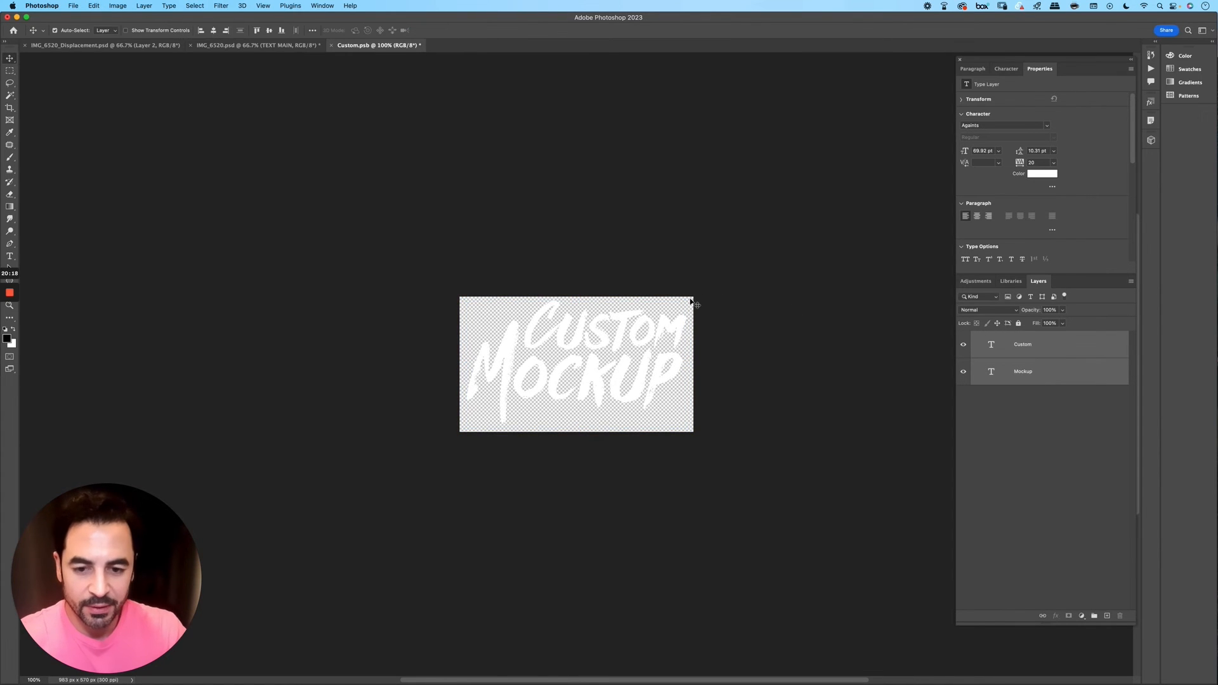
key("super+s")
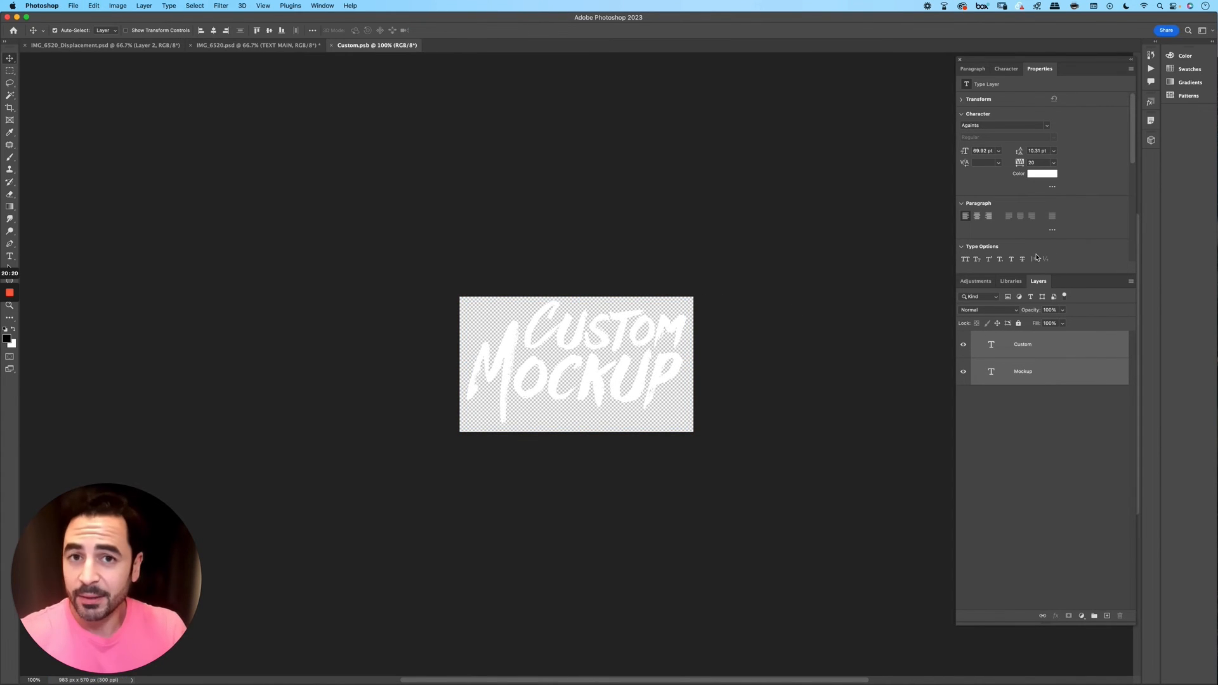
key("super+w")
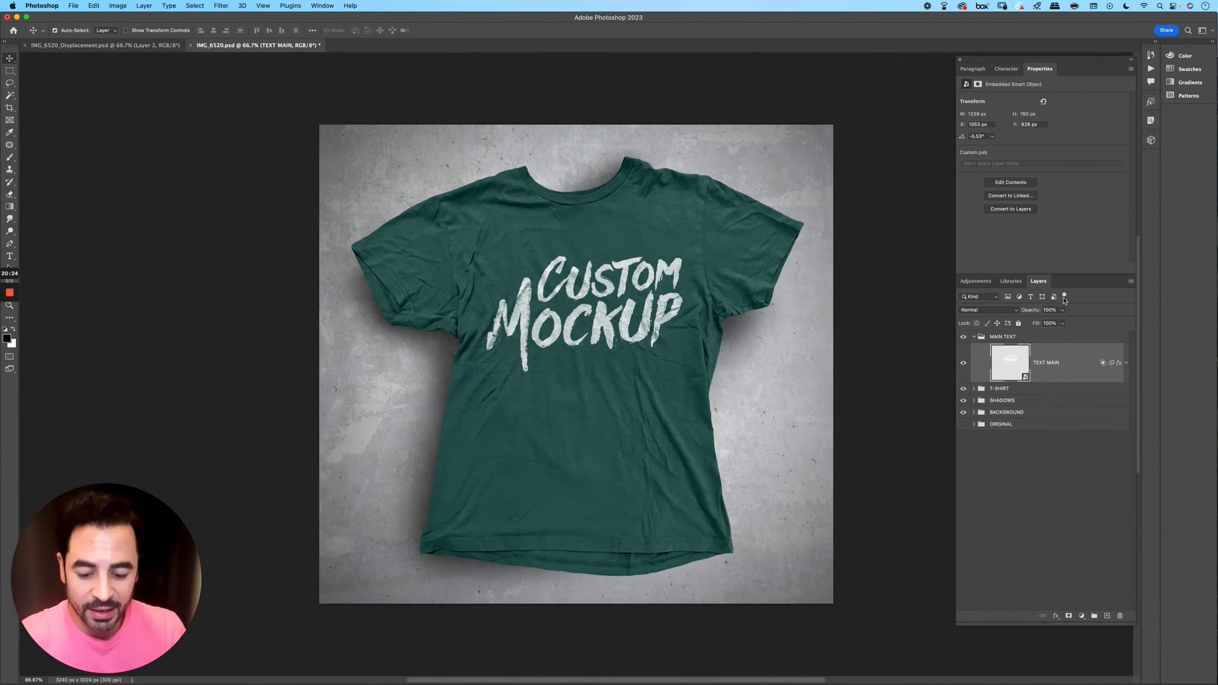
Step: Rotate the TEXT MAIN design on the shirt counterclockwise to about -10.45°
key("super+t")
left_click_drag(686, 239, 701, 233)
key("Return")
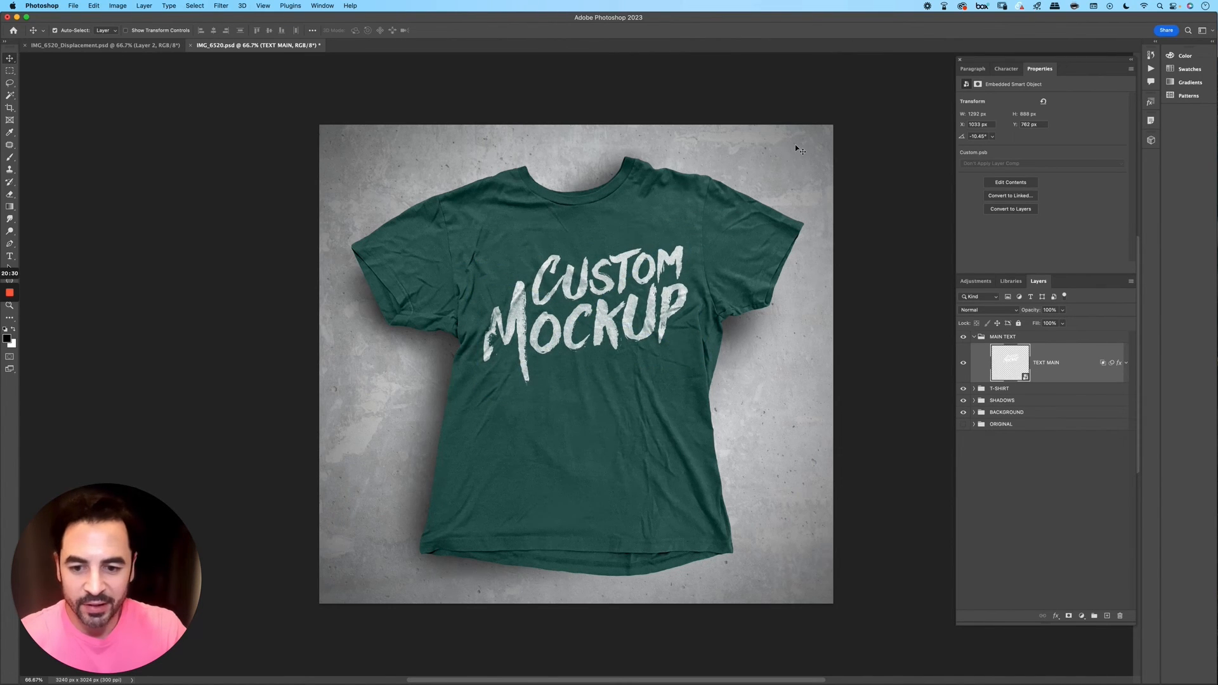
Step: Change the TEXT MAIN layer's Color Overlay to red be3939 and apply the layer style
double_click(1118, 375)
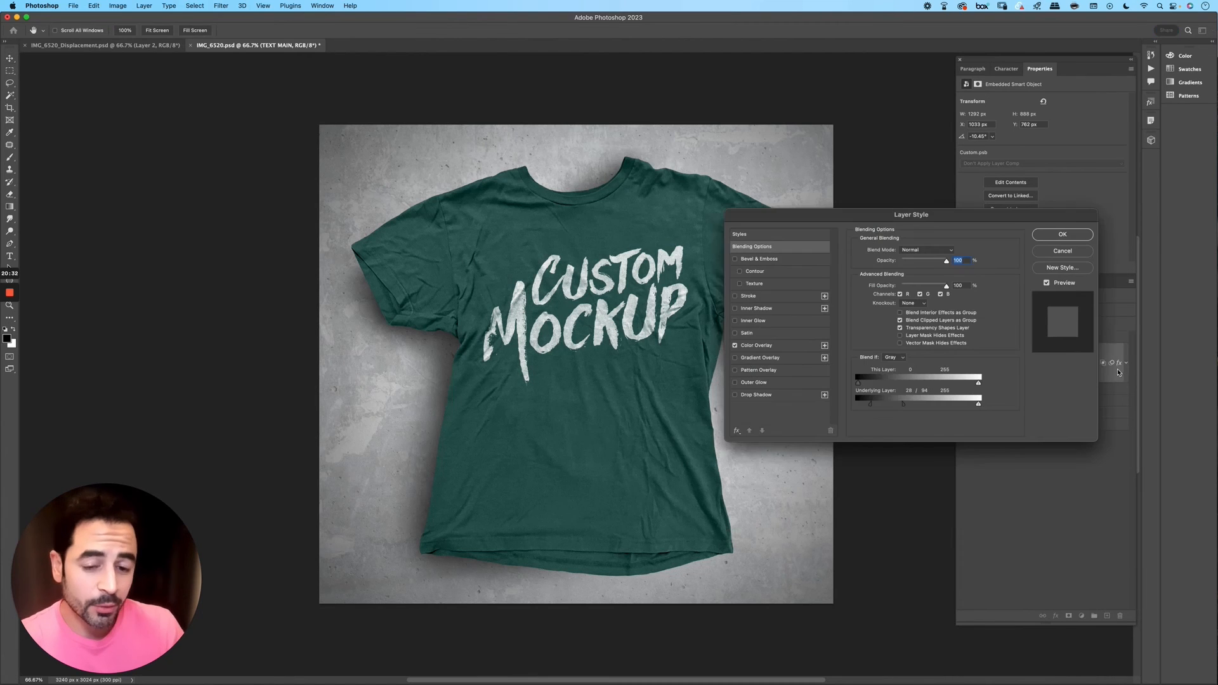
left_click(765, 346)
left_click(952, 251)
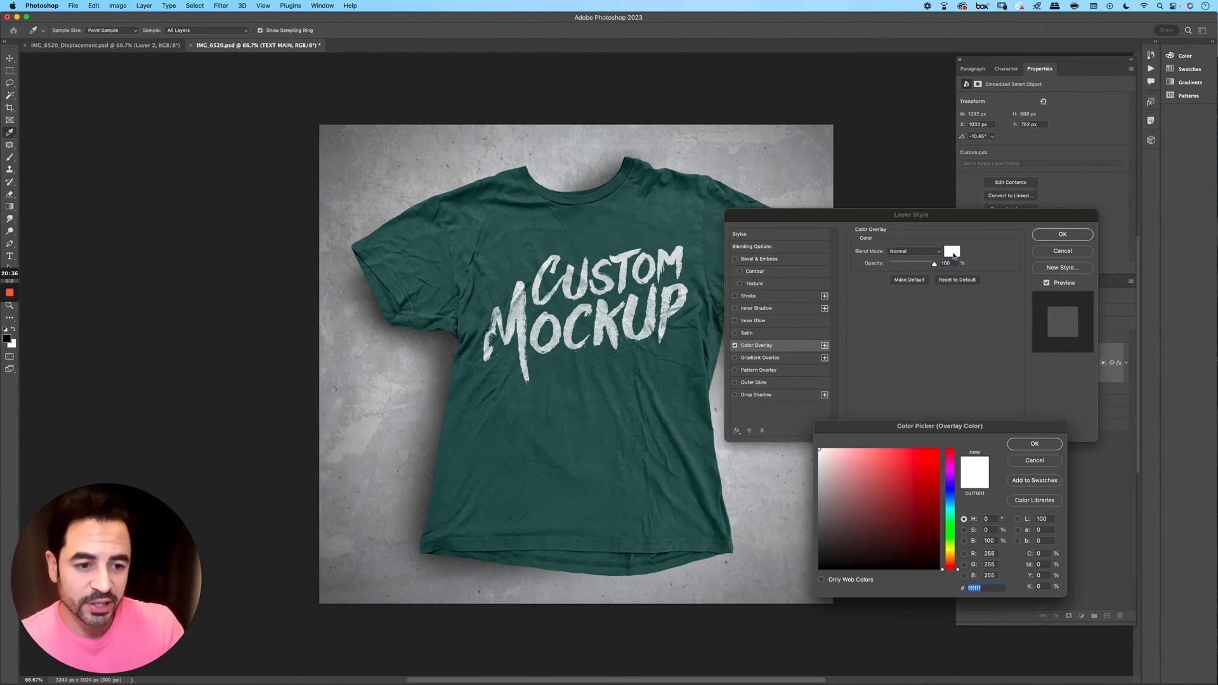
left_click(908, 508)
mouse_move(904, 490)
left_mouse_down()
mouse_move(913, 466)
mouse_move(902, 479)
left_mouse_up()
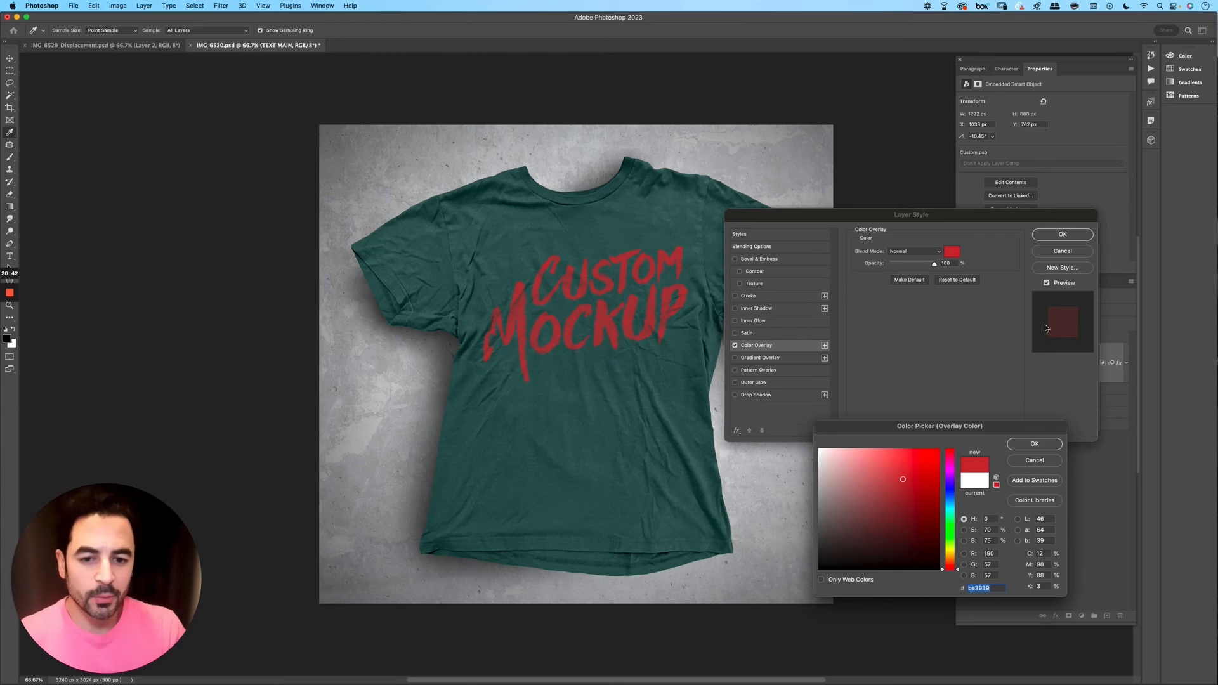
key("Return")
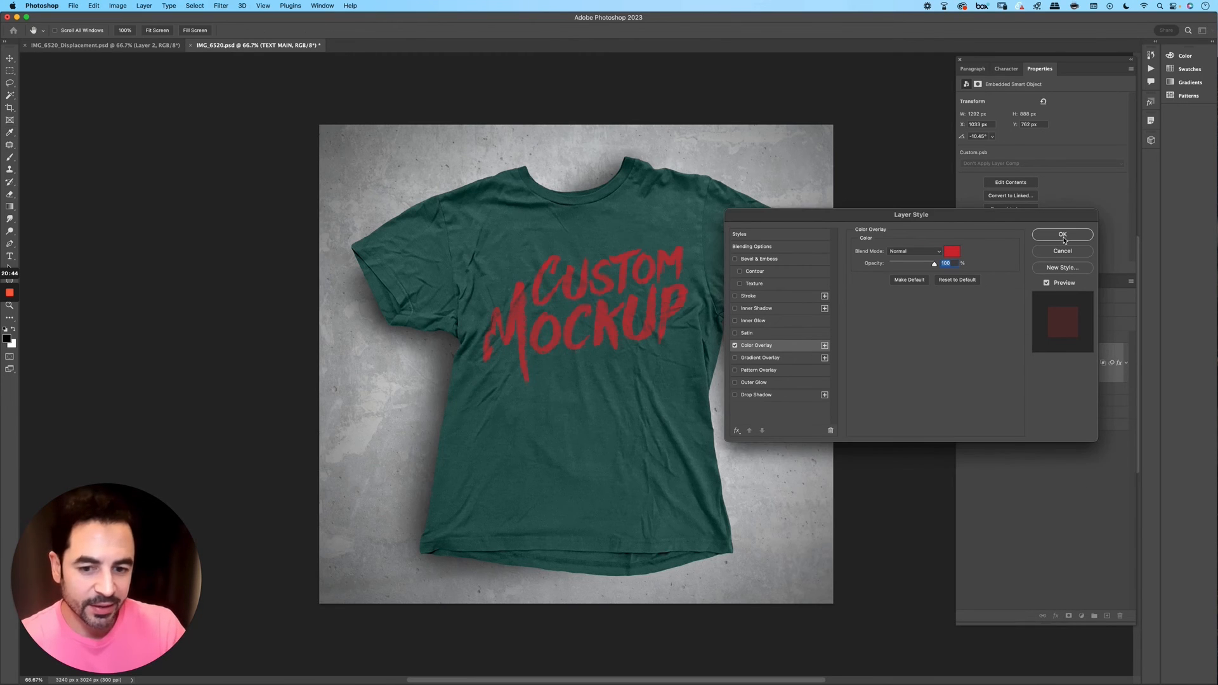
left_click(1063, 235)
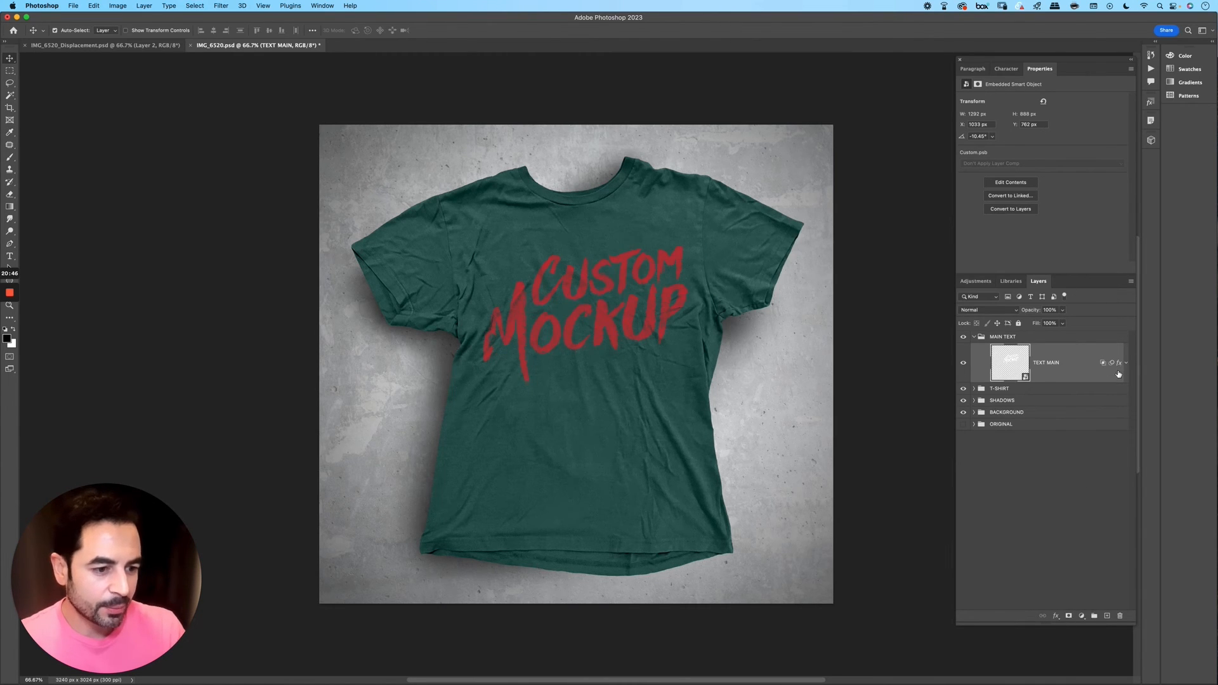
Step: Adjust the TEXT MAIN layer's Blend If split for the underlying layer's dark end to 34 / 93
double_click(1118, 373)
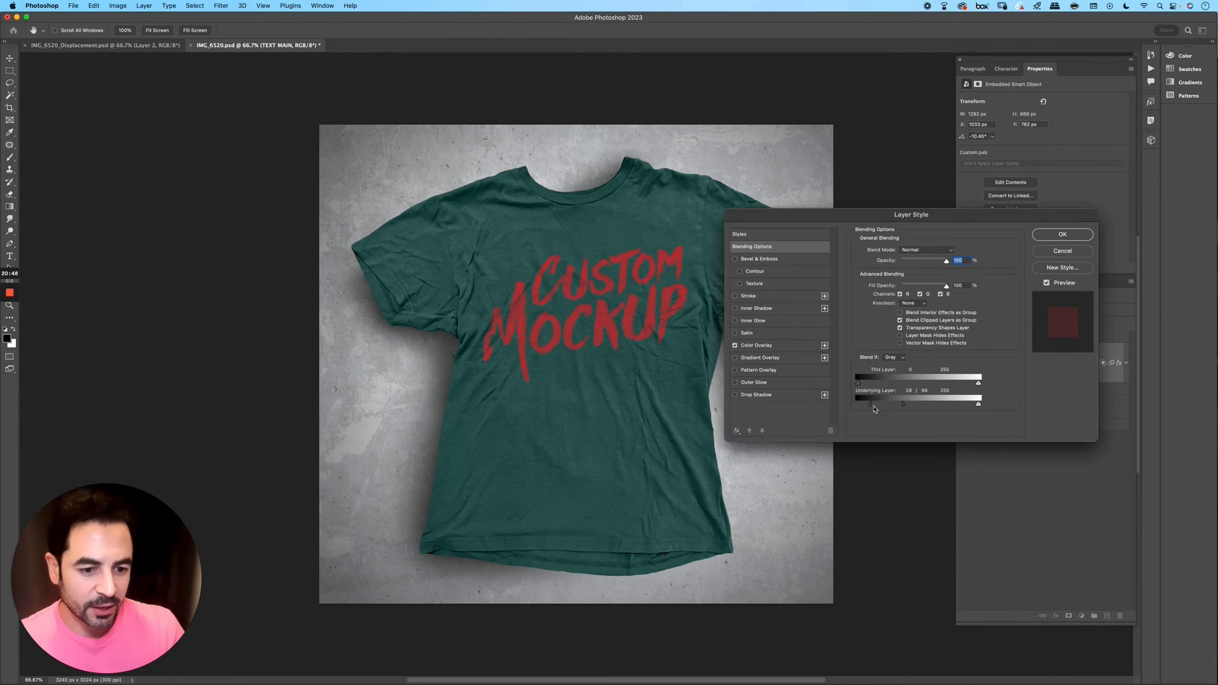
left_click_drag(876, 407, 880, 405)
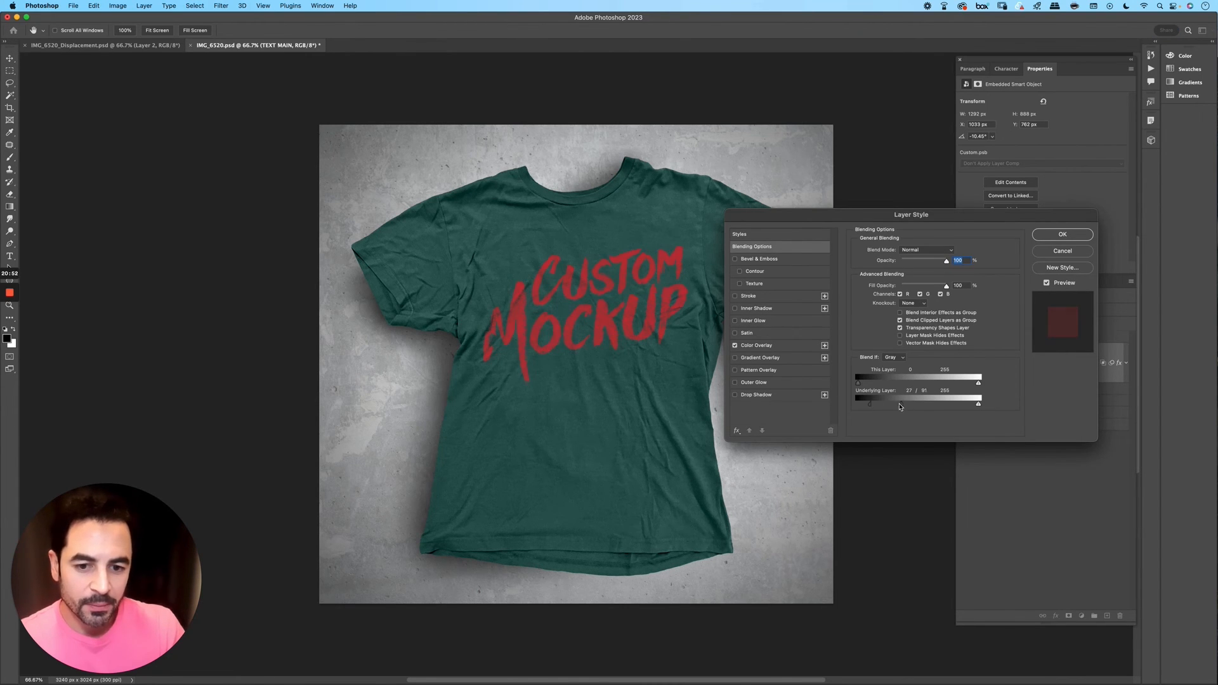
mouse_move(900, 407)
left_mouse_down()
mouse_move(861, 407)
mouse_move(877, 408)
left_mouse_up()
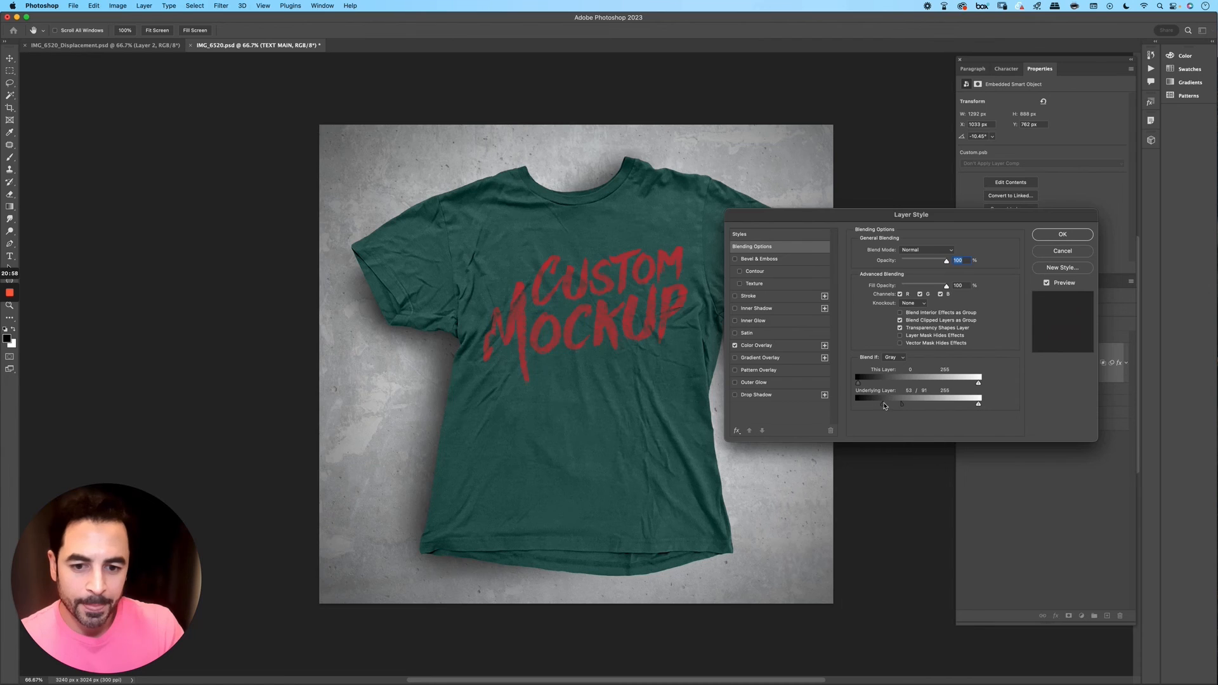
left_click_drag(886, 406, 880, 406)
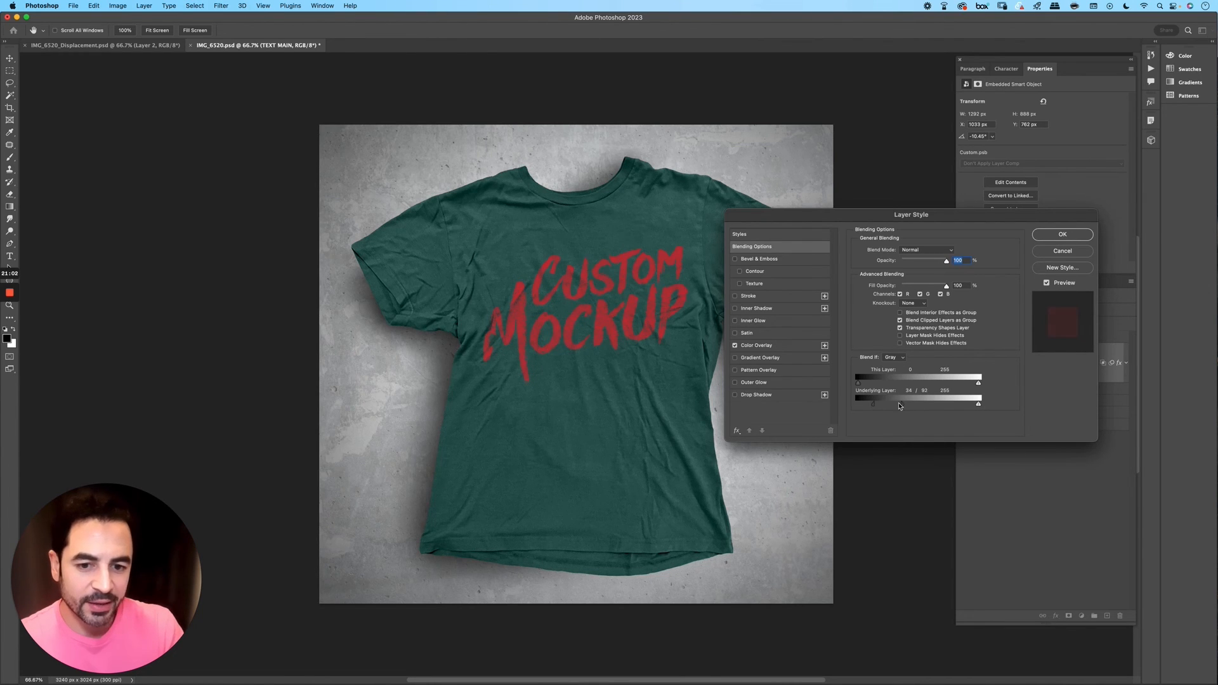
left_click(768, 349)
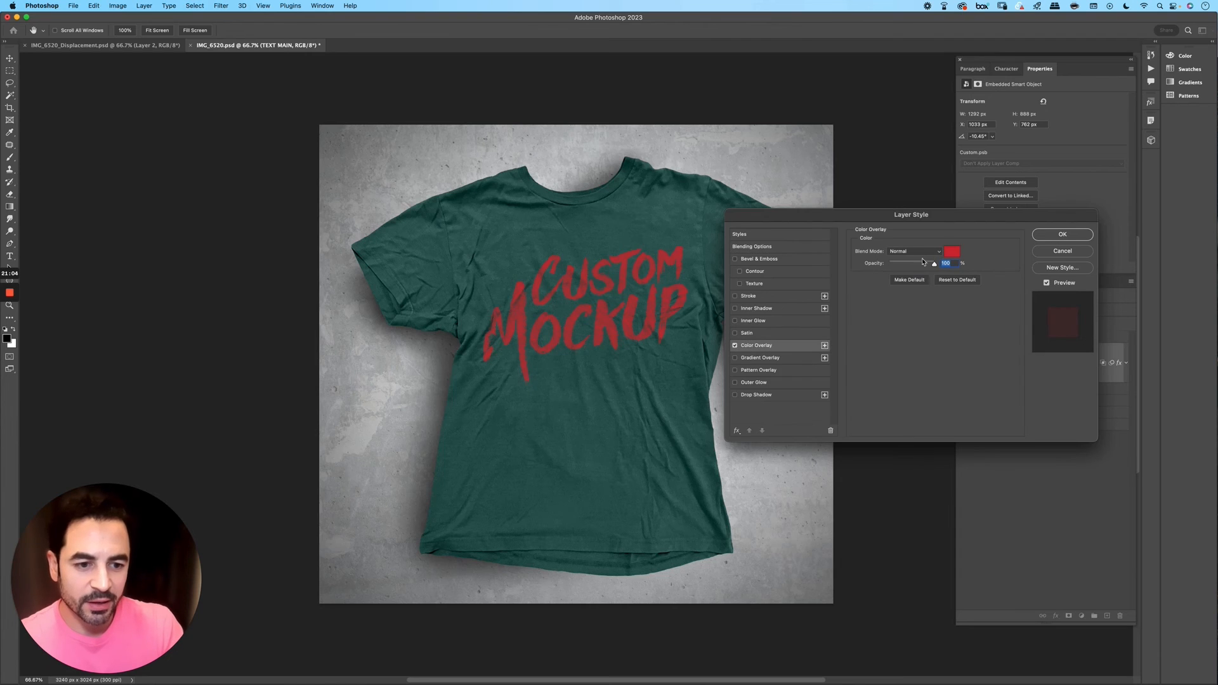
left_click(1061, 250)
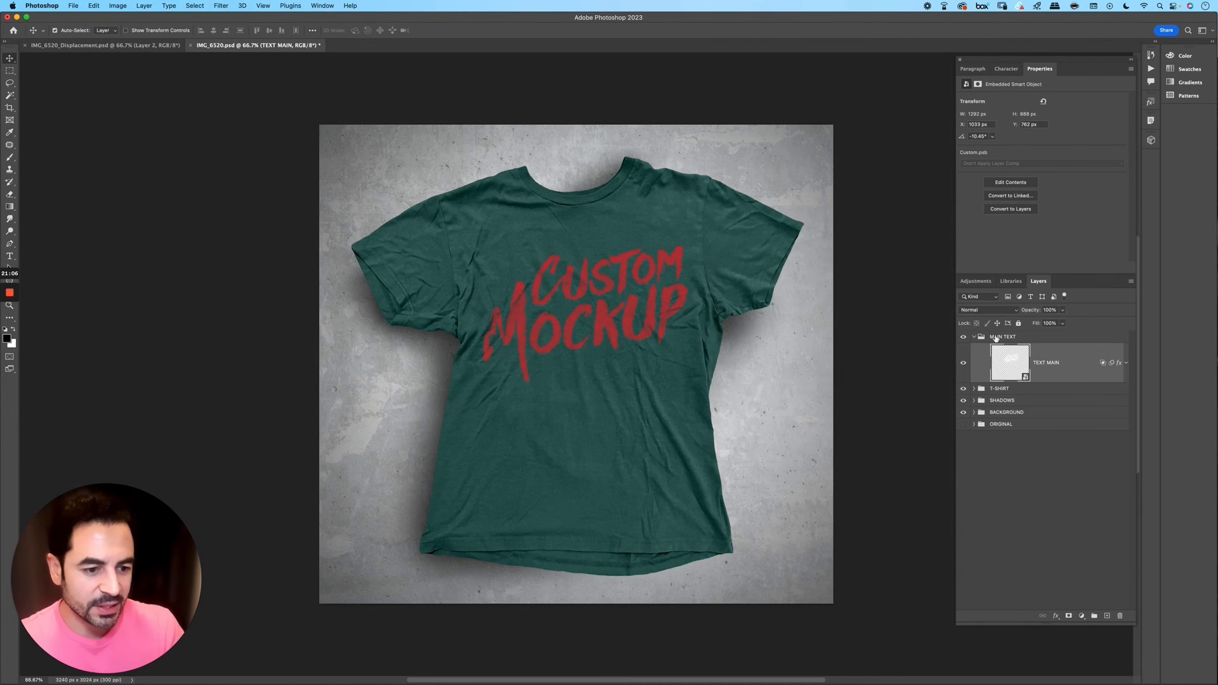
Step: Collapse MAIN TEXT, expand the T-SHIRT group and toggle its Levels 1 adjustment off and on to compare the shirt's contrast
left_click(975, 337)
left_click(978, 350)
left_click(975, 349)
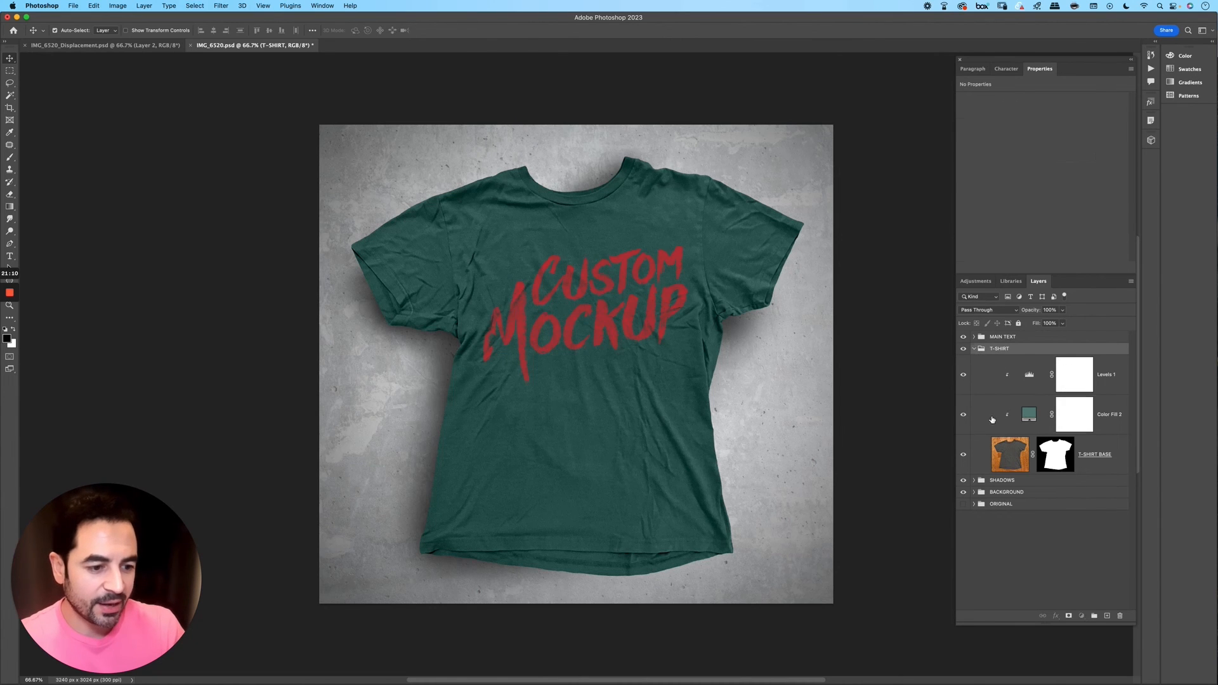
left_click(1030, 414)
left_click(995, 379)
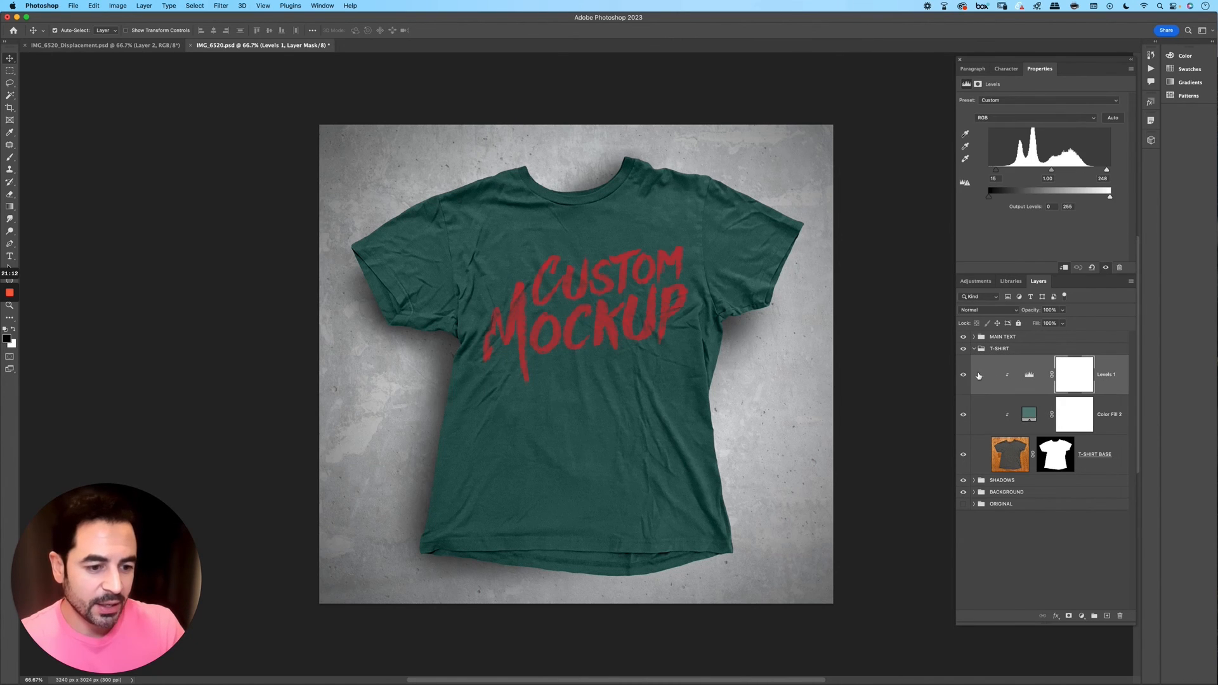
left_click(964, 375)
left_click(964, 375)
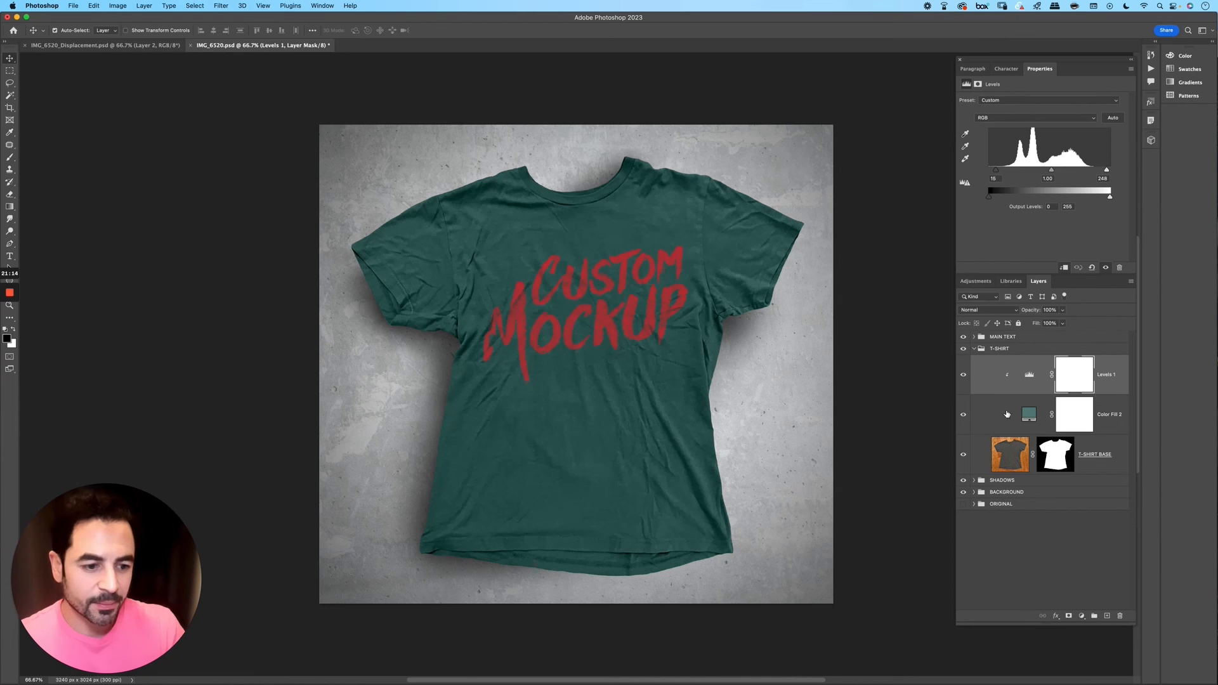
Step: Try several colors for the T-shirt's Color Fill 2 layer and apply the neutral dark gray 515151
double_click(1030, 415)
mouse_move(857, 520)
left_mouse_down()
mouse_move(876, 541)
mouse_move(844, 502)
mouse_move(823, 511)
left_mouse_up()
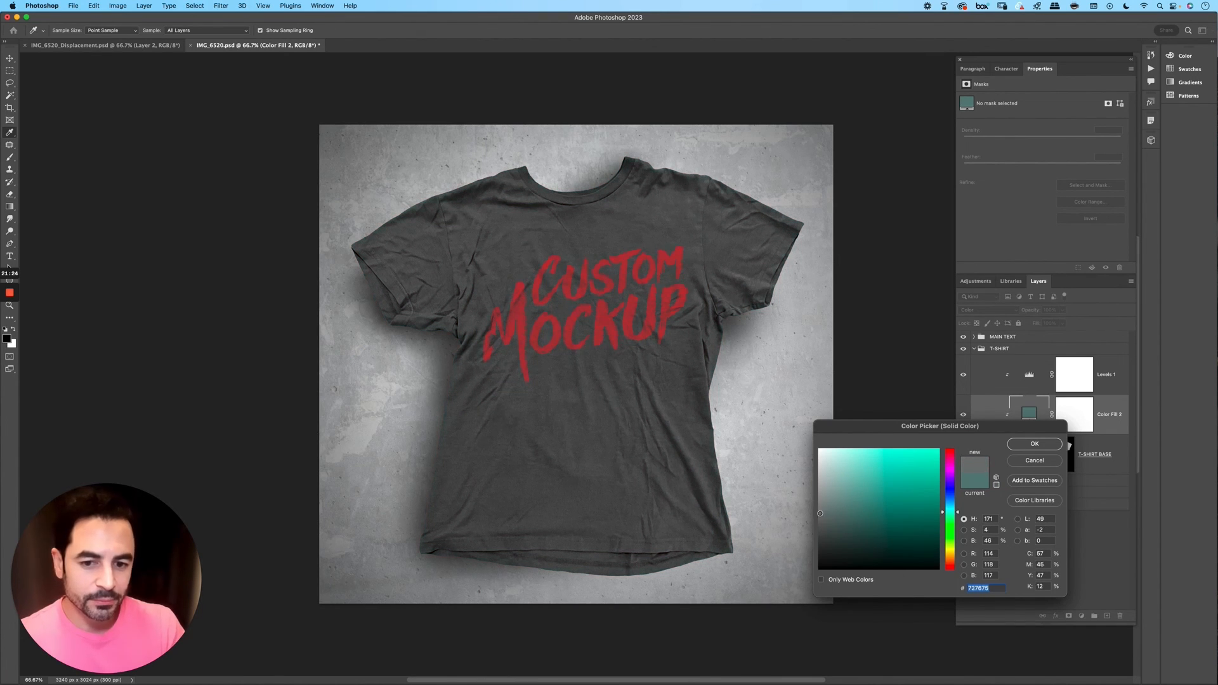
left_click_drag(822, 517, 823, 538)
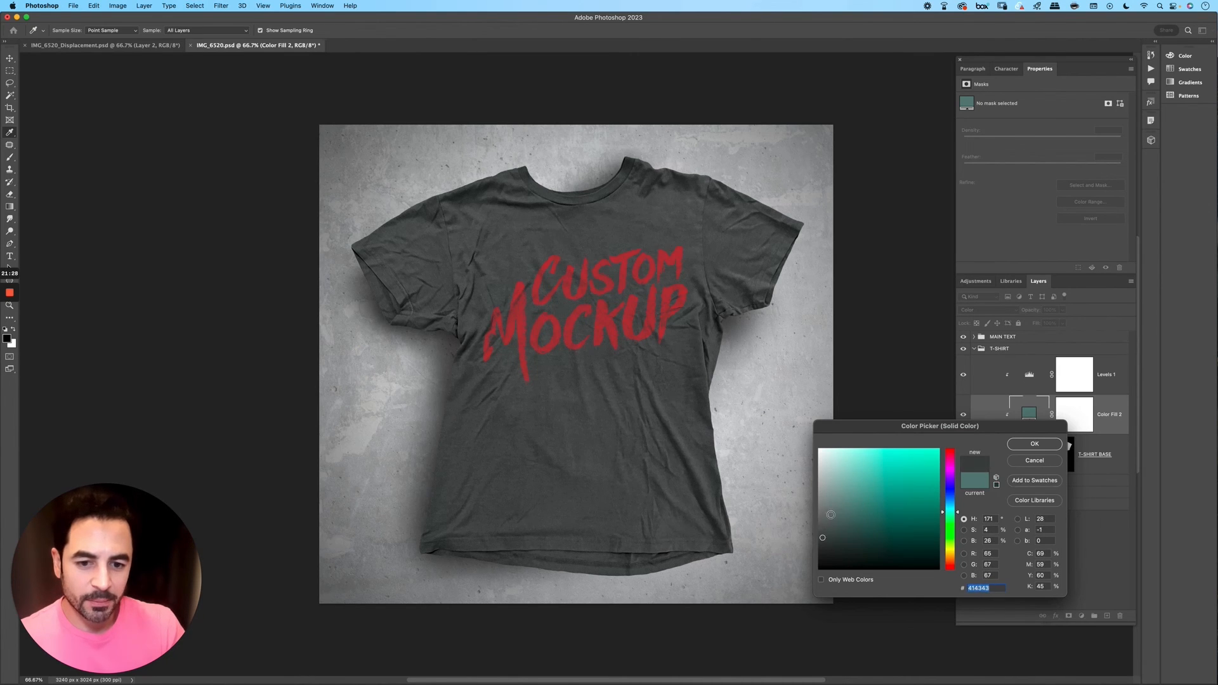
left_click(822, 517)
left_click(819, 449)
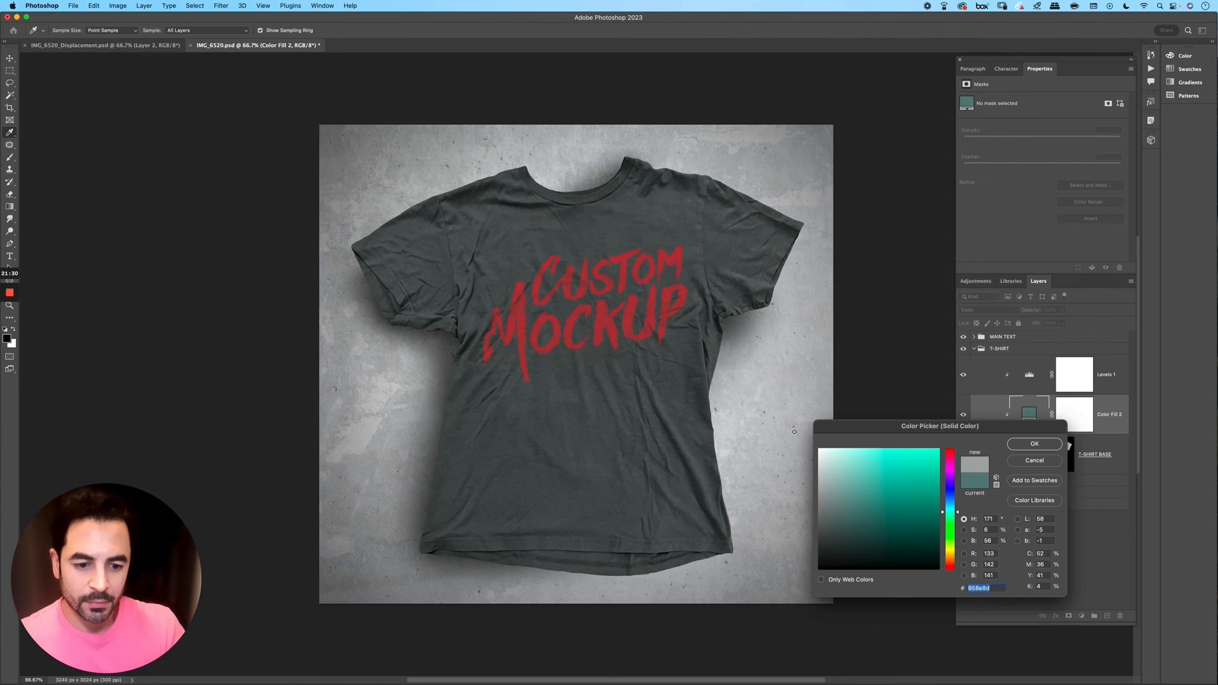
left_click_drag(859, 502, 878, 518)
mouse_move(958, 510)
left_mouse_down()
mouse_move(951, 567)
mouse_move(950, 551)
left_mouse_up()
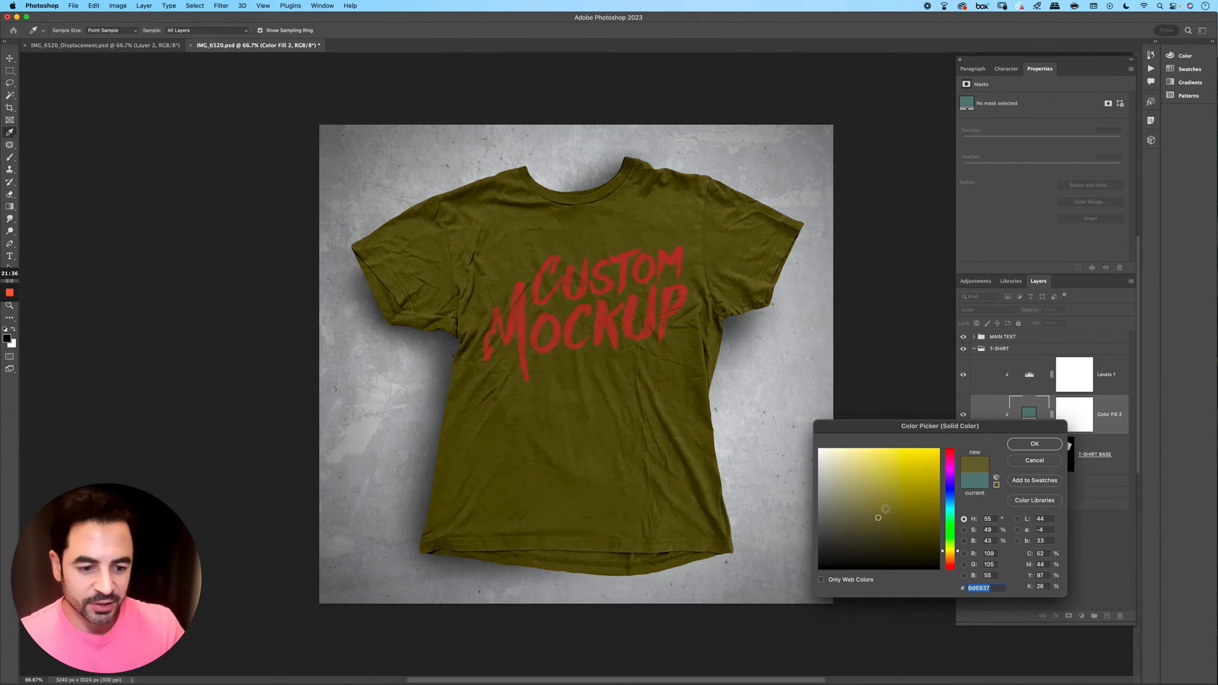
mouse_move(883, 510)
left_mouse_down()
mouse_move(852, 511)
mouse_move(835, 492)
mouse_move(819, 531)
left_mouse_up()
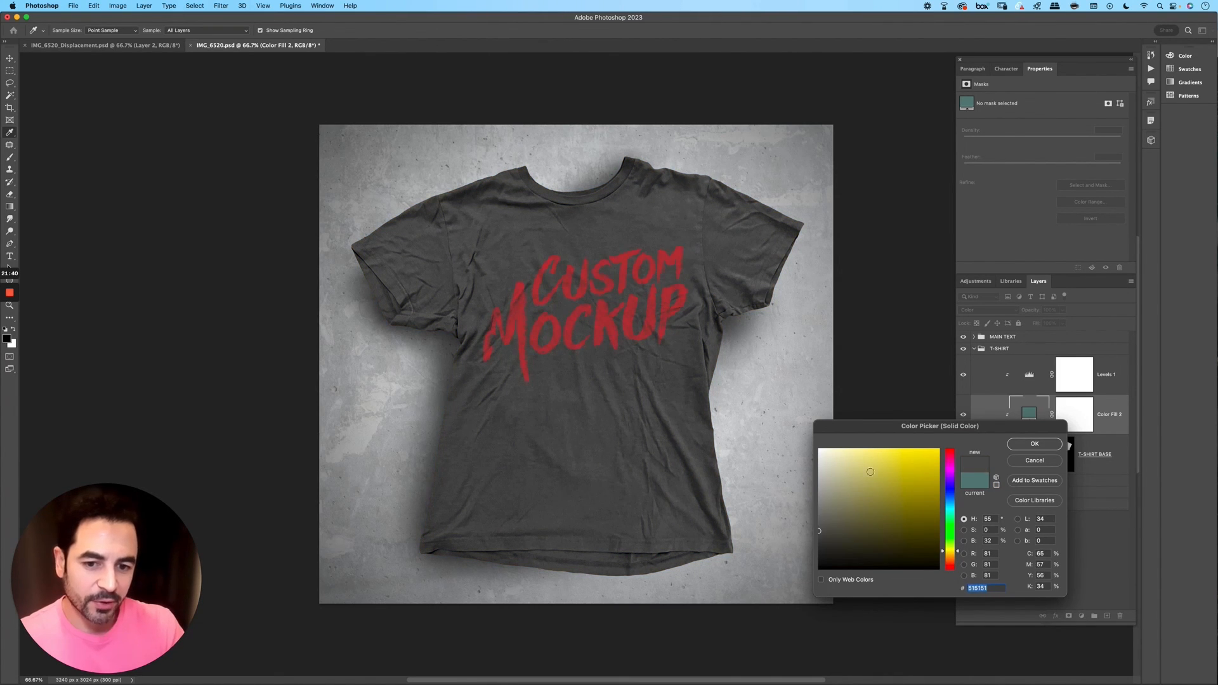
left_click(1036, 444)
Step: Darken the shirt by setting the Levels 1 midtone input to 0.91, and collapse the T-SHIRT group
left_click(993, 381)
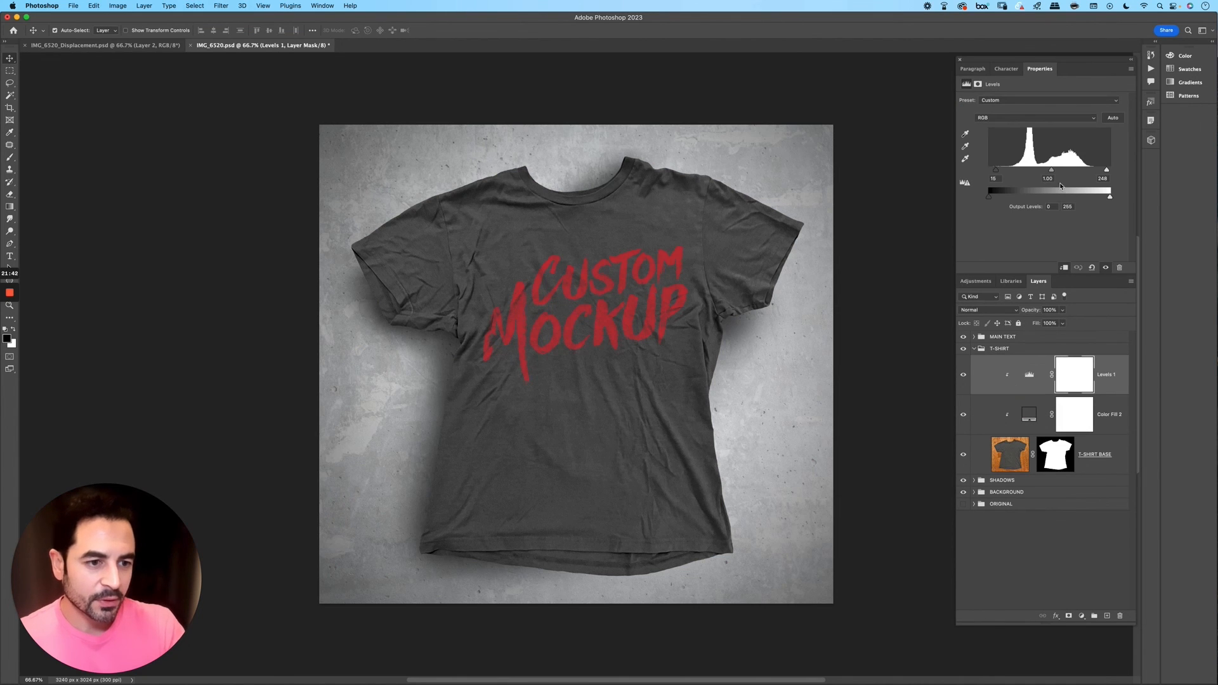
left_click_drag(1054, 172, 1055, 173)
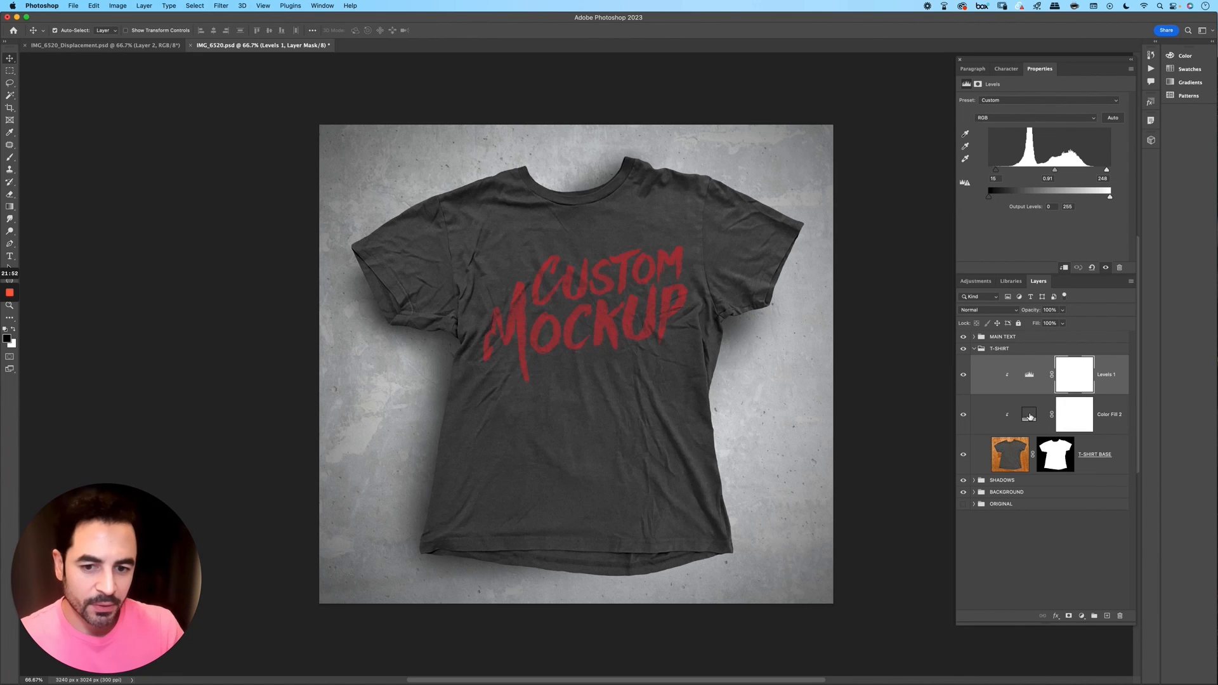
left_click(975, 349)
Step: Toggle the SHADOWS group off and on to examine its effect around the shirt
left_click(971, 361)
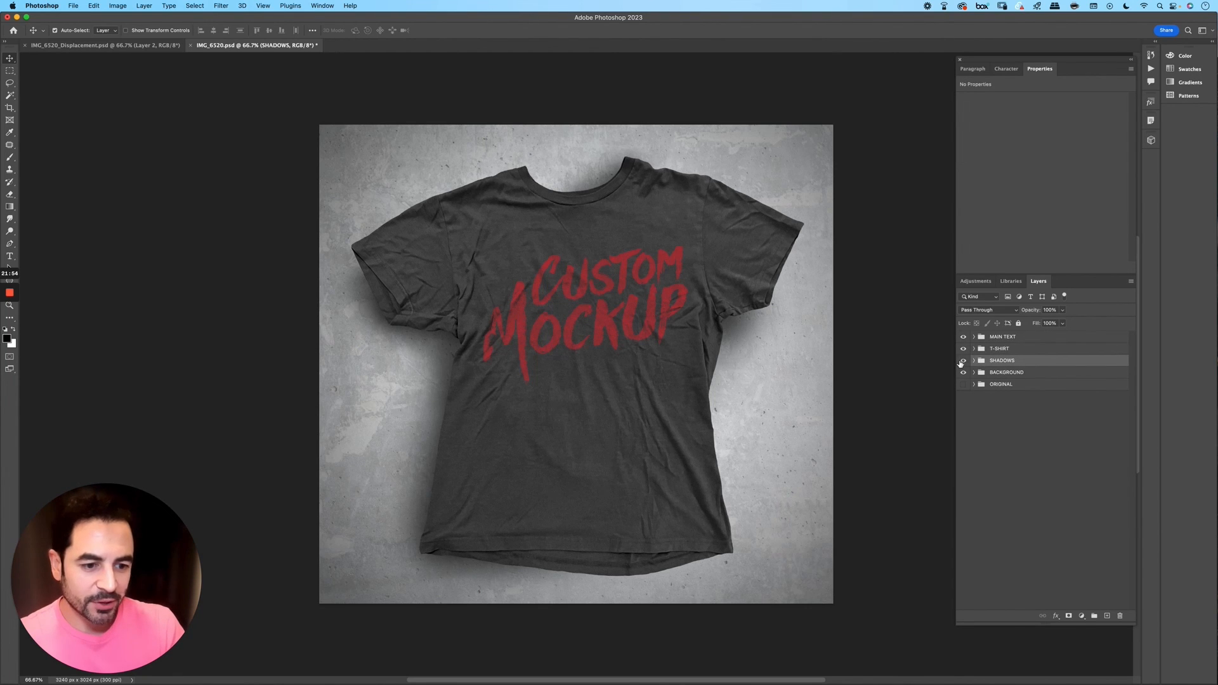
left_click(964, 361)
left_click(964, 361)
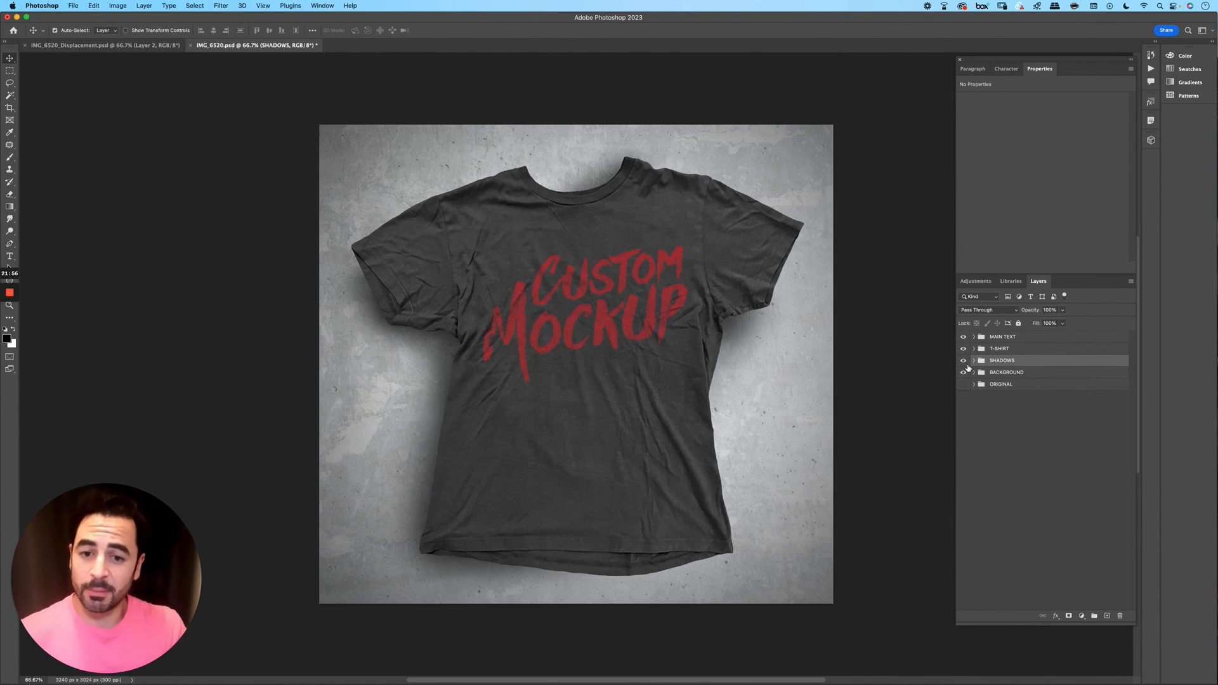
Step: Expand the BACKGROUND group, toggle its vignette, concrete texture and Color Fill 1 layers to examine each, and collapse the group
left_click(1008, 375)
left_click(974, 372)
left_click(1024, 401)
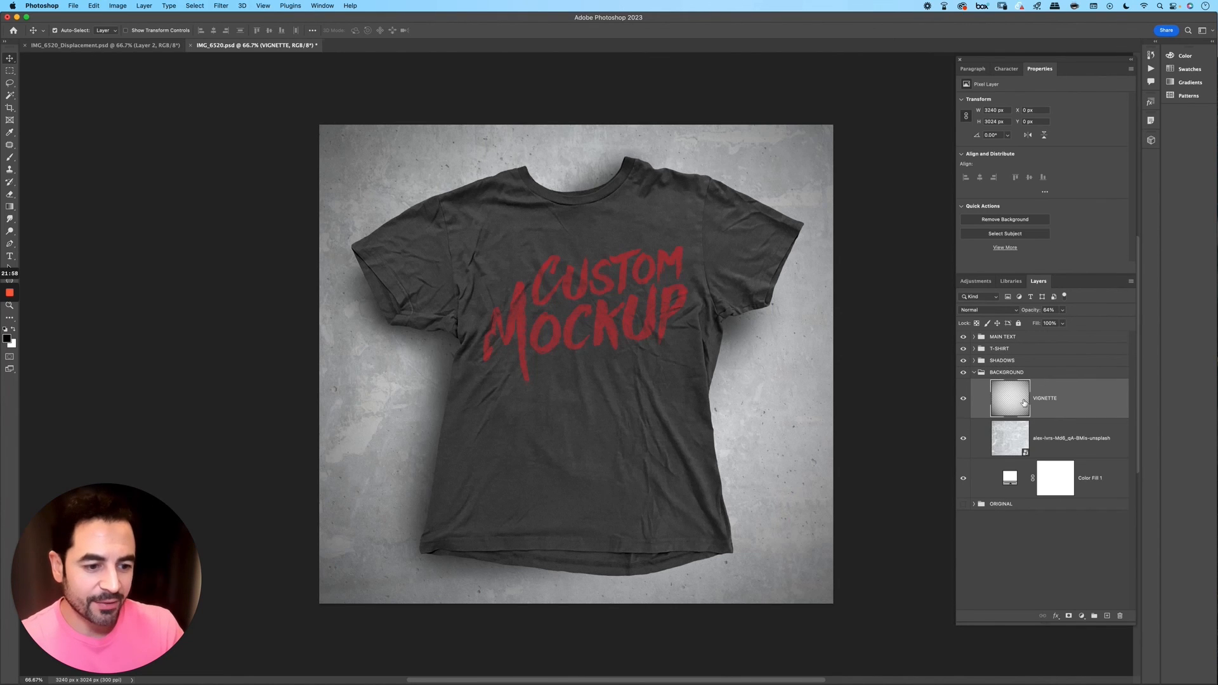
left_click(964, 398)
left_click(964, 399)
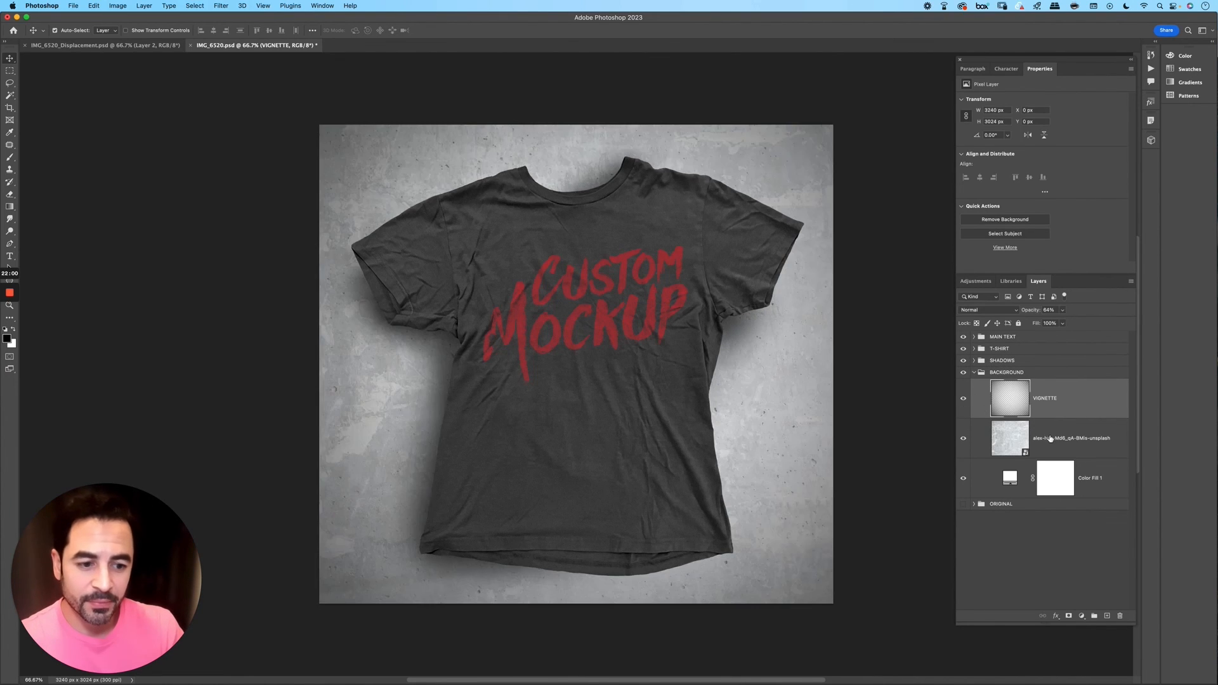
left_click(973, 439)
left_click(965, 439)
left_click(964, 438)
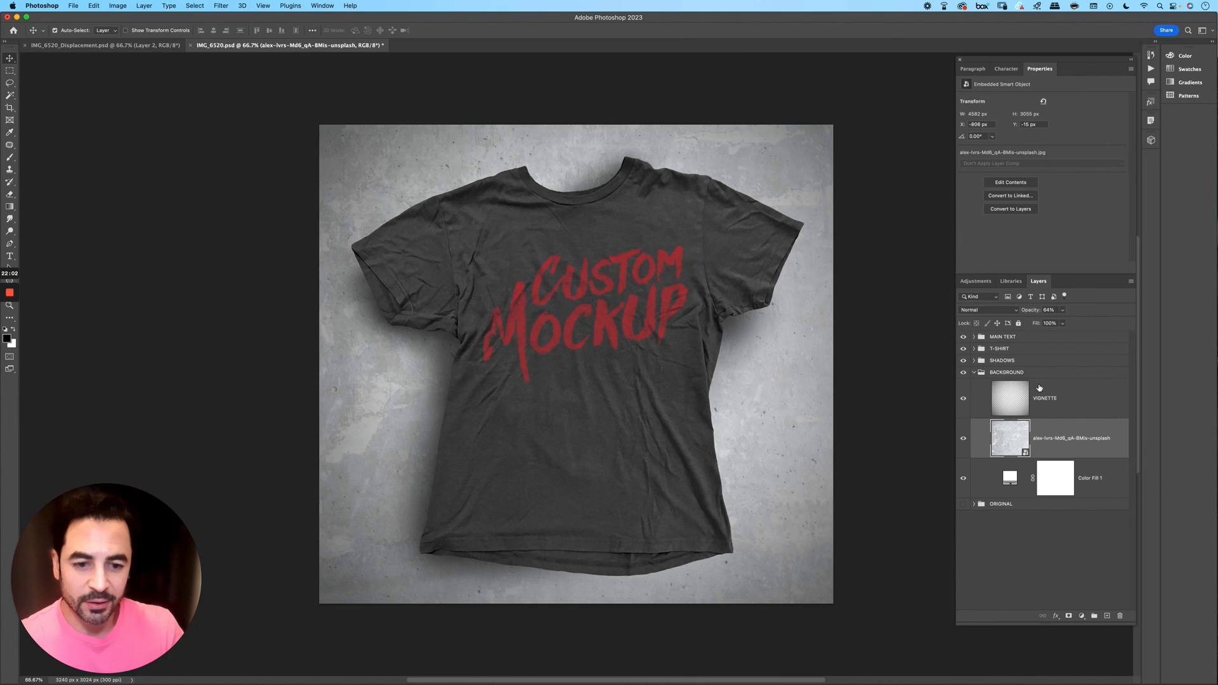
left_click(1087, 473)
left_click(967, 479)
left_click(967, 480)
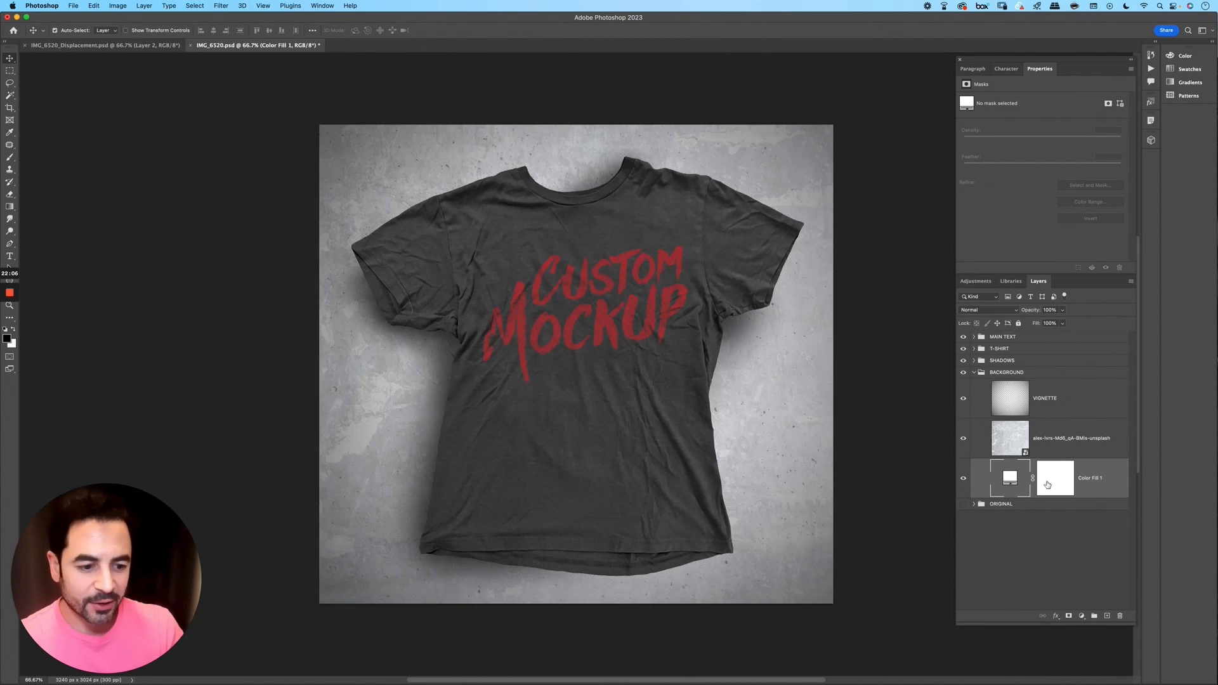
left_click(974, 373)
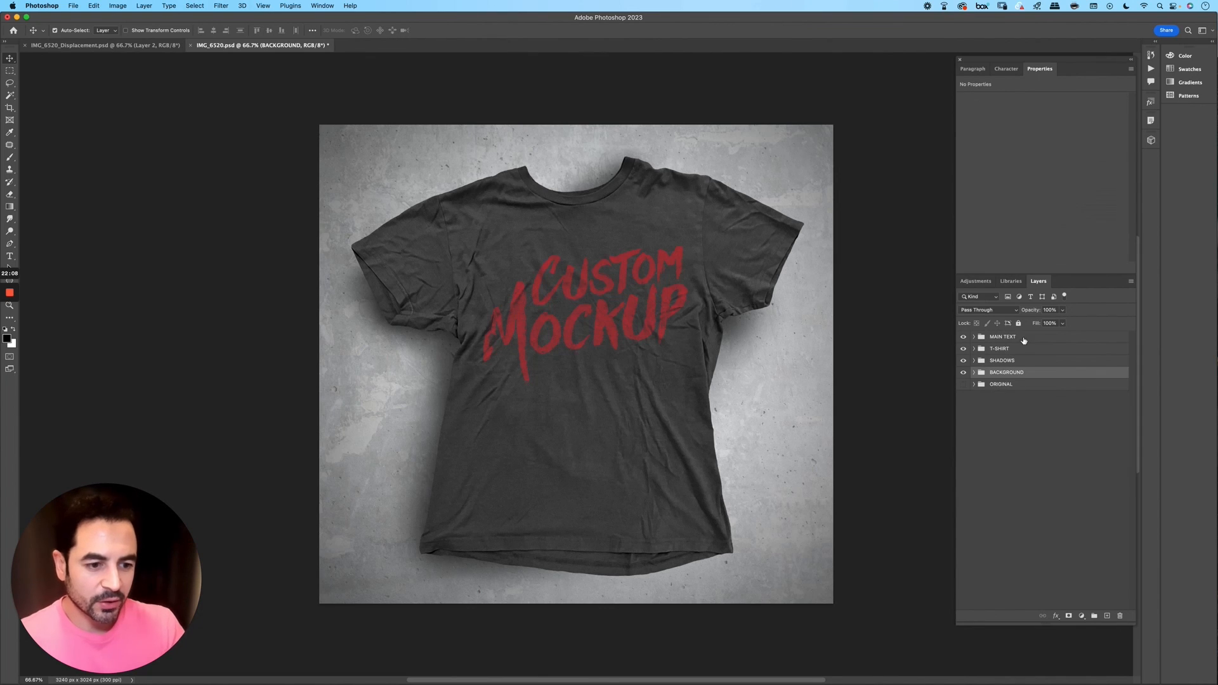
Step: Group the MAIN TEXT, T-SHIRT, SHADOWS and BACKGROUND groups together and name the new group MOCKUP
left_click(1024, 340, "shift")
key("super+g")
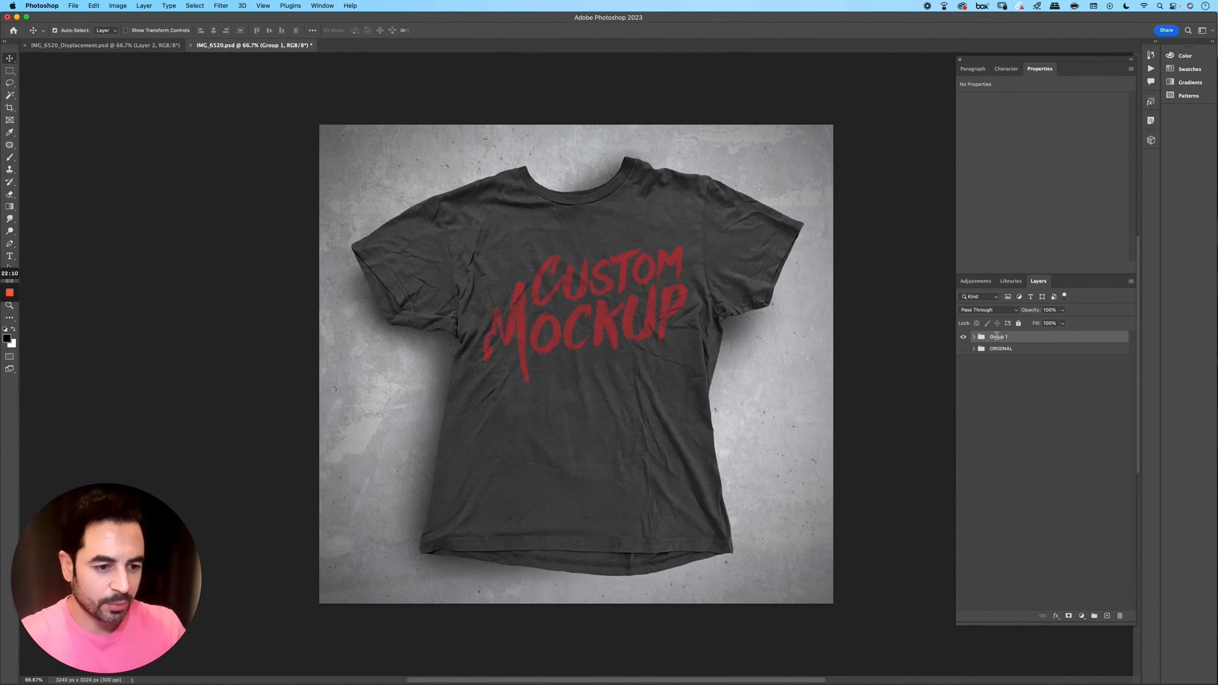
type("MOCKUP")
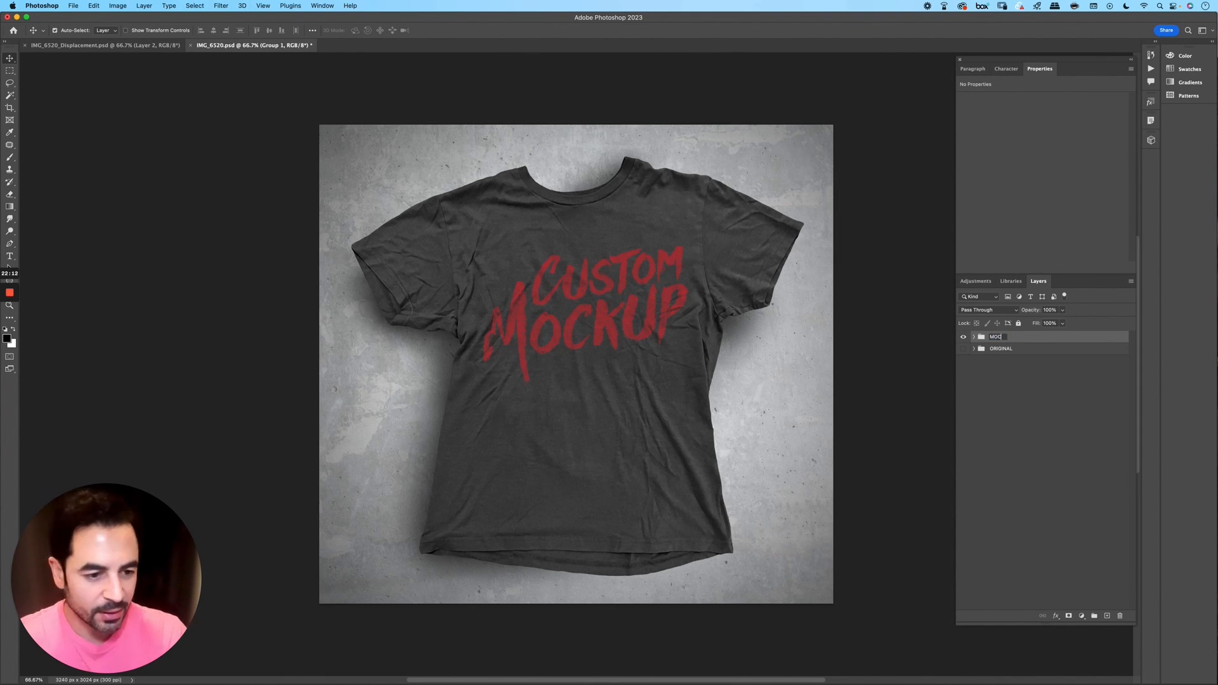
key("Return")
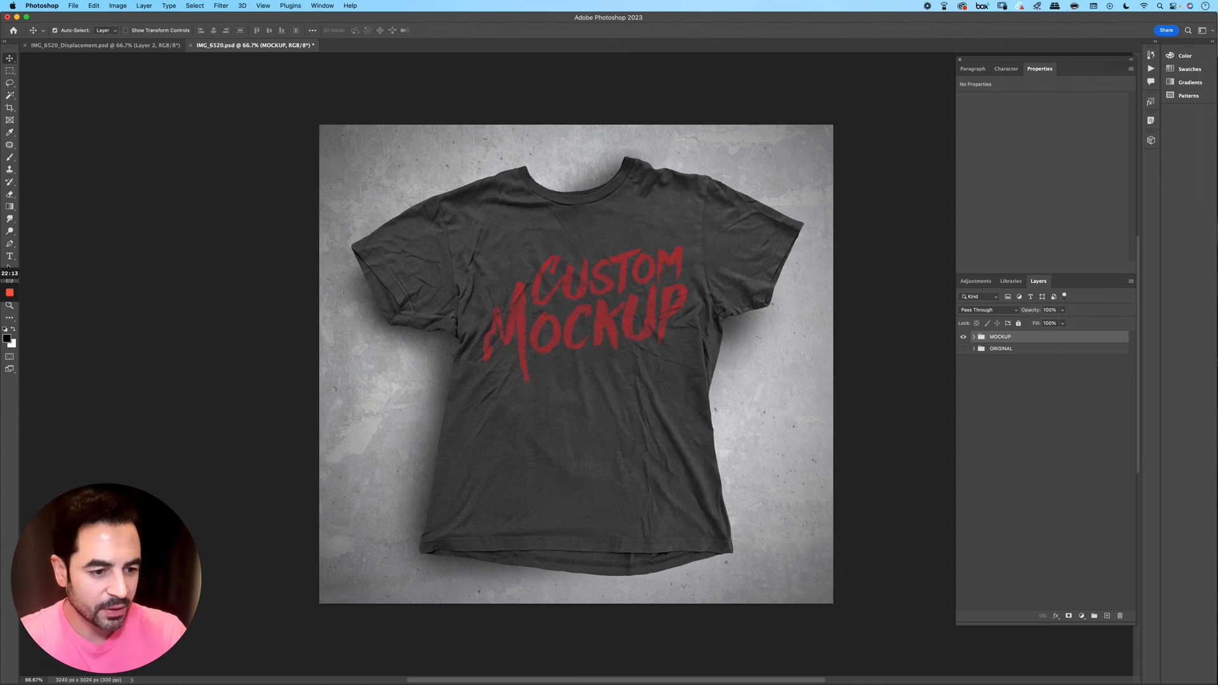
Step: Show the ORIGINAL group and toggle the MOCKUP group off and on to compare the original photo with the mockup
left_click(964, 349)
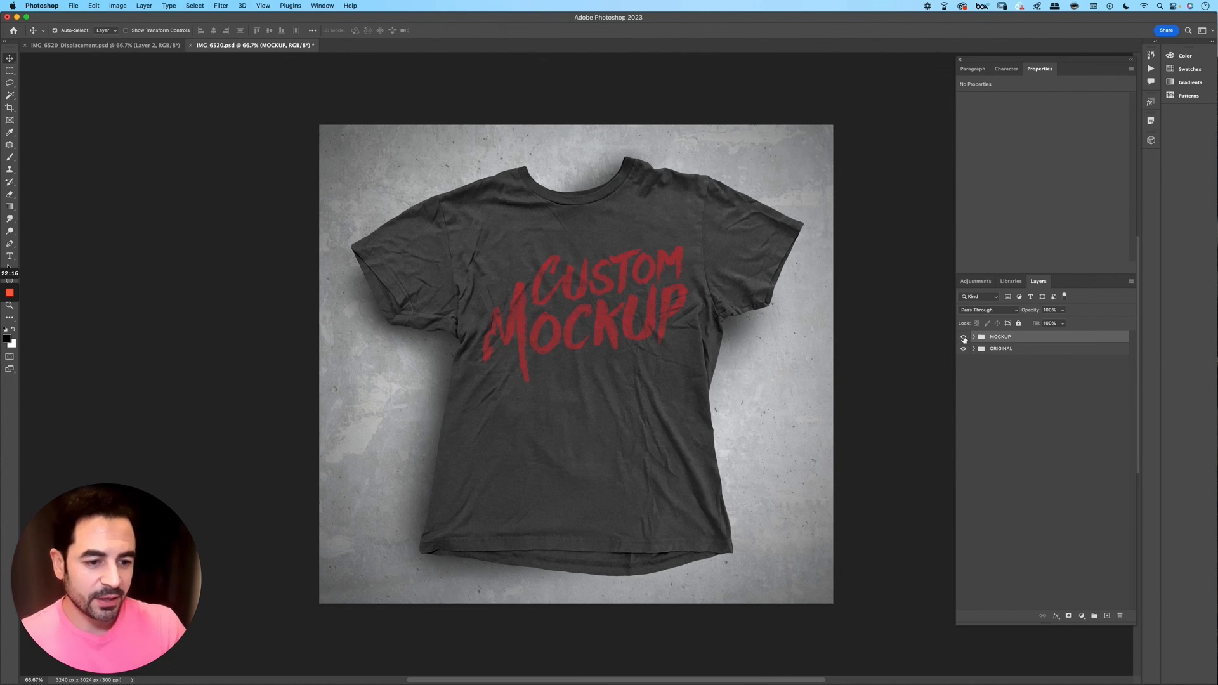
left_click(964, 338)
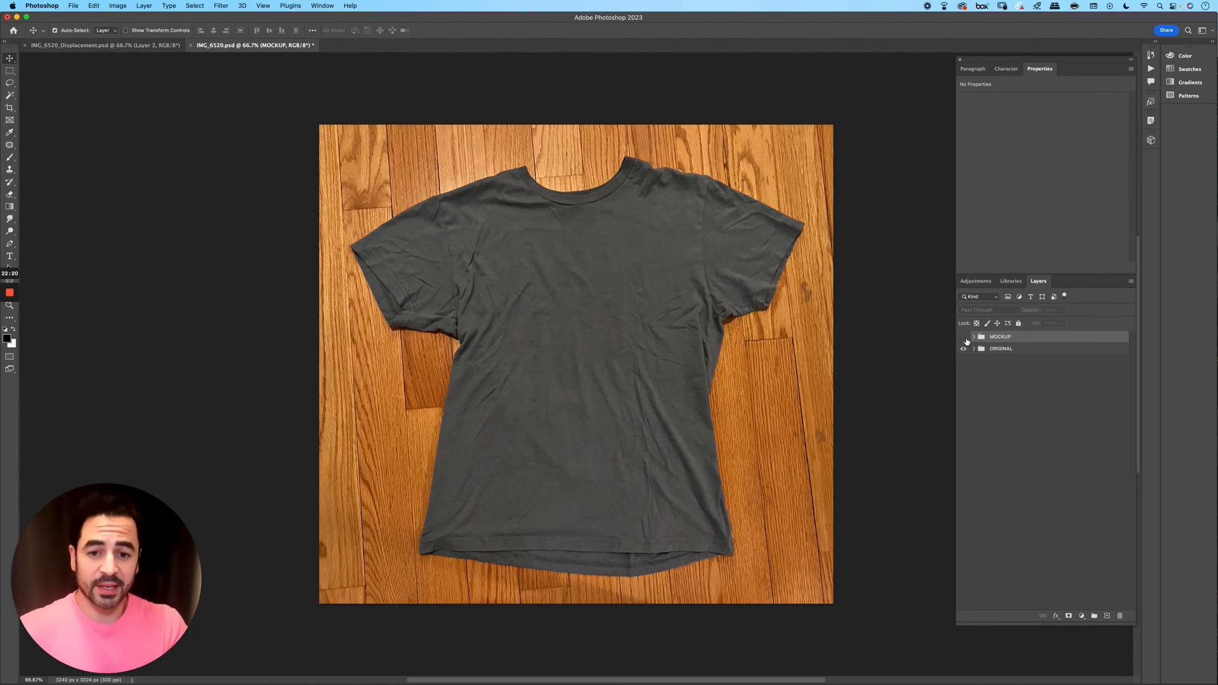
left_click(963, 338)
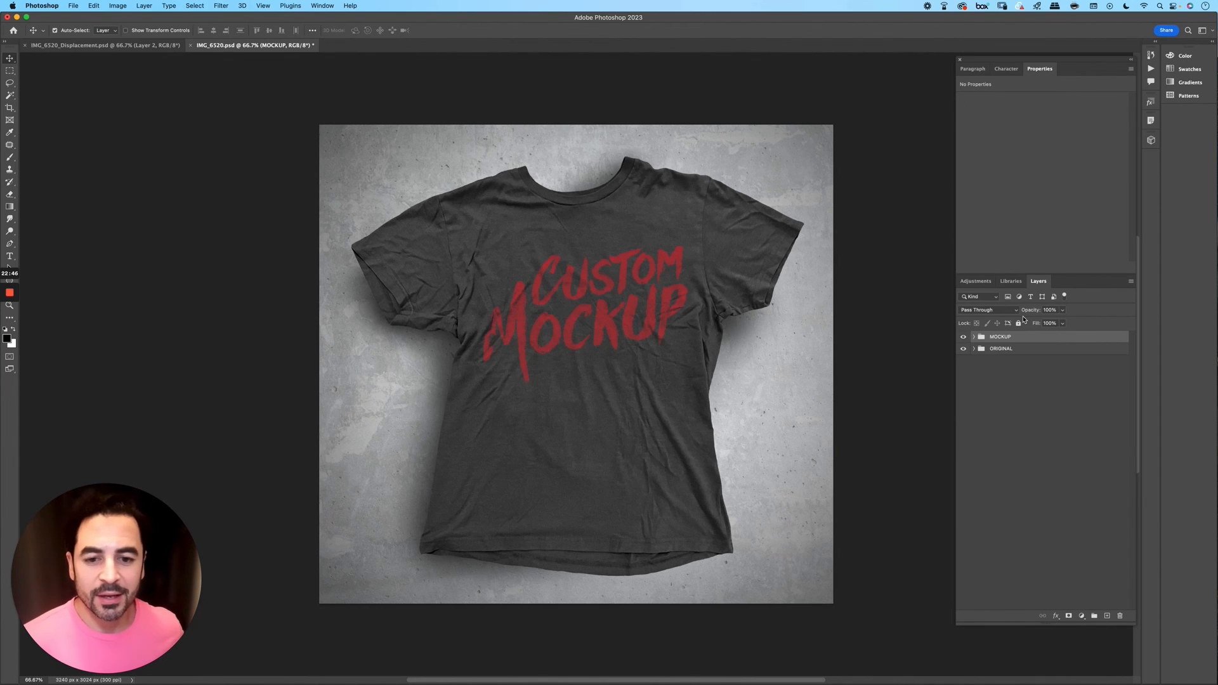
Step: Recolor the T-shirt to red through the Color Fill 2 layer in MOCKUP's T-SHIRT group, and collapse that group
left_click(974, 337)
left_click(1036, 352)
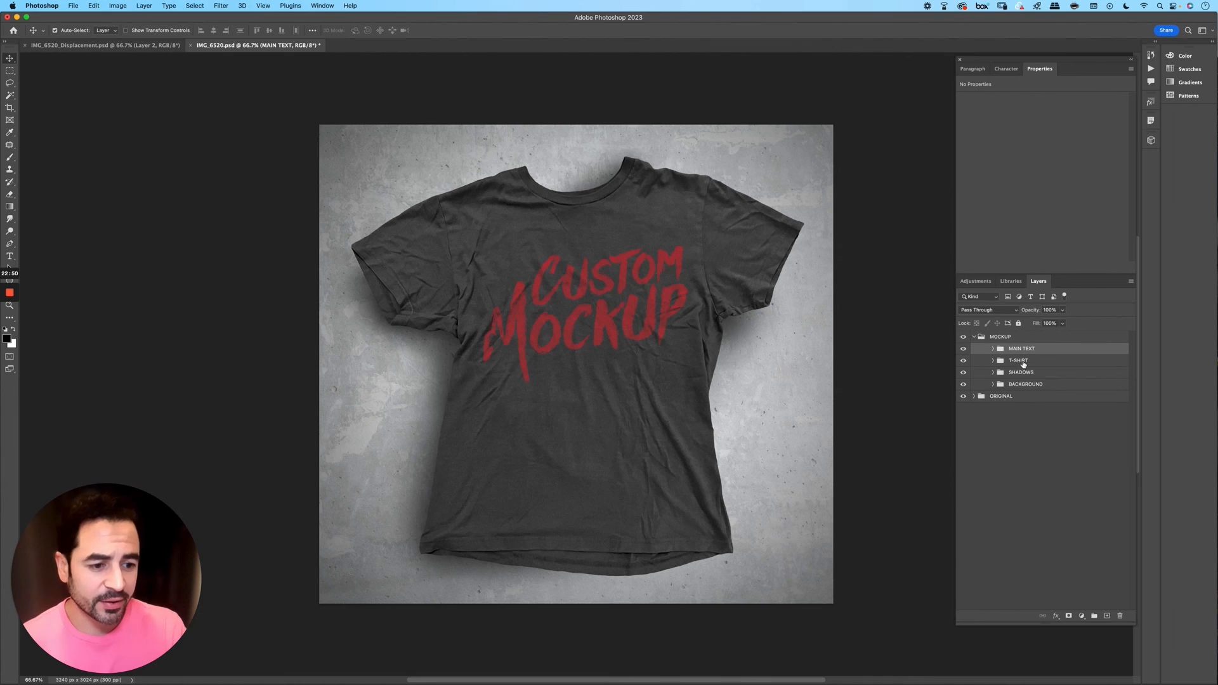
left_click(1023, 363)
left_click(993, 361)
left_click(1007, 391)
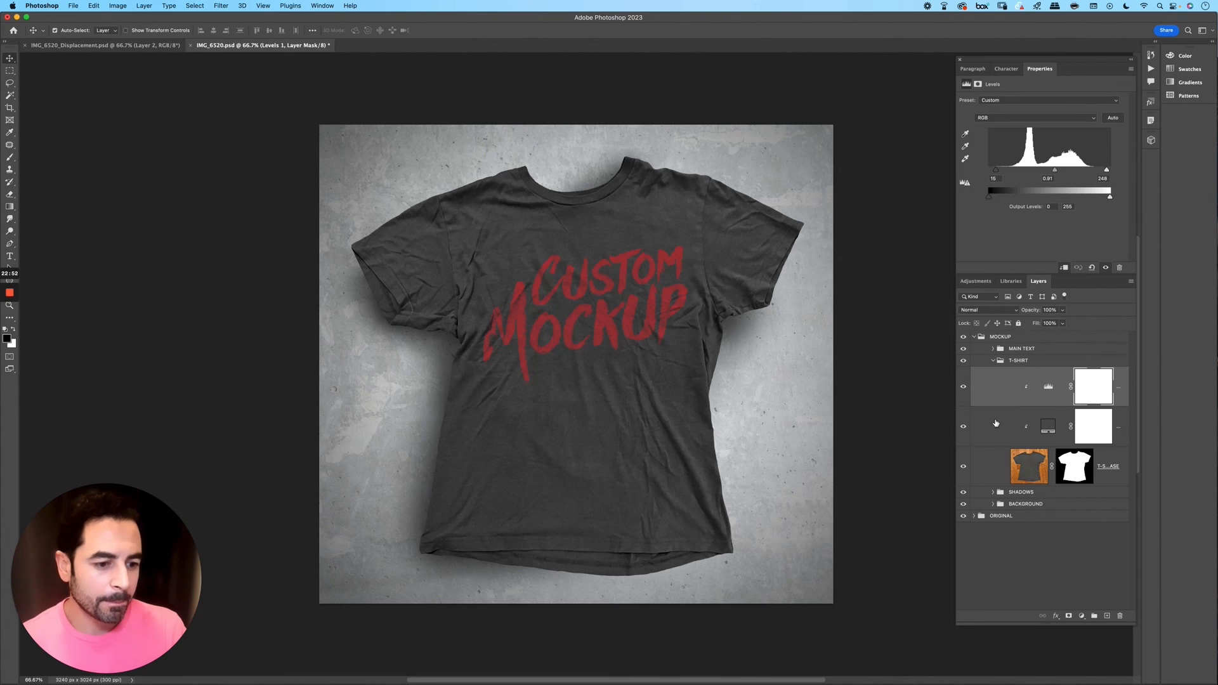
left_click(995, 423)
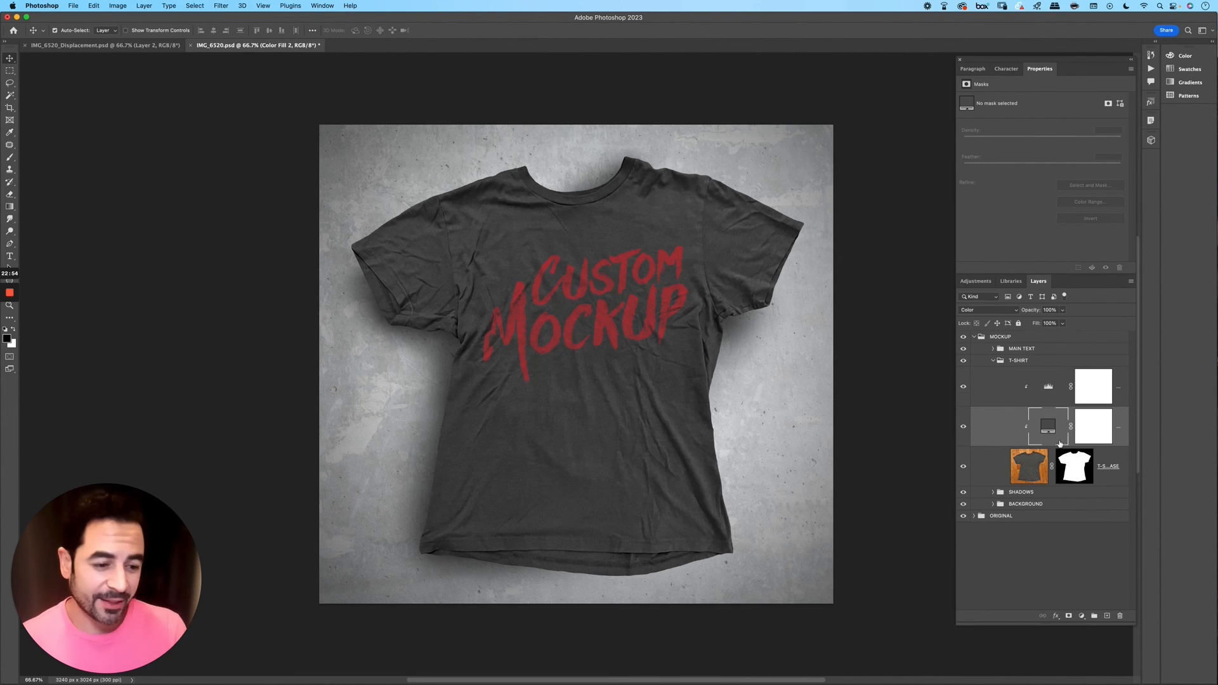
double_click(1038, 415)
left_click(906, 499)
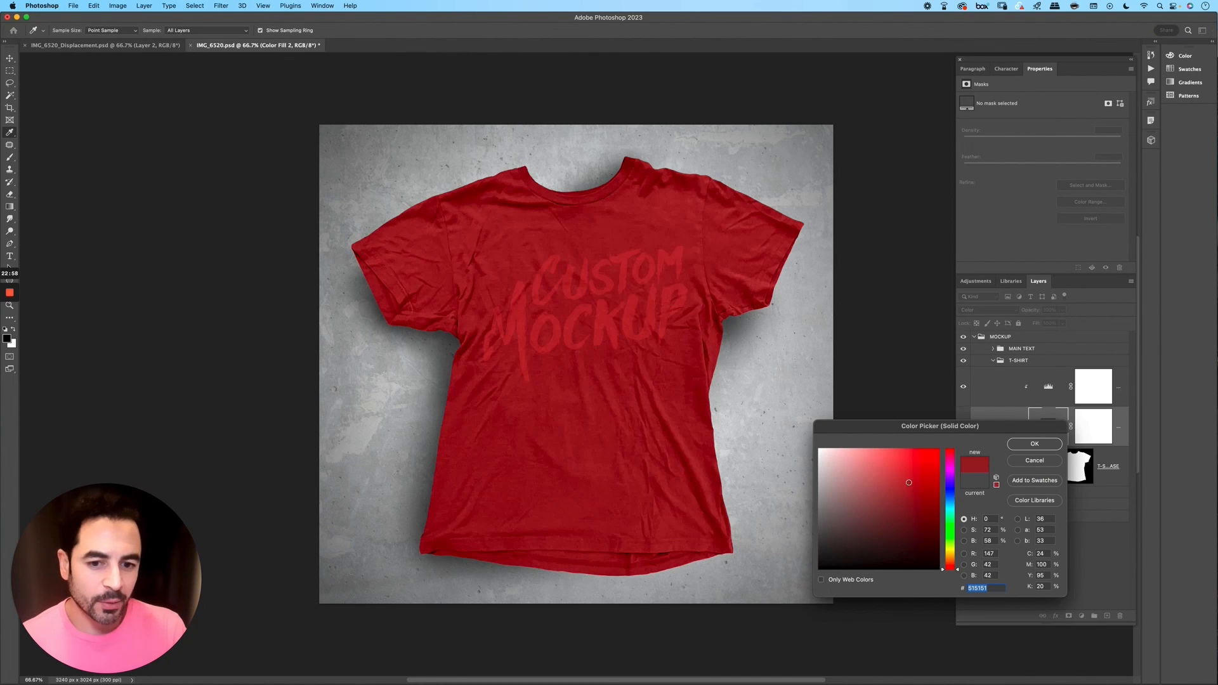
left_click(1017, 445)
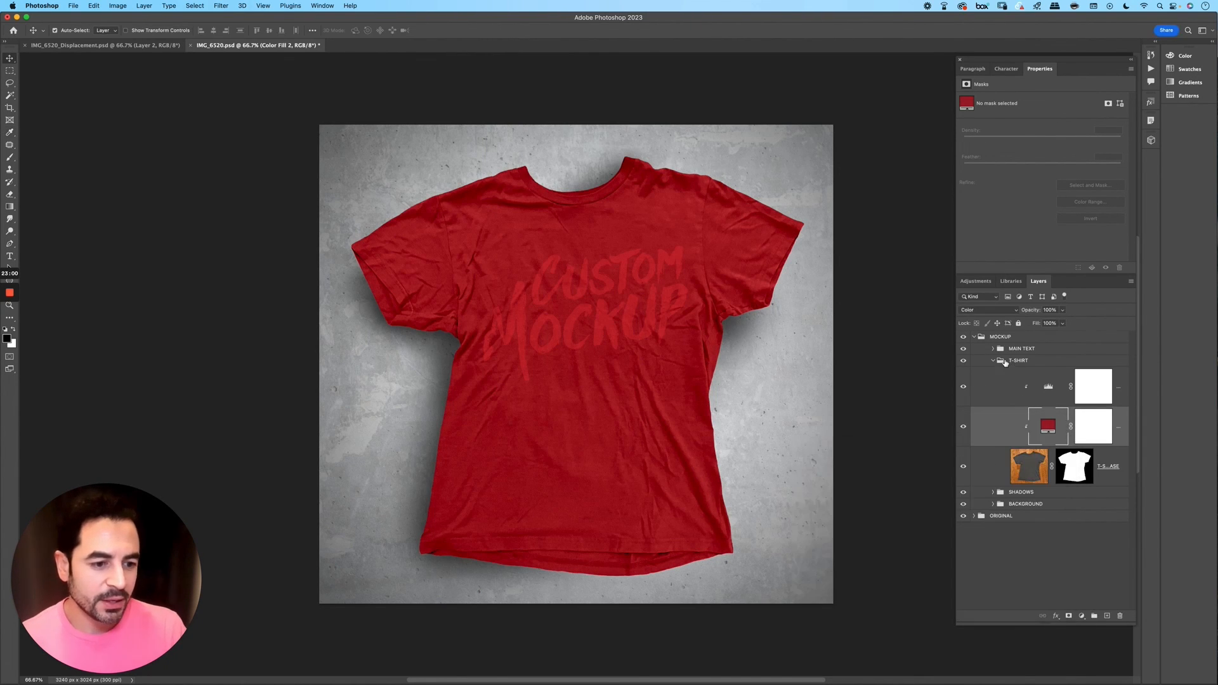
left_click(994, 360)
Step: Change the TEXT MAIN layer's Color Overlay to light pink eccece and apply the layer style
left_click(1042, 350)
left_click(993, 349)
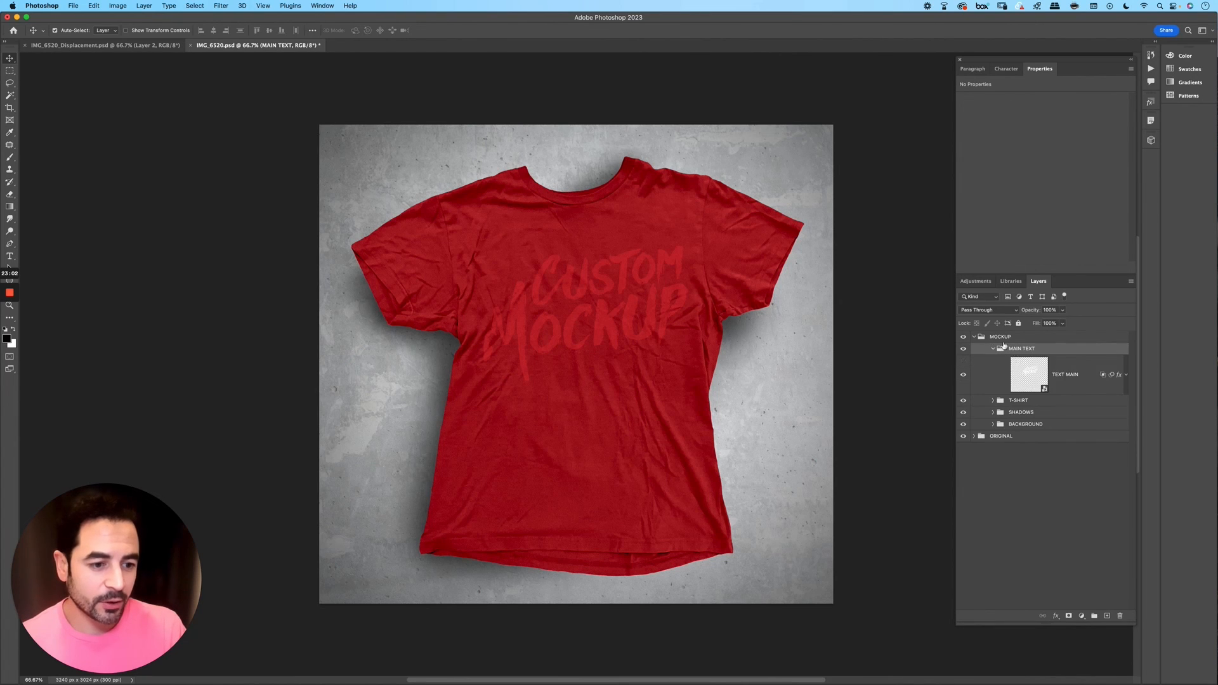
left_click(1074, 381)
double_click(1114, 385)
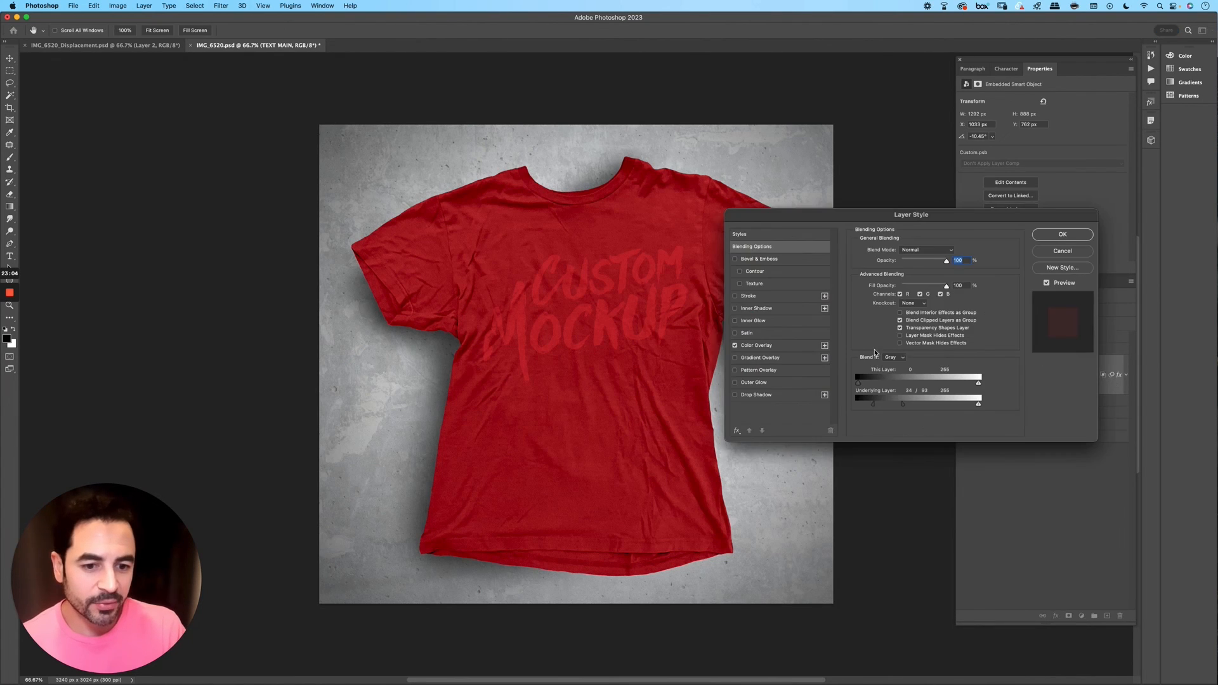
left_click(765, 348)
left_click(952, 251)
left_click_drag(891, 465, 834, 457)
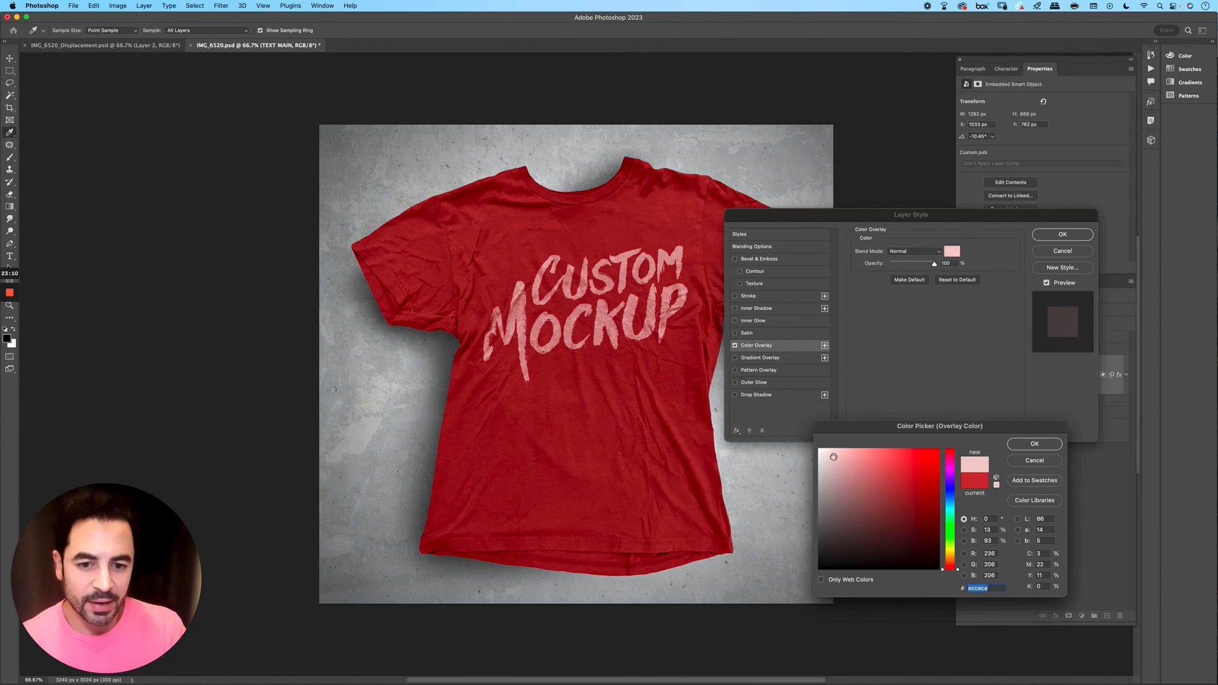
key("Return")
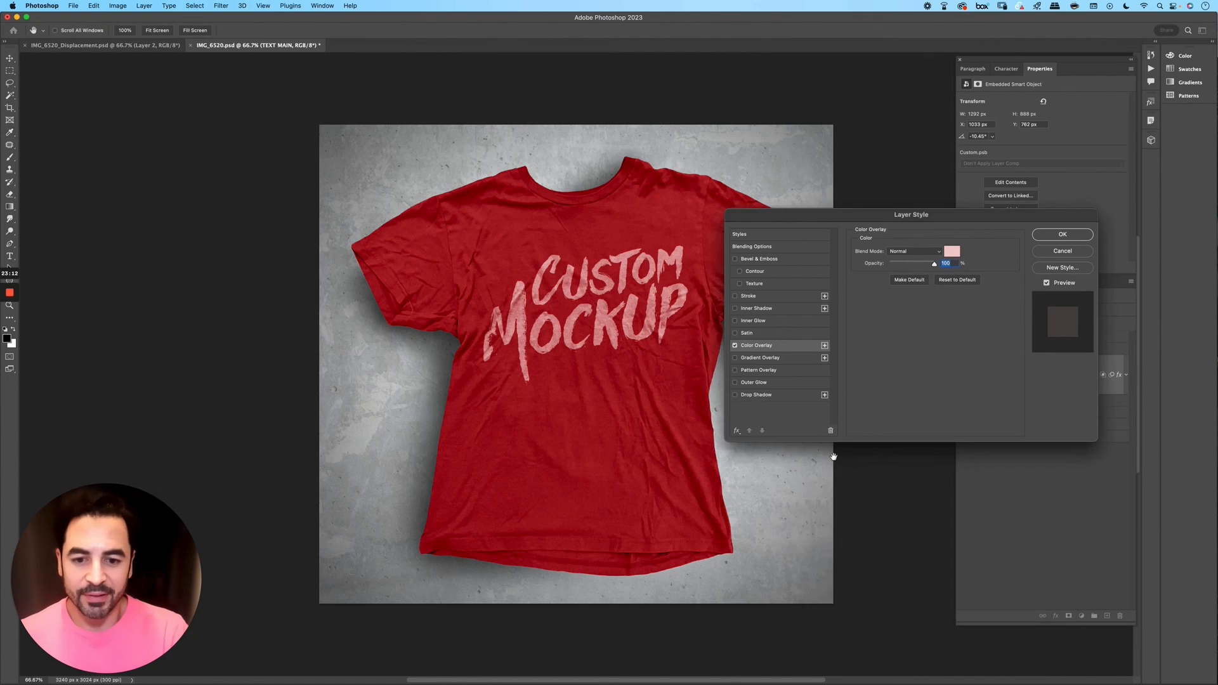
key("Return")
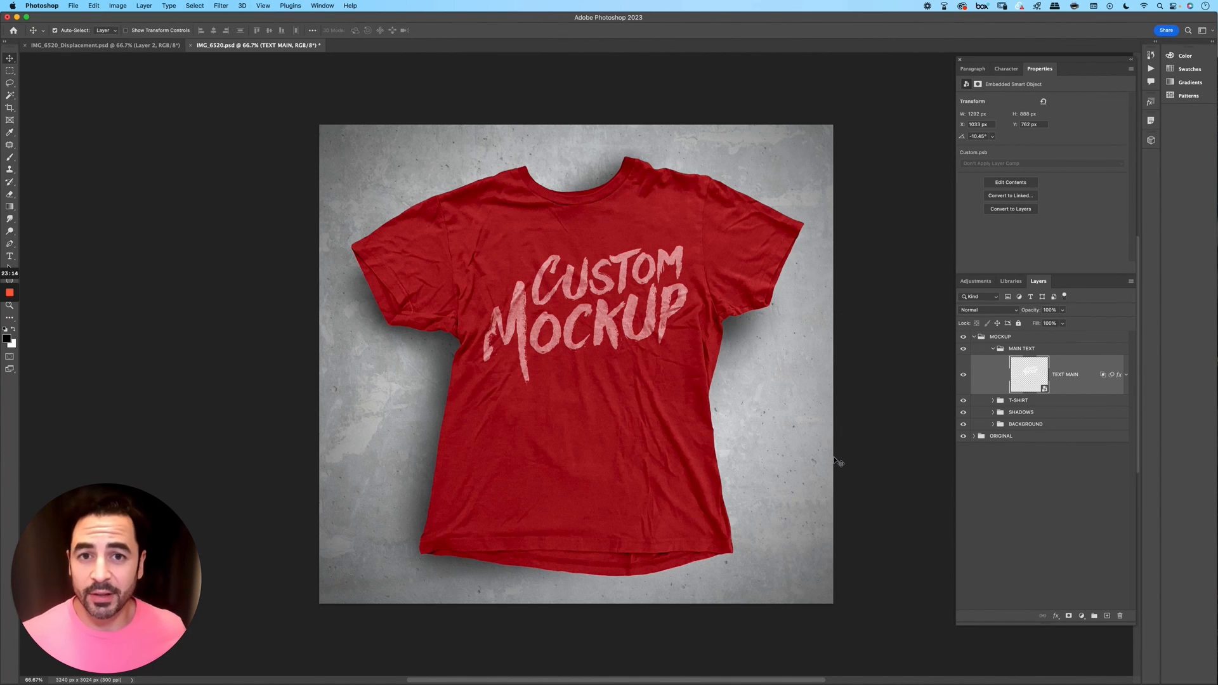